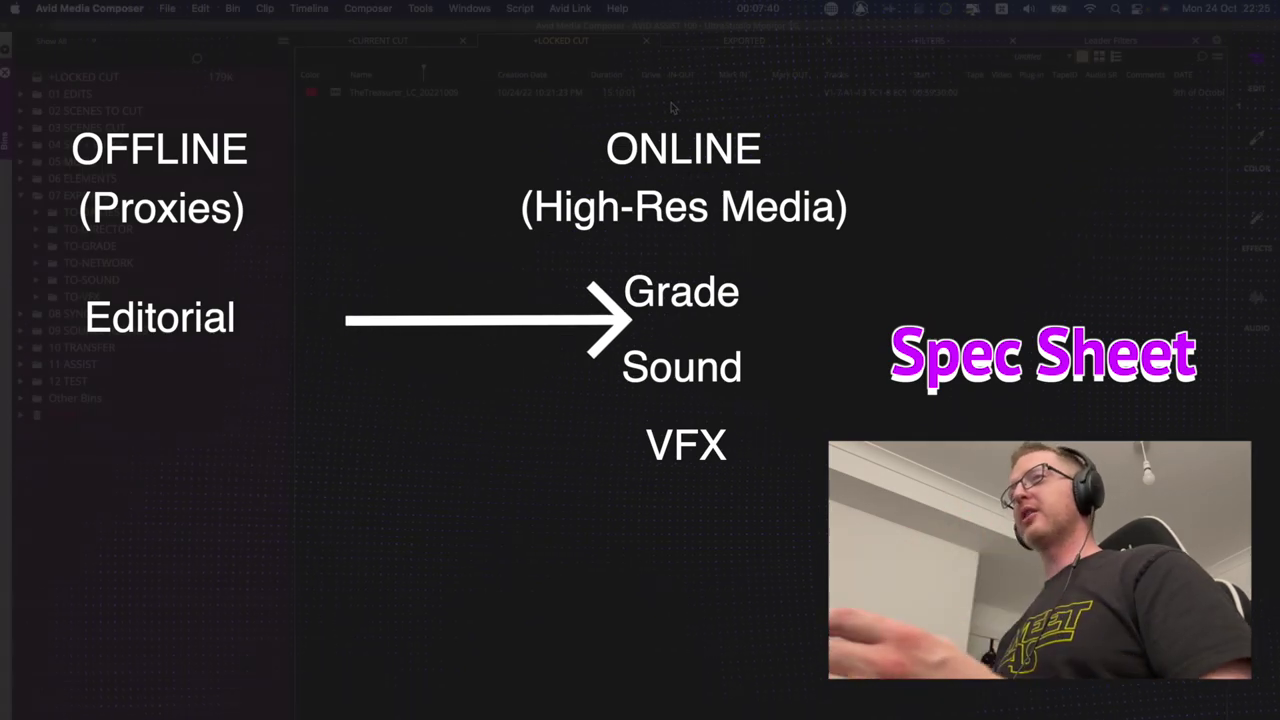
Show all desktop spaces in Mission Control with Ctrl+Up to switch to Numbers
key(ctrl+Up)
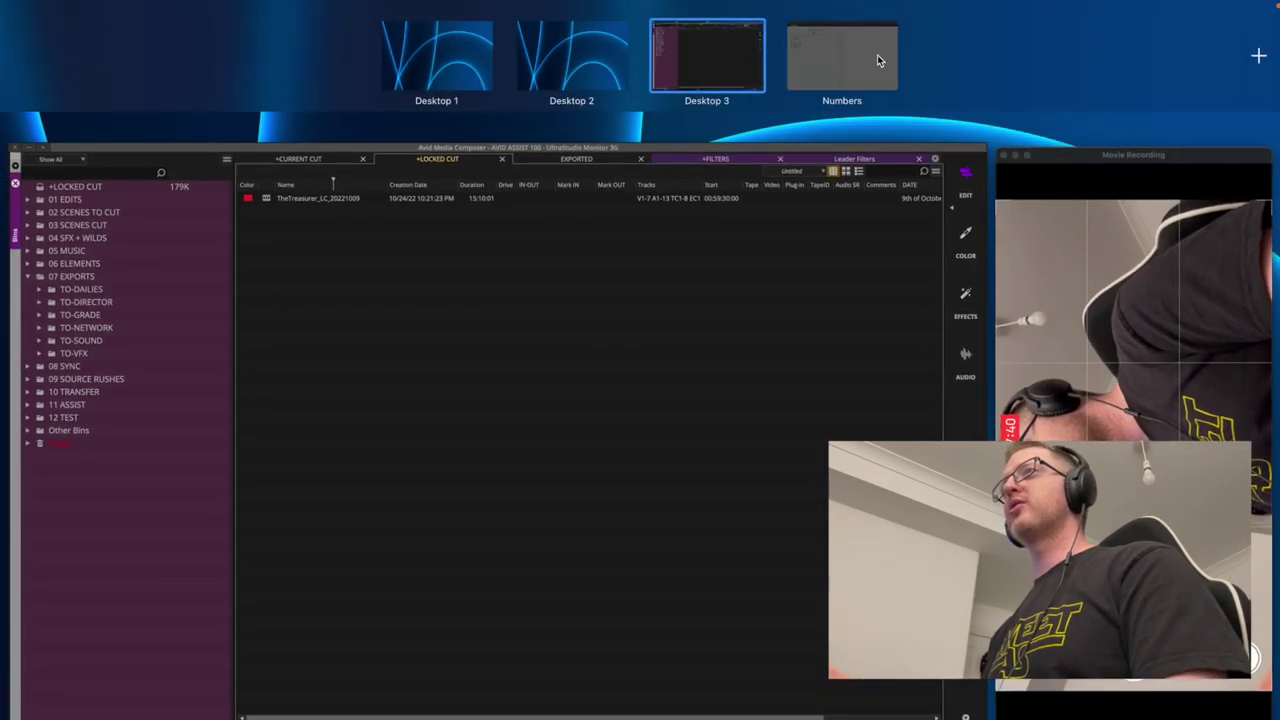
Switch to Numbers and go through GRADE tasks 01 - AAF Picture to 05 - Online Notes
click(877, 57)
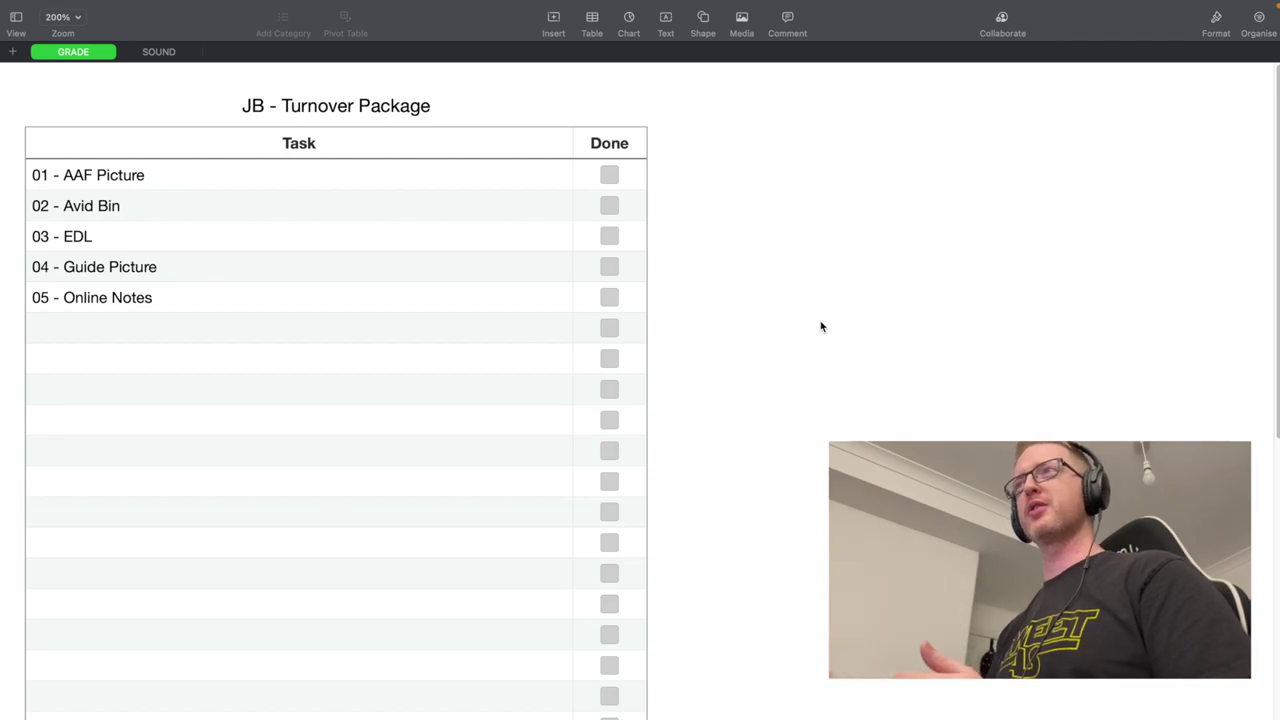
click(289, 289)
click(183, 187)
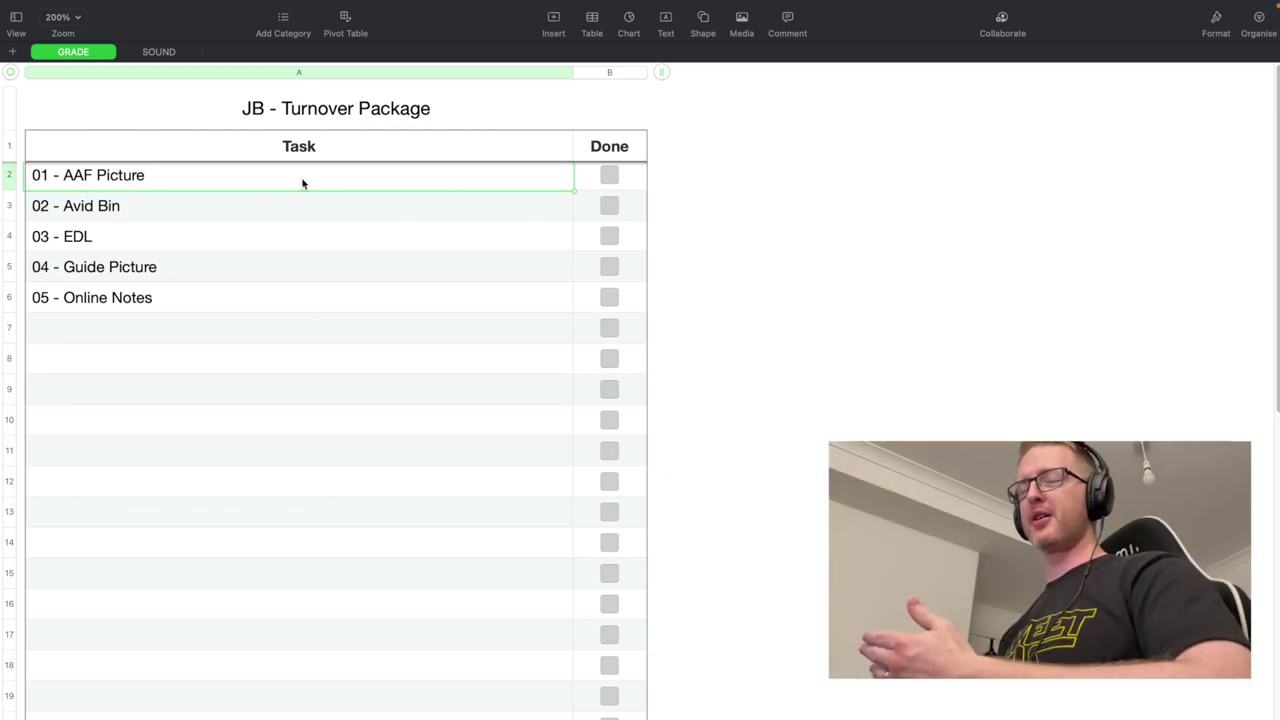
click(269, 216)
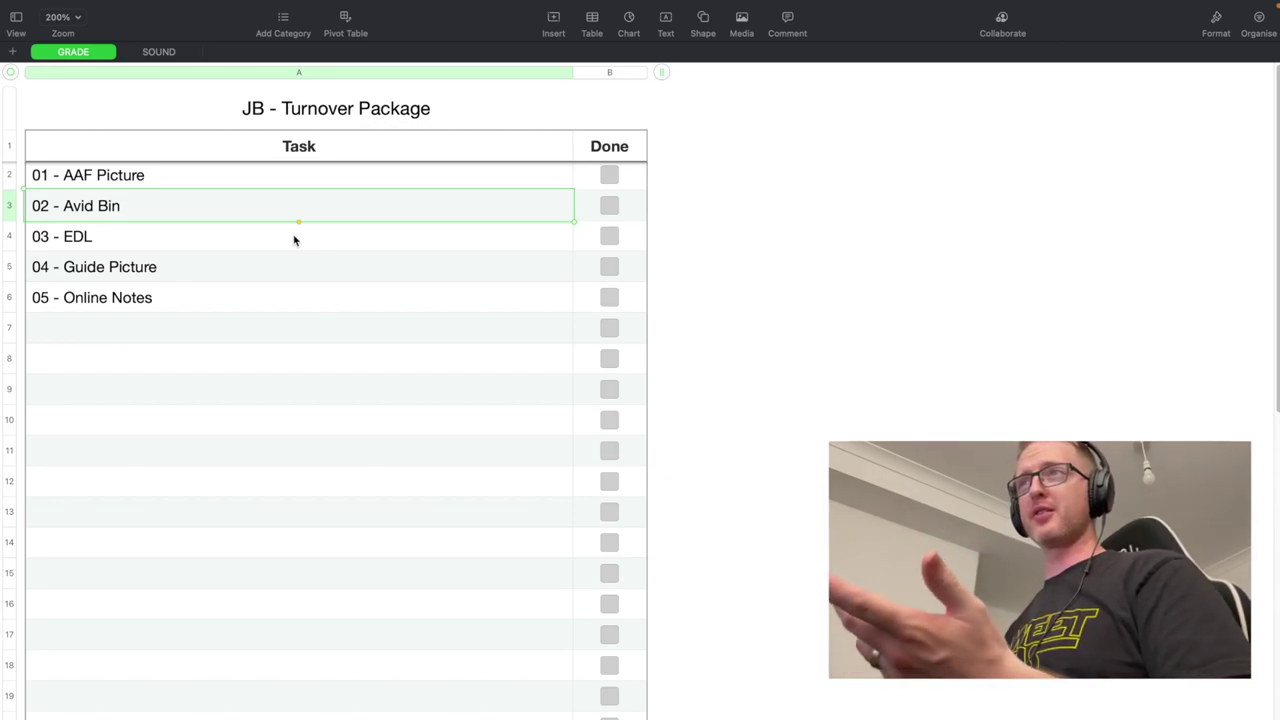
click(377, 235)
click(326, 262)
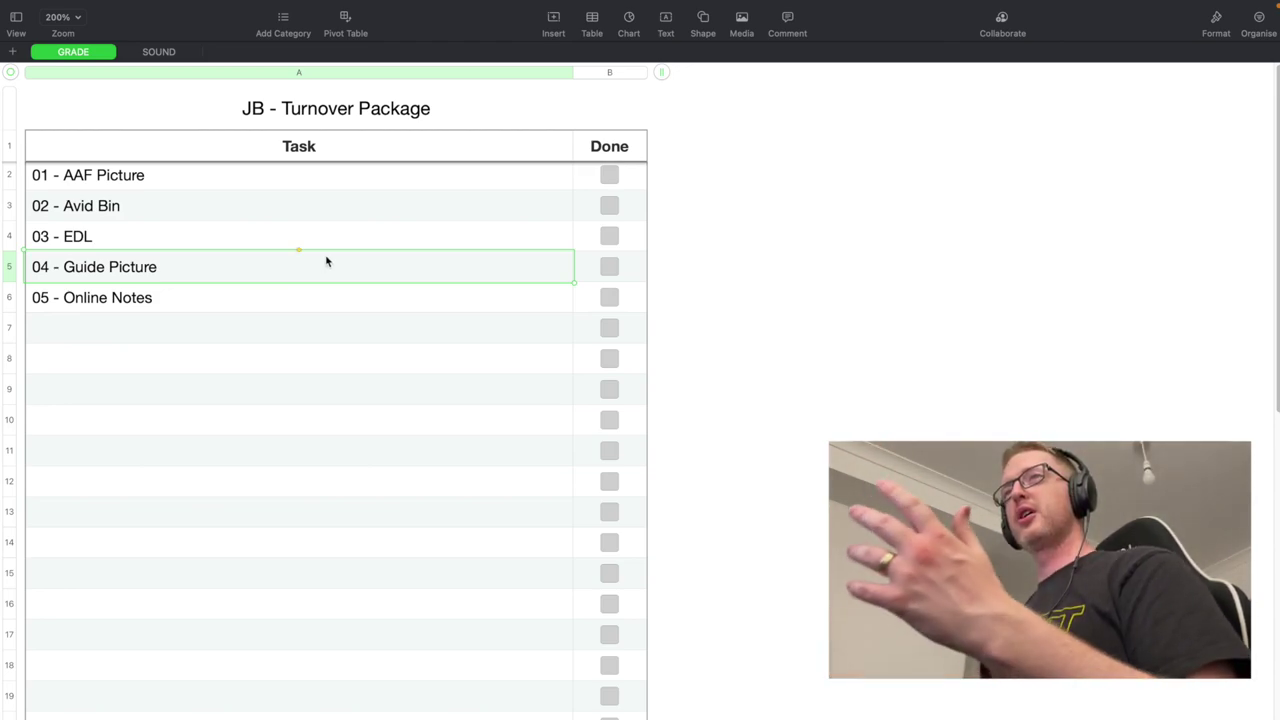
click(297, 308)
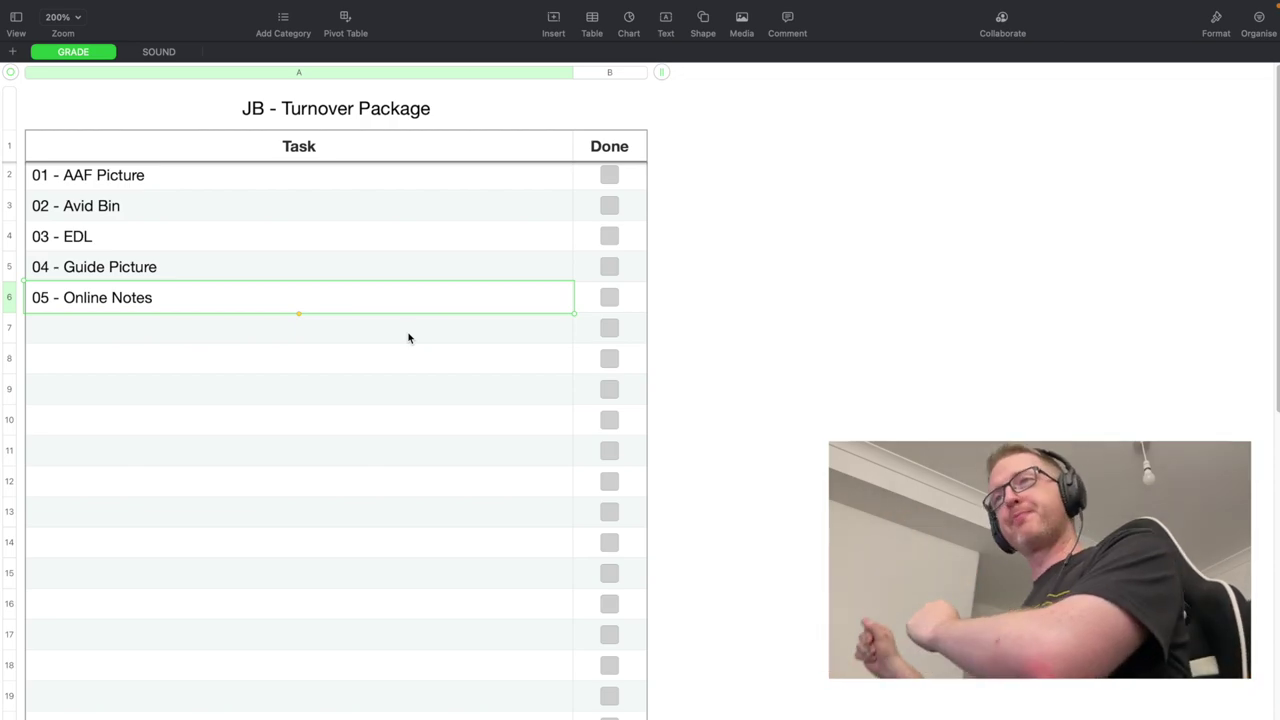
key(Down)
key(Down)
key(Down)
key(Down)
drag(157, 360, 157, 243)
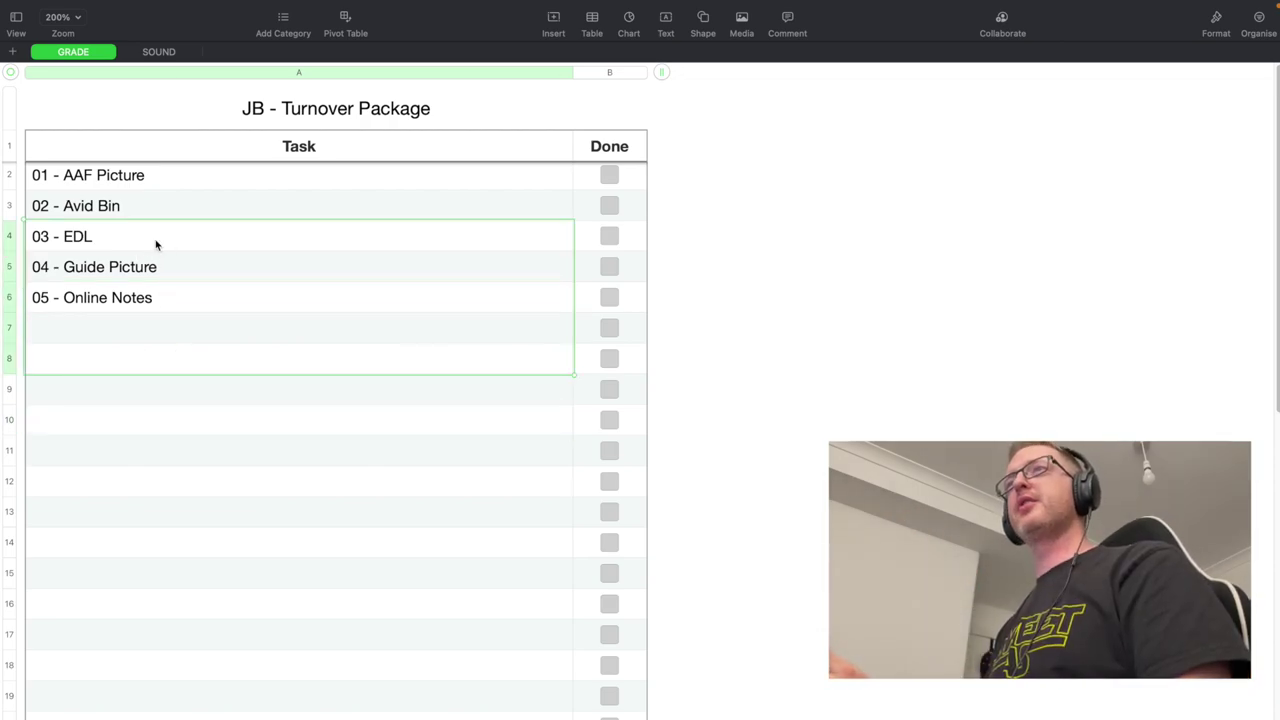
Open the SOUND sheet and go through tasks 01 - ADR List to 04 - Guide Picture
click(160, 51)
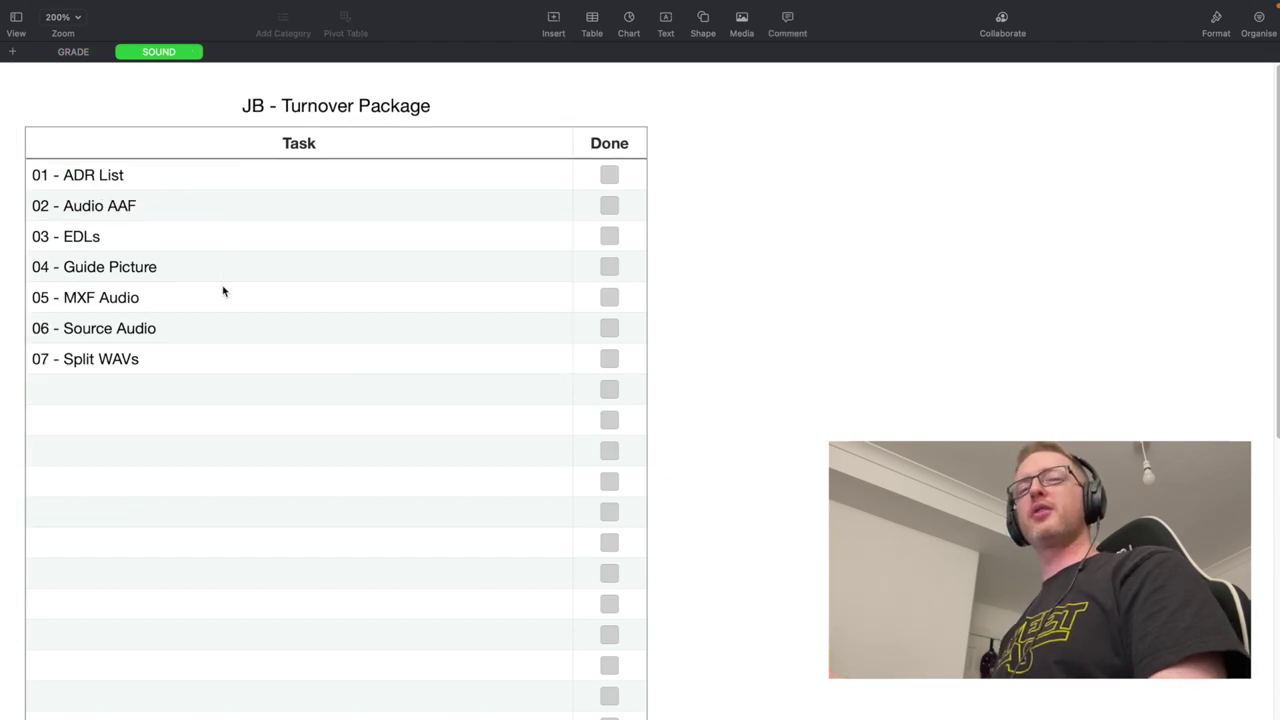
click(226, 184)
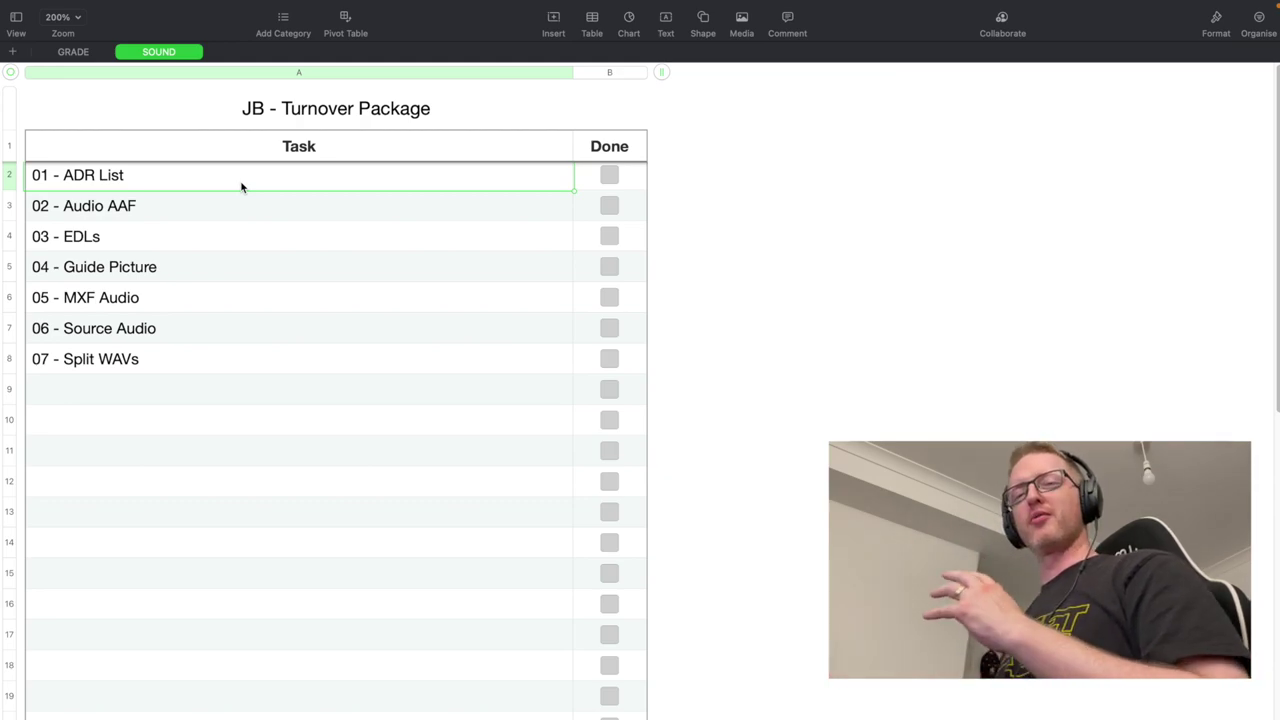
click(145, 219)
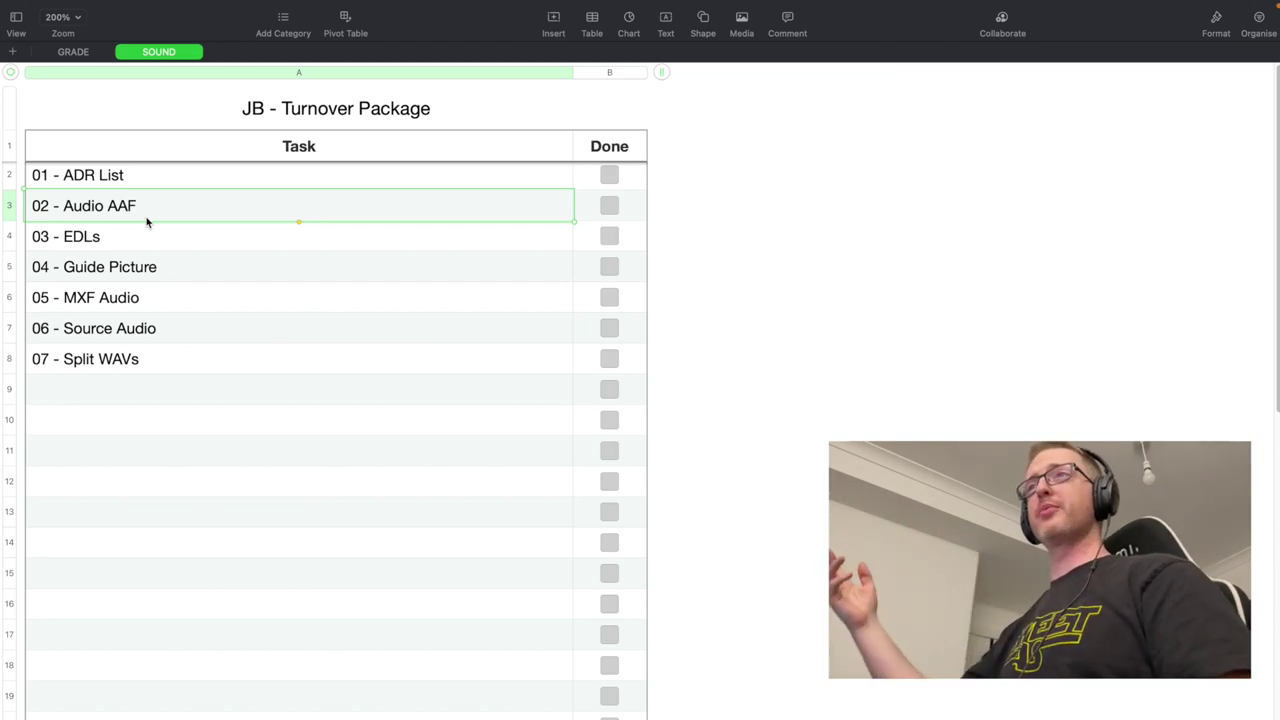
click(212, 238)
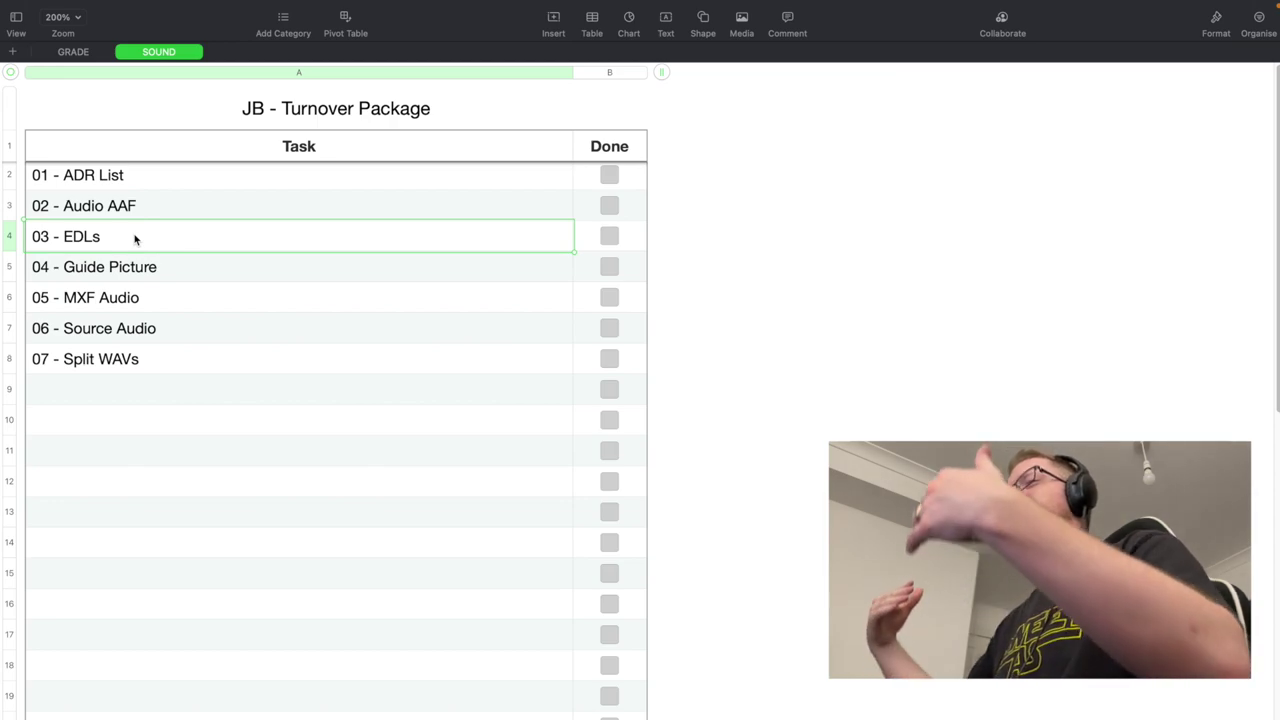
click(182, 267)
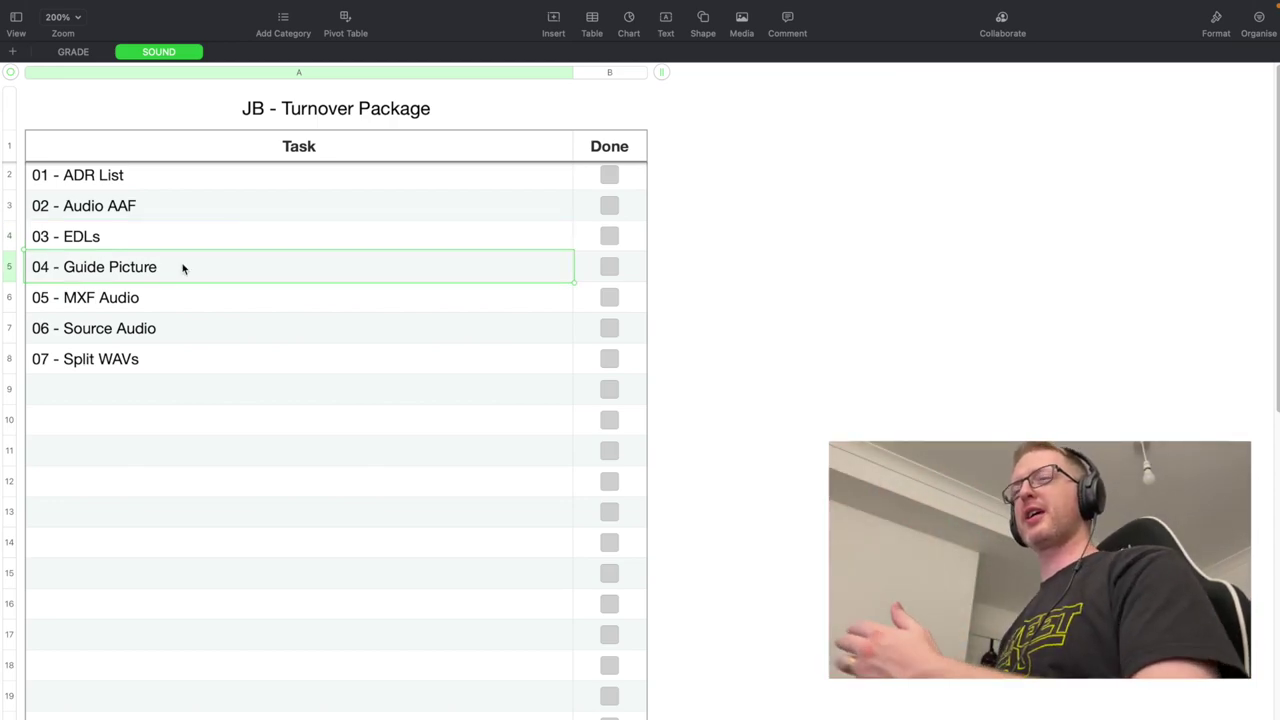
click(320, 302)
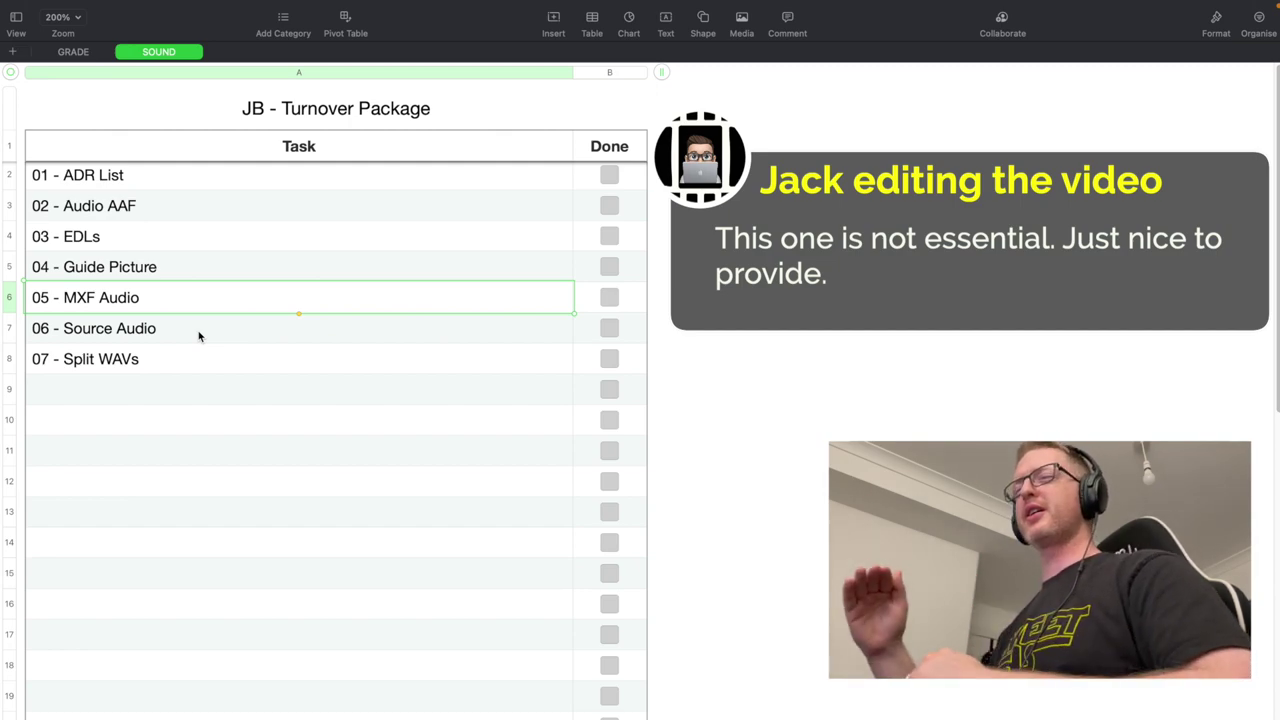
click(200, 324)
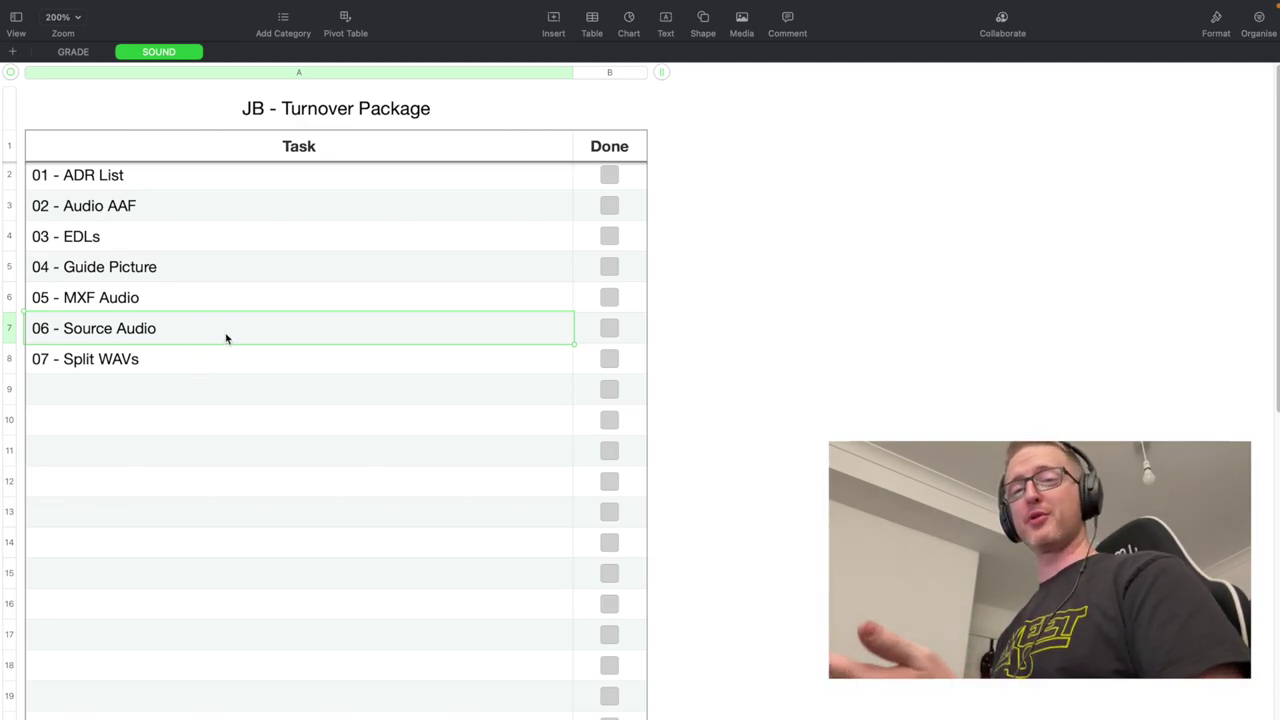
click(223, 362)
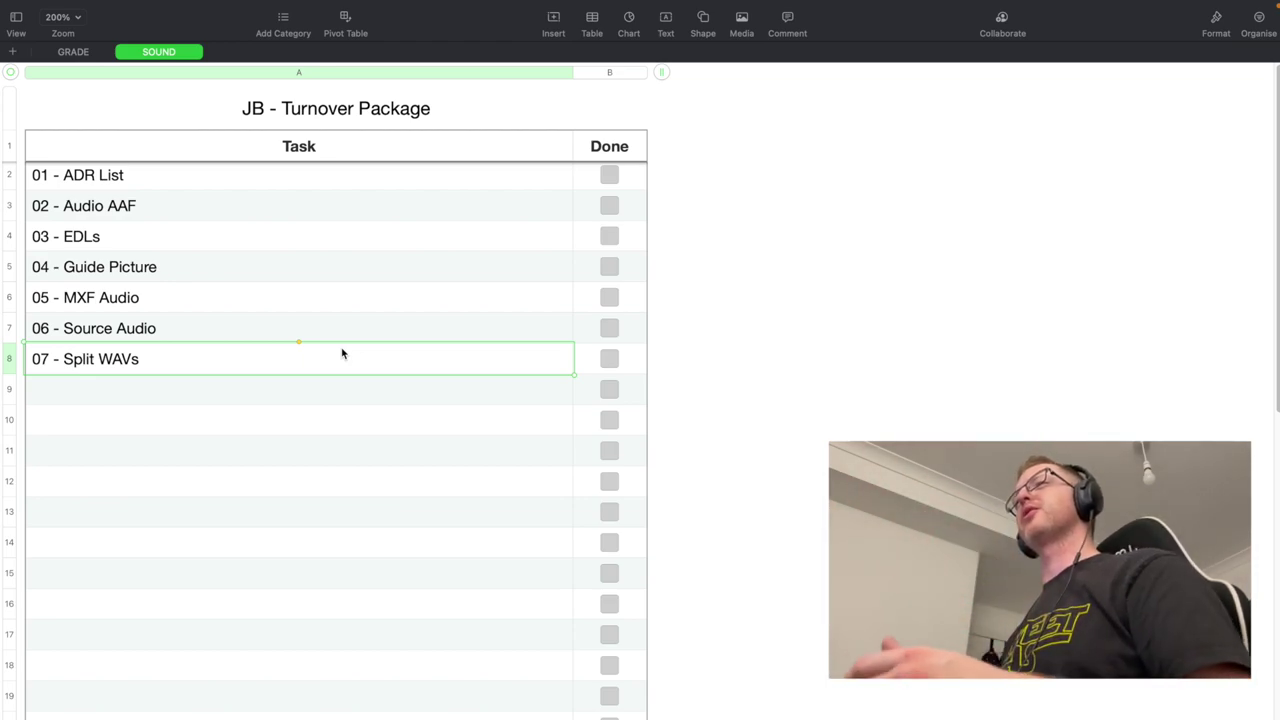
click(336, 460)
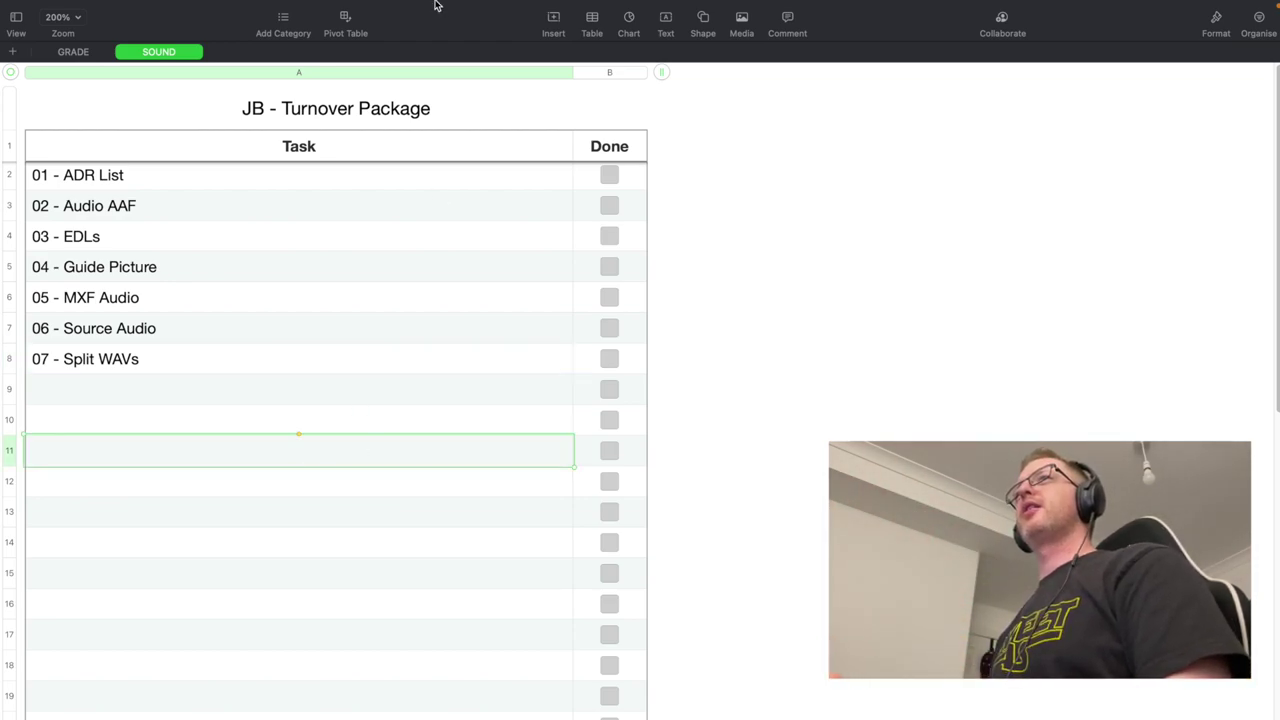
click(424, 291)
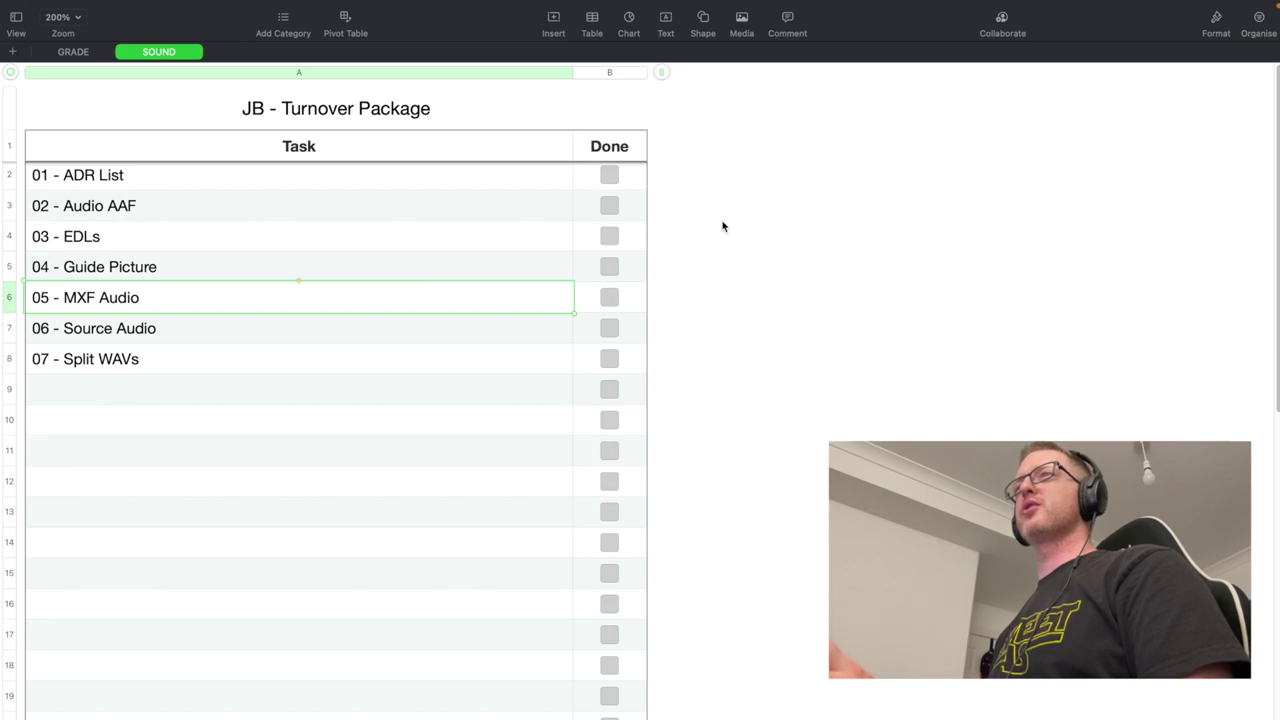
click(610, 175)
click(610, 204)
click(610, 236)
click(610, 236)
click(610, 205)
click(612, 175)
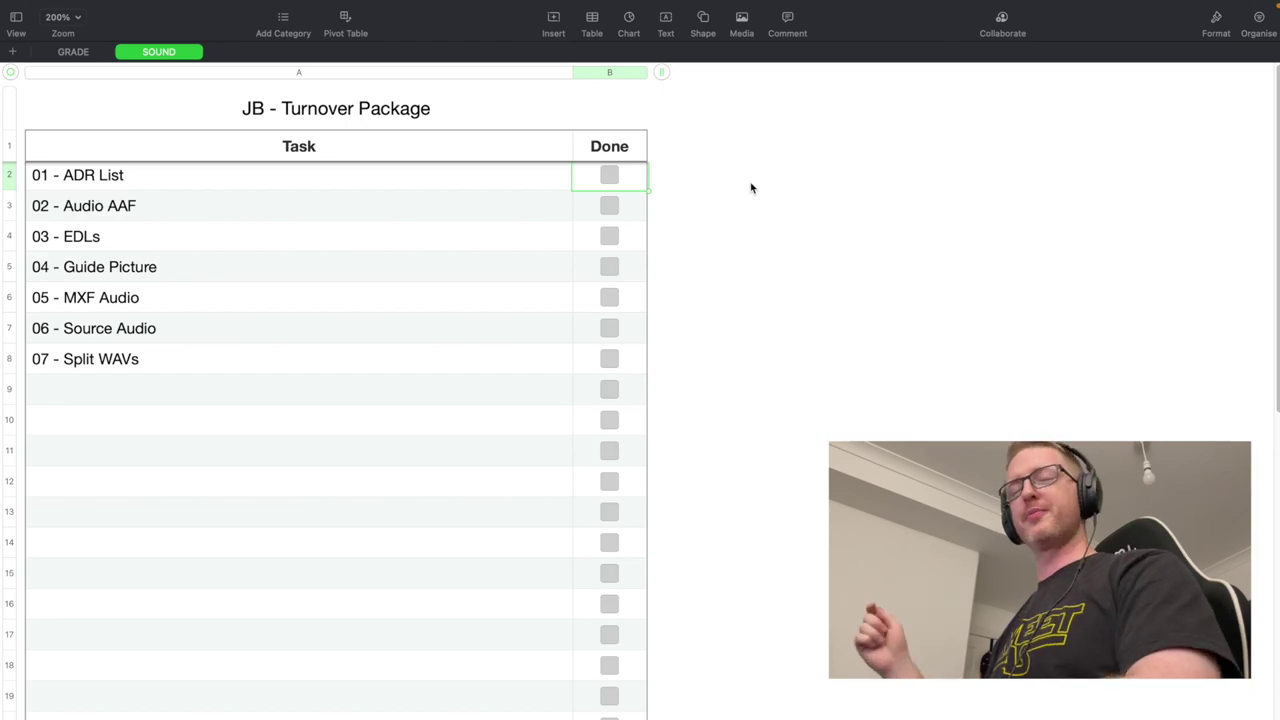
click(760, 290)
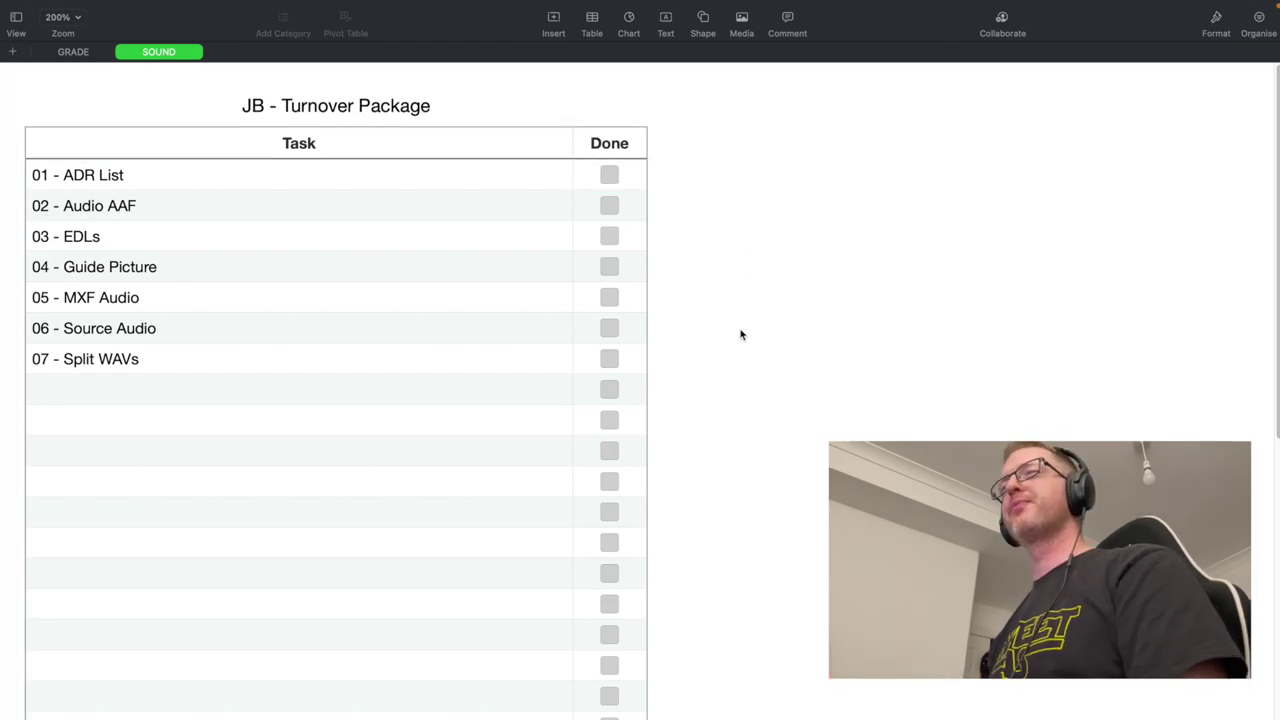
key(super+Tab)
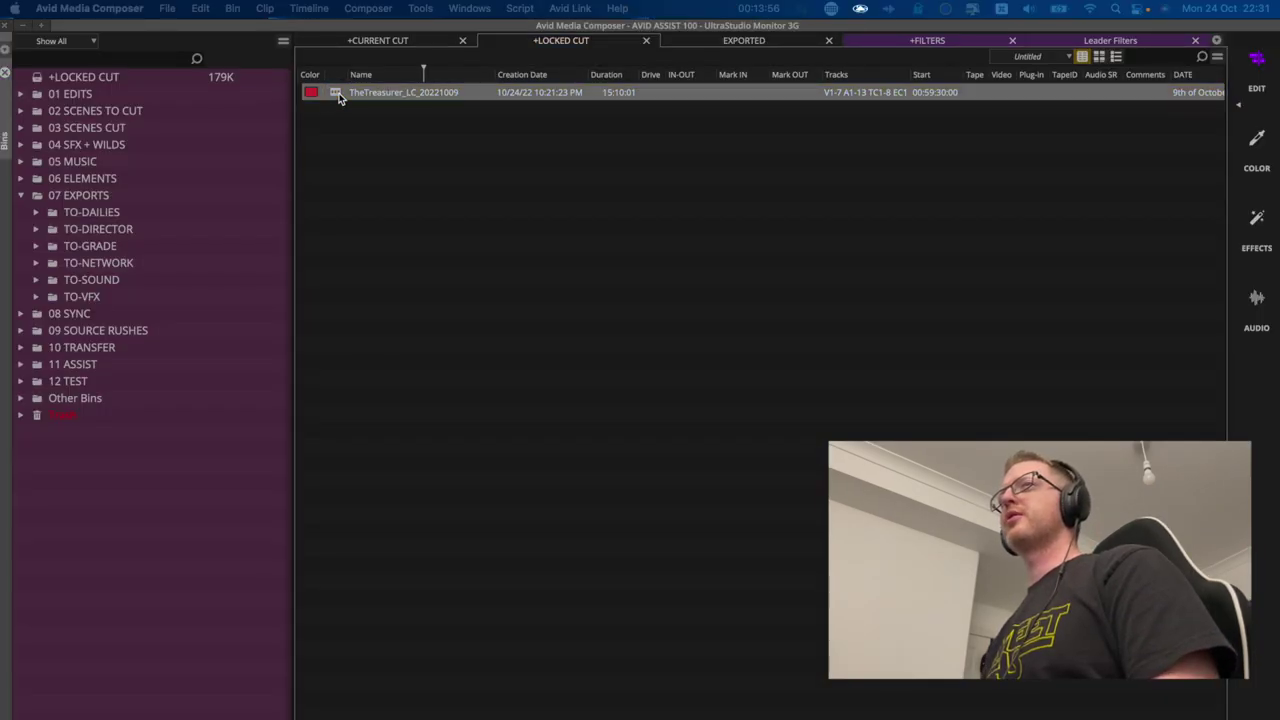
Load TheTreasurer_LC_20221009 from the LOCKED CUT bin into the Record monitor
click(401, 194)
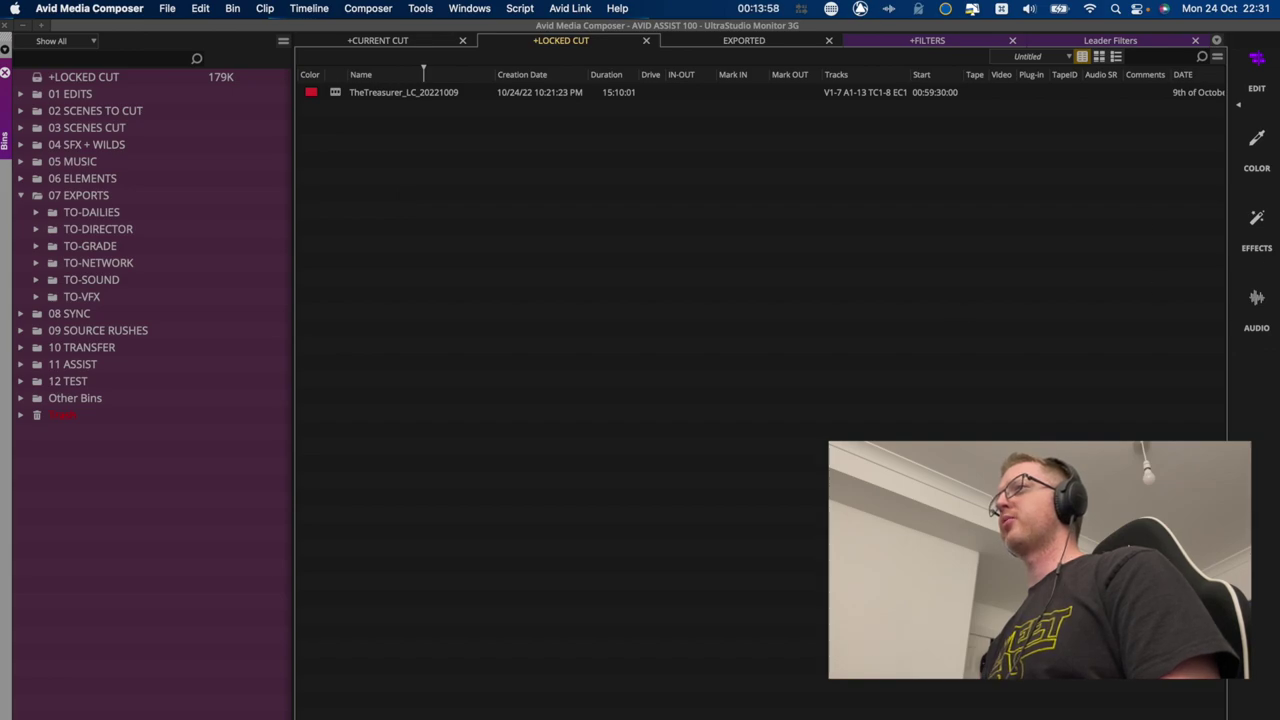
drag(640, 509, 180, 321)
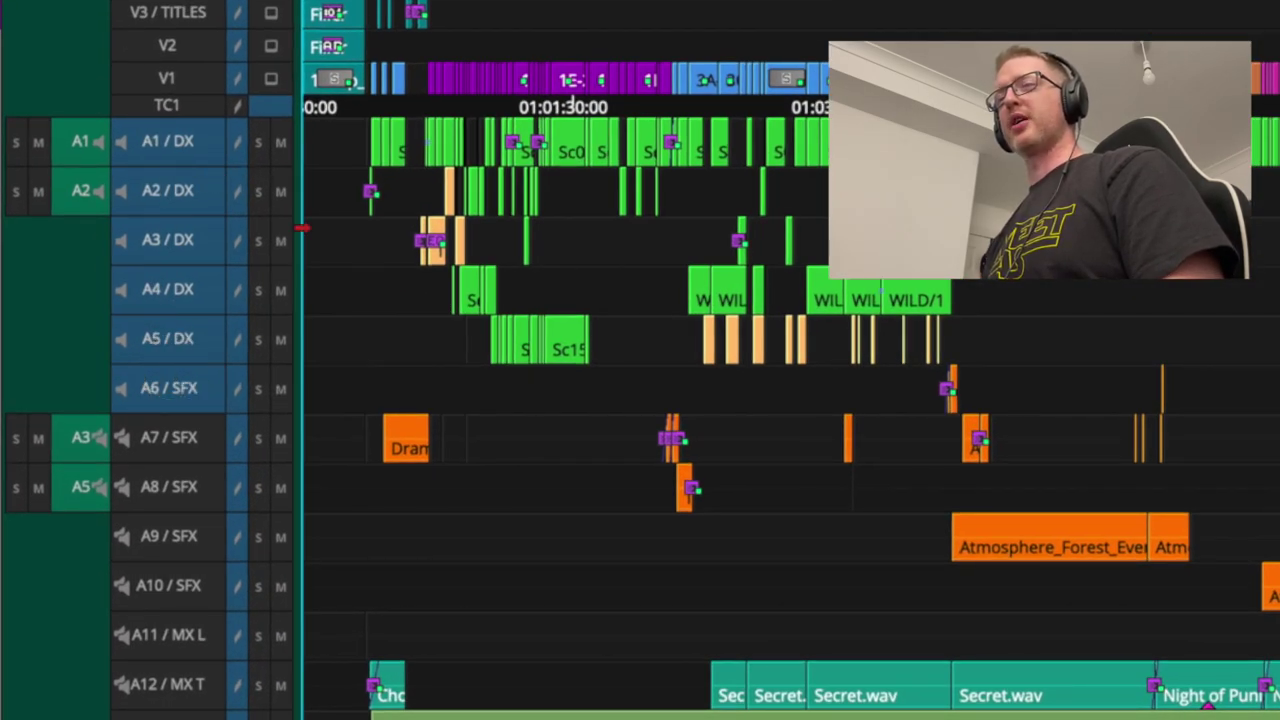
After toggling tracks A6–A10, repatch source A3 from the A7 SFX track to A12 music
right_click(170, 143)
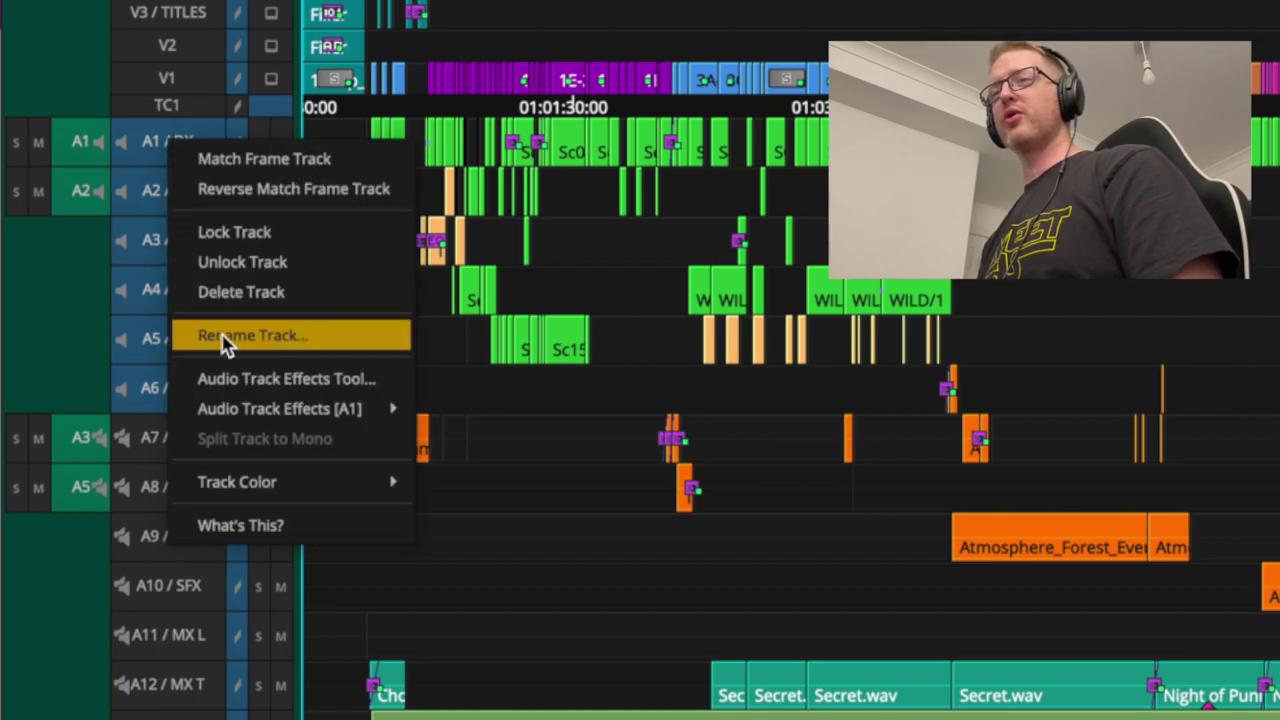
click(40, 340)
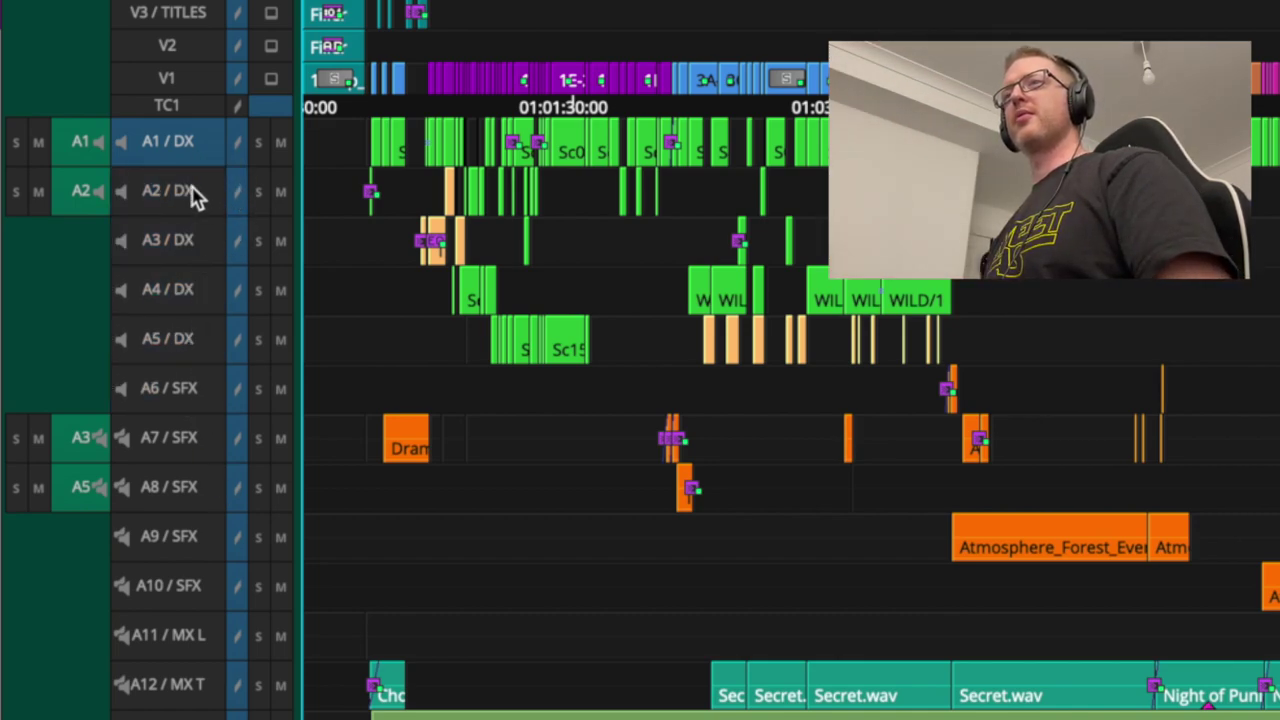
drag(200, 403, 200, 586)
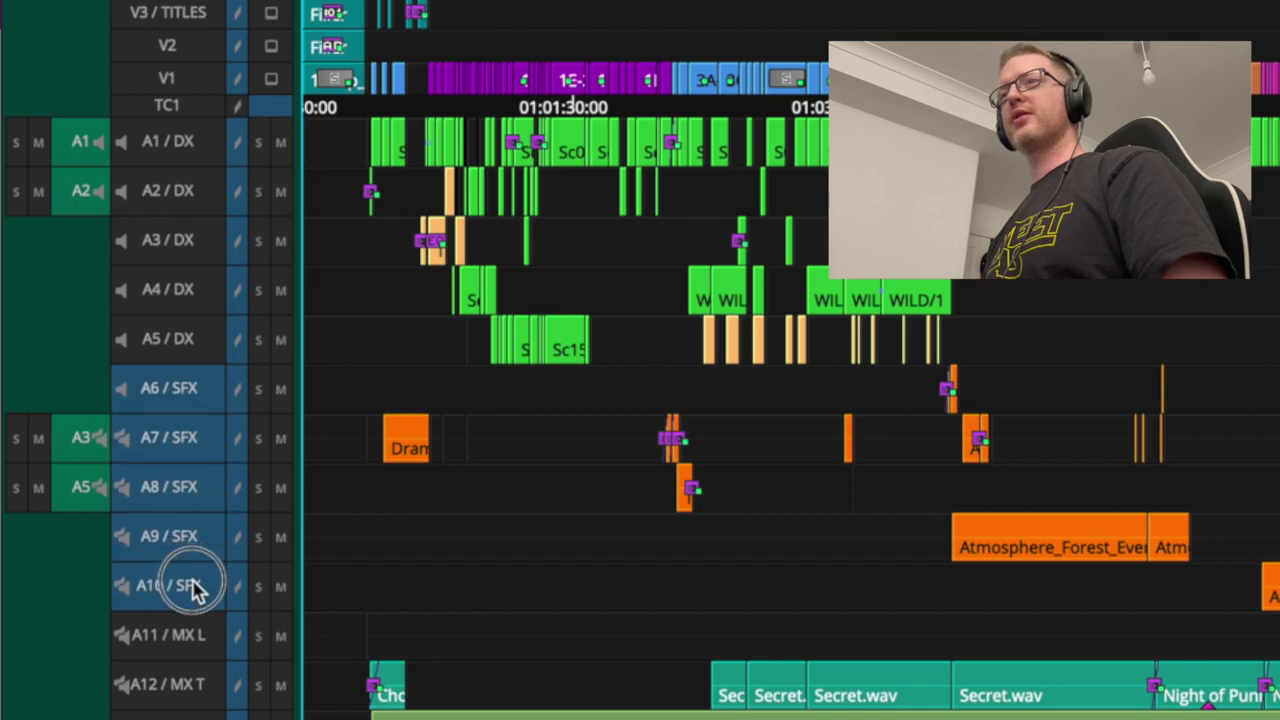
drag(189, 383, 183, 697)
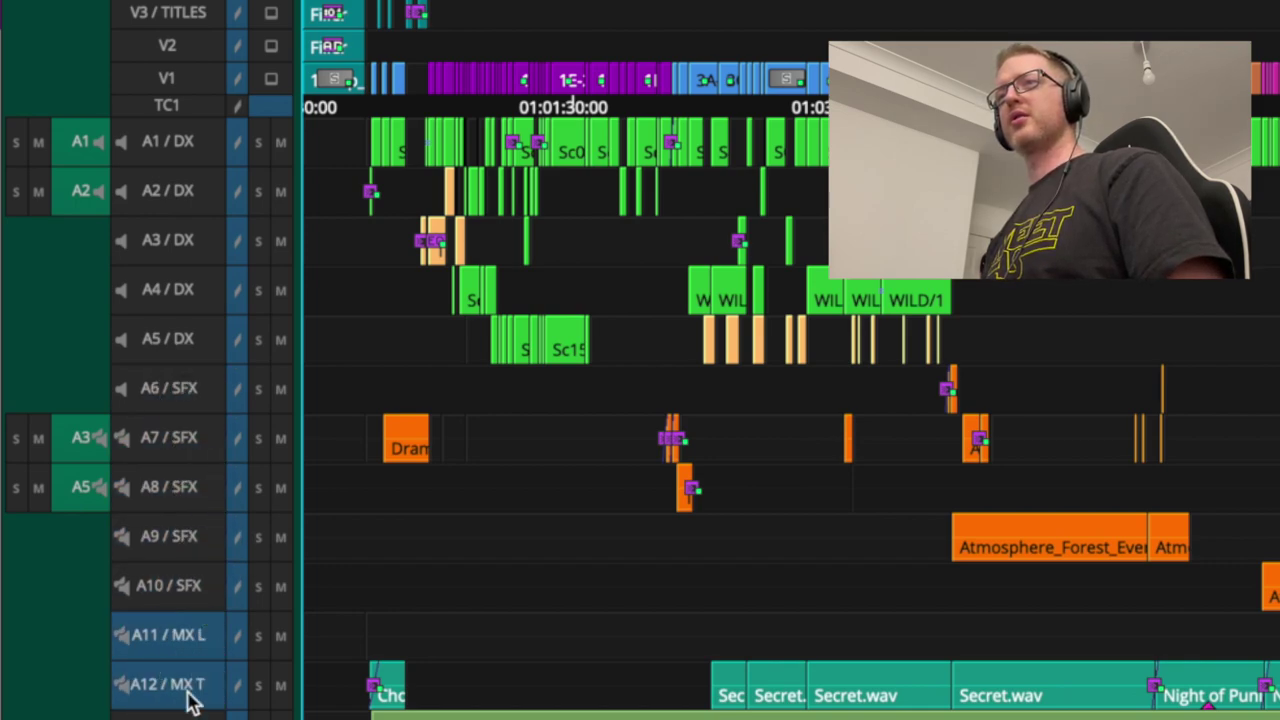
click(200, 651)
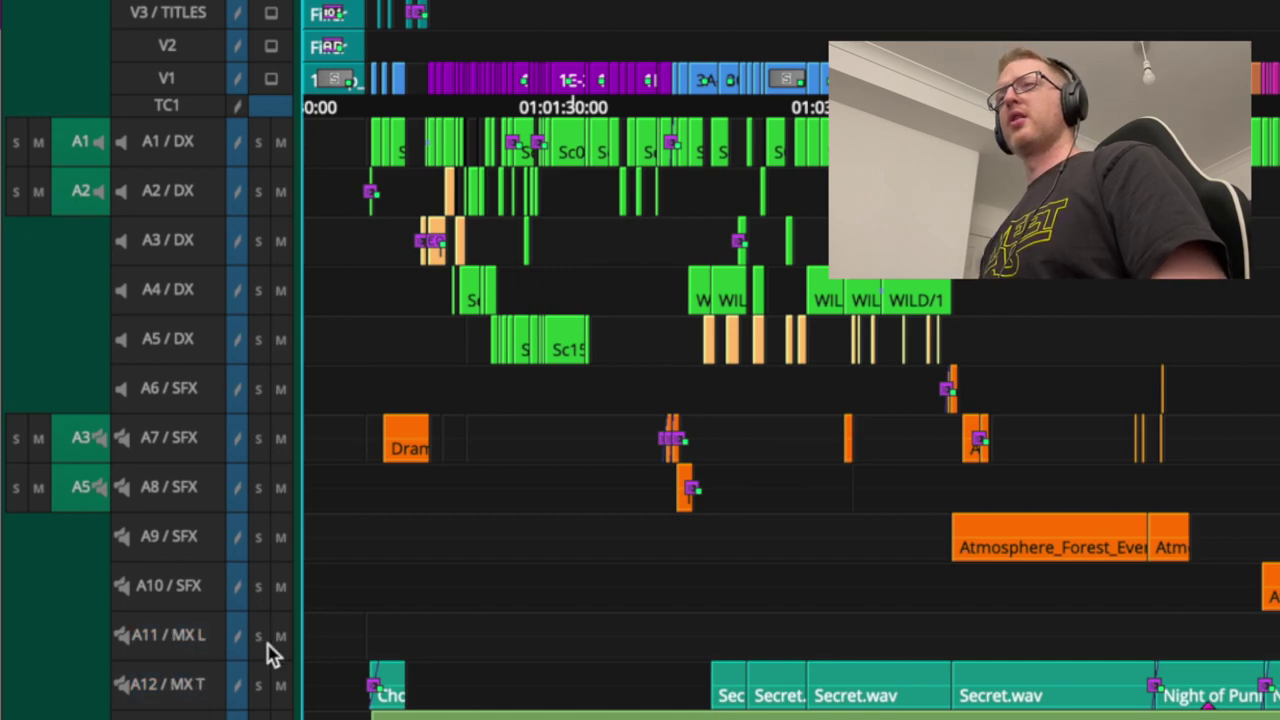
click(200, 652)
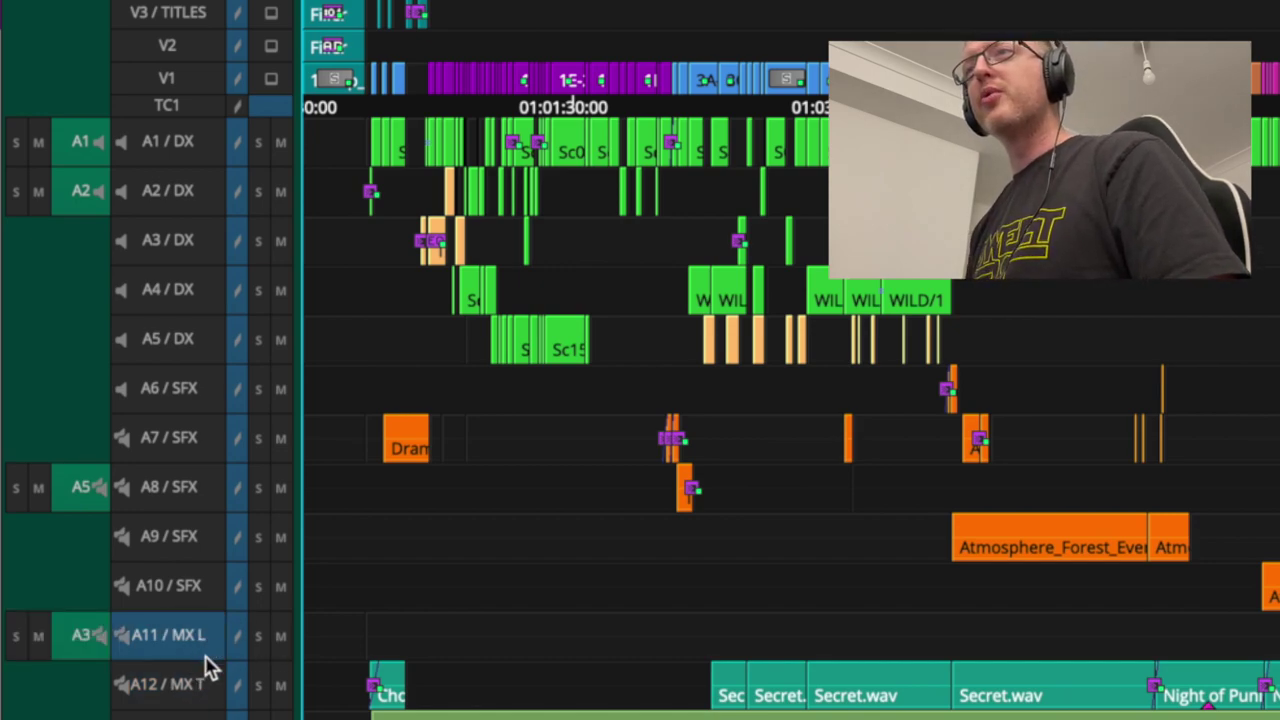
click(198, 692)
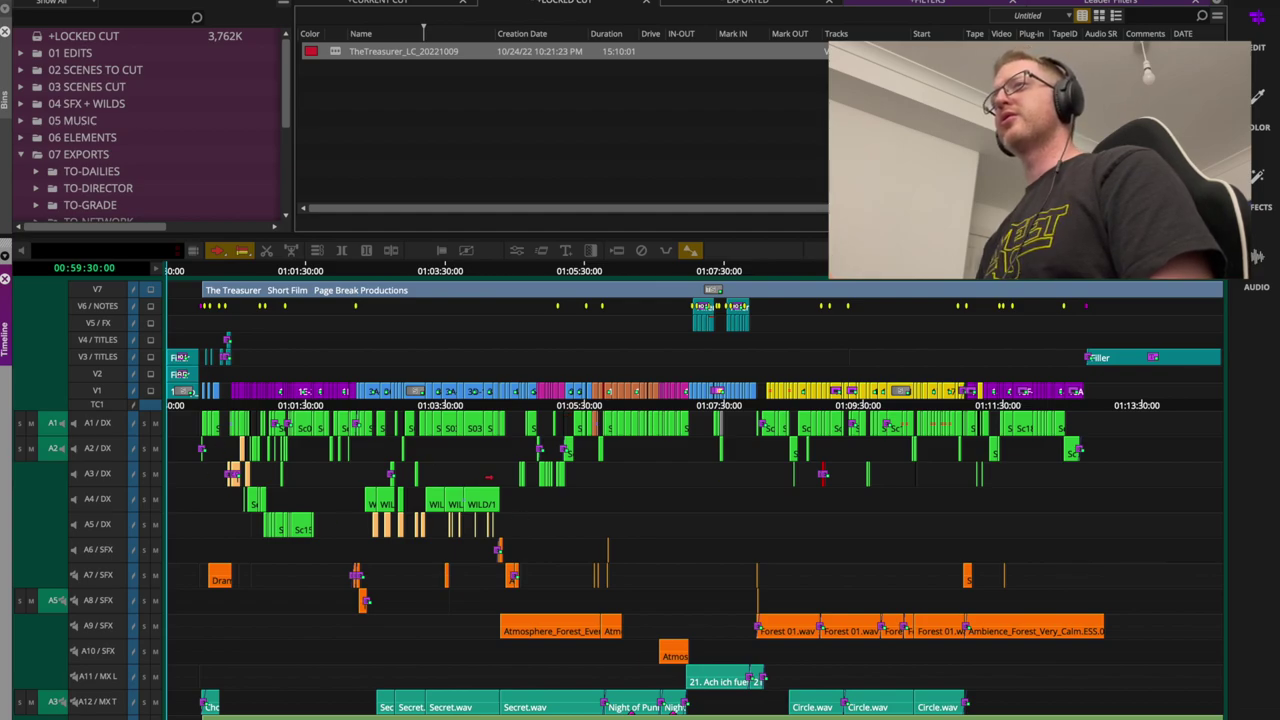
Check the cut around 01:02:51:22 and 01:03:19:07, then select dialogue tracks A1–A5
click(408, 280)
key(ctrl+bracketright)
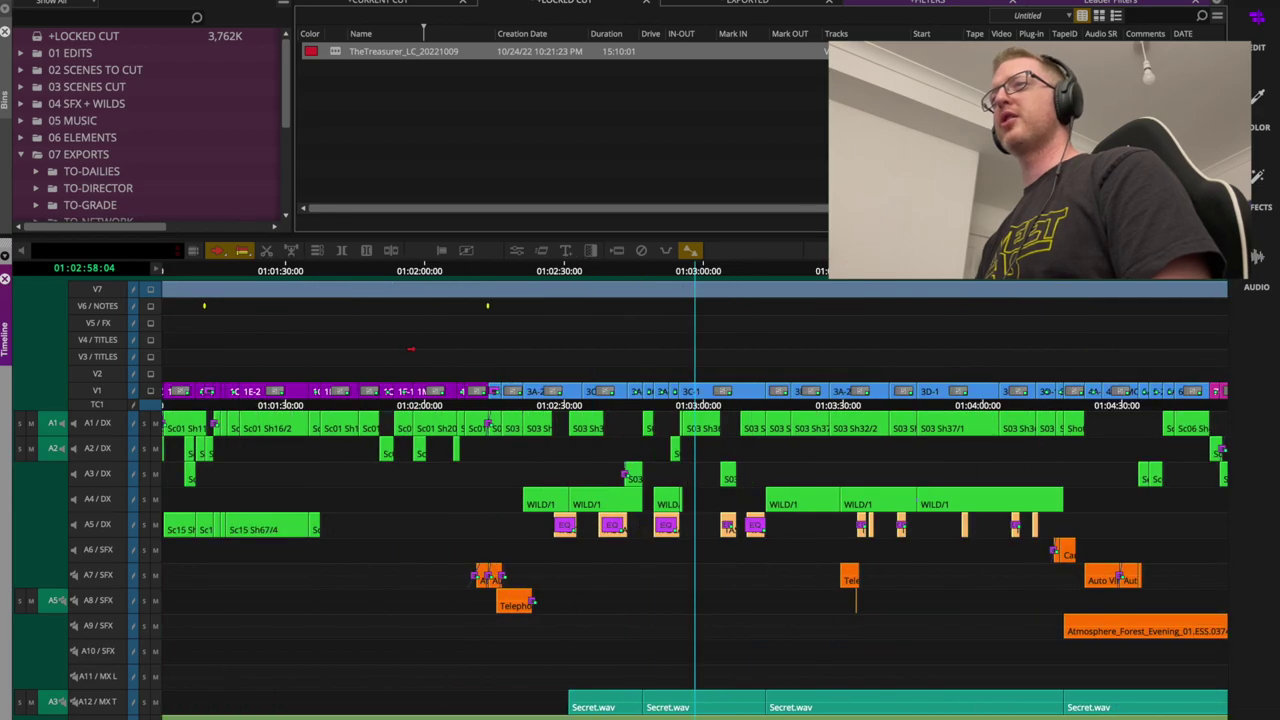
key(ctrl+bracketright)
click(637, 268)
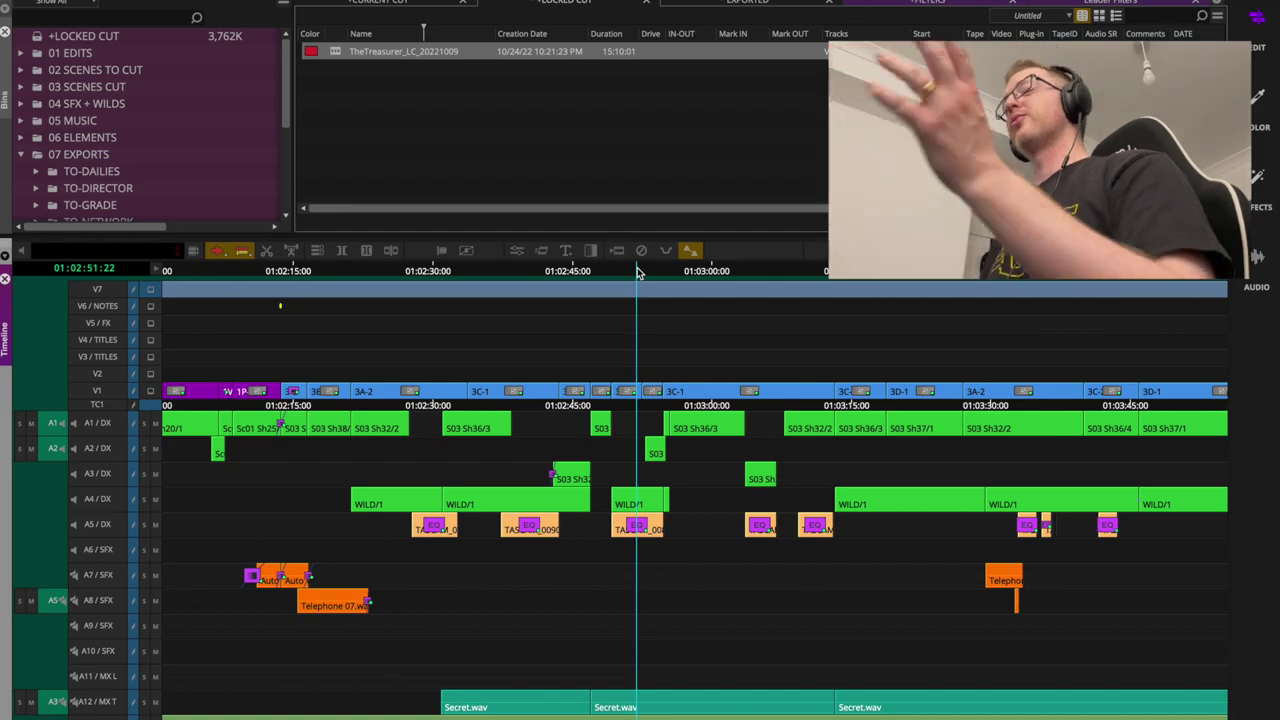
key(ctrl+slash)
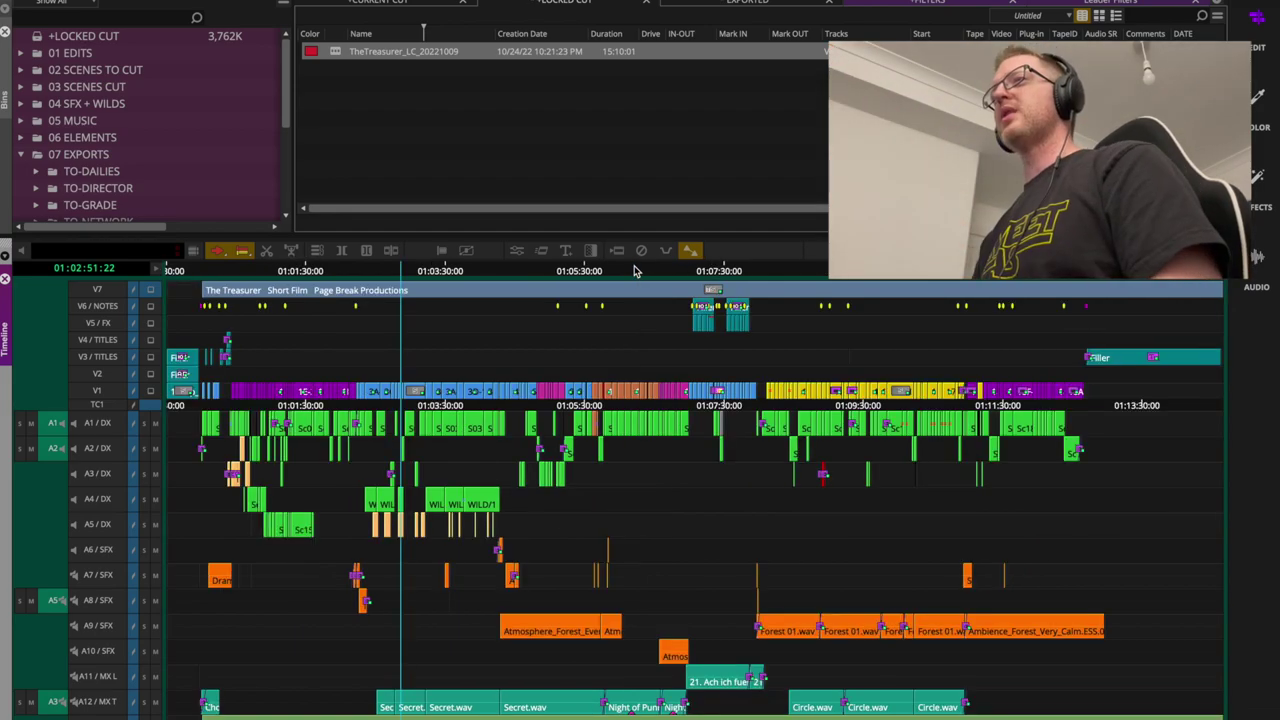
click(430, 277)
key(h)
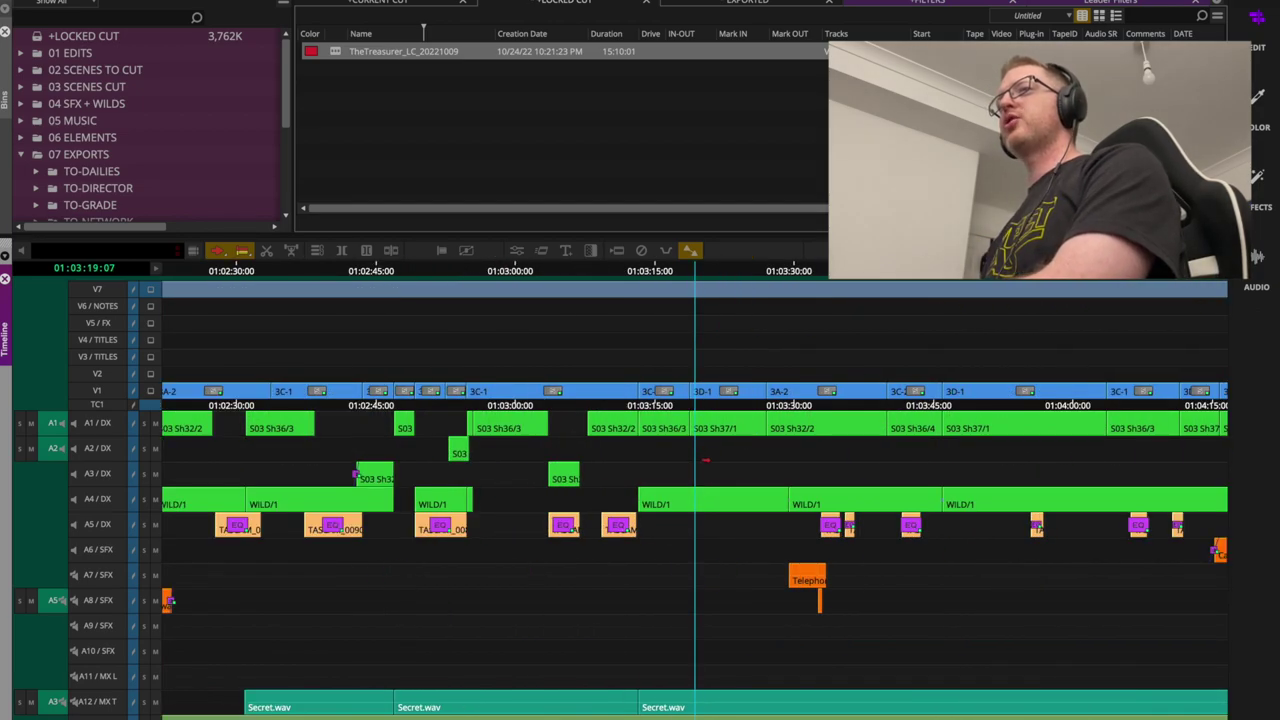
key(h)
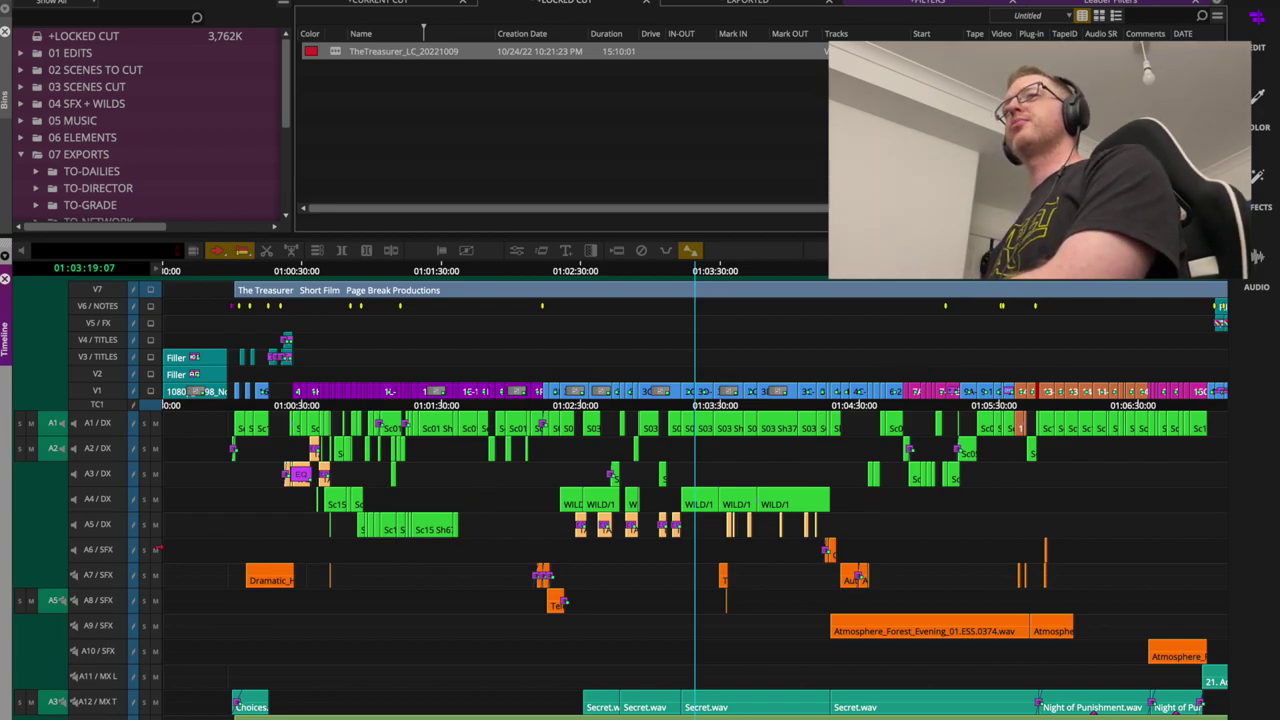
mouse_move(115, 526)
mouse_down()
mouse_move(103, 423)
mouse_move(103, 526)
mouse_up()
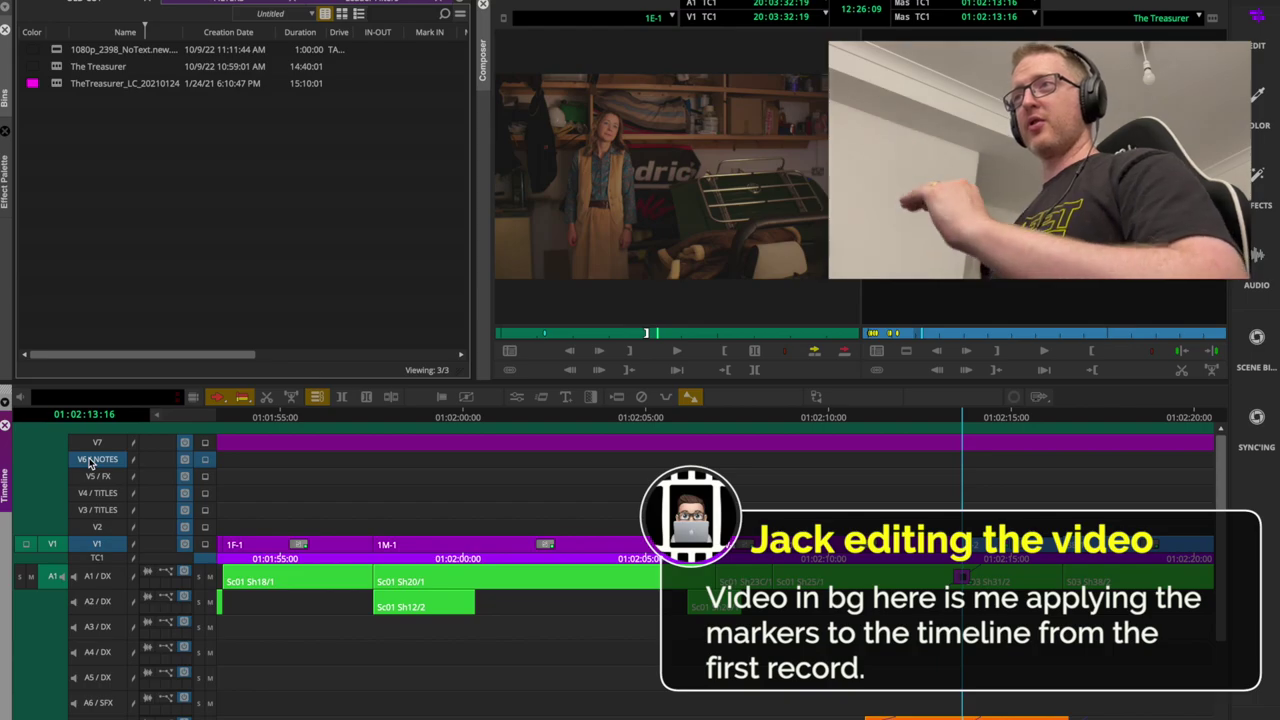
Add a V6 marker at 01:02:13:16 reading 'ONLINE - Resize 115% and reframe'
key(F5)
text(ONLIN)
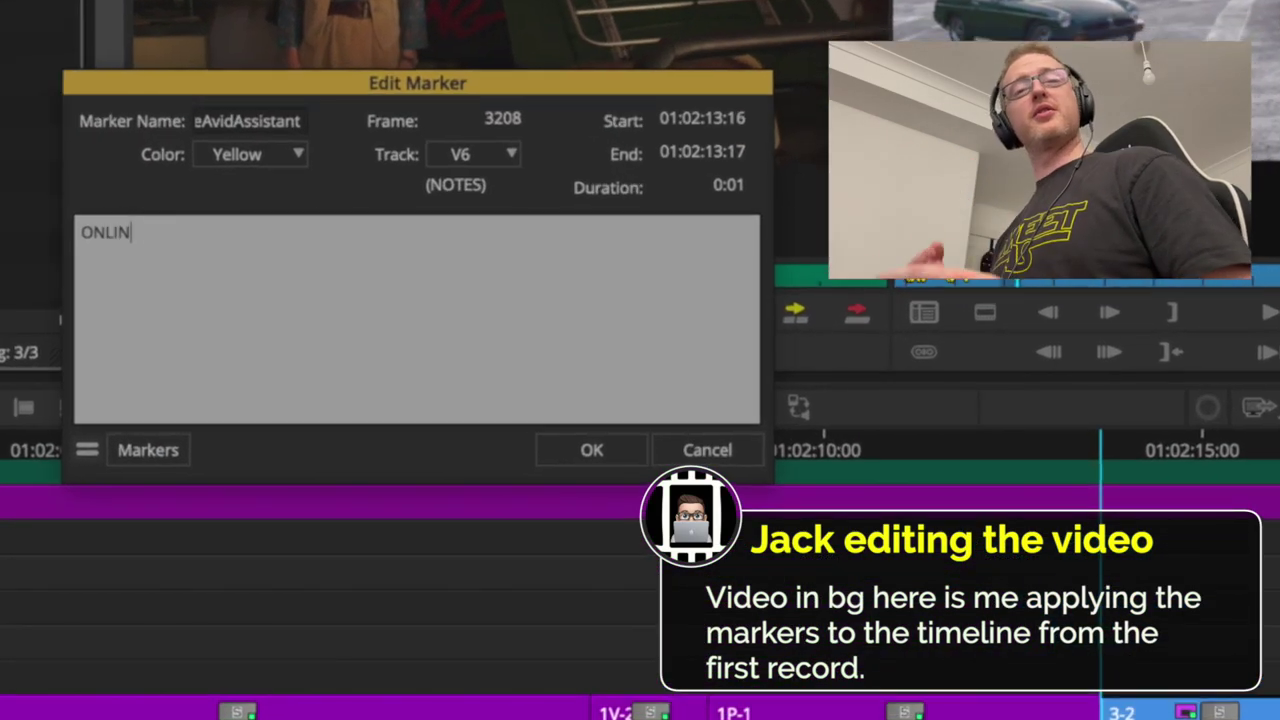
text(E - Resize 115% and refra,e)
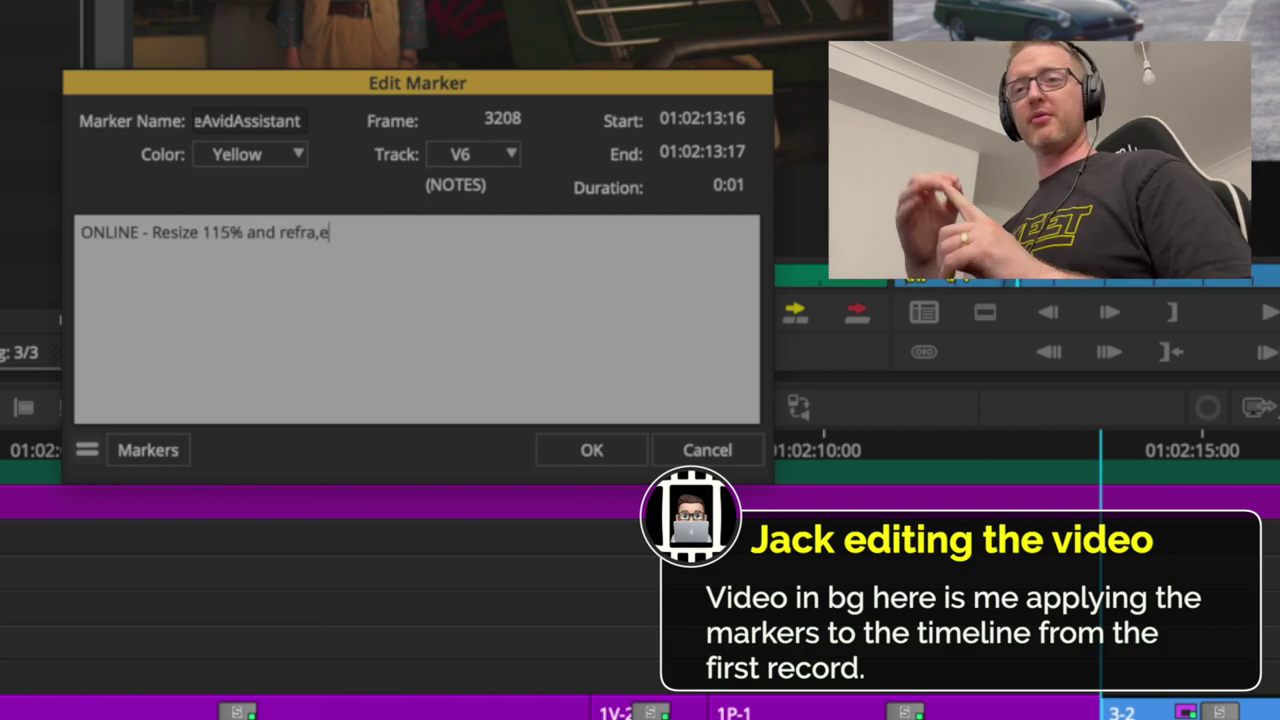
key(BackSpace)
key(BackSpace)
text(me)
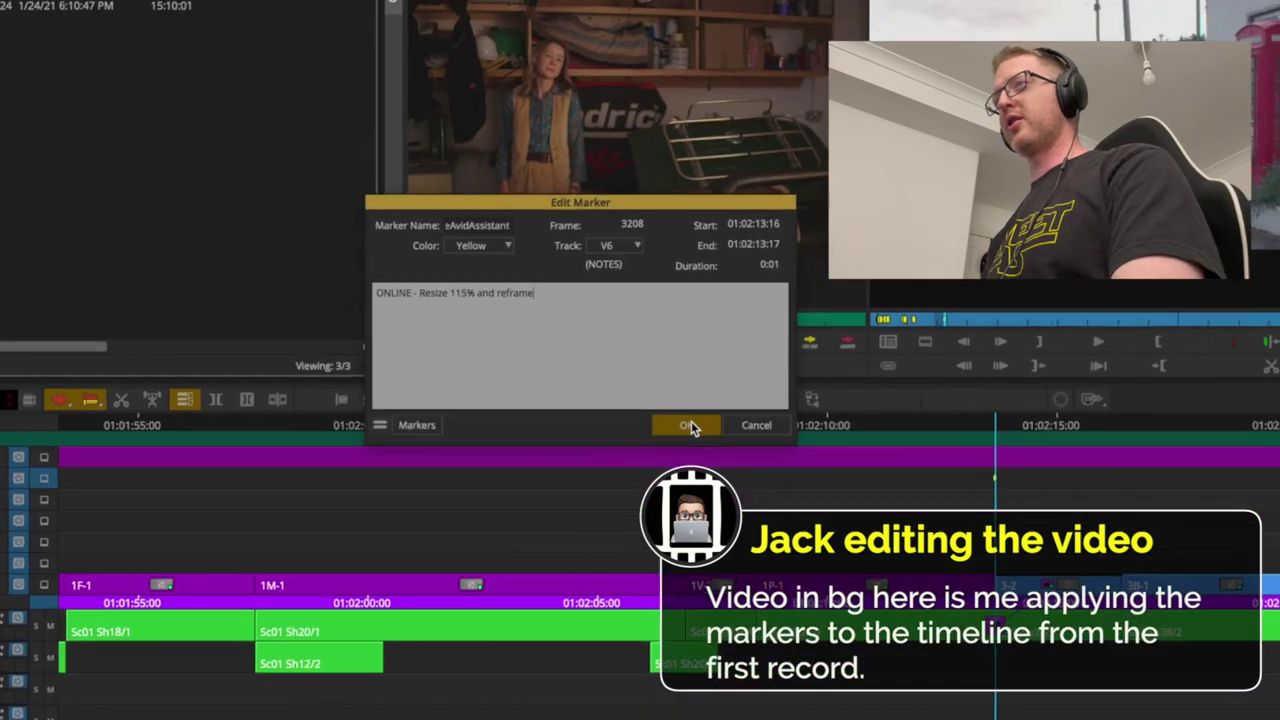
click(591, 450)
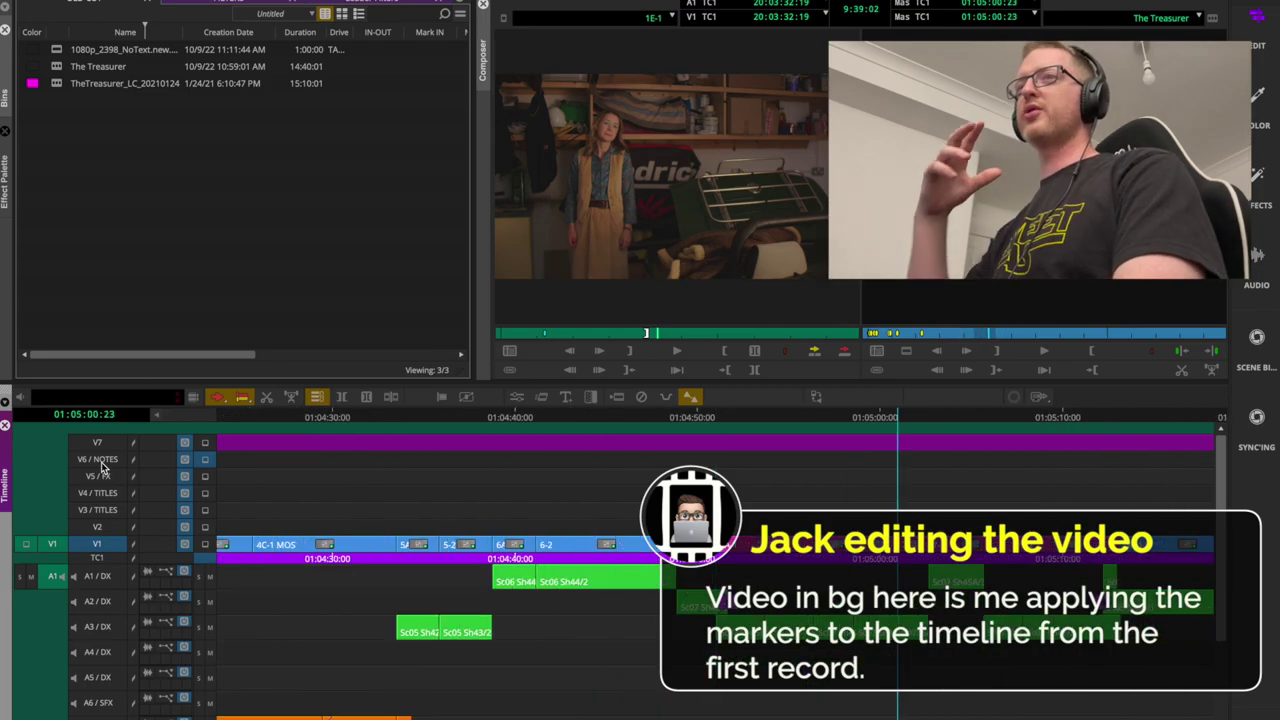
Add a V6 marker at 01:05:07:05 reading 'ONLINE - Stabilise shot'
key(grave)
text(ONLINE -)
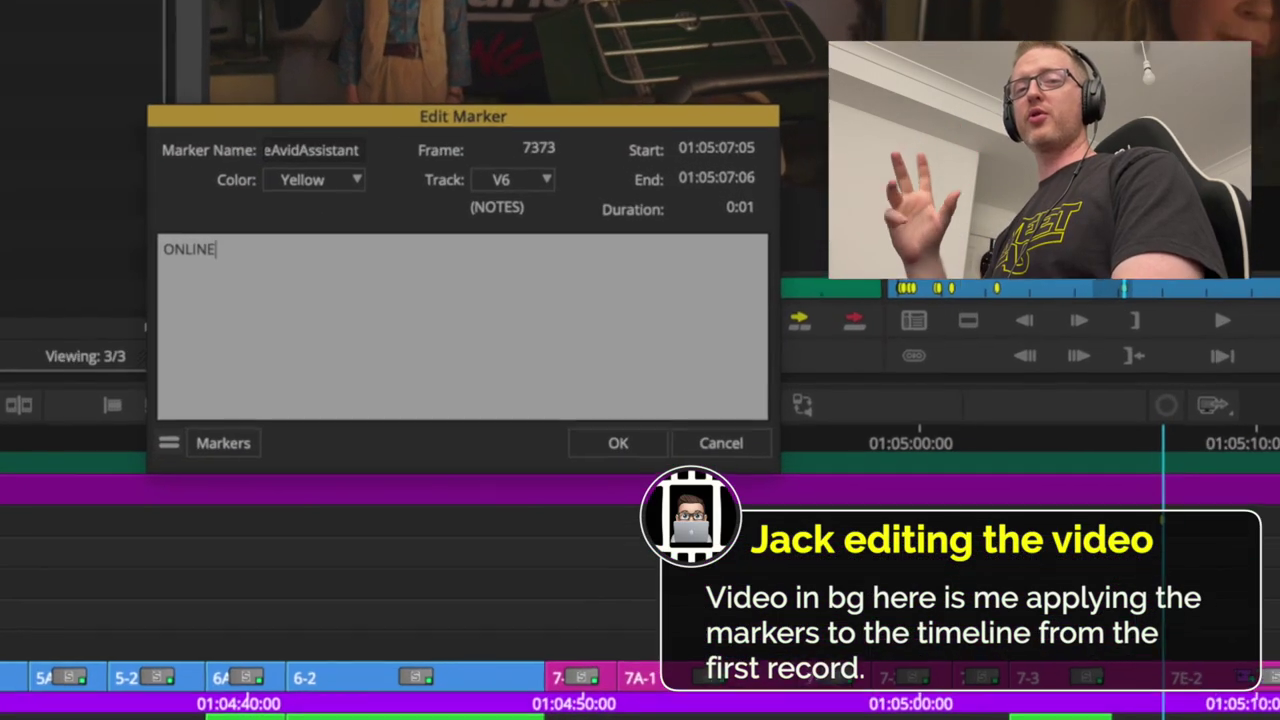
text( Stabilise shot)
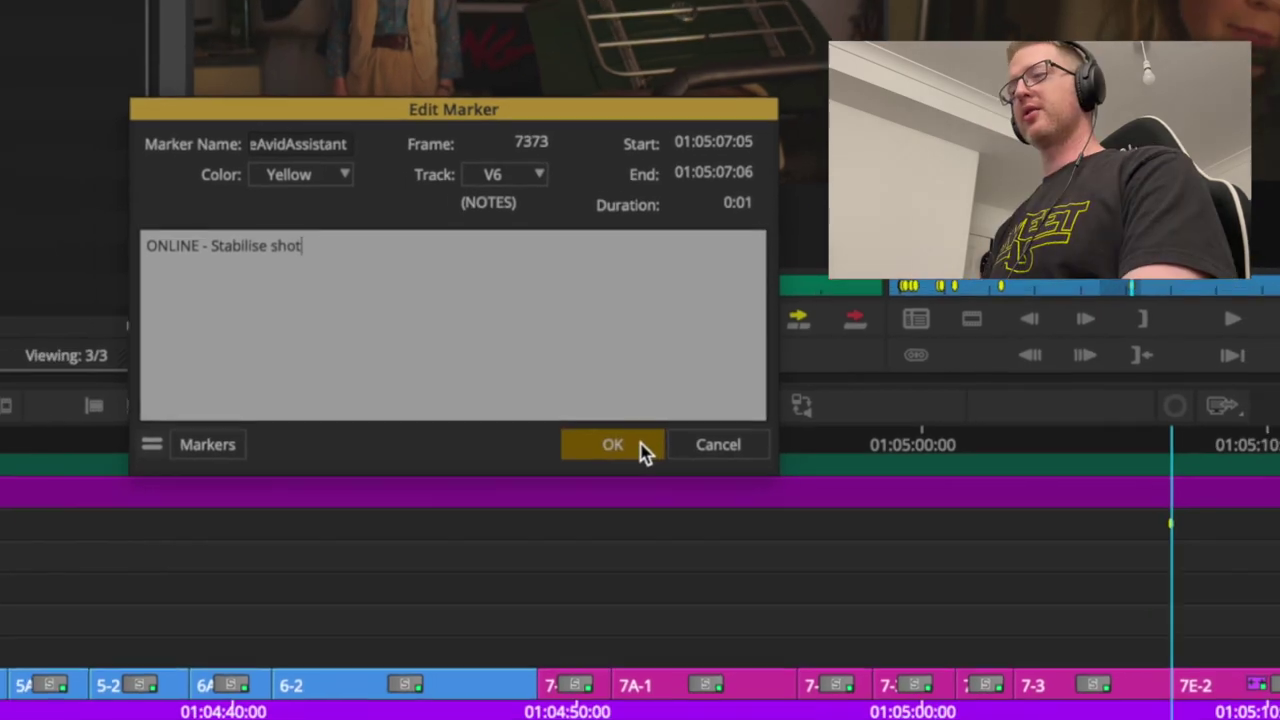
click(641, 447)
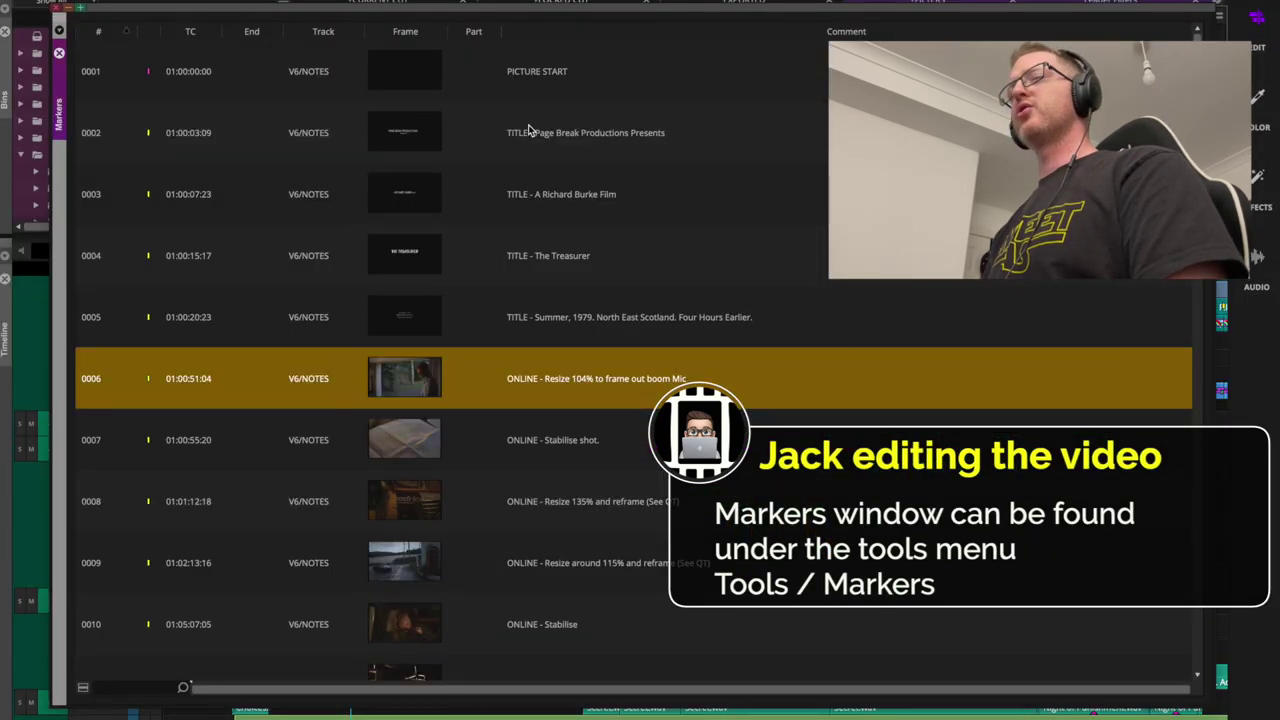
Browse the marker list, selecting markers 0006 through 0015, then 0014 and 0013
scroll(641, 400, down, 1)
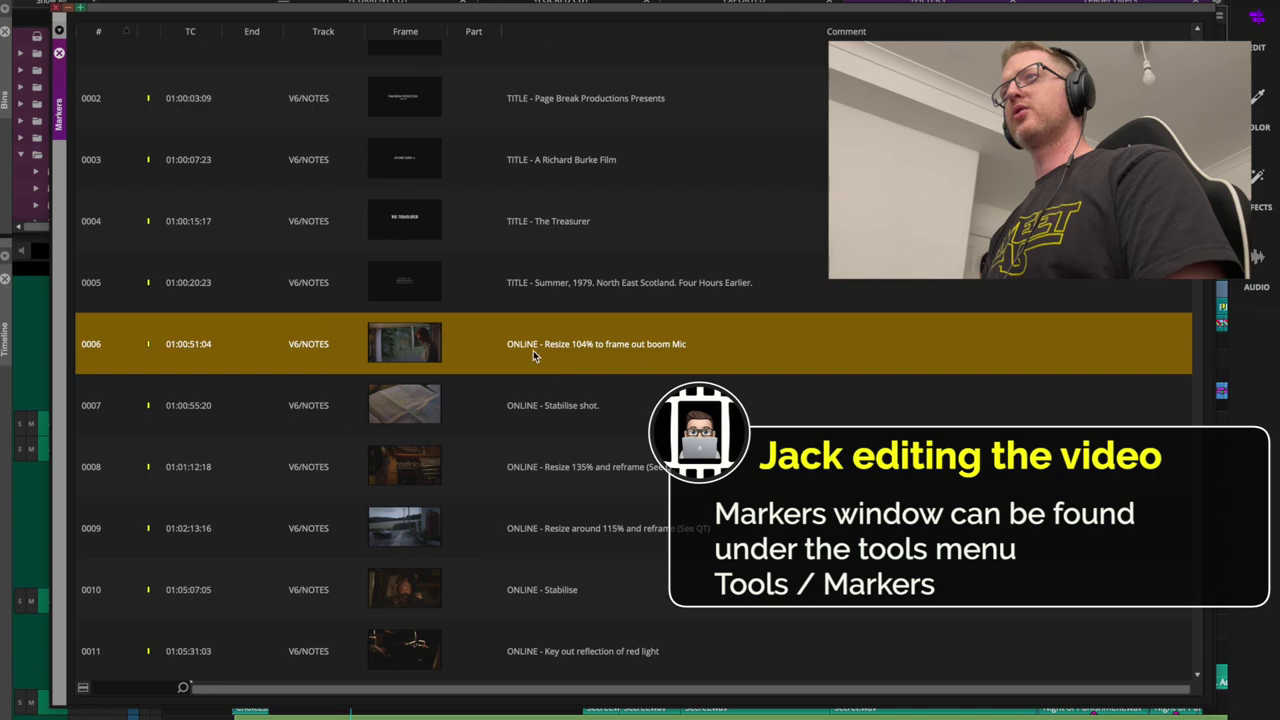
click(489, 410)
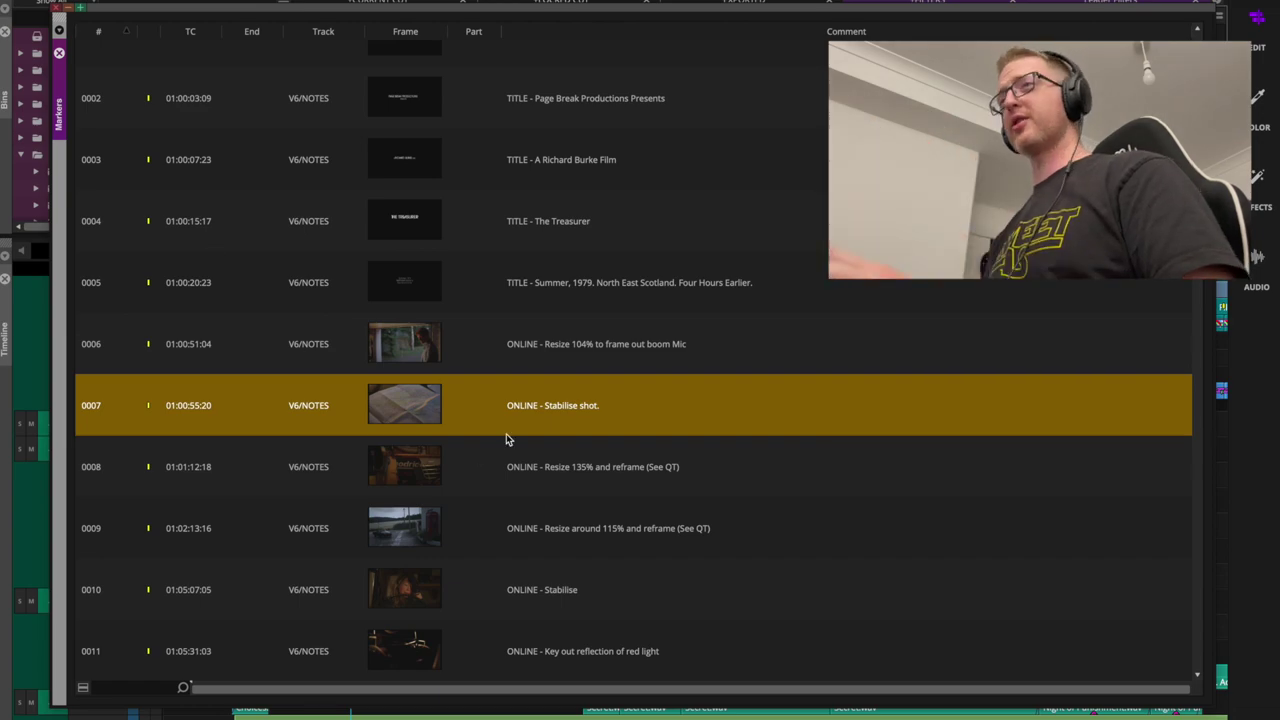
click(485, 352)
scroll(486, 449, down, 5)
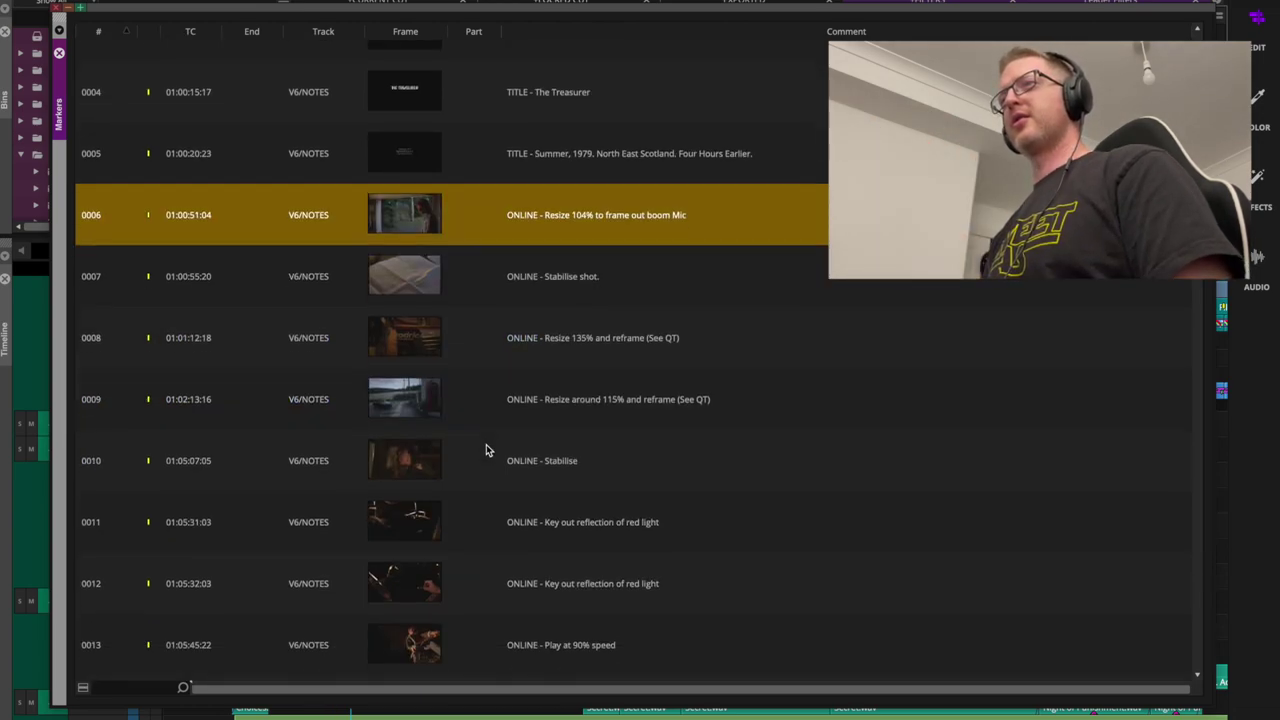
shift+click(490, 568)
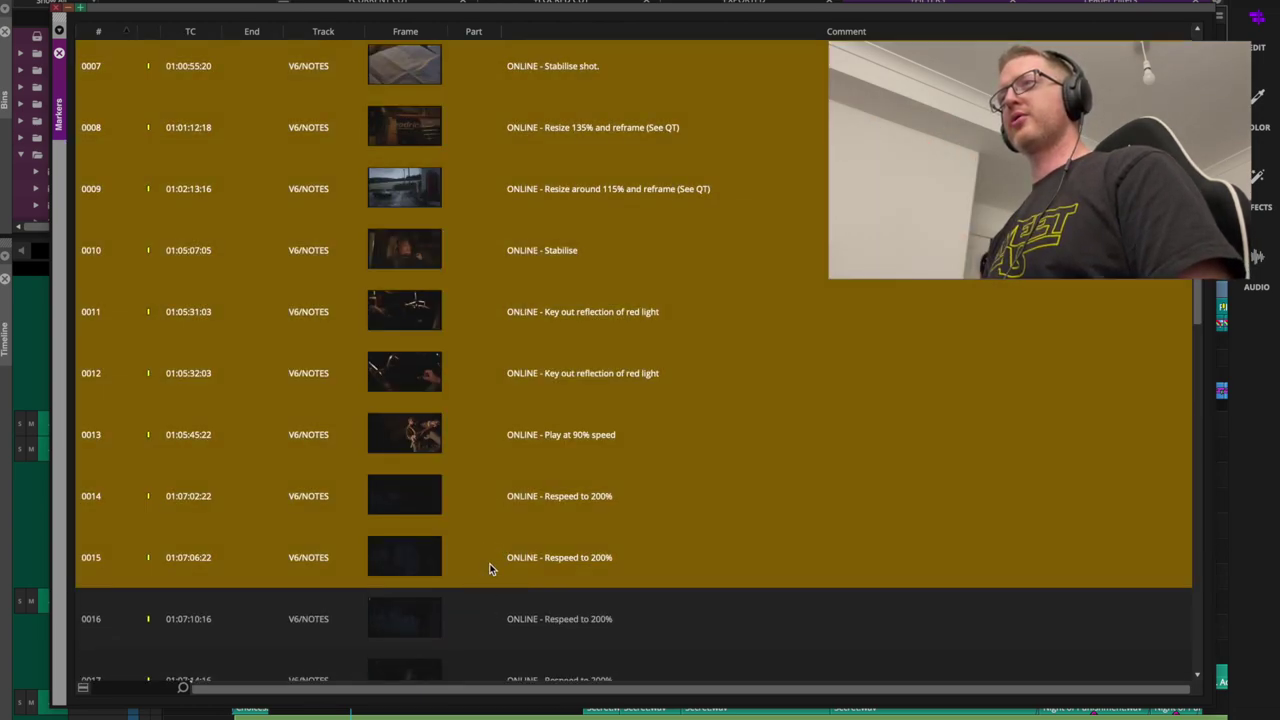
click(483, 474)
click(474, 423)
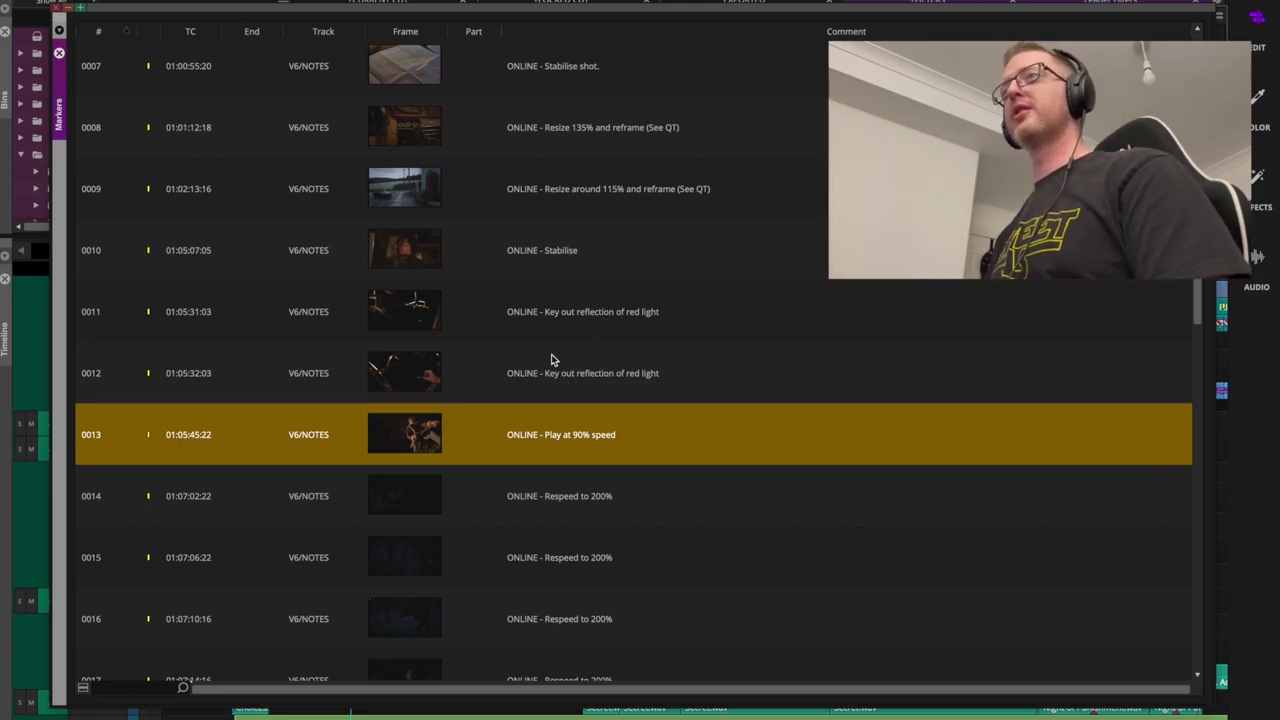
Sort markers by timecode, then by colour, and select yellow markers 0002 through 0035
scroll(457, 114, up, 5)
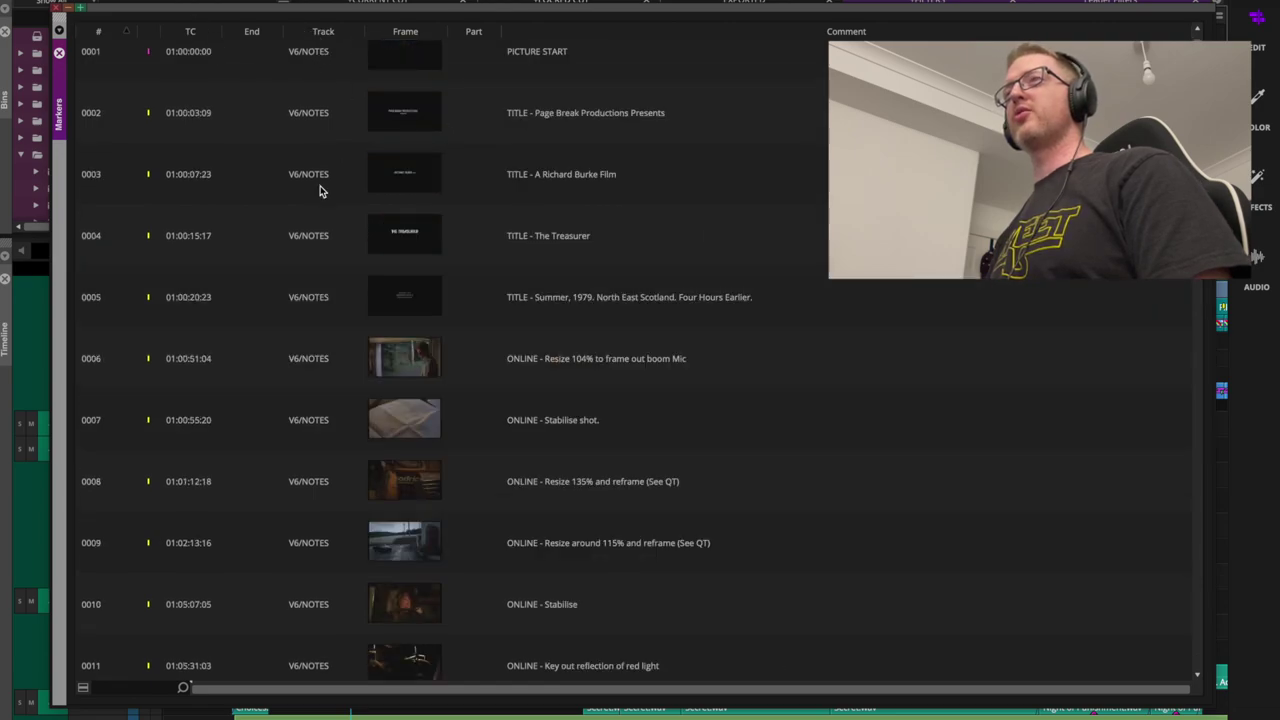
click(191, 34)
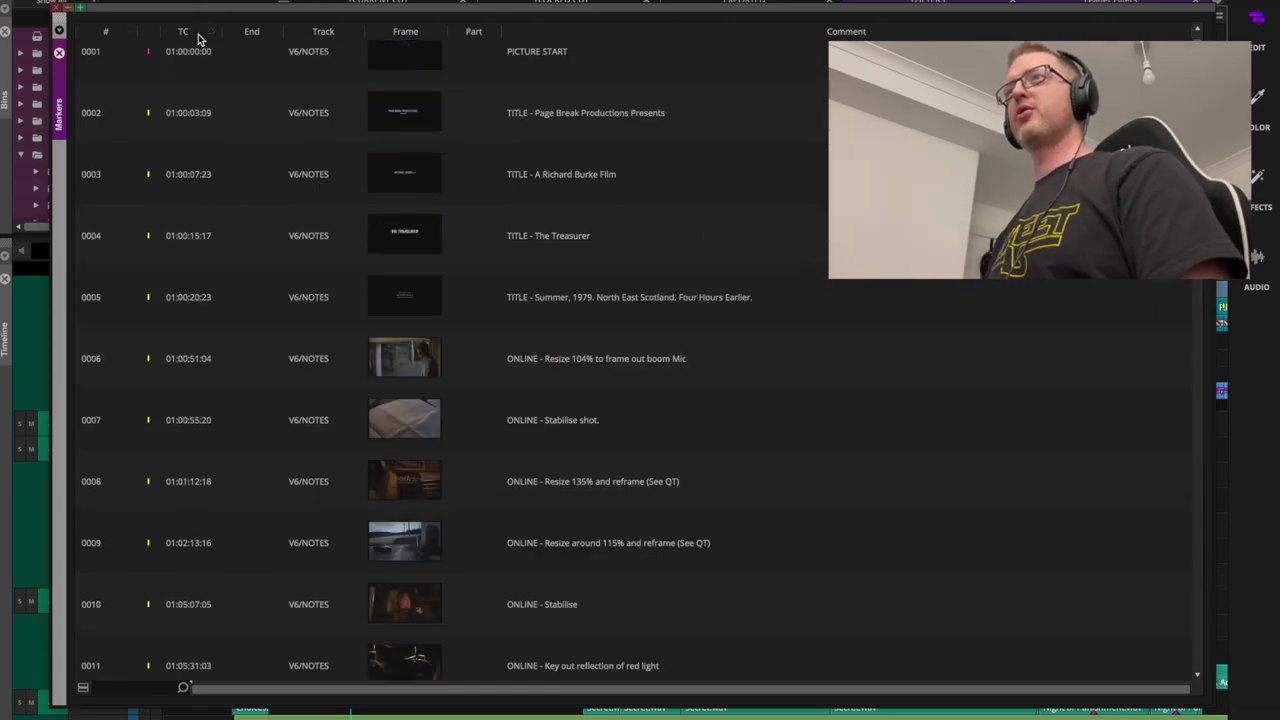
click(229, 113)
scroll(277, 217, down, 10)
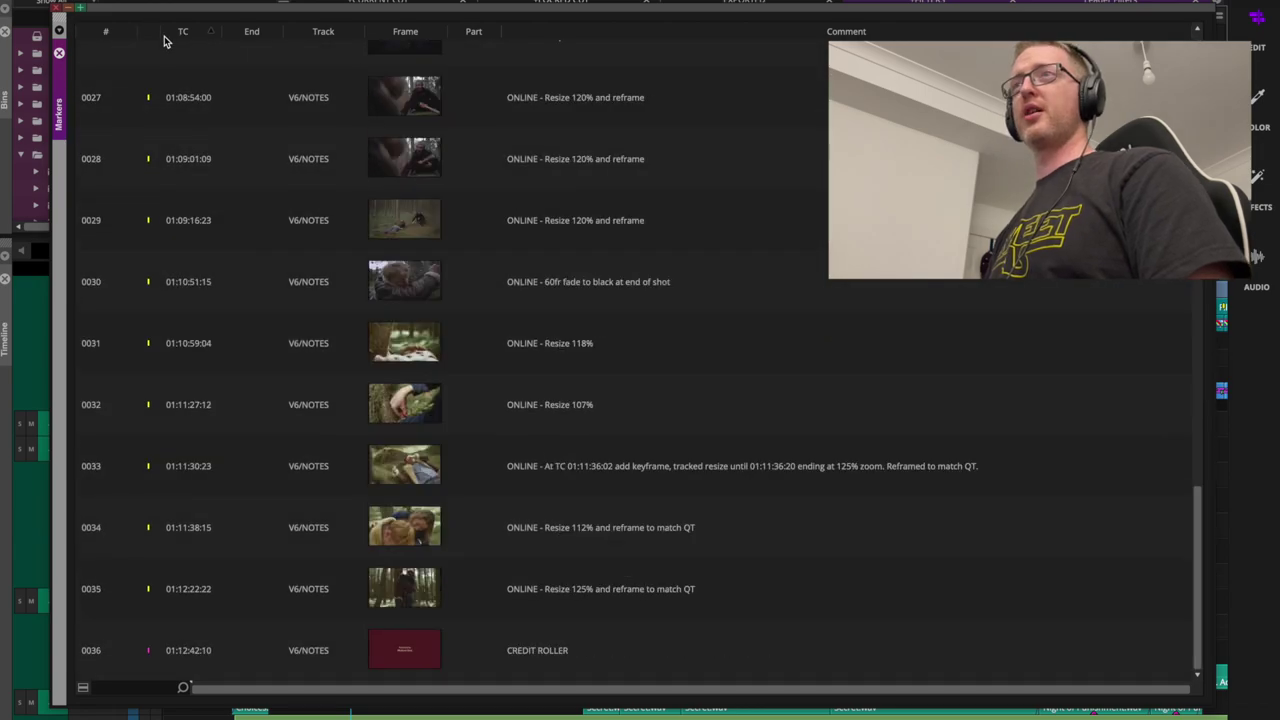
click(152, 33)
scroll(196, 72, up, 10)
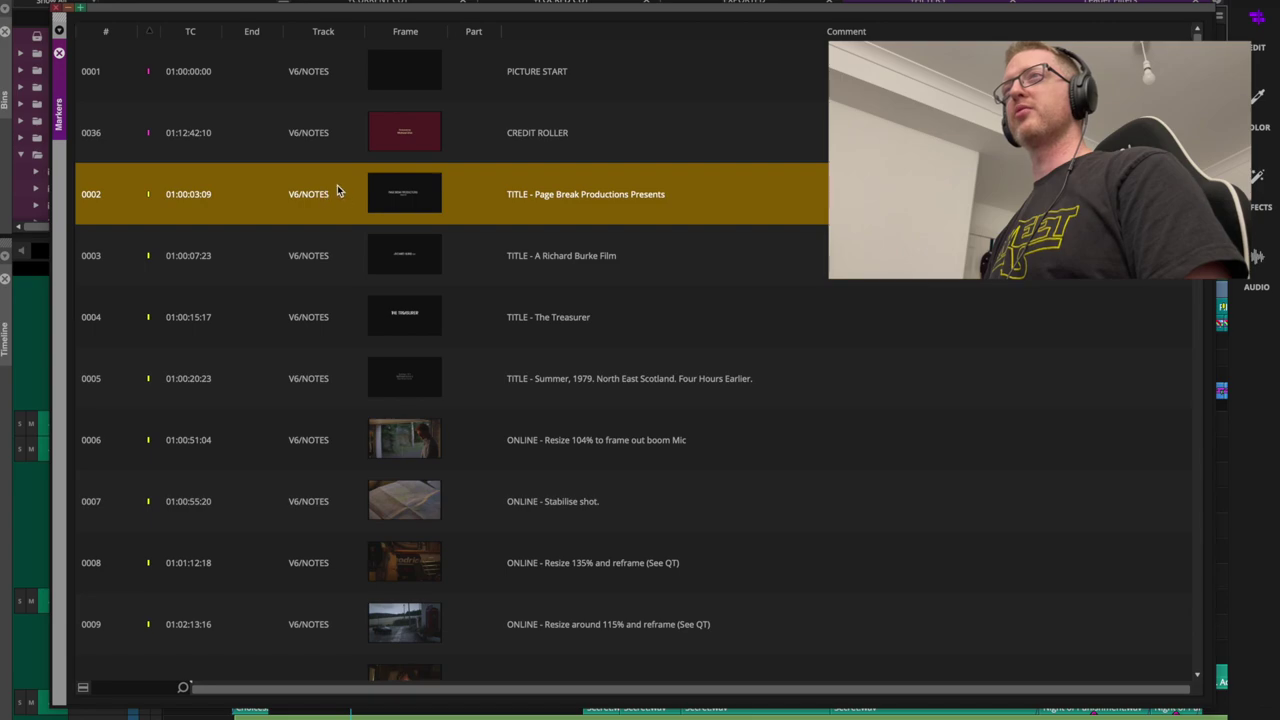
scroll(230, 260, down, 10)
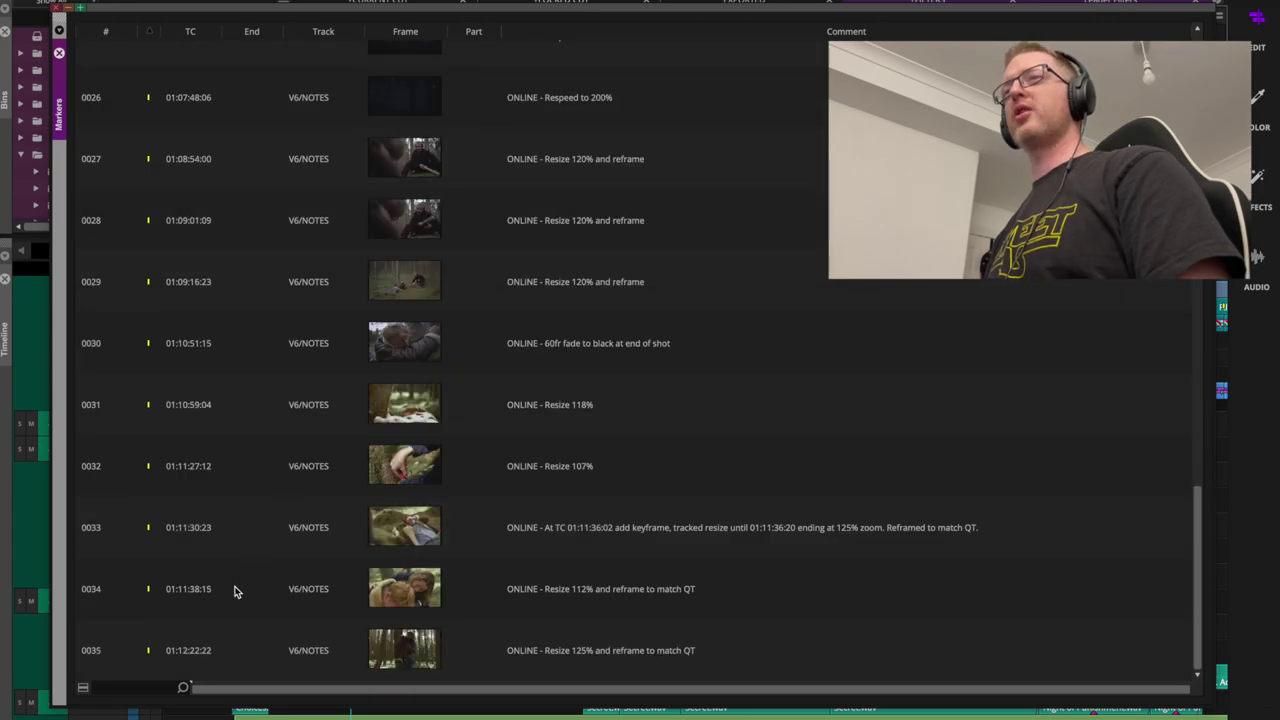
shift+click(224, 645)
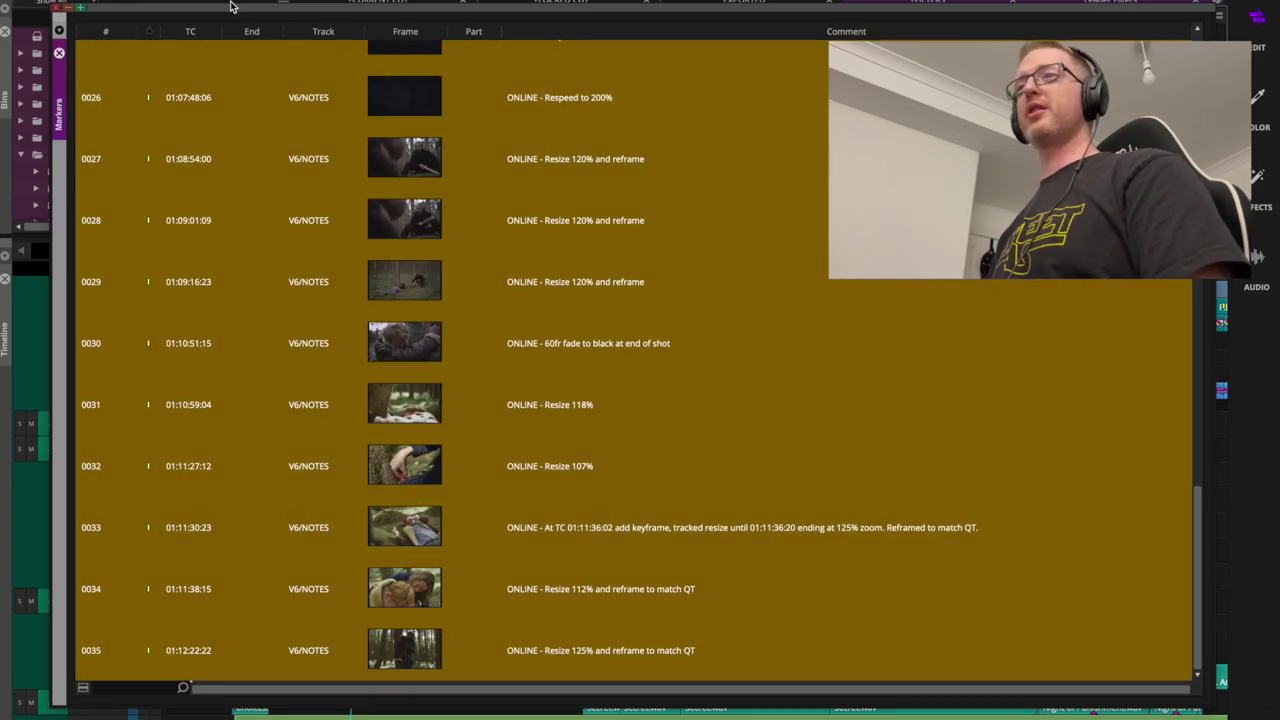
Export the markers via Export Markers > Text with Selected only, then close the Markers window
right_click(184, 318)
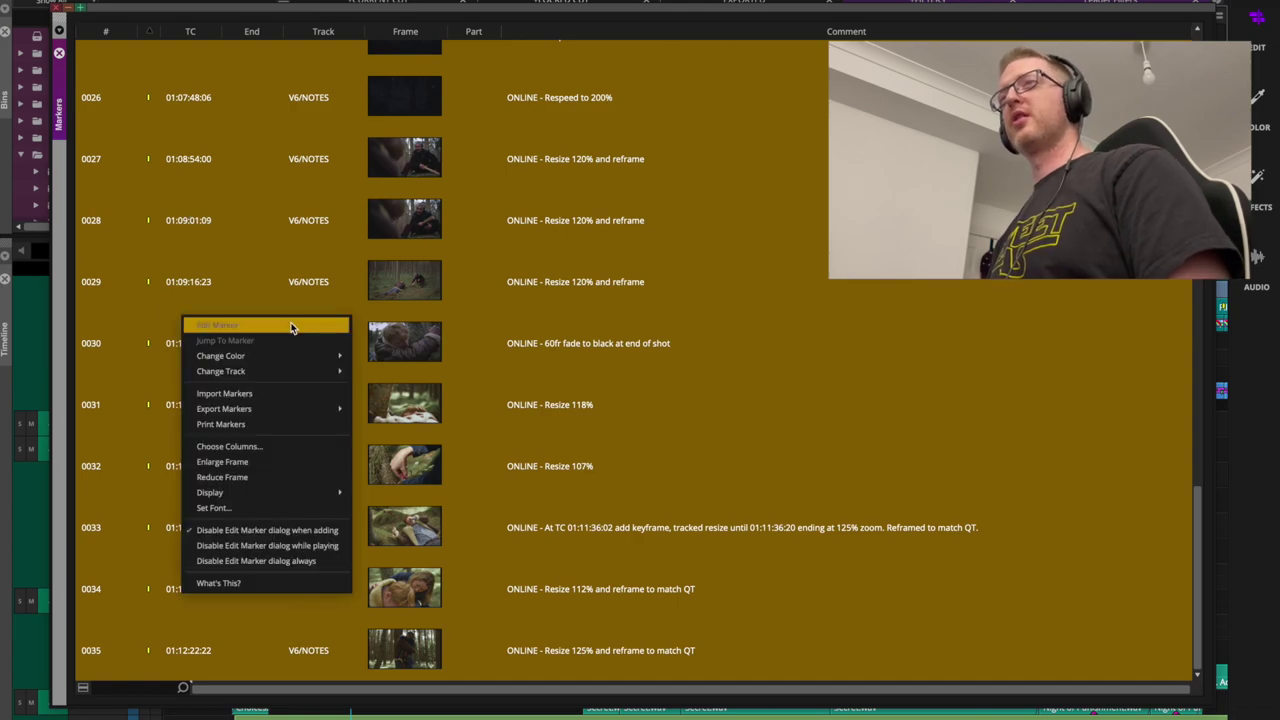
mouse_move(302, 410)
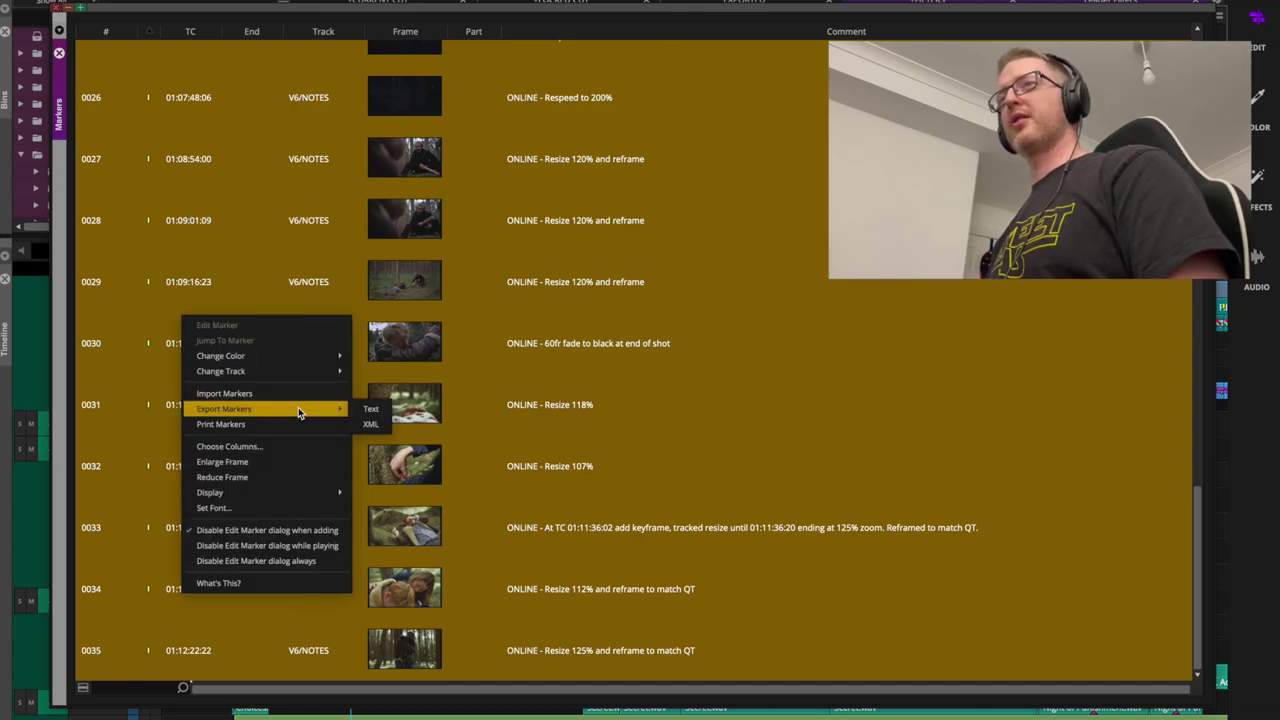
click(370, 406)
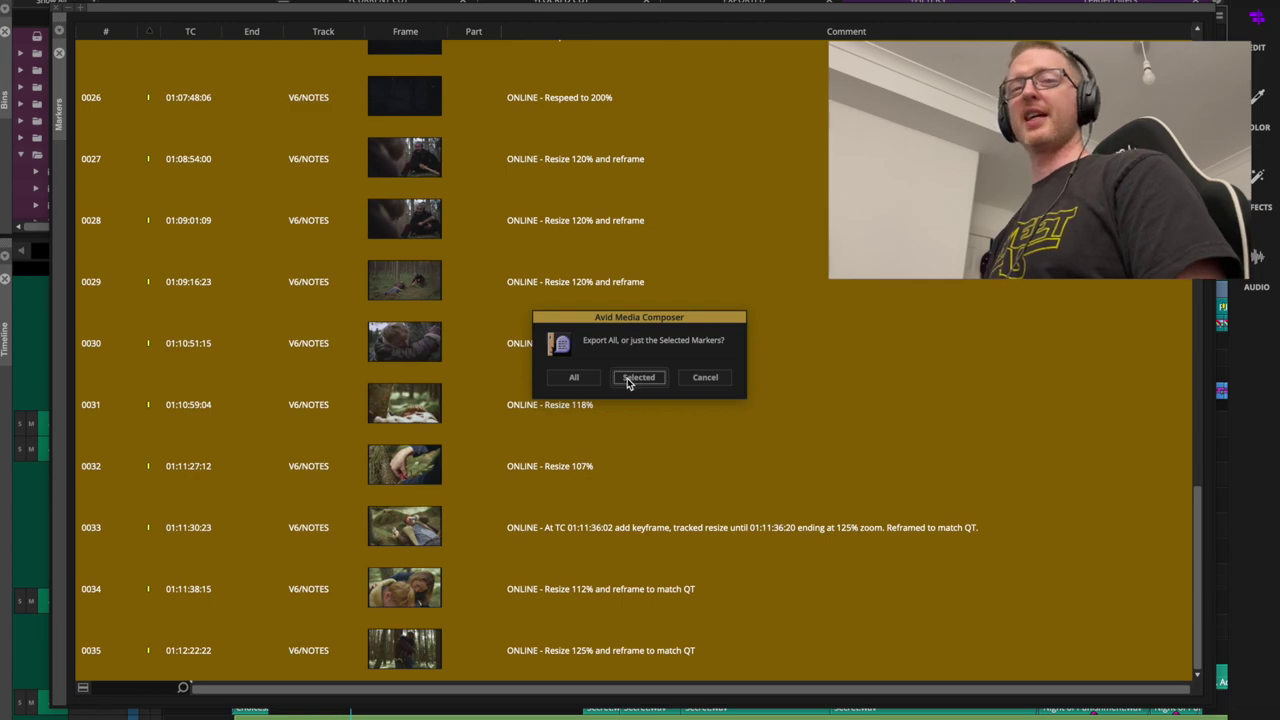
click(721, 382)
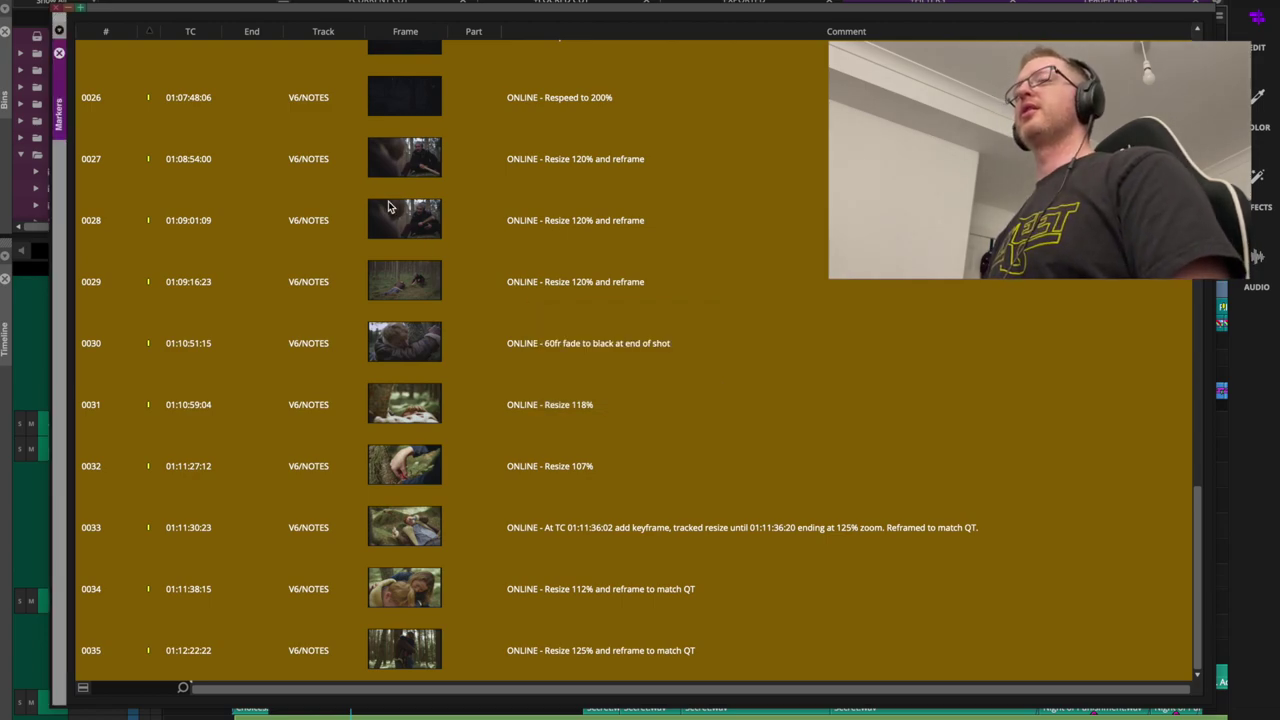
click(57, 7)
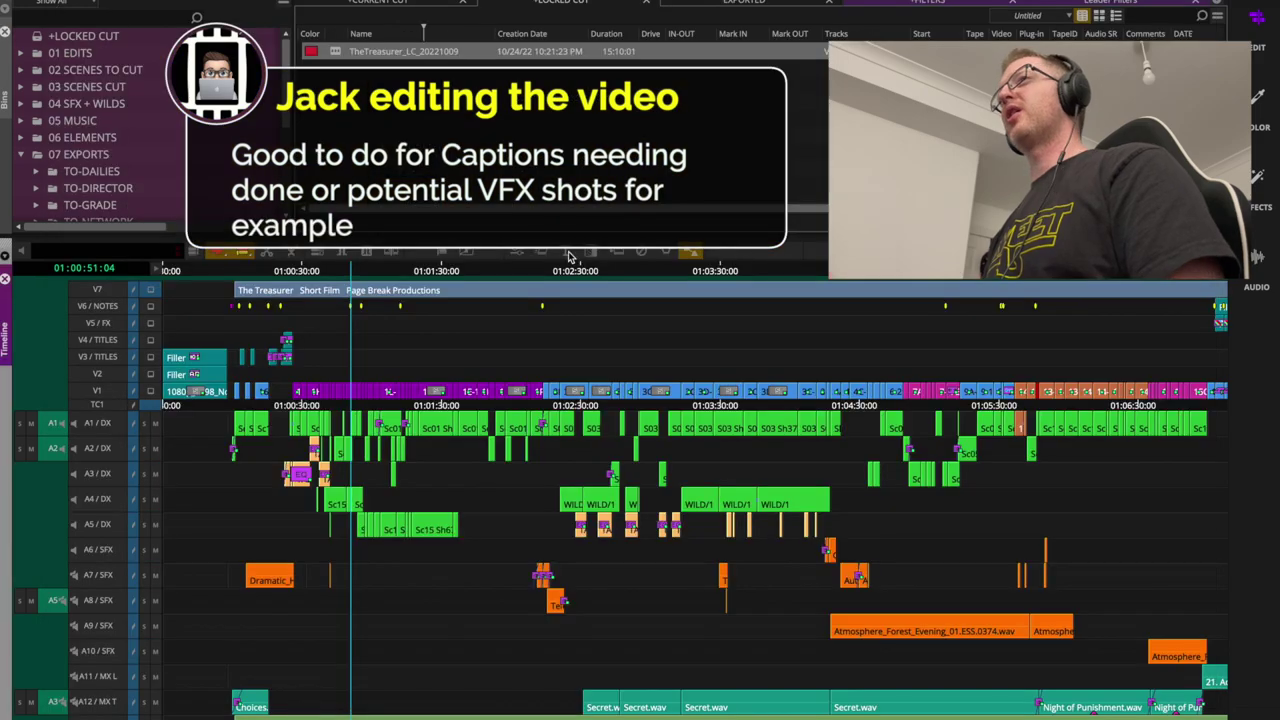
Select shot 7E-2 on V1 and jump to the next cut at 01:05:31:03, zooming in on it
click(368, 279)
click(355, 278)
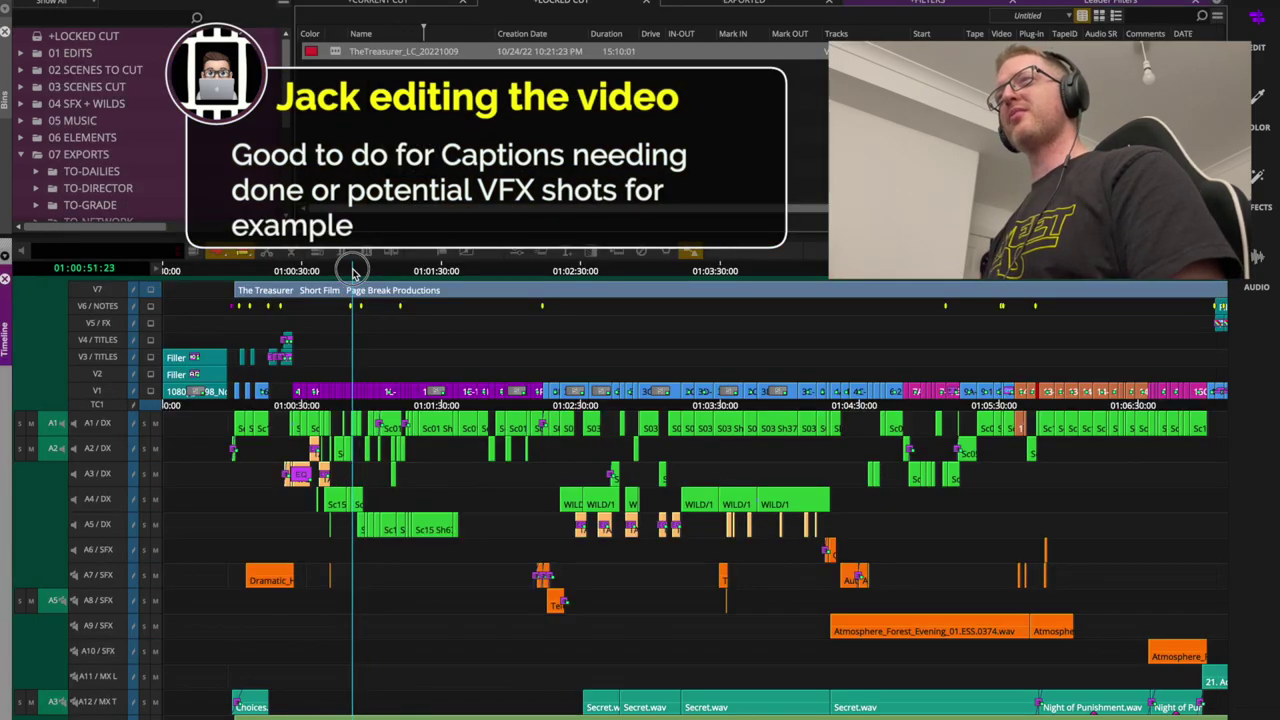
key(ctrl+])
key(ctrl+])
key(ctrl+])
key(ctrl+])
click(840, 279)
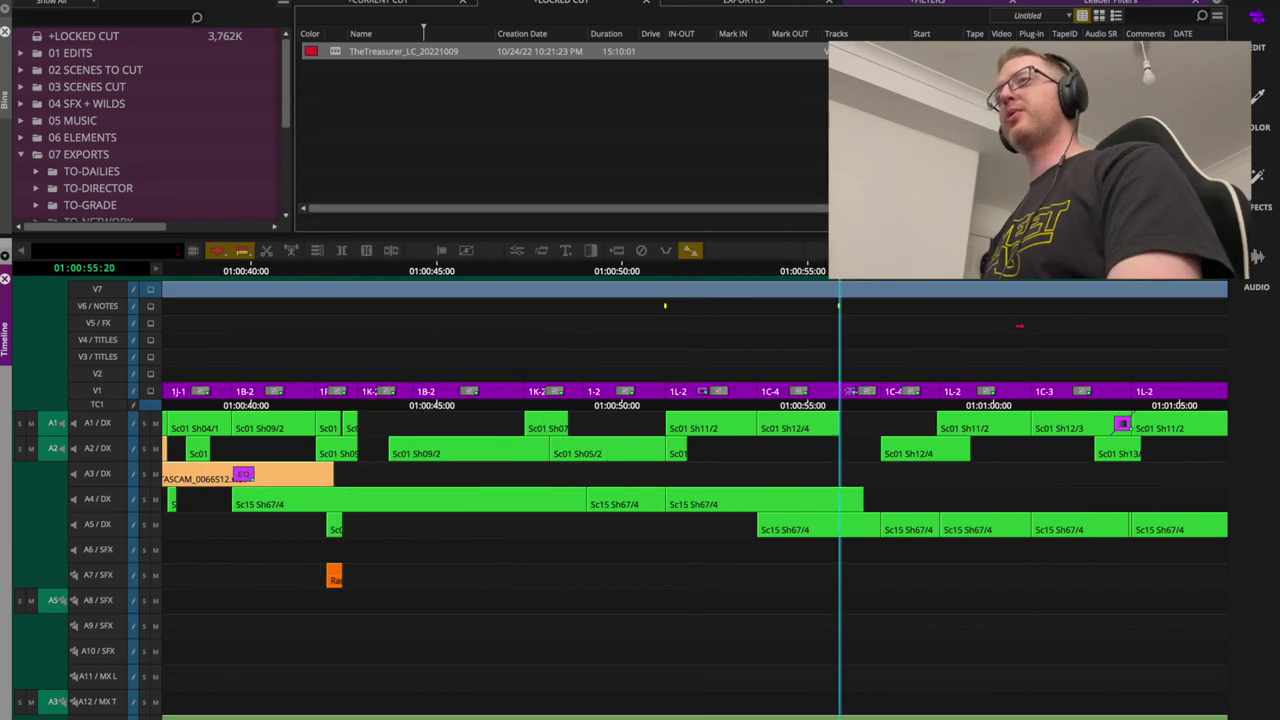
key(ctrl+[)
key(ctrl+[)
key(ctrl+[)
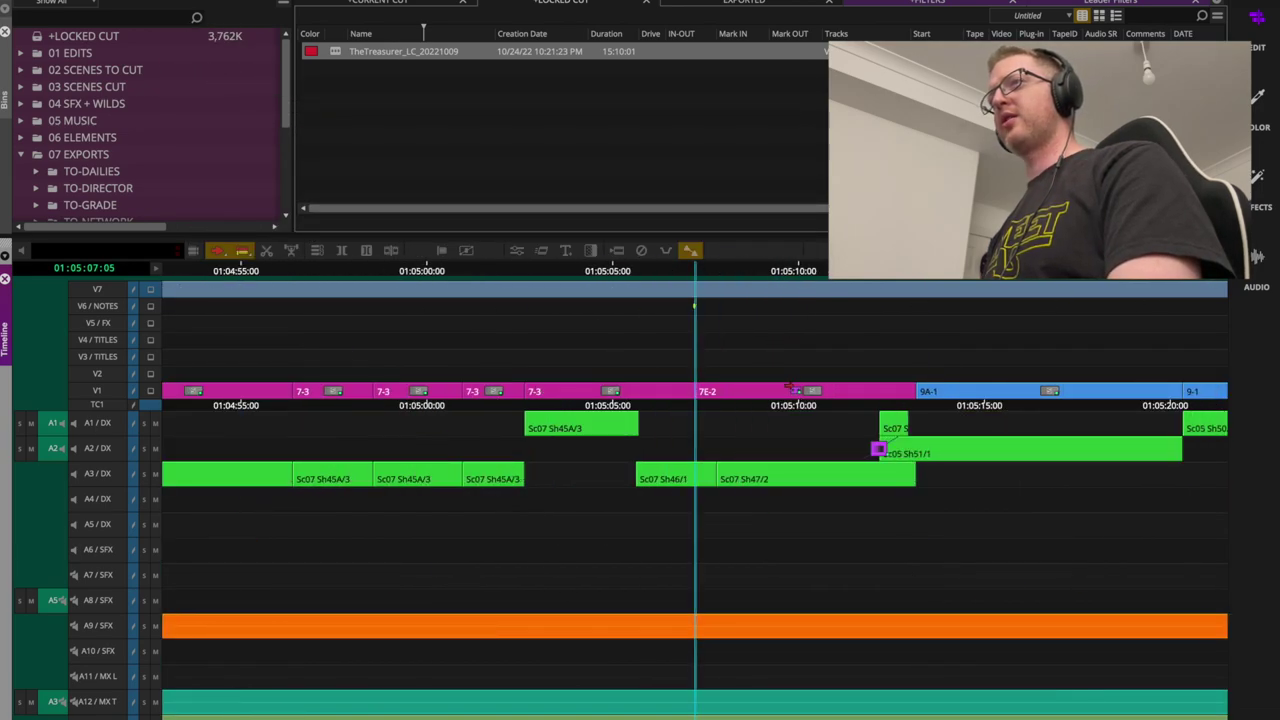
click(770, 391)
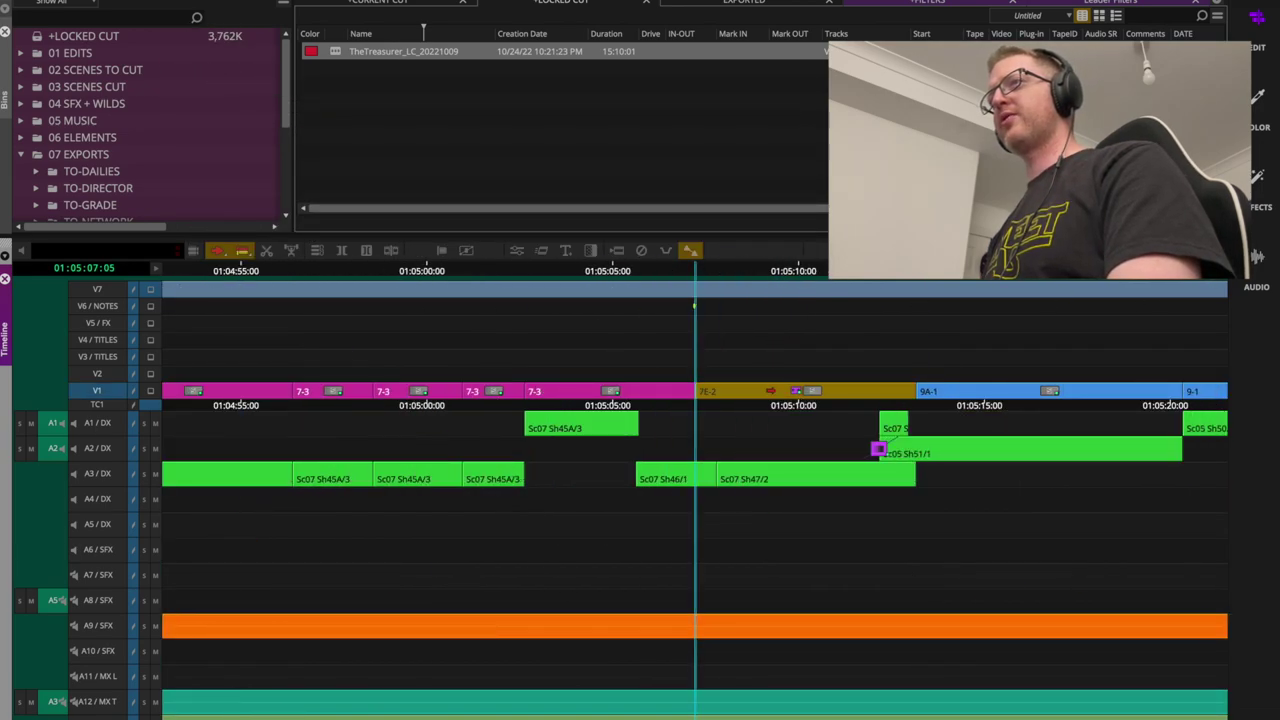
key(ctrl+[)
key(ctrl+[)
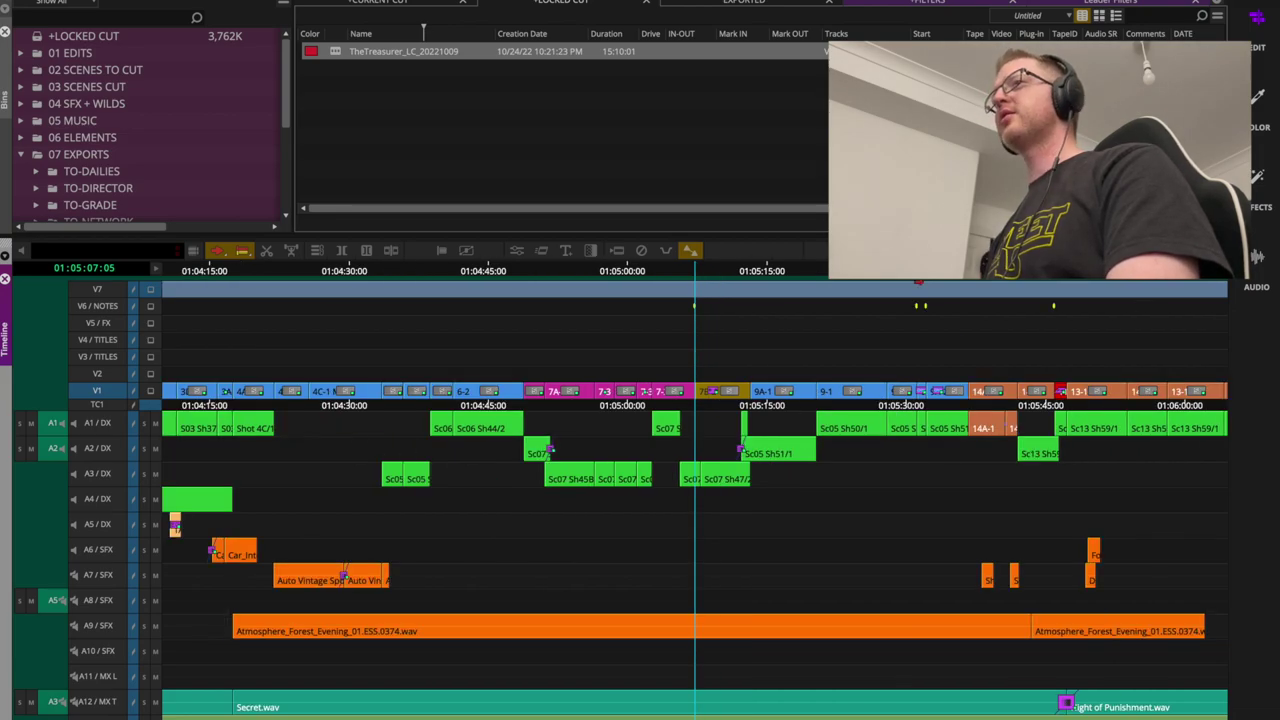
key(s)
key(ctrl+])
key(ctrl+])
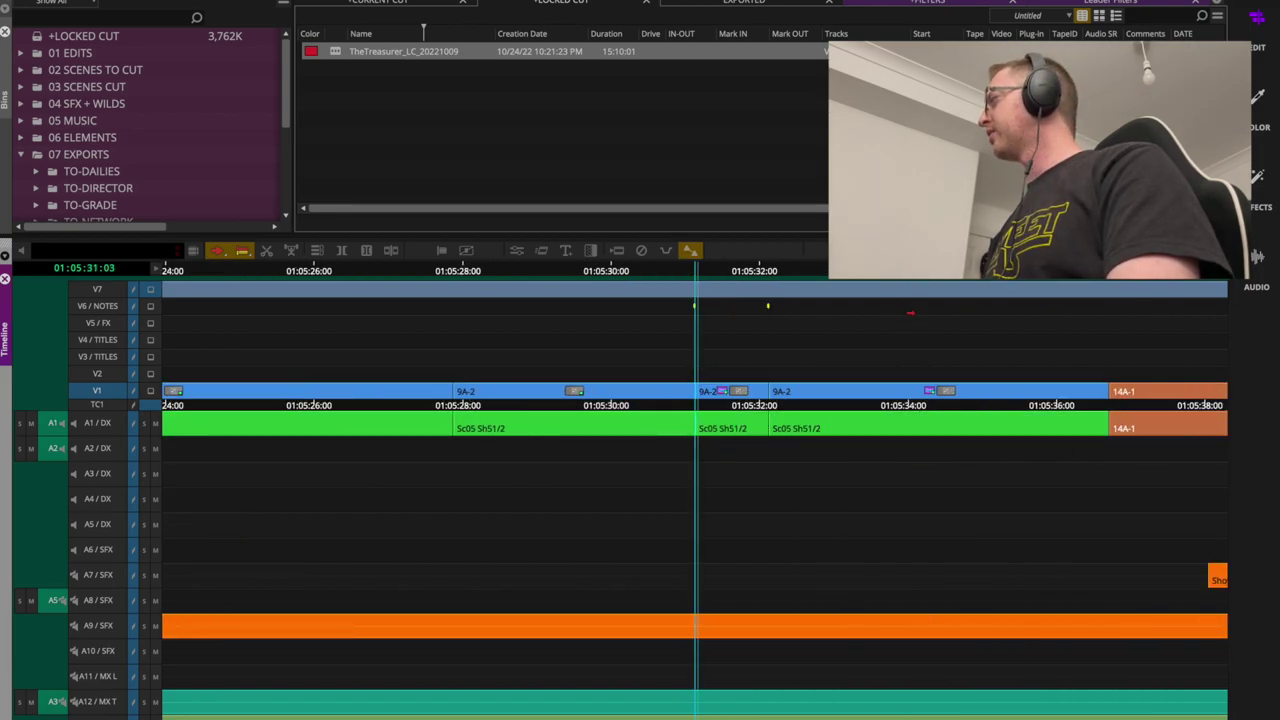
key(ctrl+])
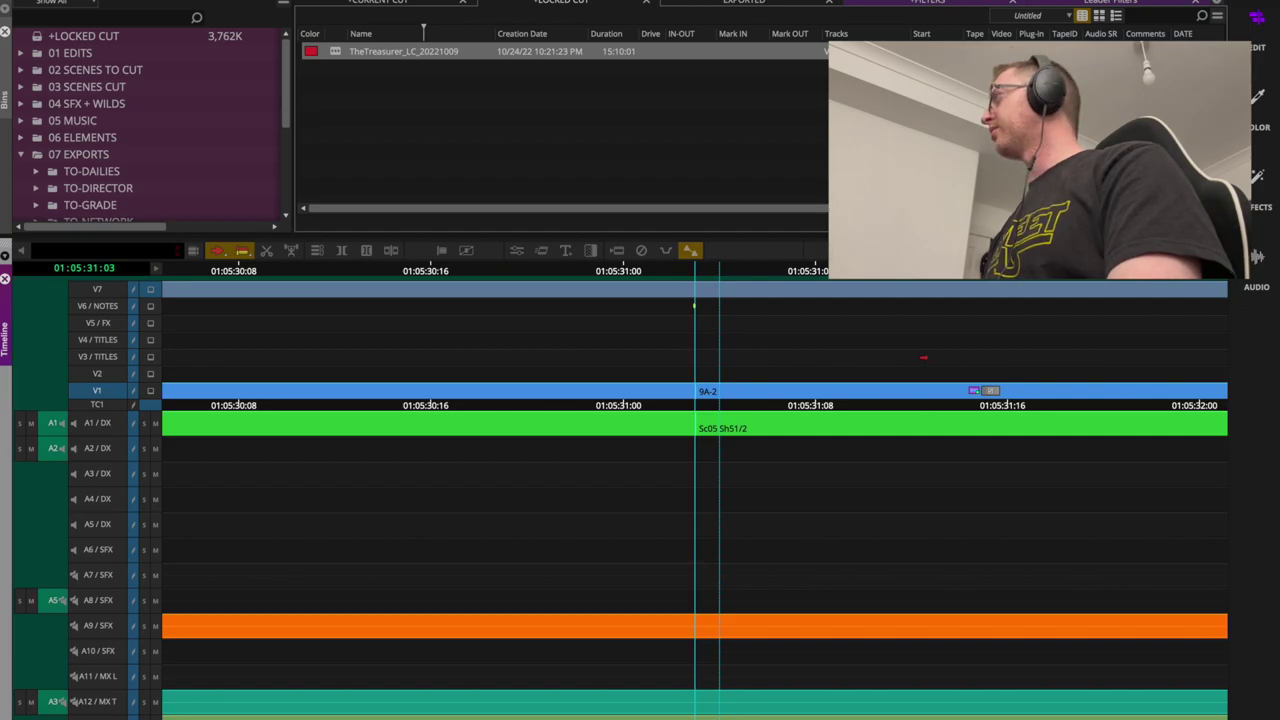
key(ctrl+[)
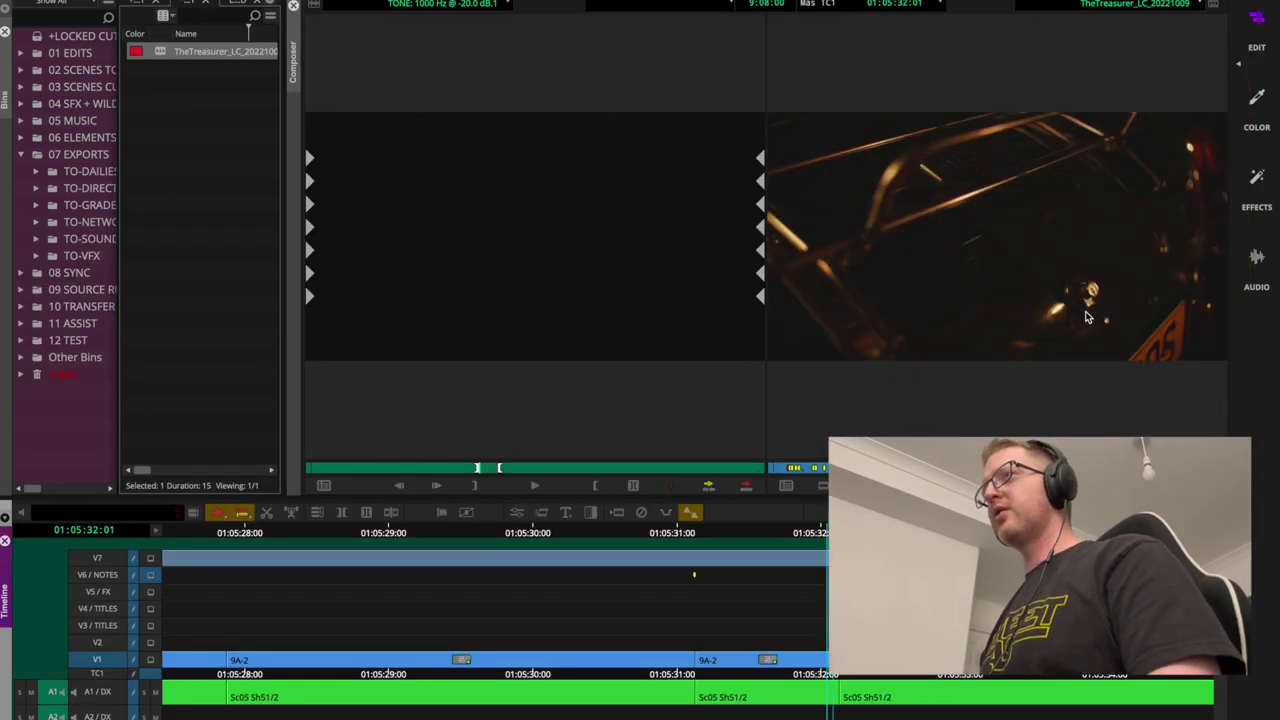
Enlarge the Record monitor and step through shot 9A-2 to 01:05:32:03 to inspect the red-light reflection
key(ctrl+l)
mouse_move(1113, 327)
mouse_down()
mouse_move(877, 231)
mouse_move(923, 291)
mouse_up()
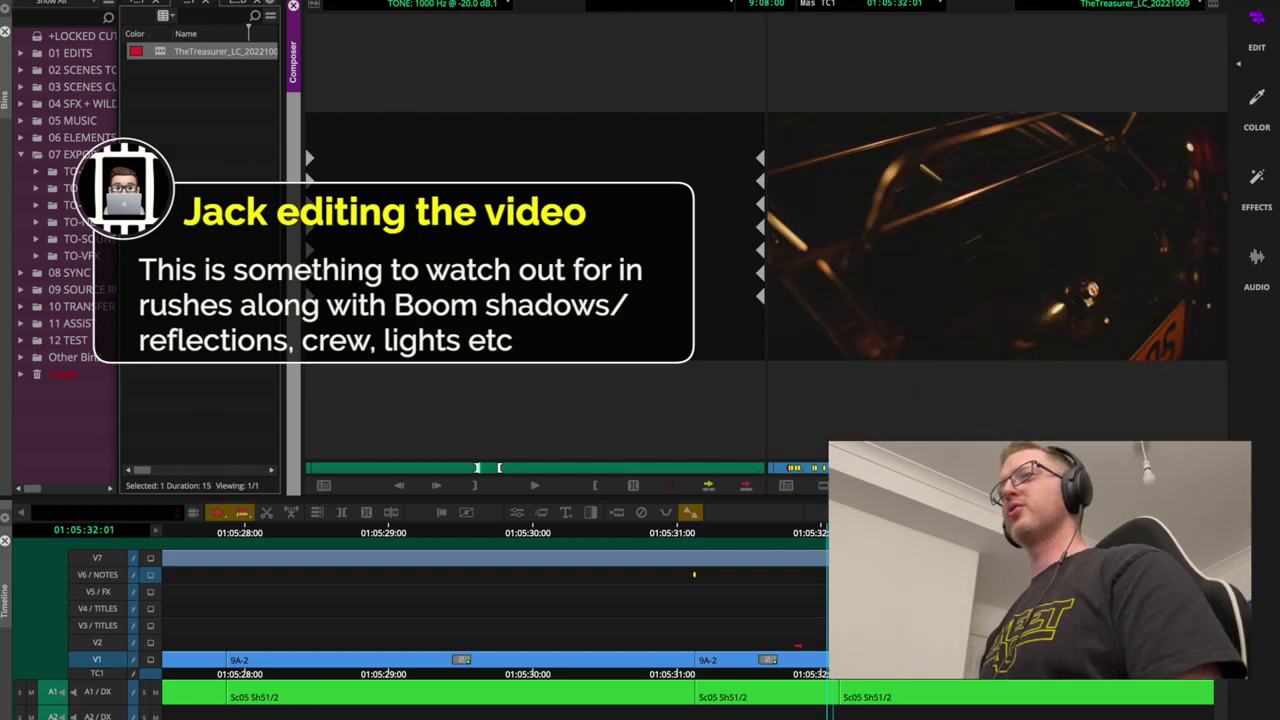
click(694, 574)
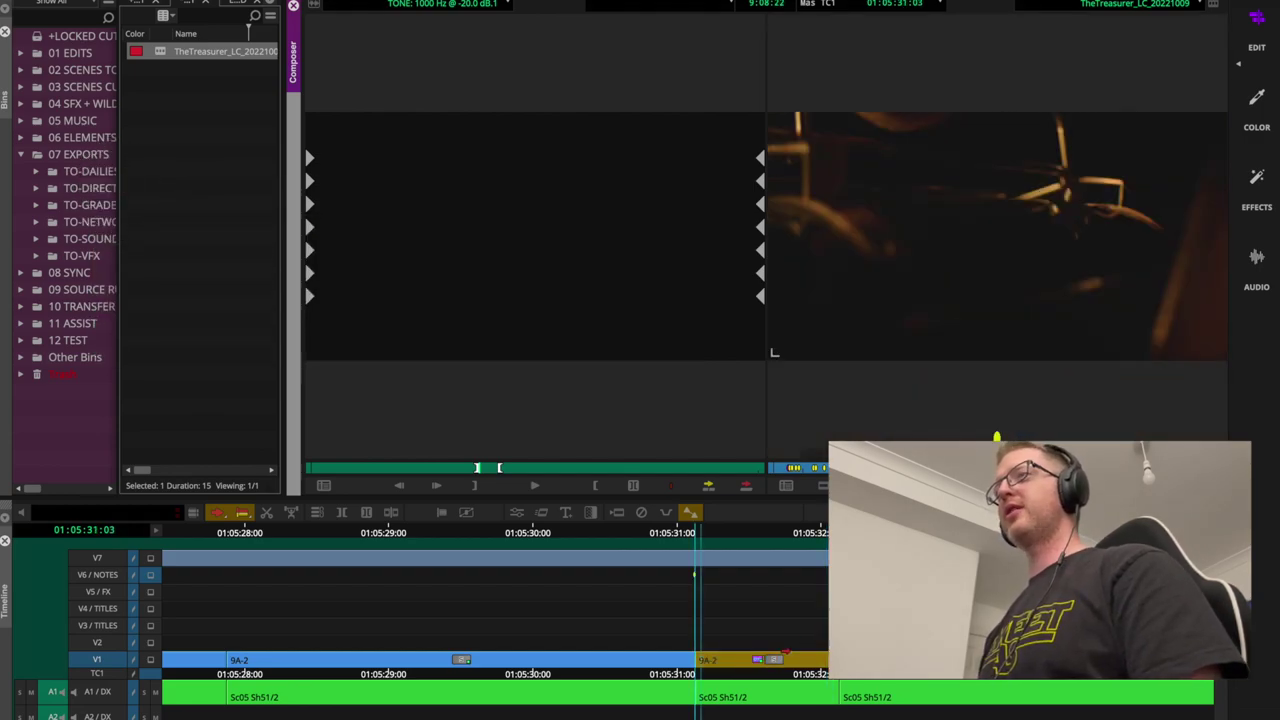
key(l)
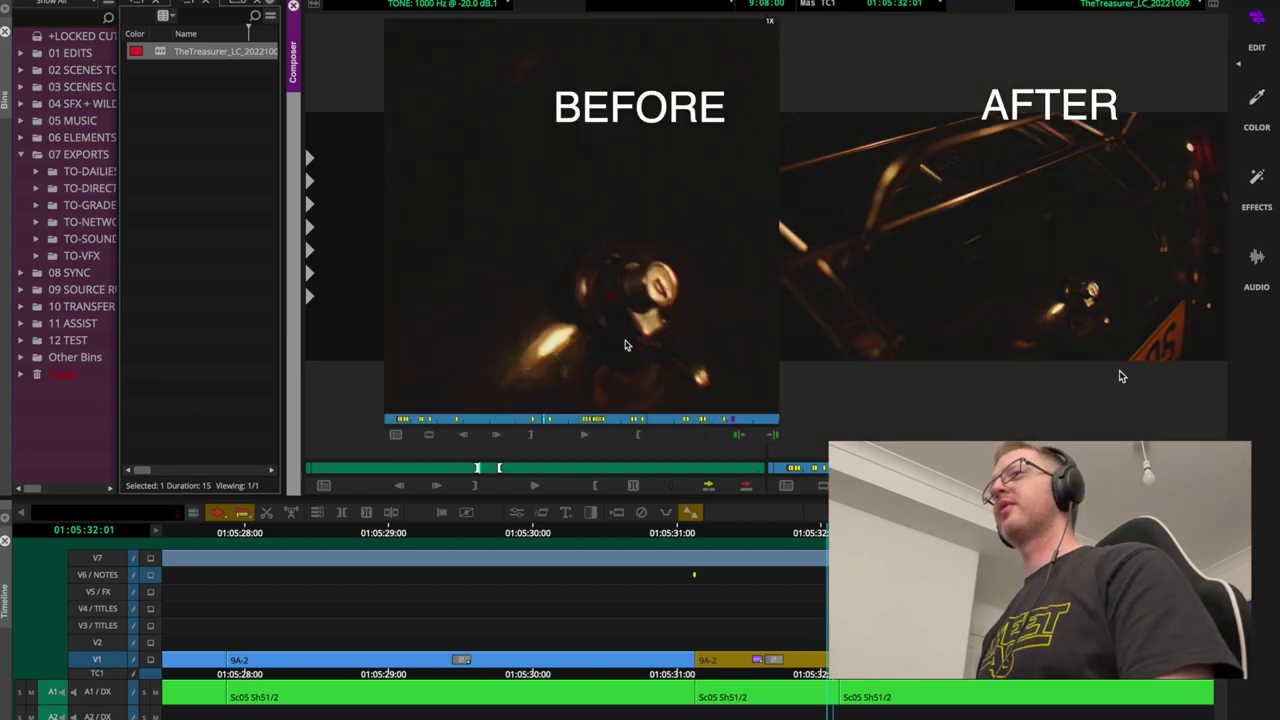
click(758, 535)
key(a)
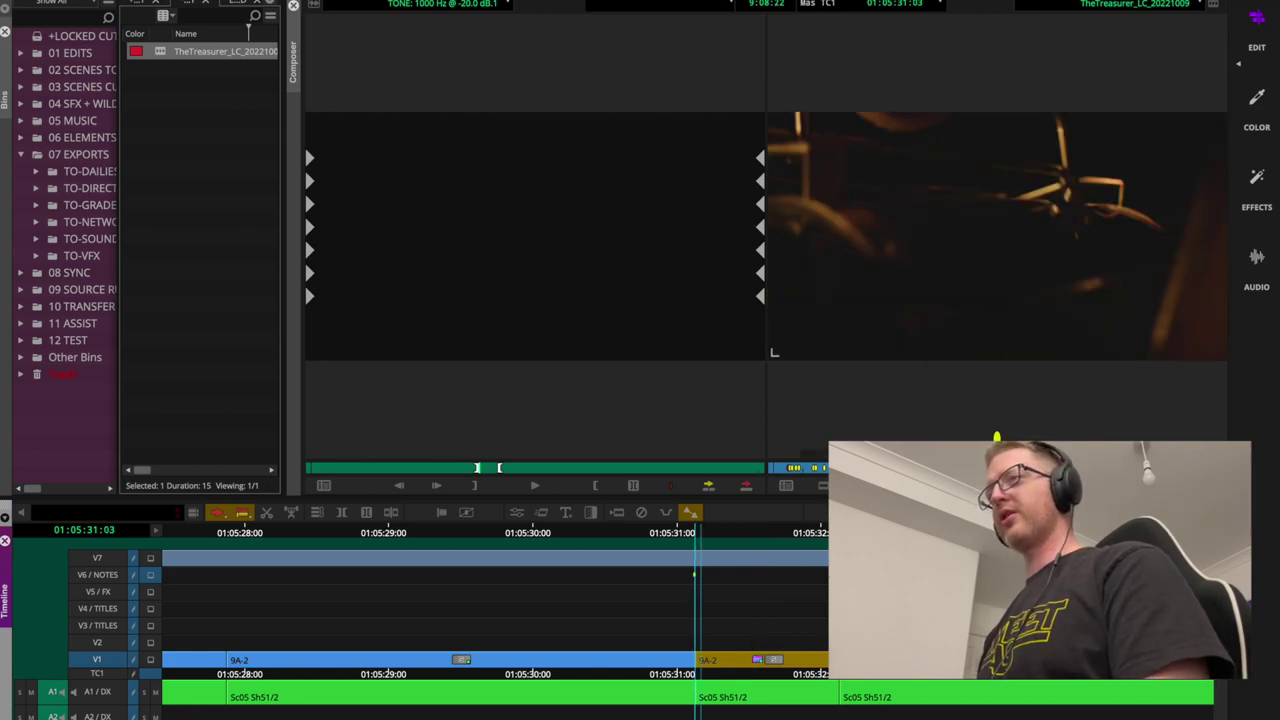
key(s)
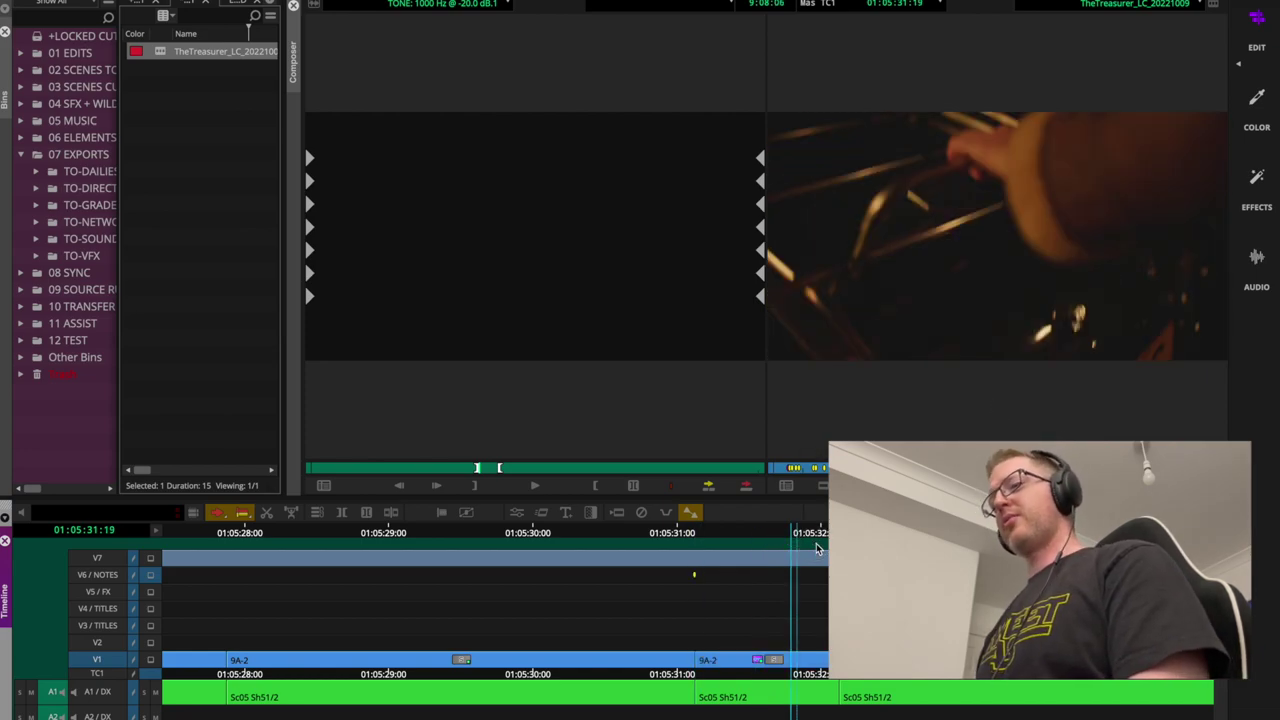
key(s)
Zoom the timeline out to the whole sequence and return to its start
key(ctrl+bracketleft)
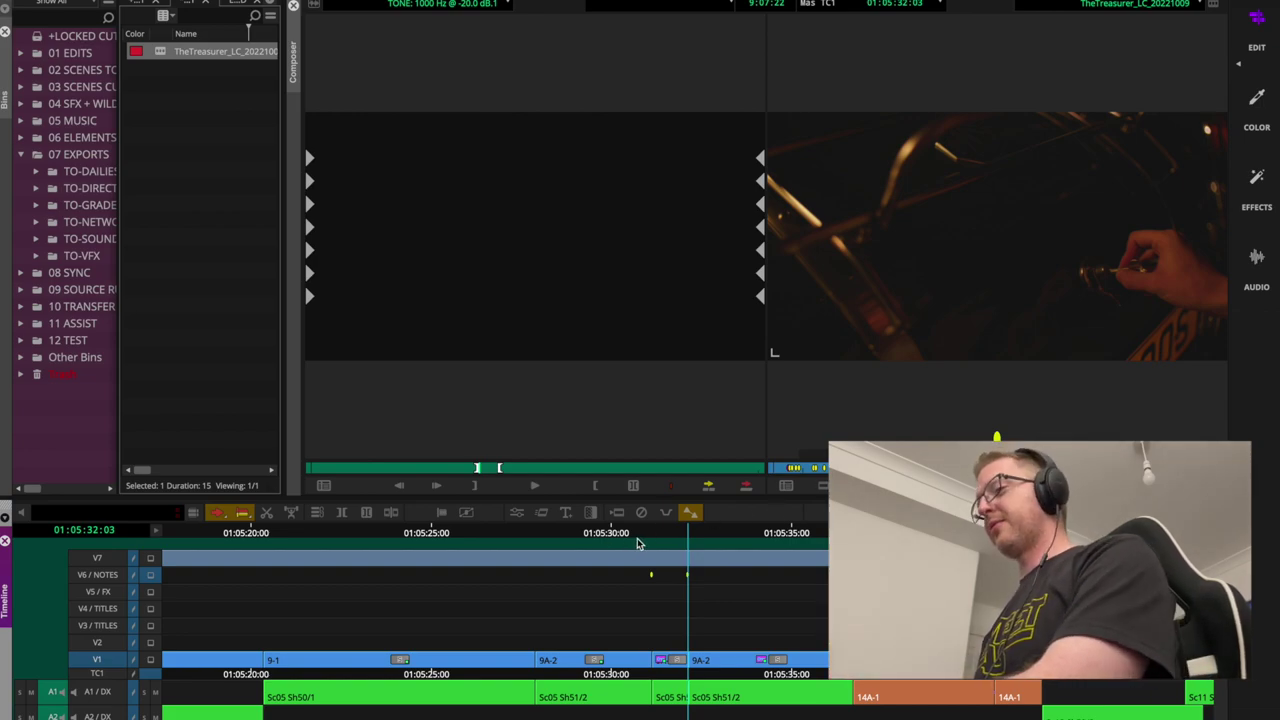
key(ctrl+slash)
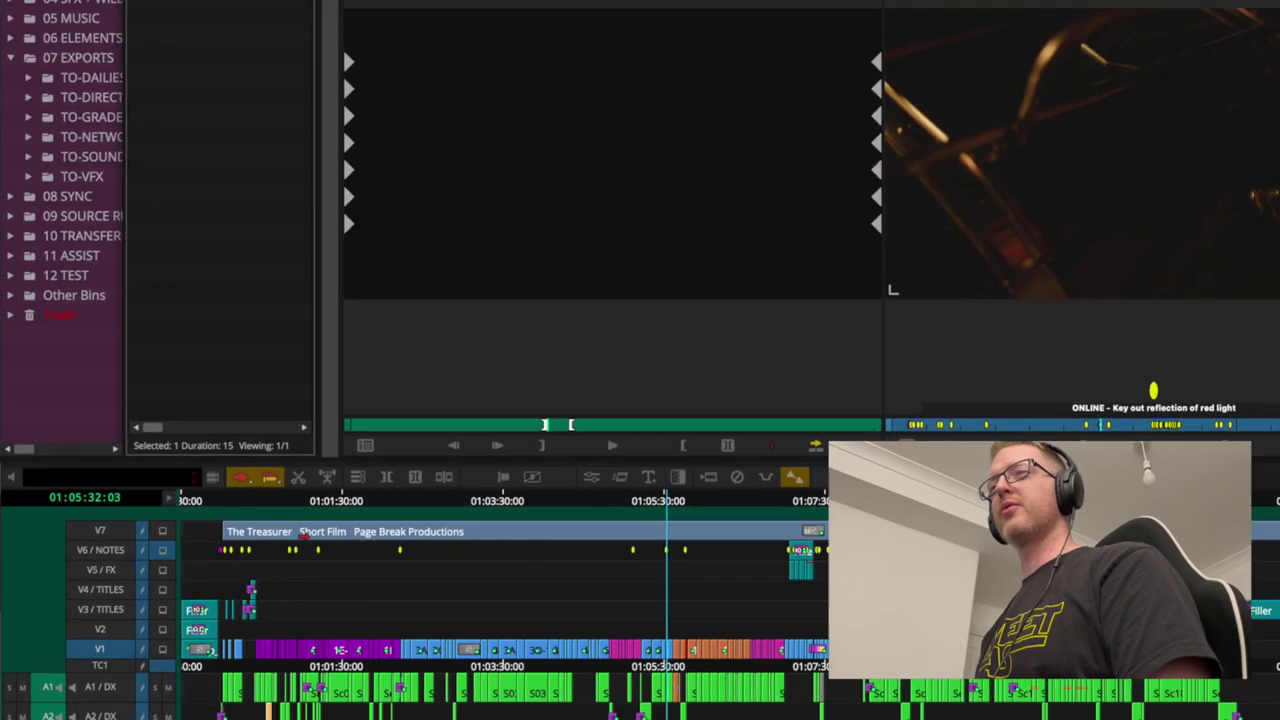
key(Home)
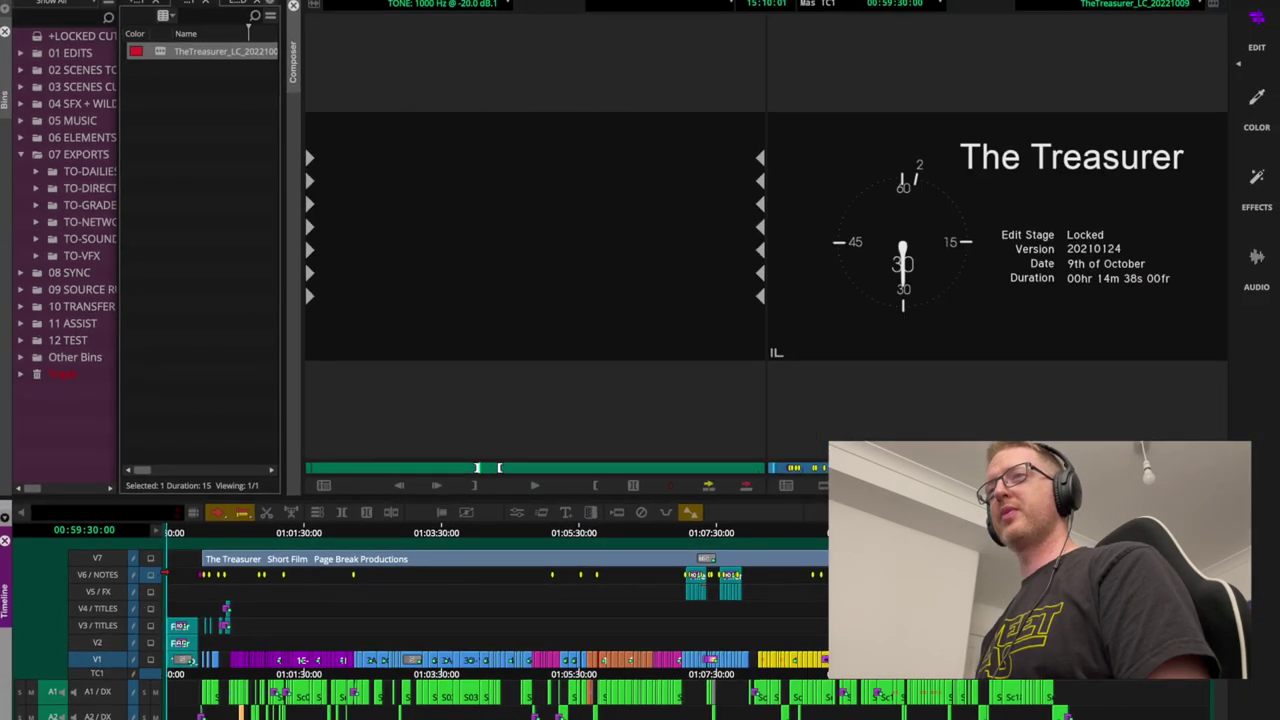
Scrub into the opening picture, zoom in, and jump to the next edit on V5/FX
drag(180, 540, 229, 530)
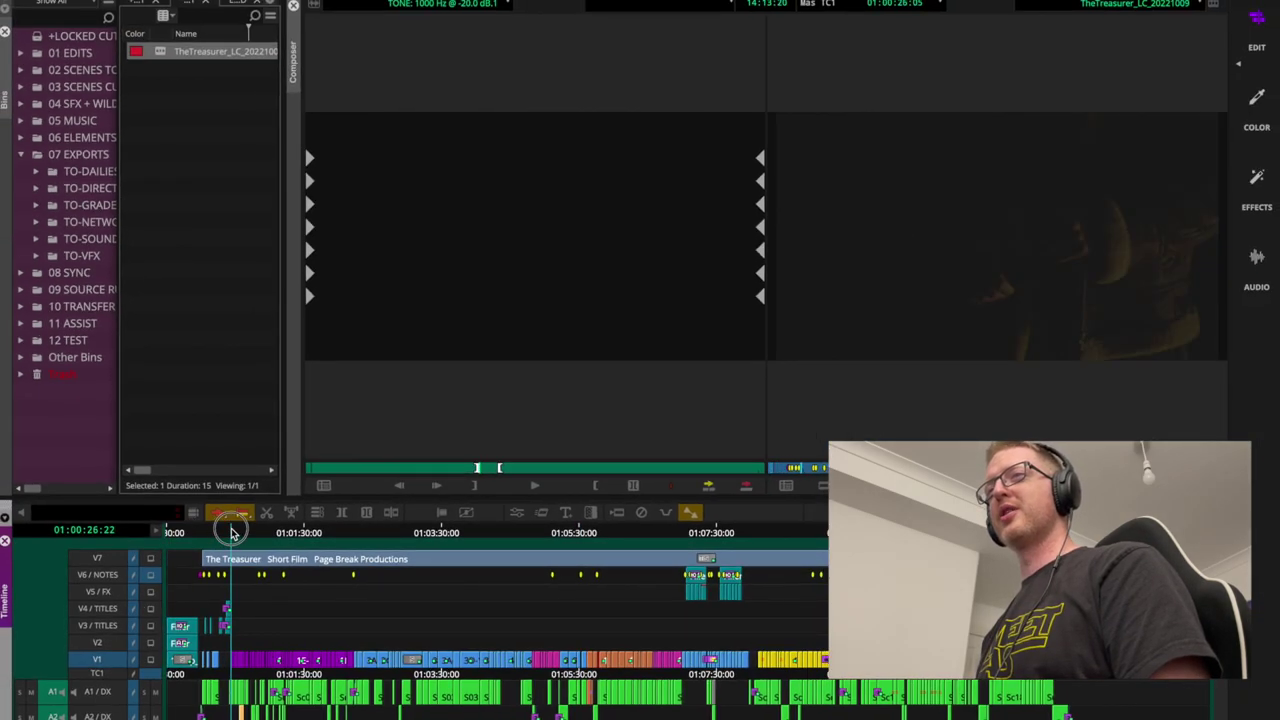
key(ctrl+bracketright)
key(ctrl+bracketright)
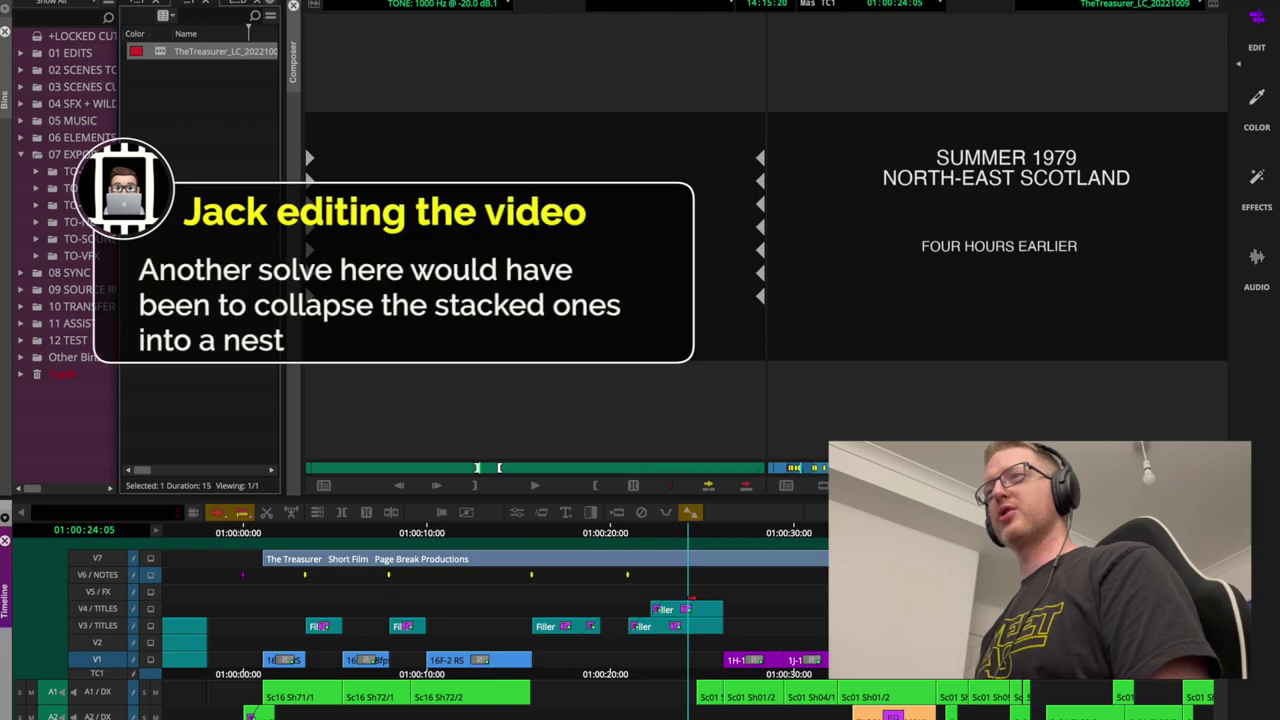
click(112, 594)
key(s)
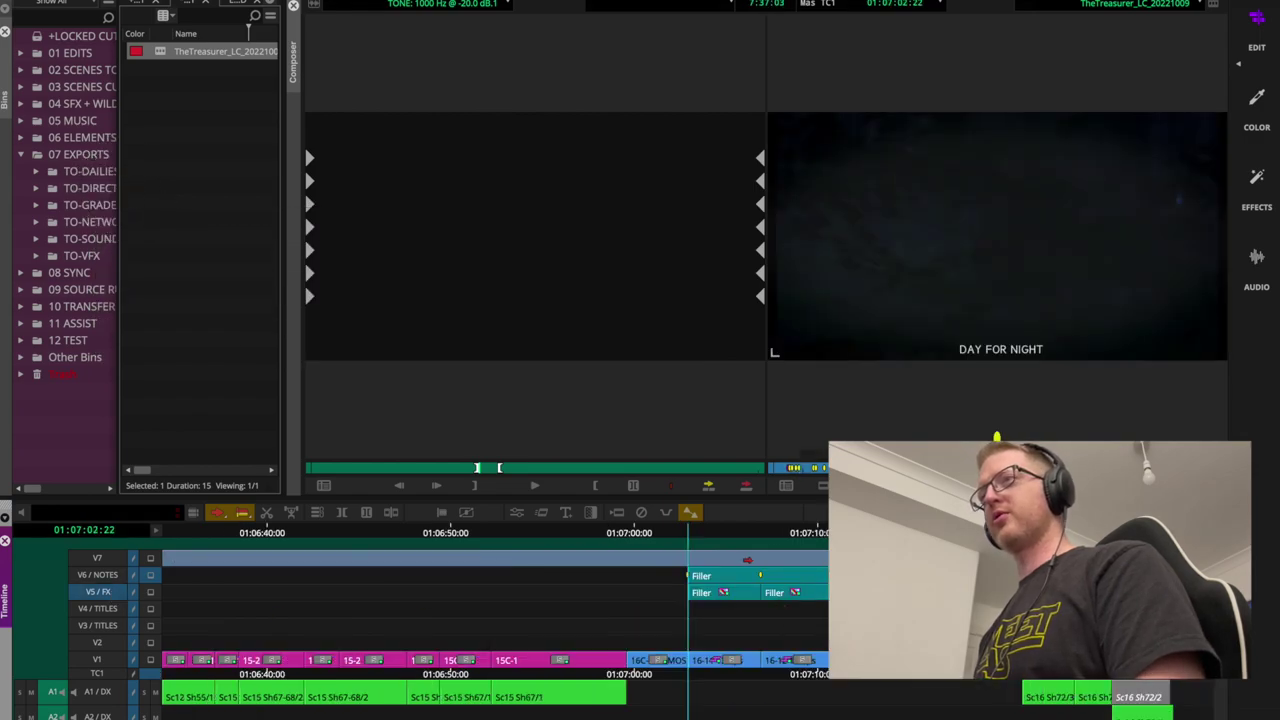
Compare the raw forest footage with its day-for-night grade by toggling V3/V5 and playing it
drag(727, 532, 841, 532)
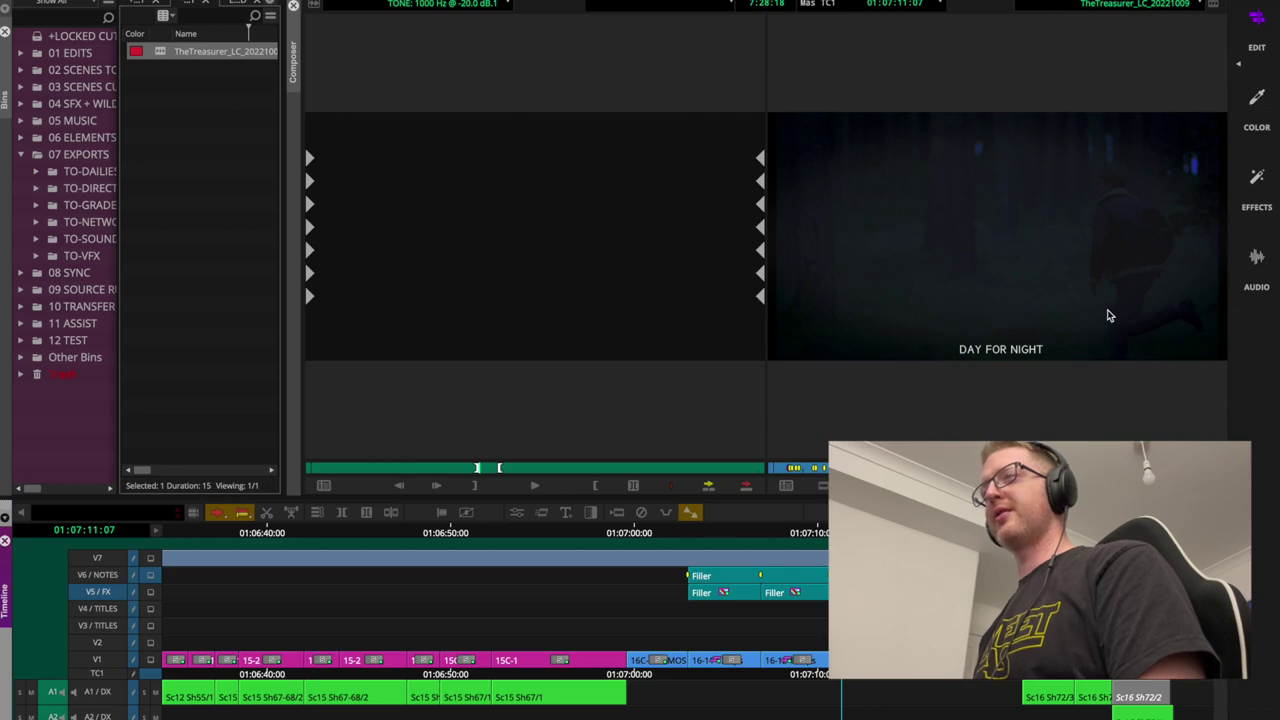
click(151, 626)
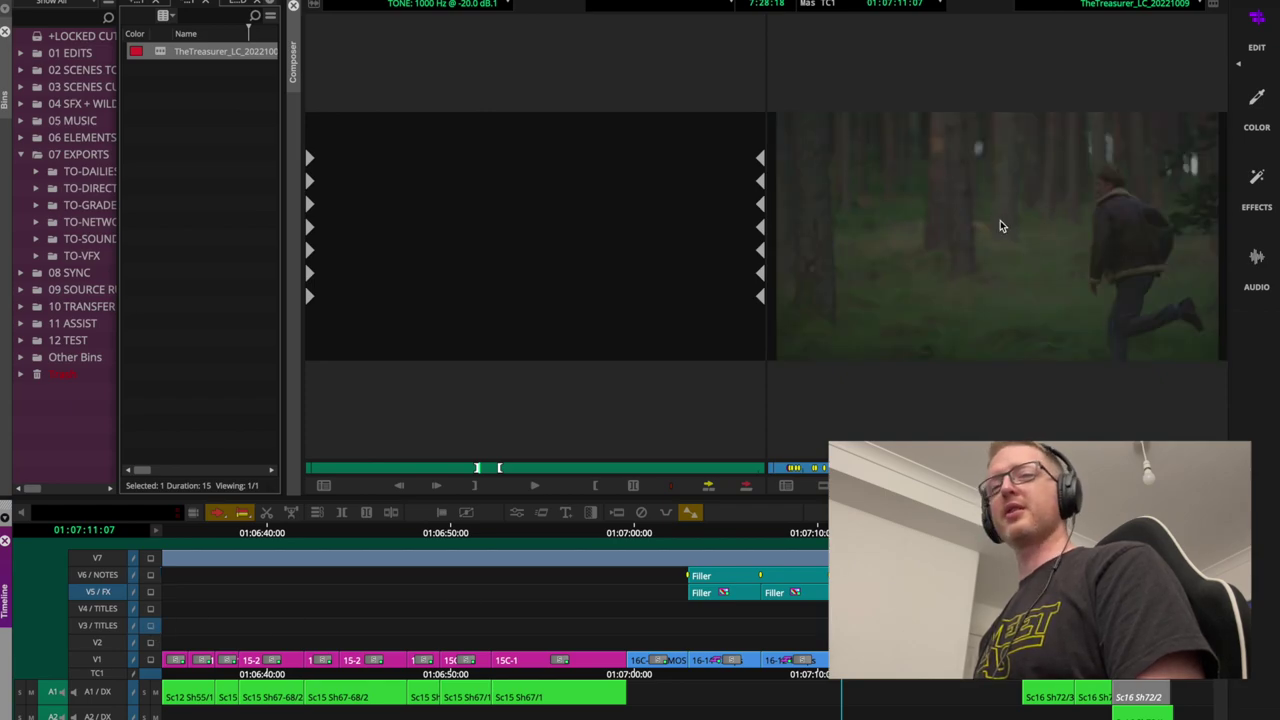
click(151, 595)
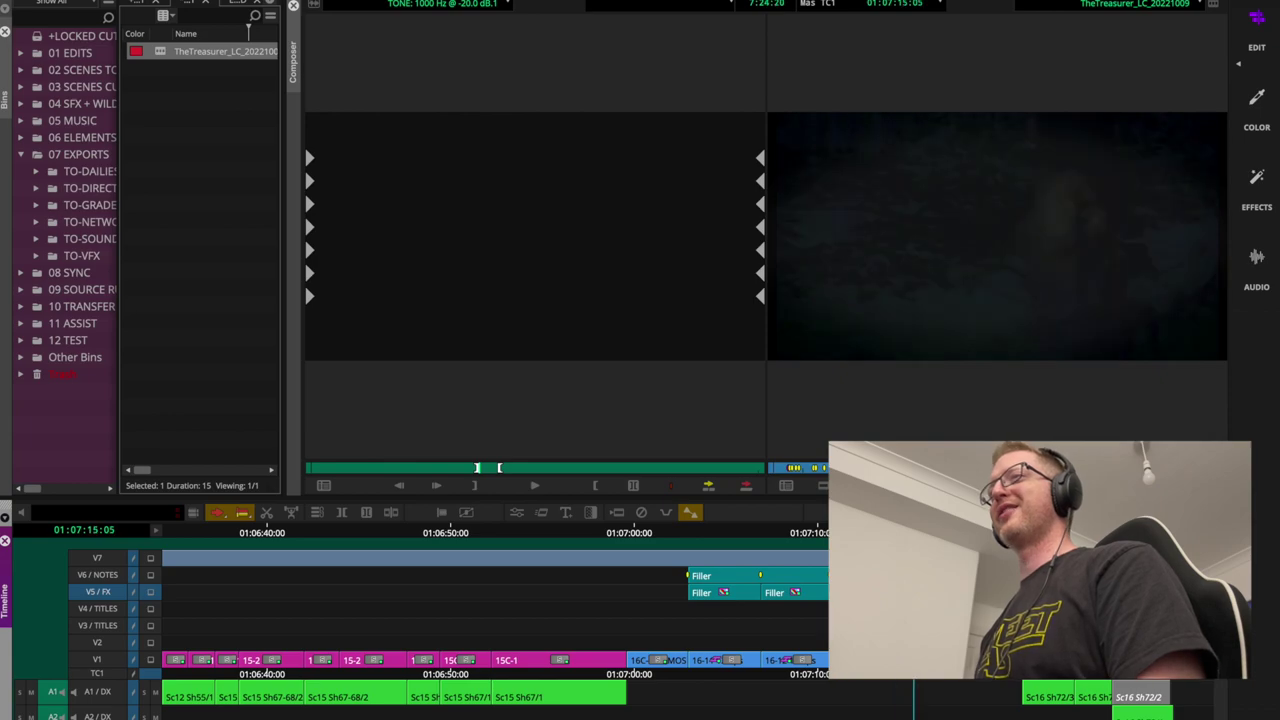
key(j)
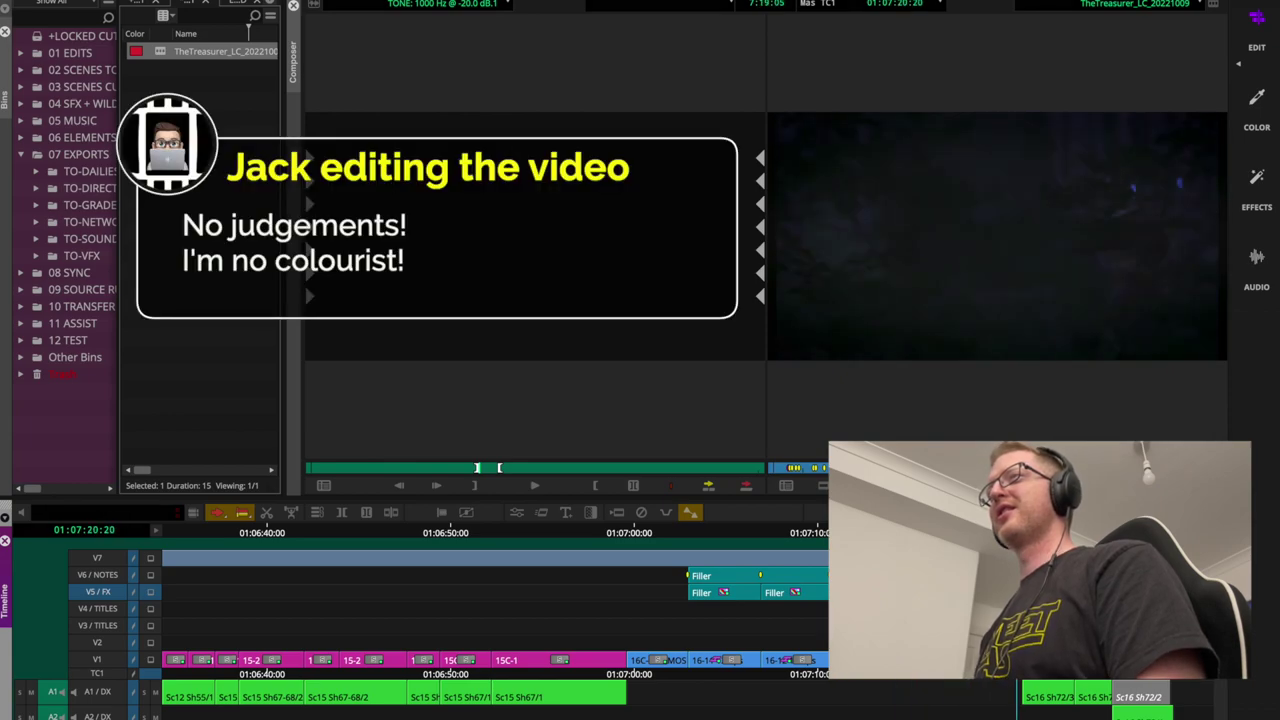
key(l)
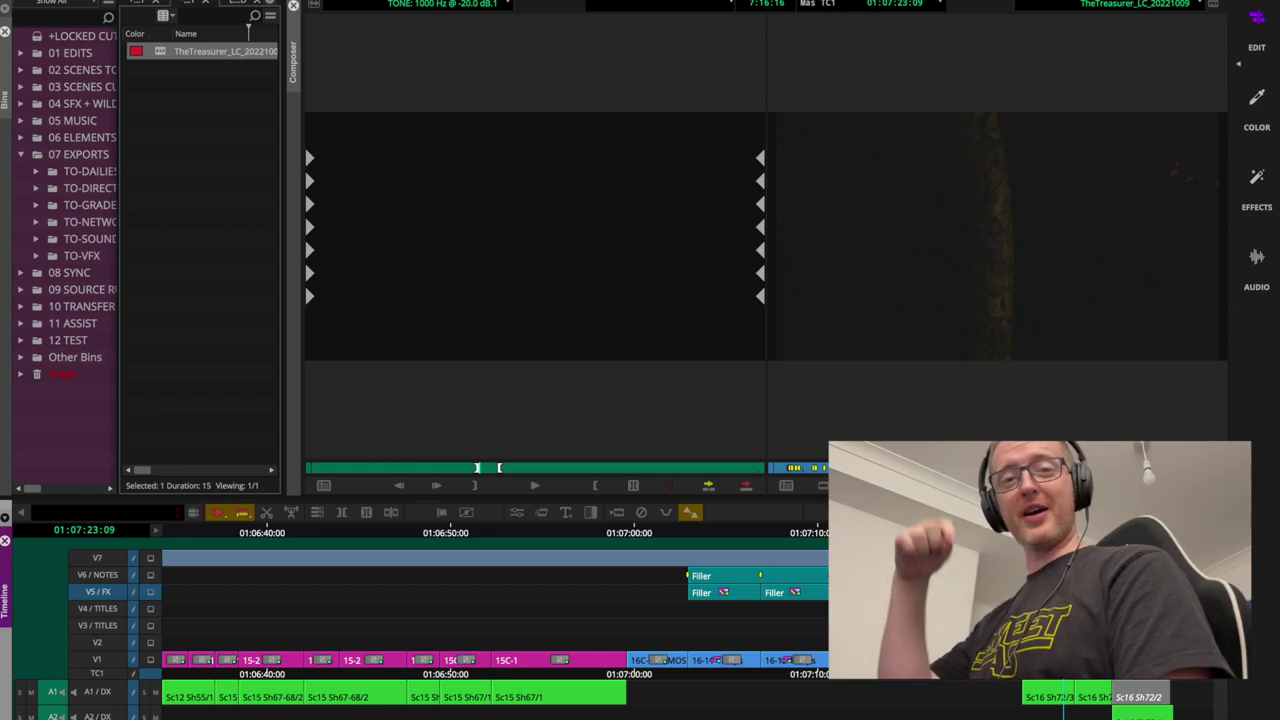
key(ctrl+bracketleft)
key(ctrl+bracketleft)
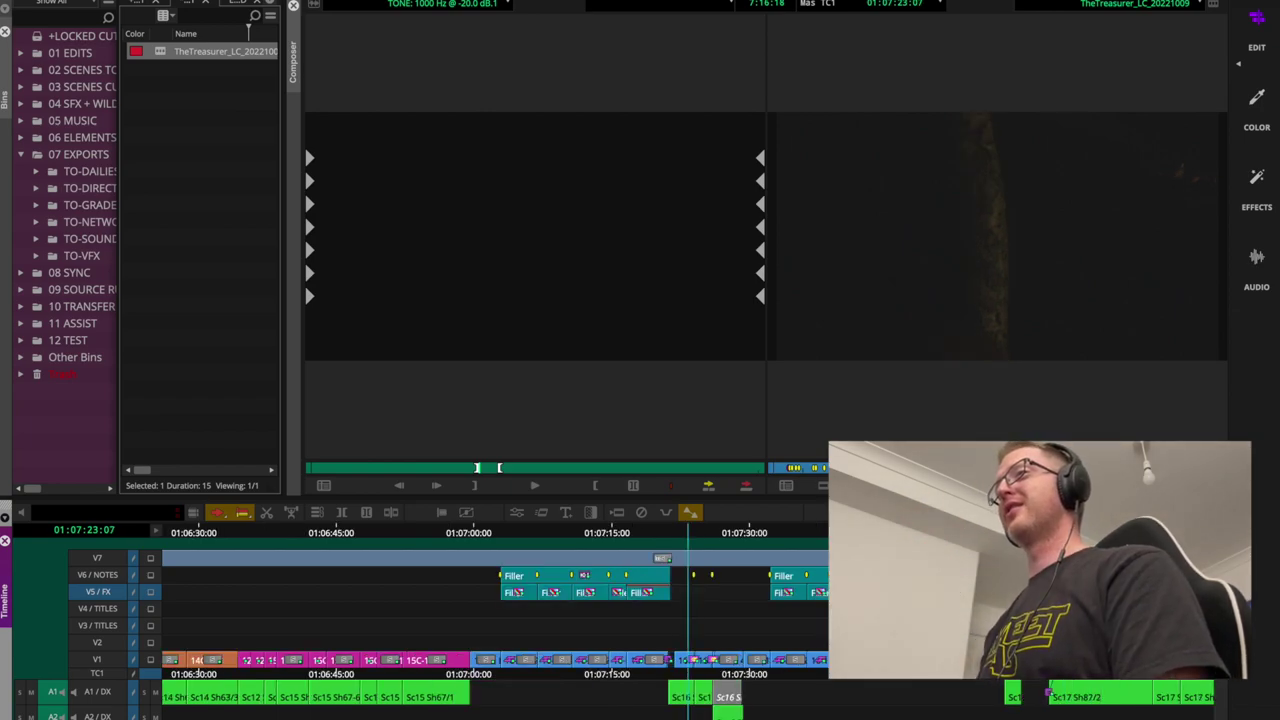
Compare the forest scene at 01:09:23:07 with the V7 layer and with only up to V5
click(228, 536)
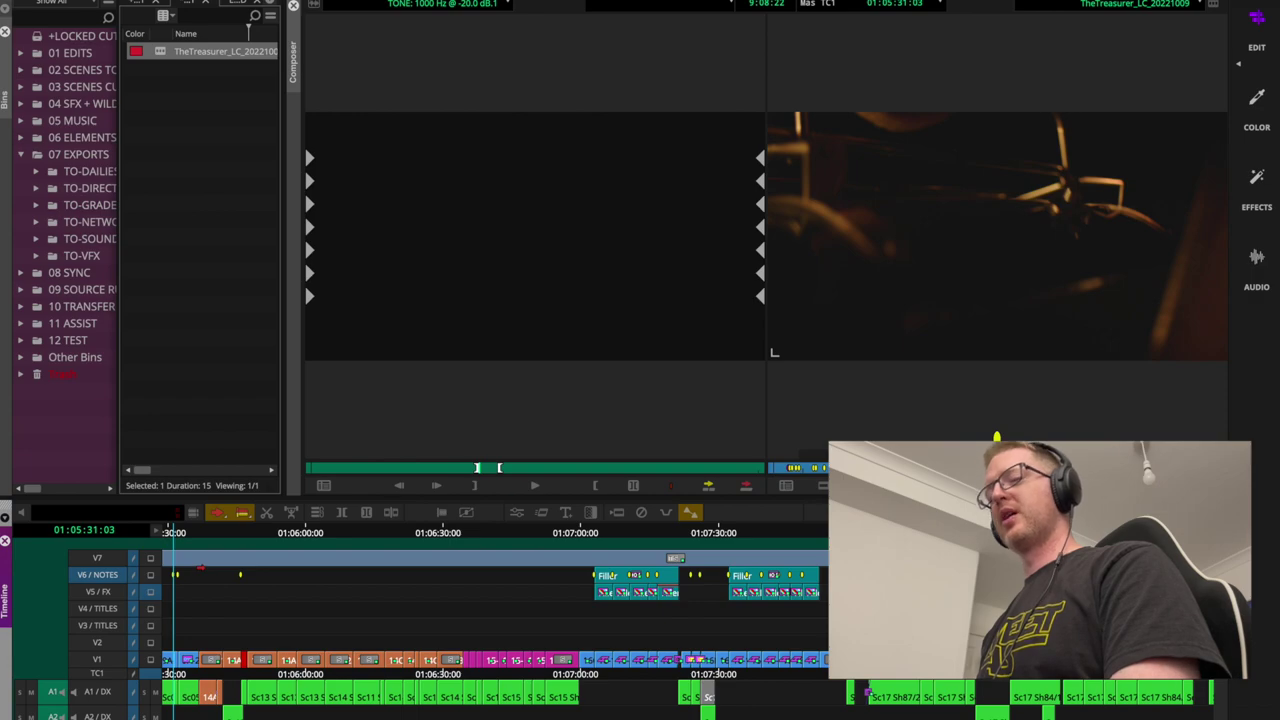
key(ctrl+bracketleft)
key(ctrl+bracketleft)
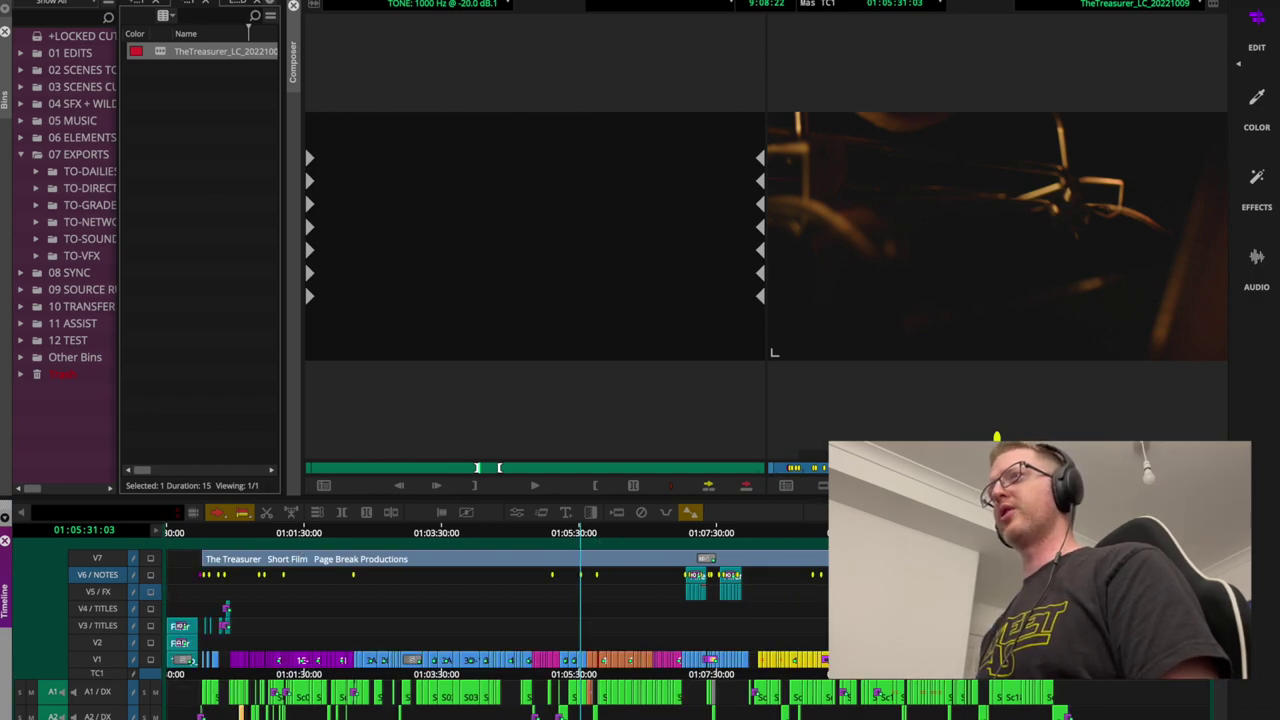
click(841, 533)
key(ctrl+bracketright)
key(ctrl+bracketright)
key(ctrl+bracketright)
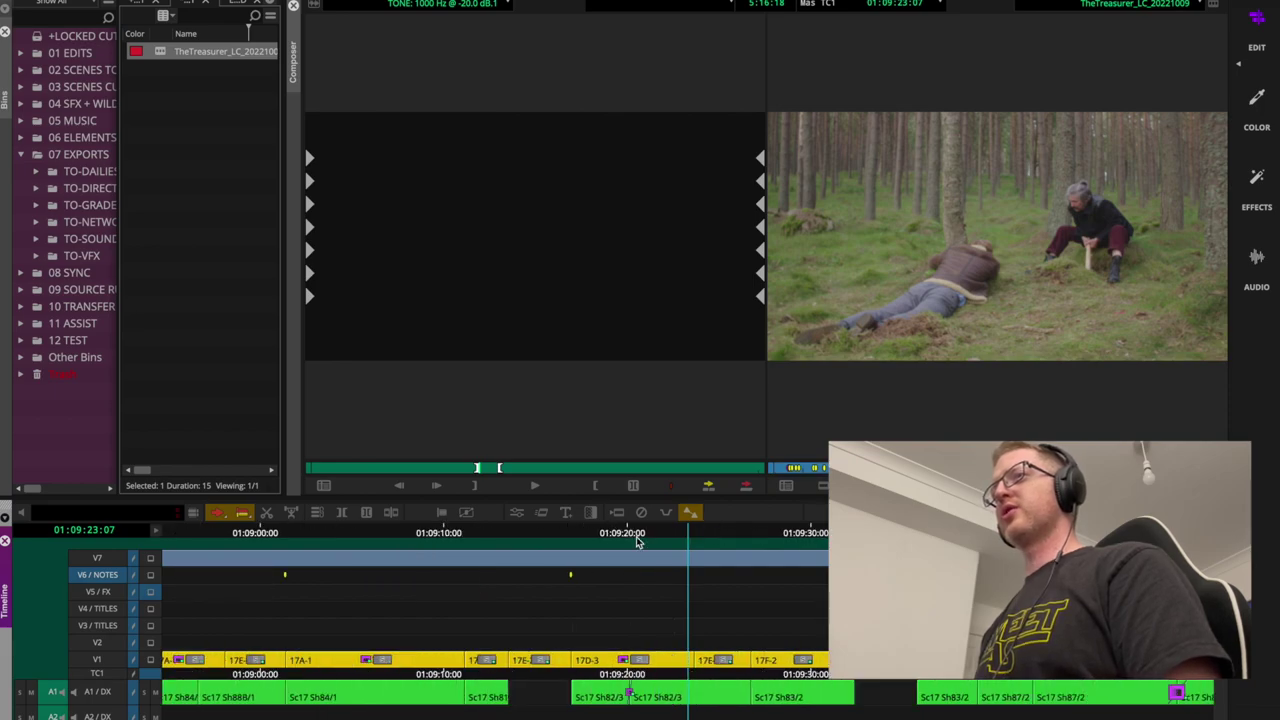
click(151, 560)
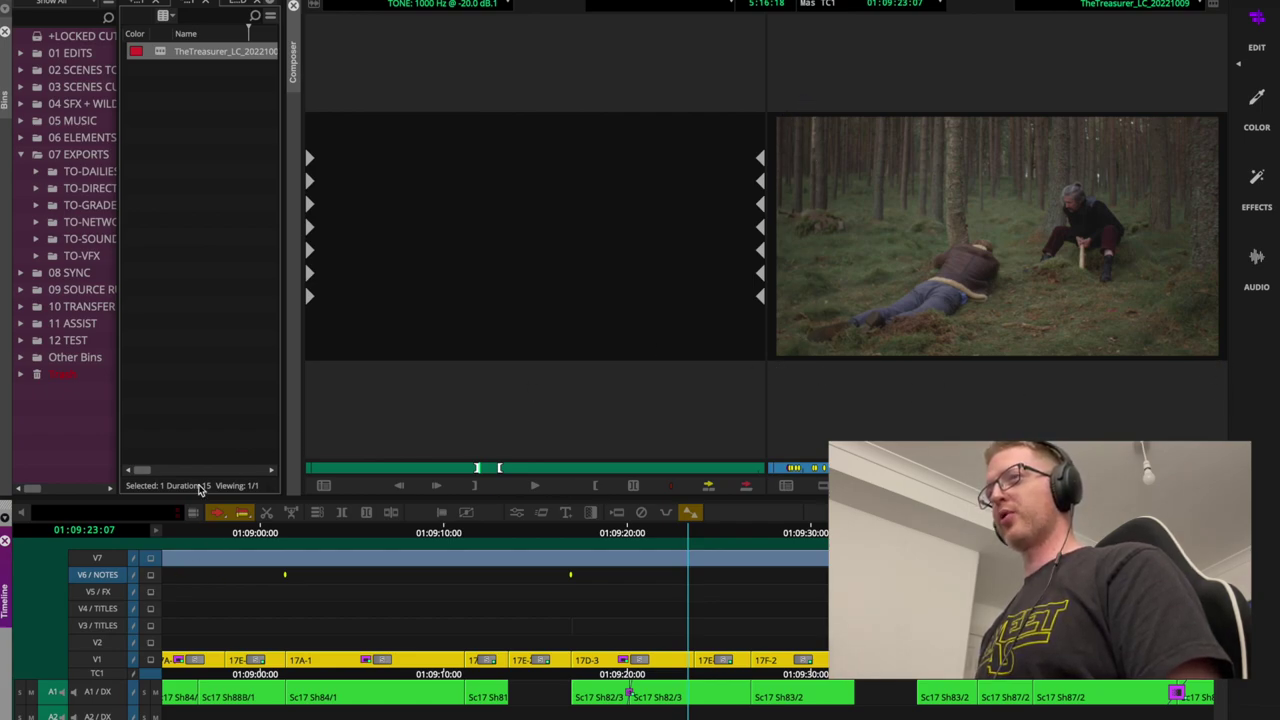
click(150, 590)
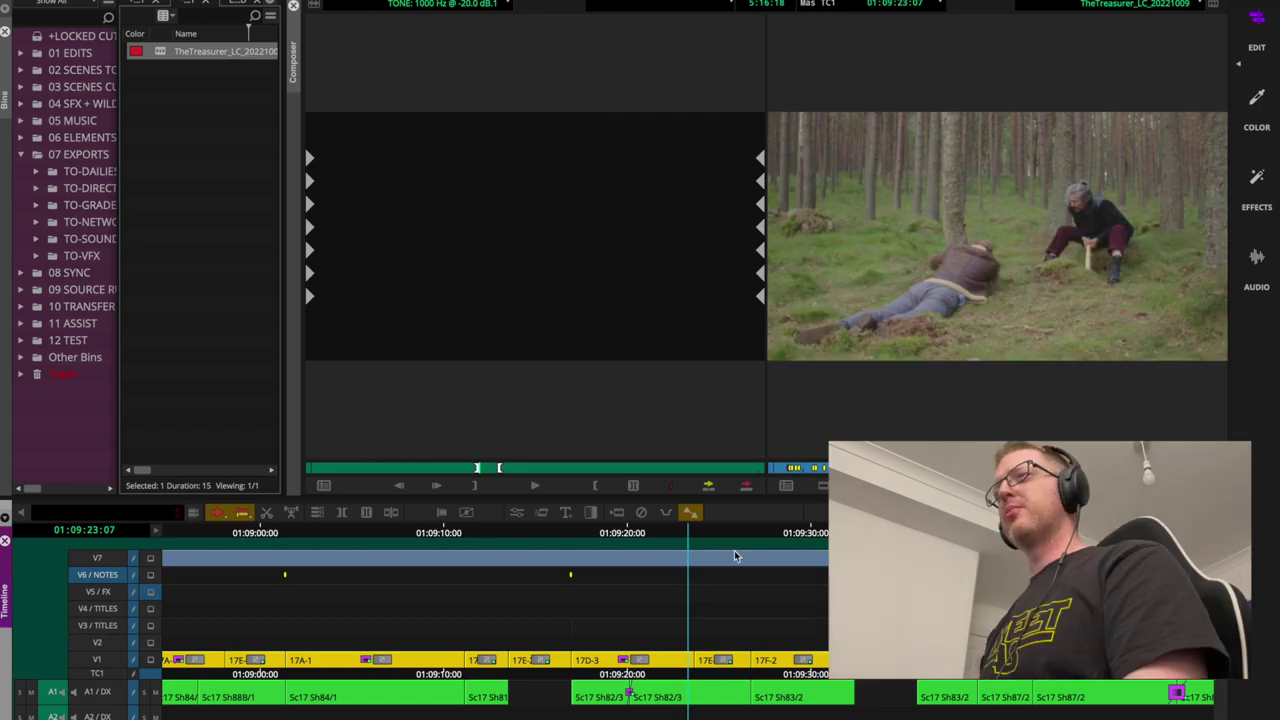
Show the whole sequence and return to the opening slate countdown
key(ctrl+slash)
click(178, 533)
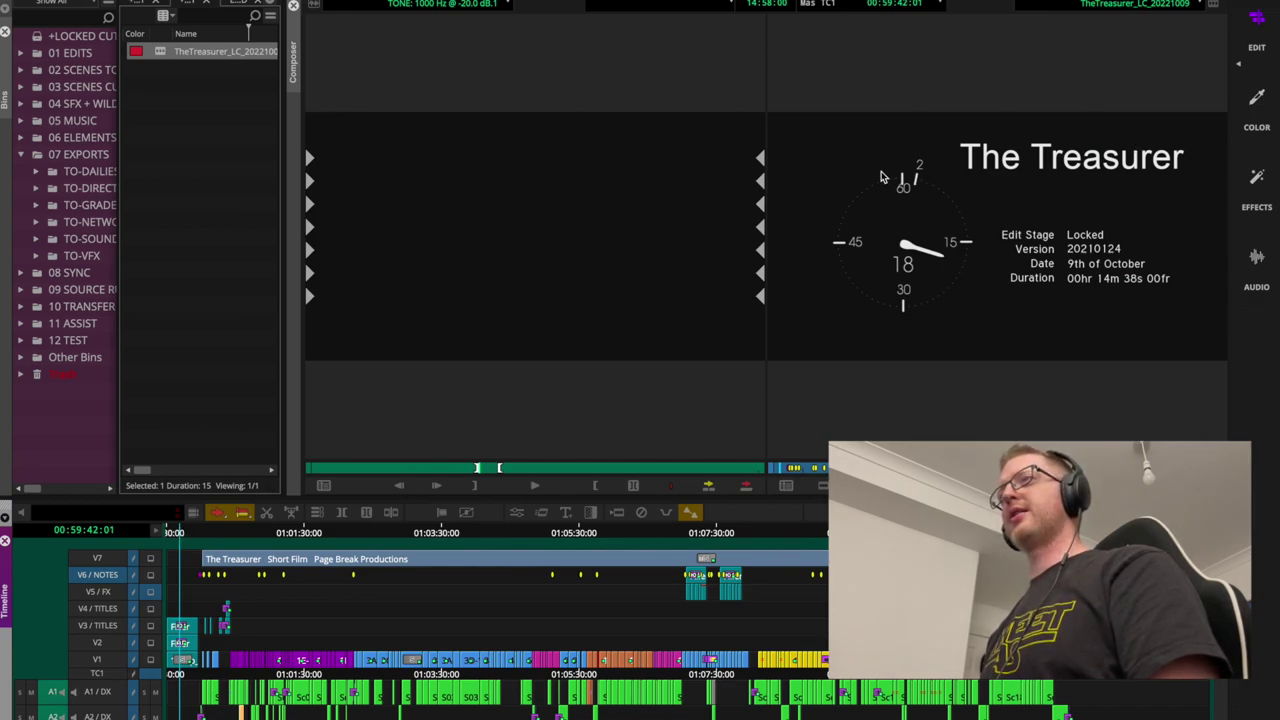
click(172, 535)
Scrub the countdown leader from the sequence start and play its last seconds
click(168, 536)
key(ctrl+bracketright)
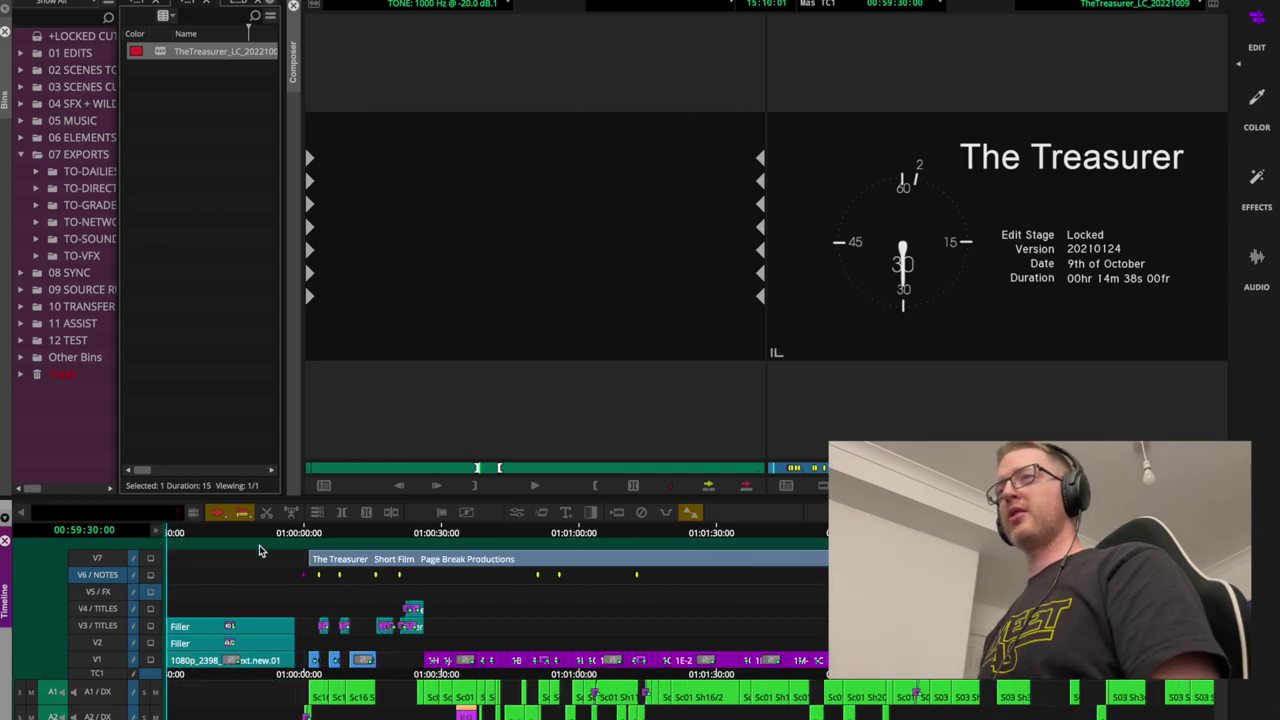
mouse_move(252, 543)
mouse_down()
mouse_move(391, 540)
mouse_move(259, 540)
mouse_up()
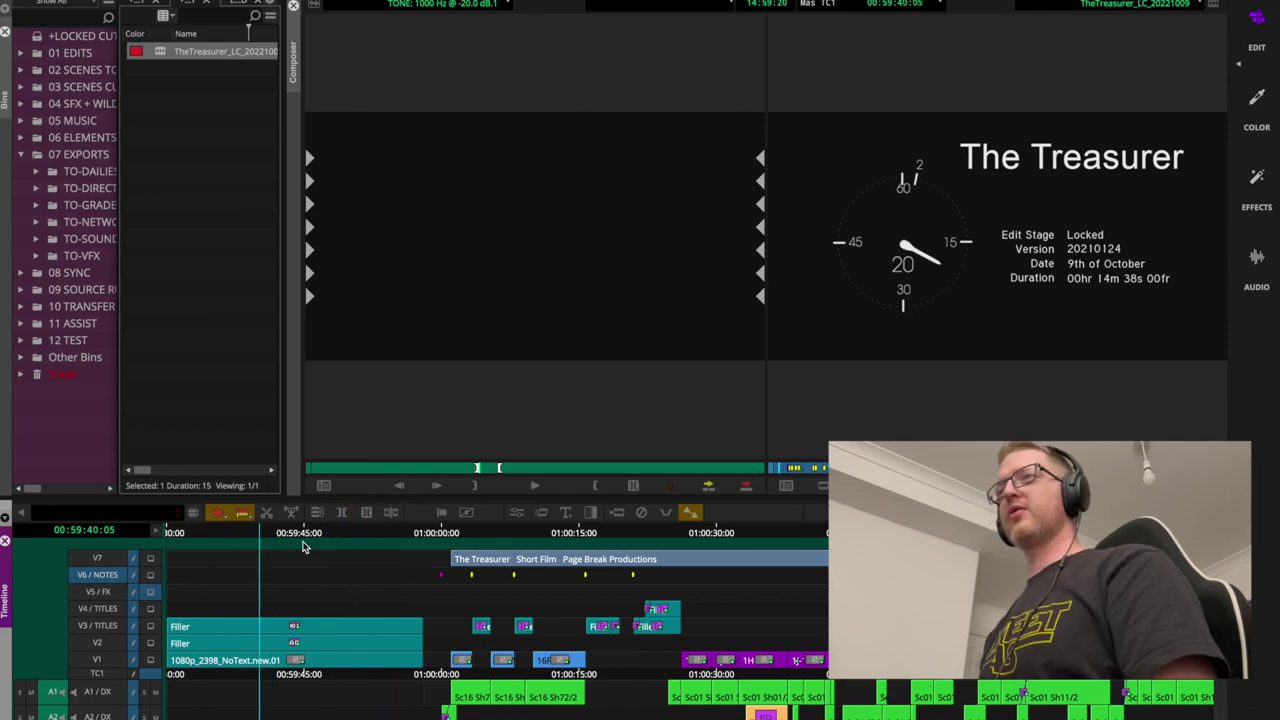
click(84, 549)
drag(150, 553, 420, 530)
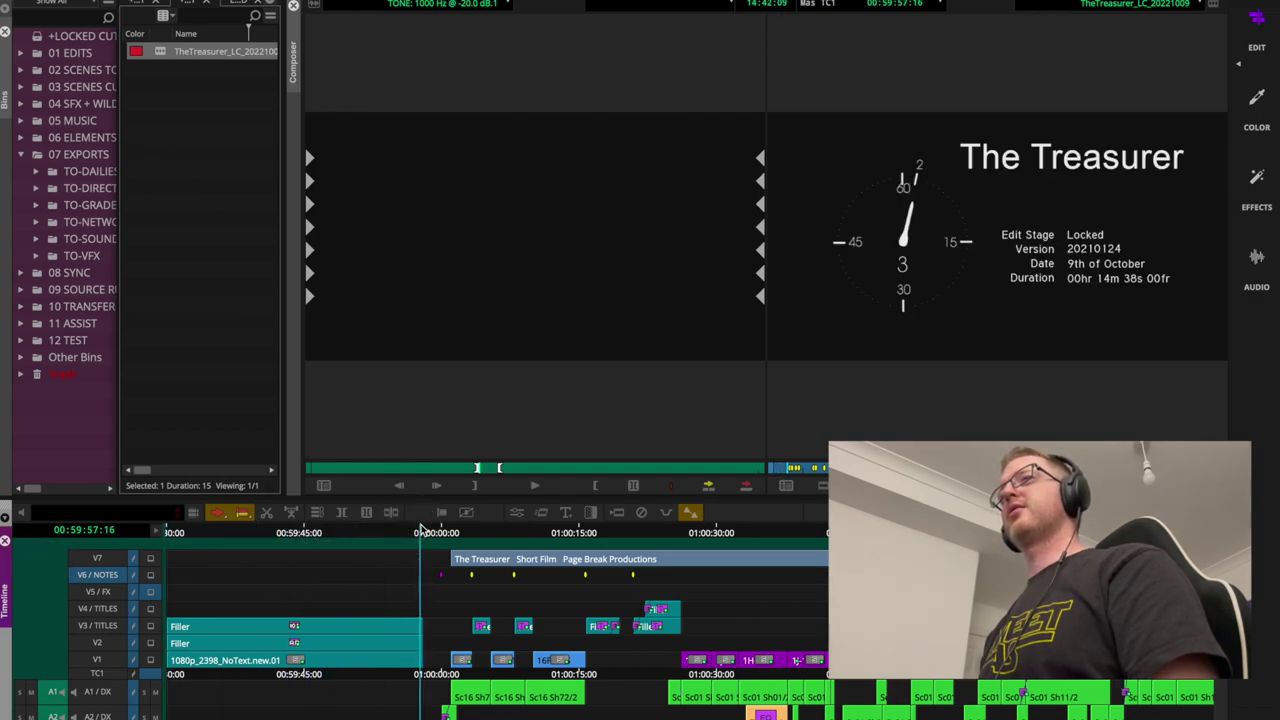
key(space)
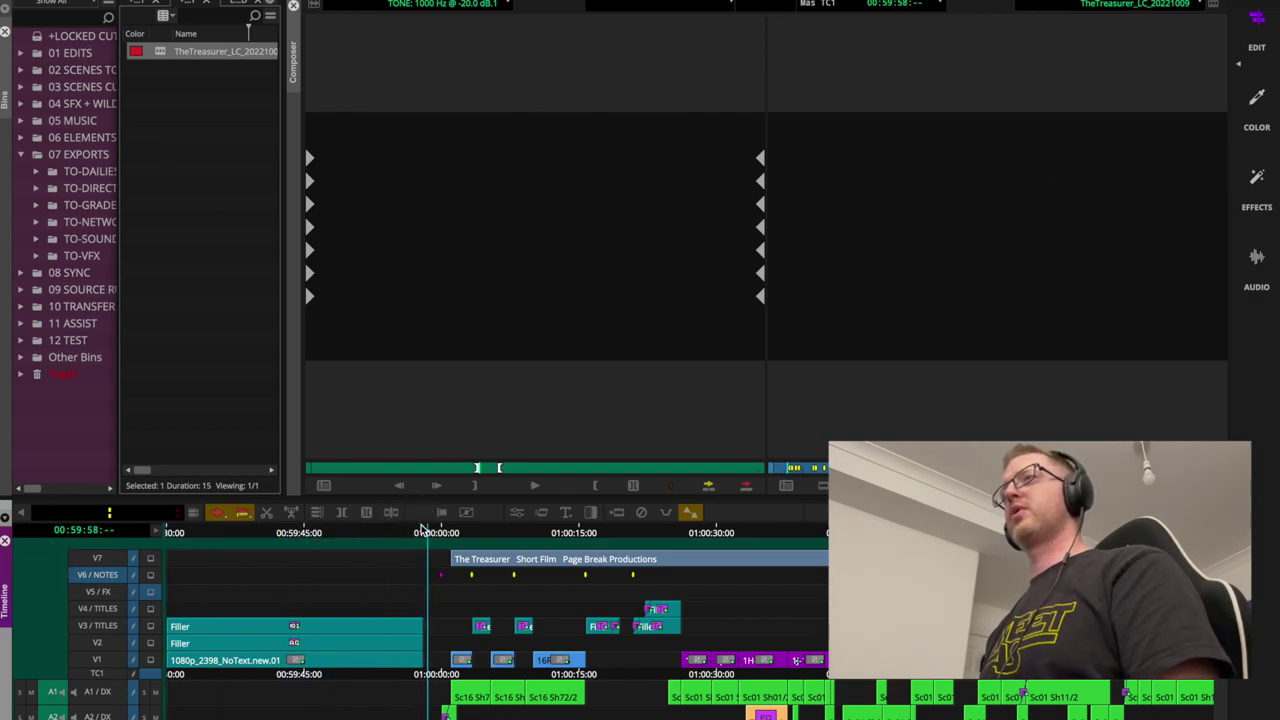
Zoom to frame level and land on 00:59:58:00, where the countdown reads 2
drag(428, 536, 425, 539)
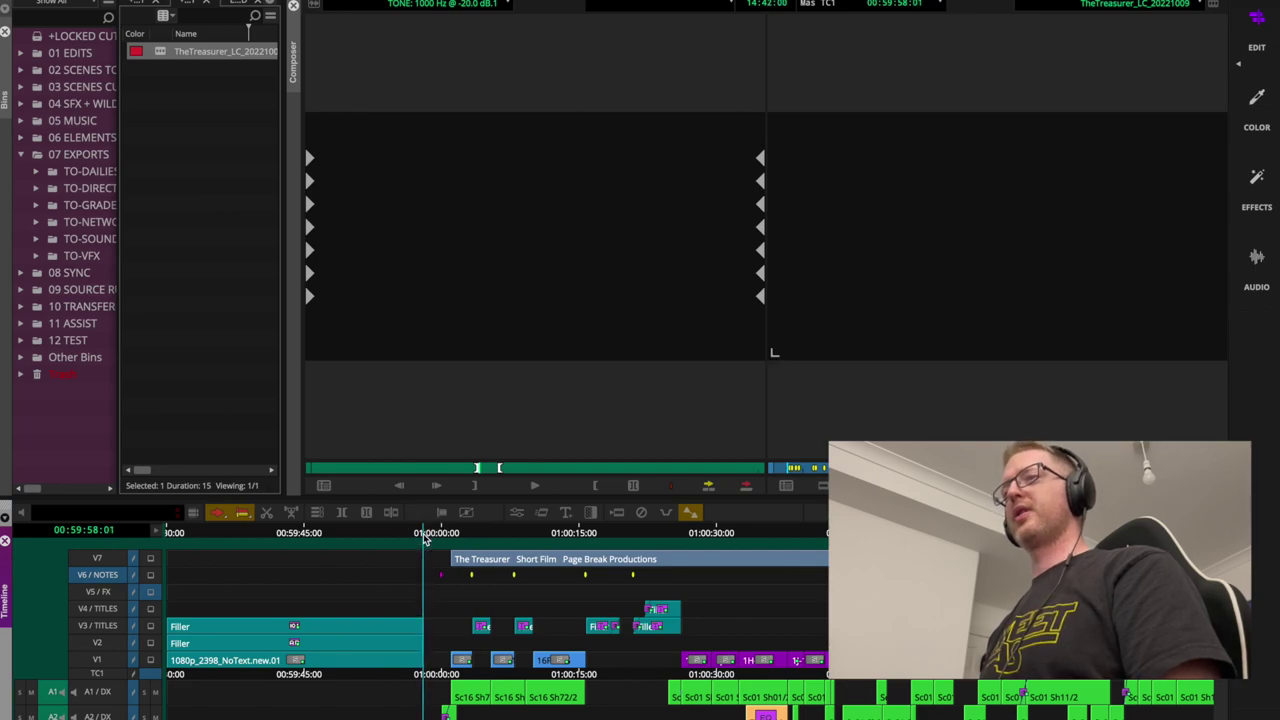
key(ctrl+])
key(ctrl+])
key(ctrl+])
key(Left)
key(Left)
key(Right)
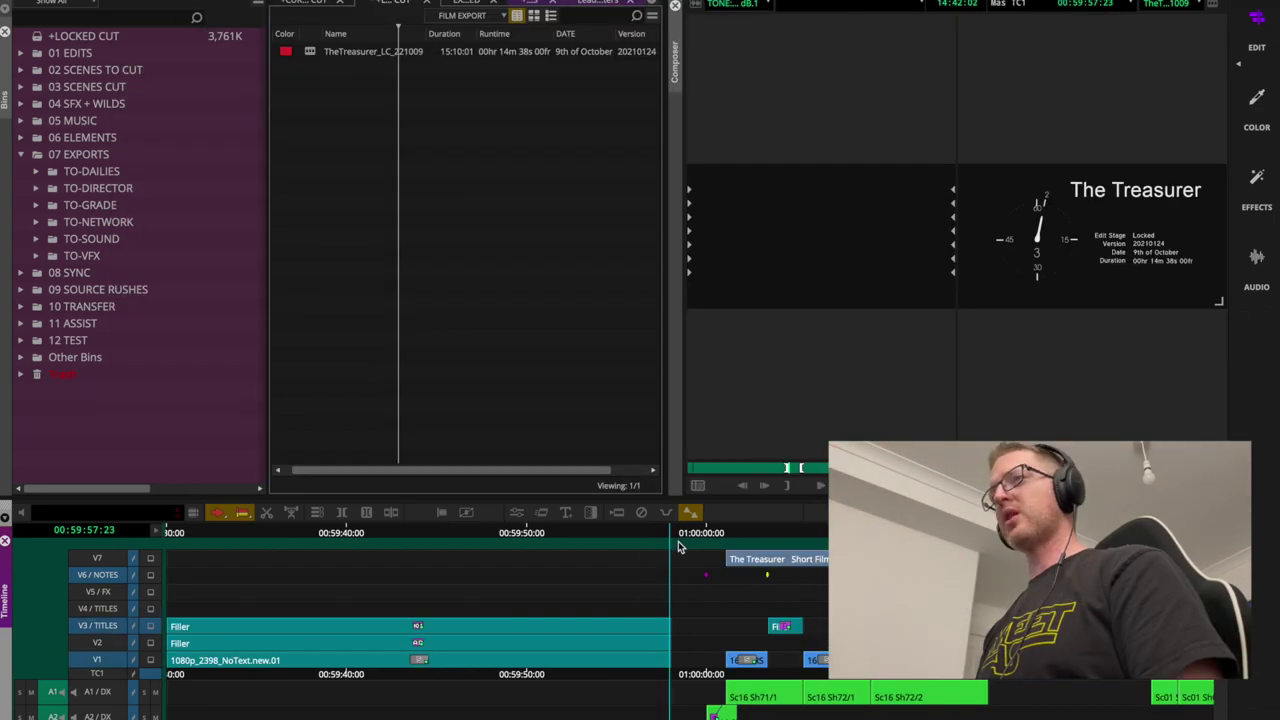
Park on 00:59:58:00, rock between 00:59:57:23 and the two-pop frame, then activate the bin
key(ctrl+])
key(ctrl+])
key(ctrl+])
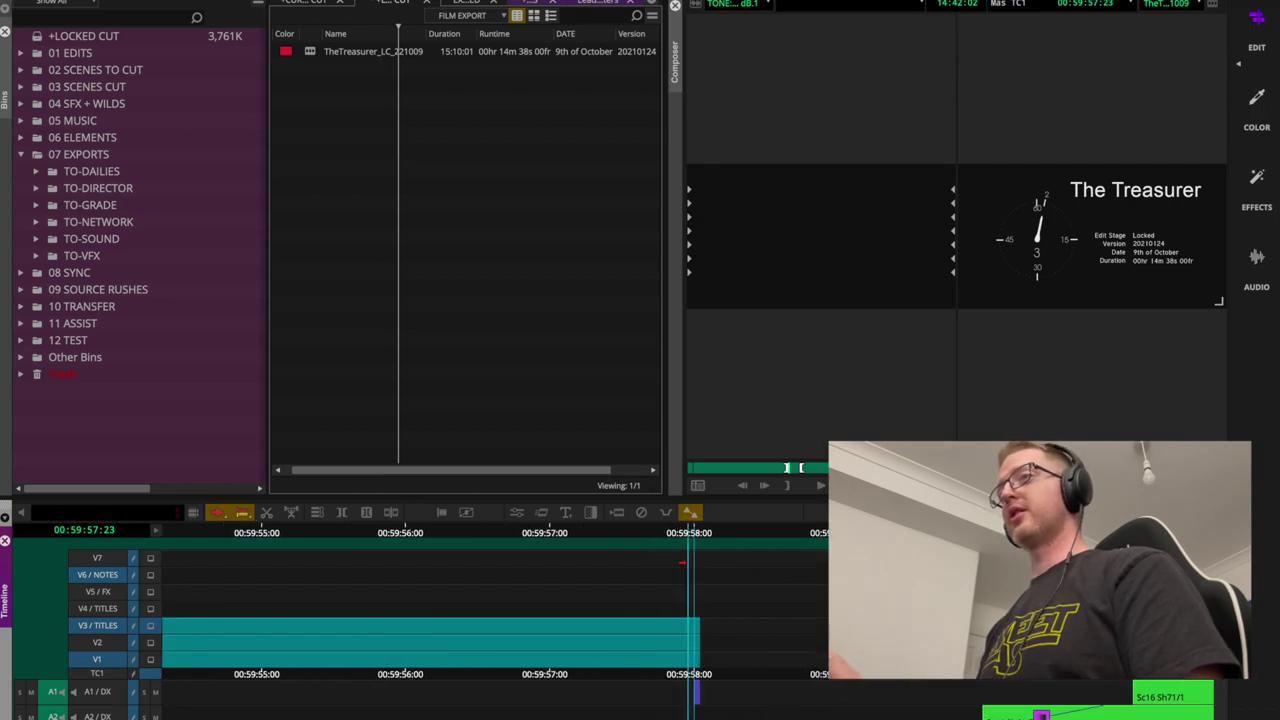
click(737, 548)
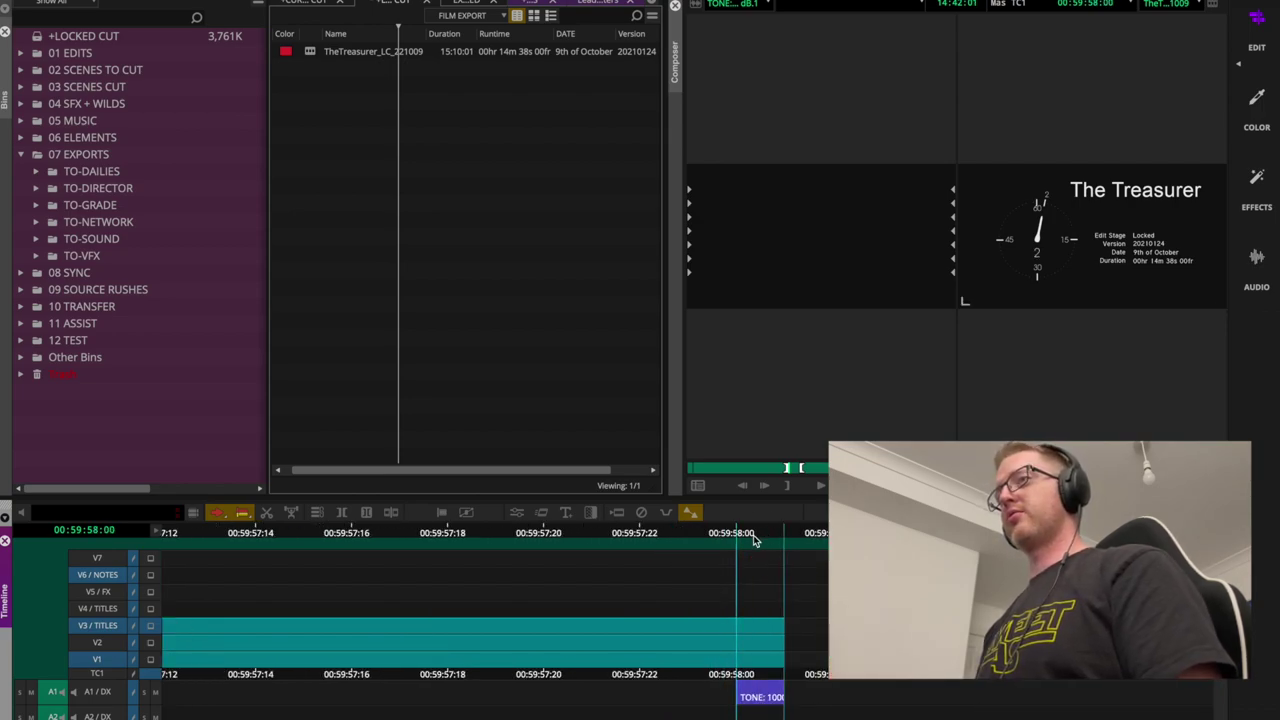
key(Left)
key(Right)
key(Left)
key(Right)
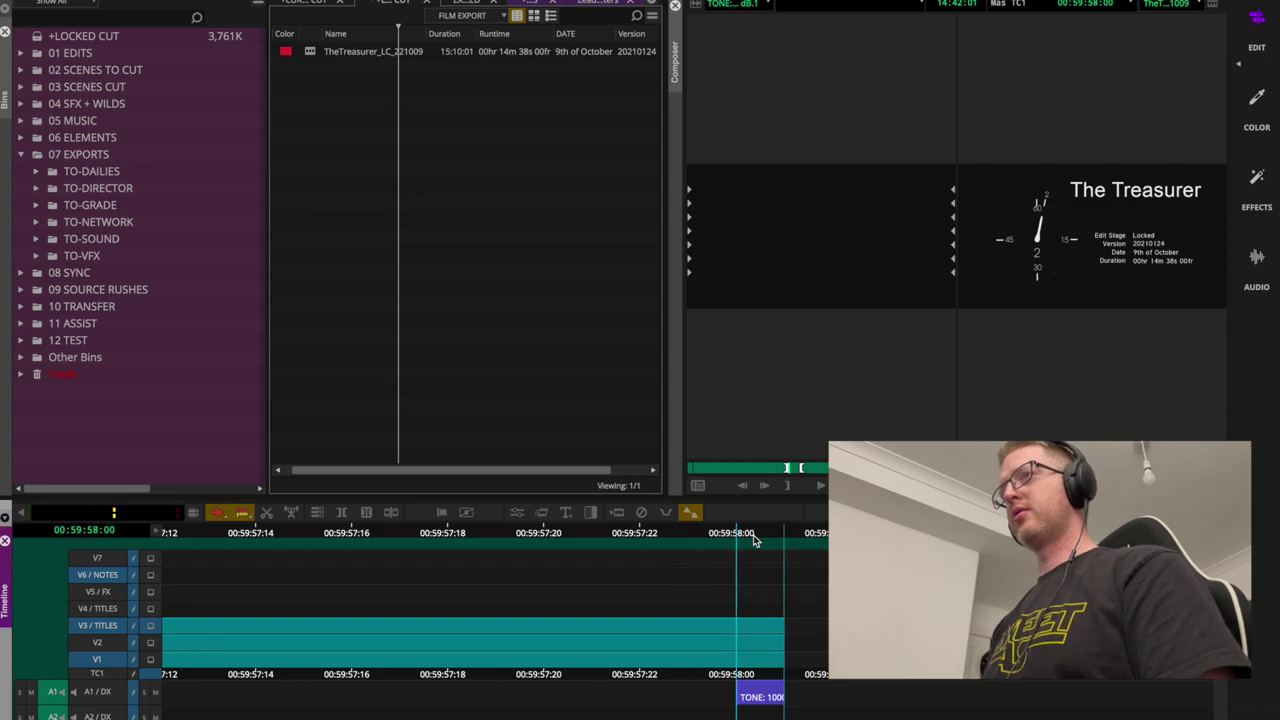
key(Left)
key(Right)
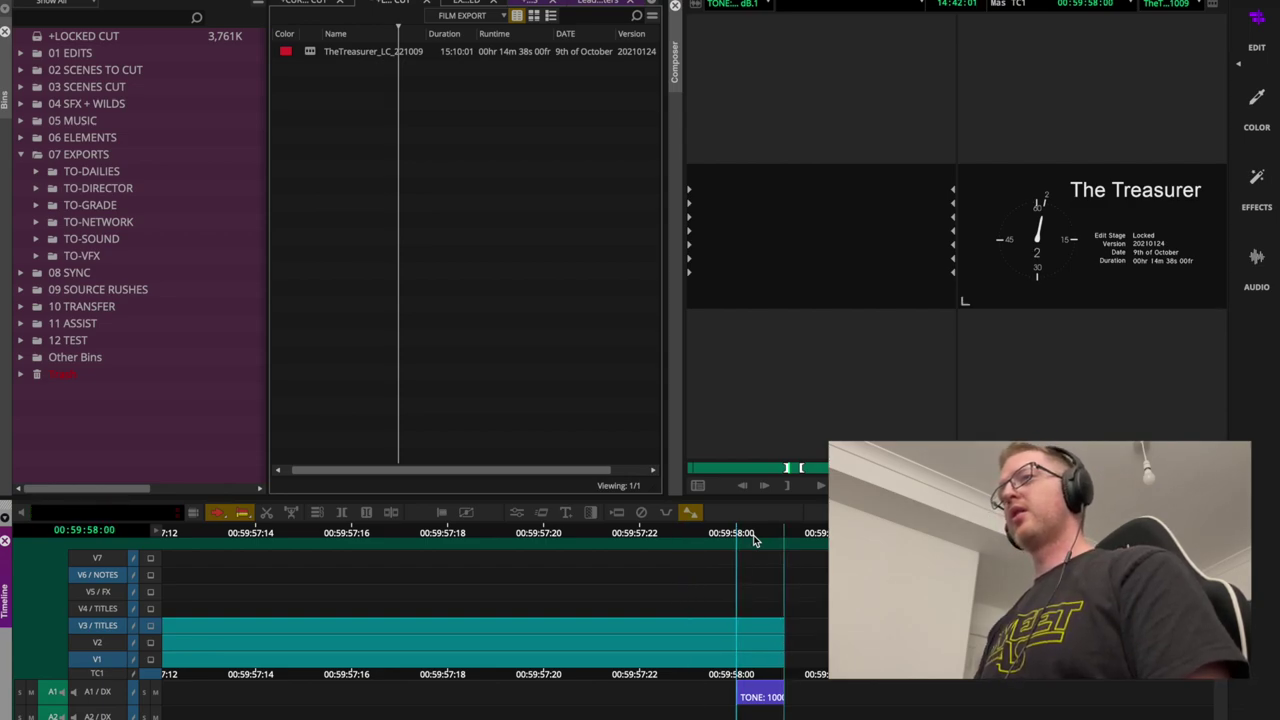
click(511, 214)
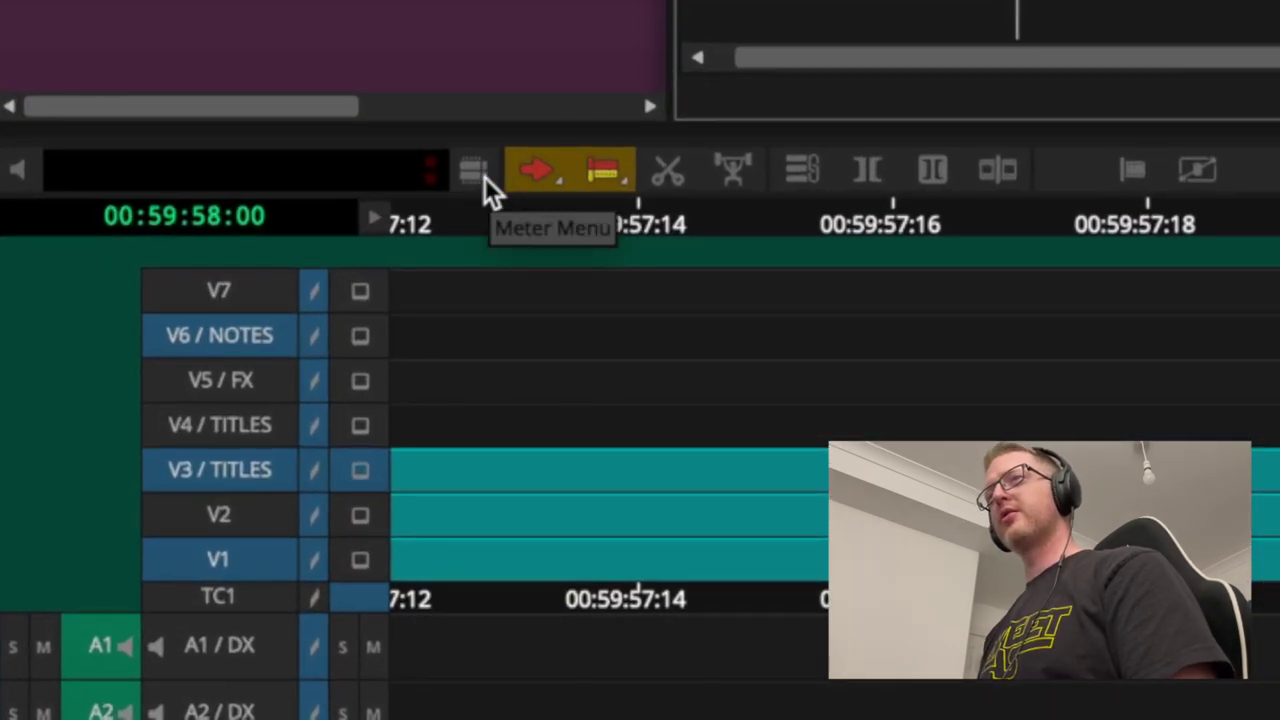
Create a 1-second, six-track 1000 Hz tone at -18 dB on FalconBay in +LOCKED CUT
click(484, 177)
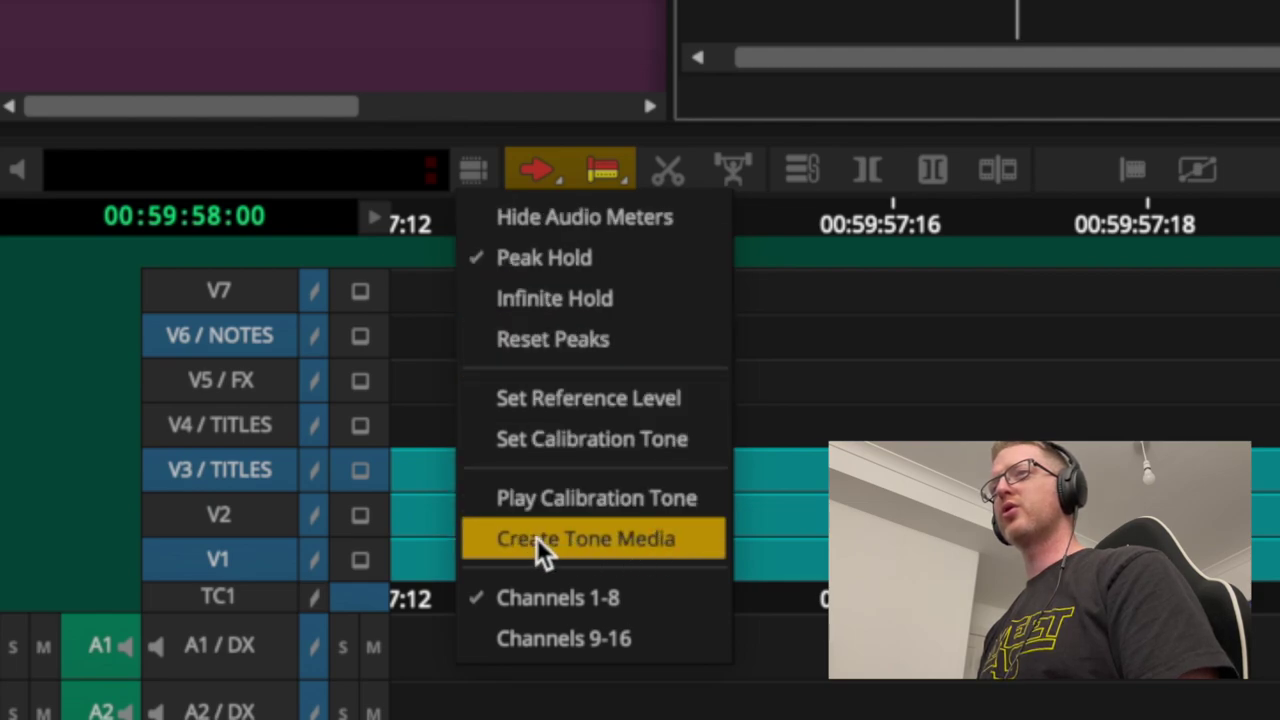
click(699, 546)
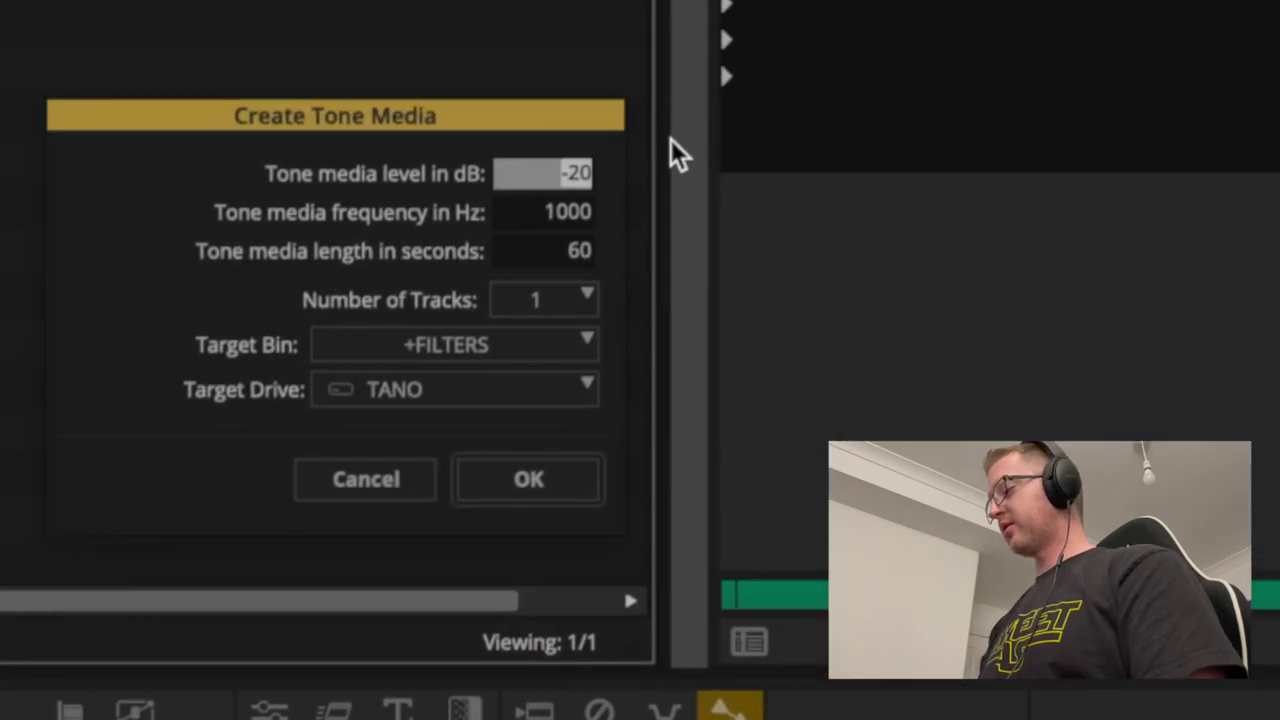
text(-18)
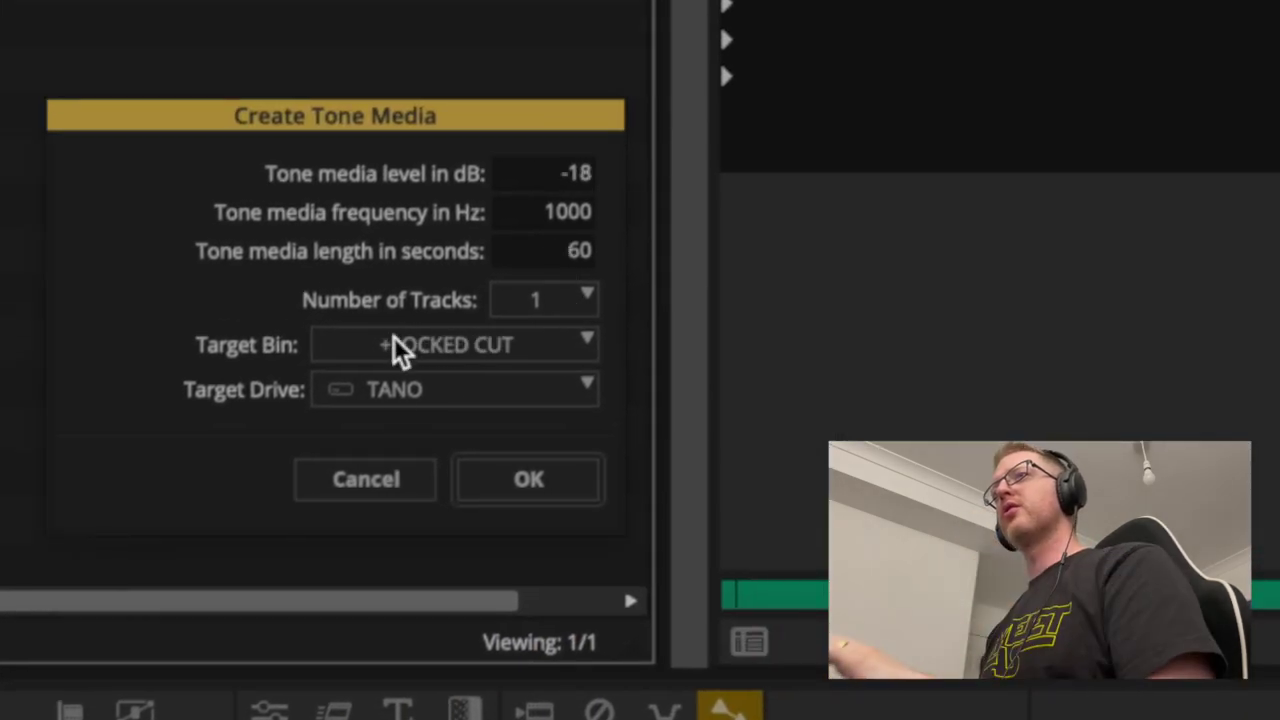
click(500, 389)
click(495, 480)
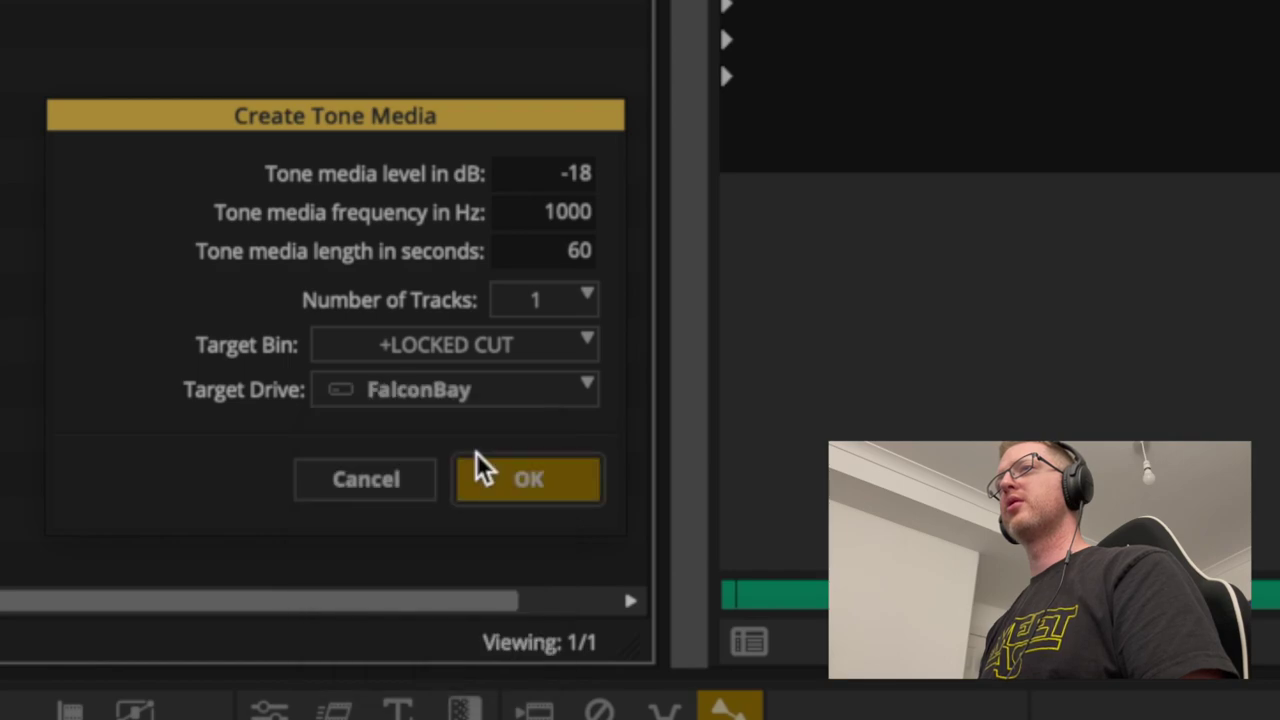
click(567, 299)
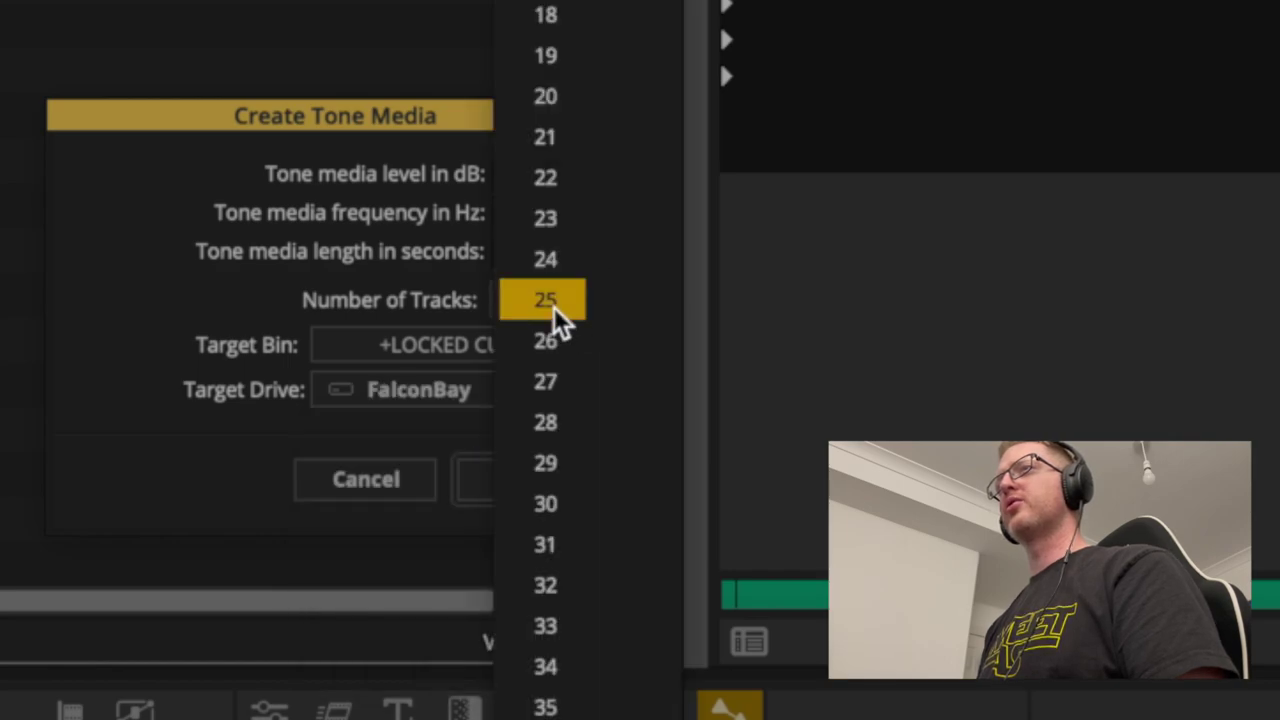
key(Escape)
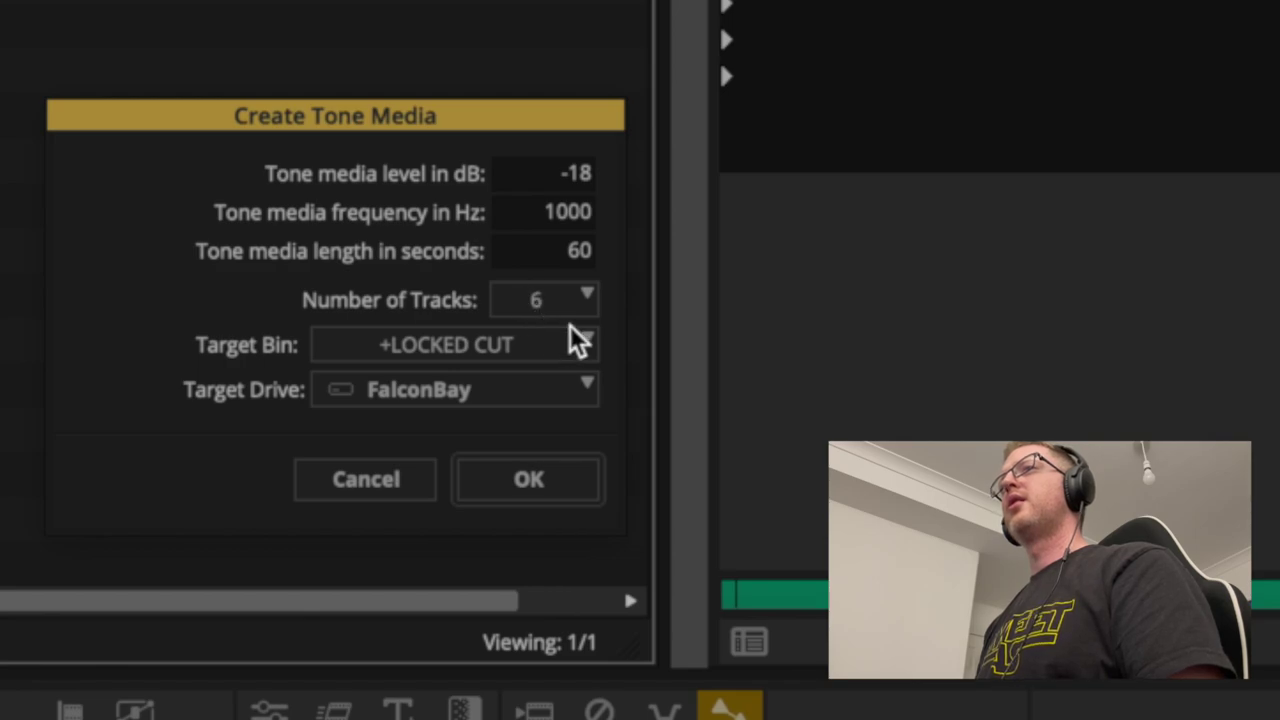
click(589, 254)
text(1)
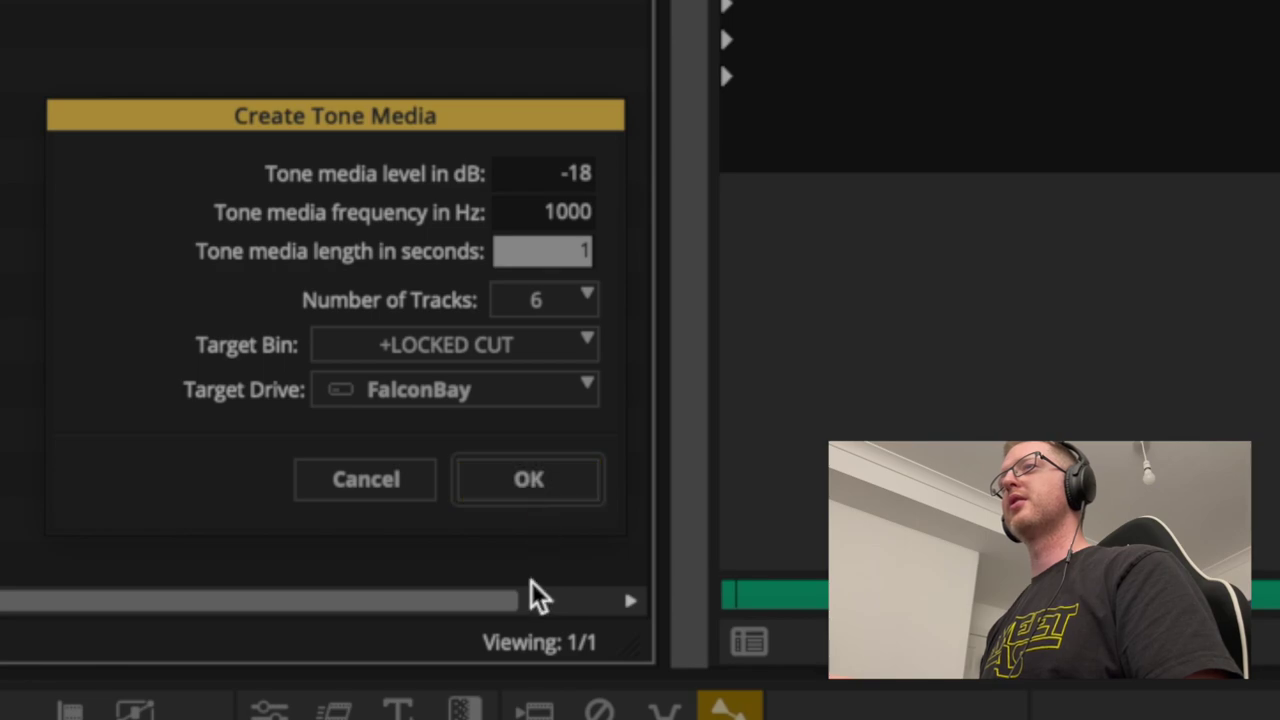
click(530, 479)
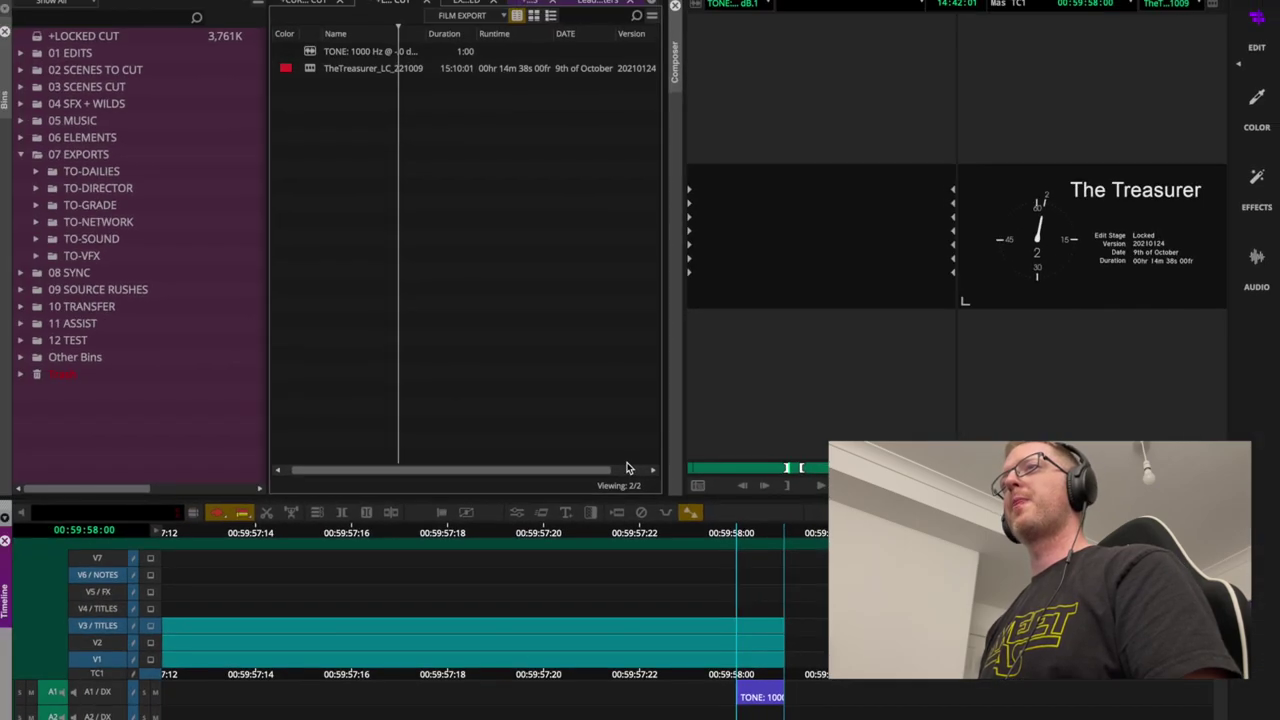
Reposition the Name column in the bin and select the TONE clip
click(356, 32)
drag(356, 32, 310, 54)
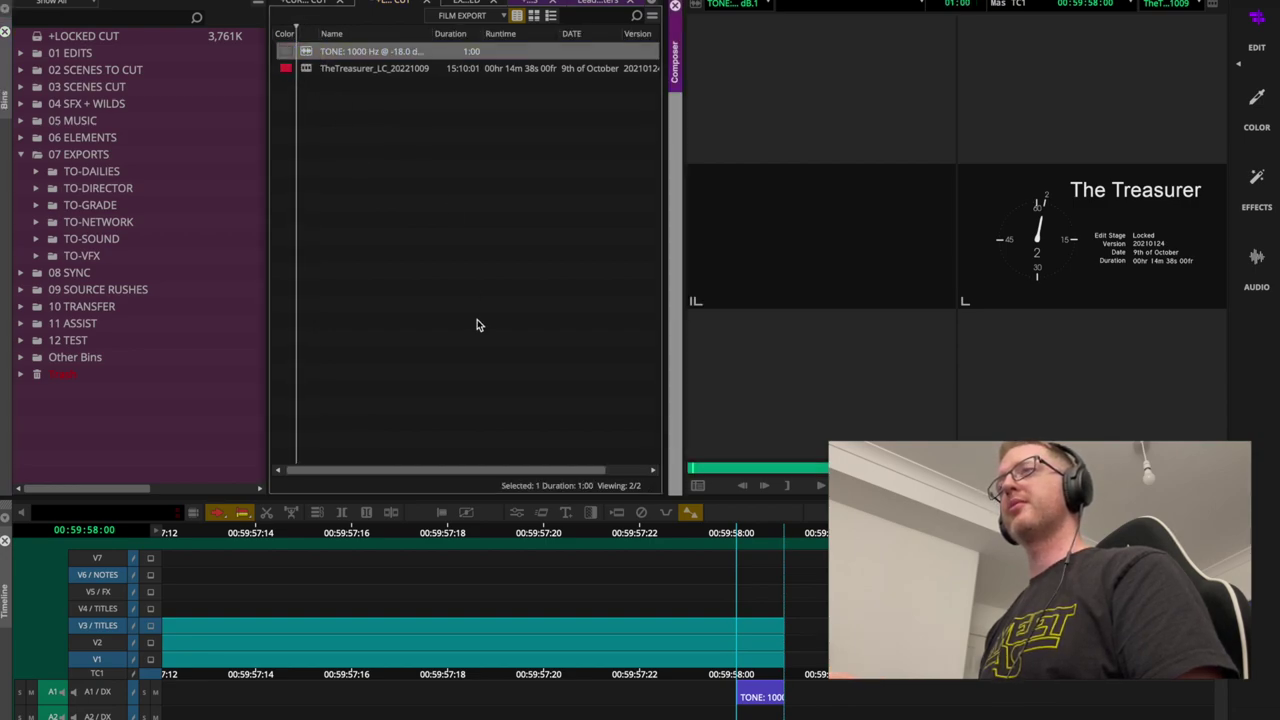
click(540, 337)
click(306, 55)
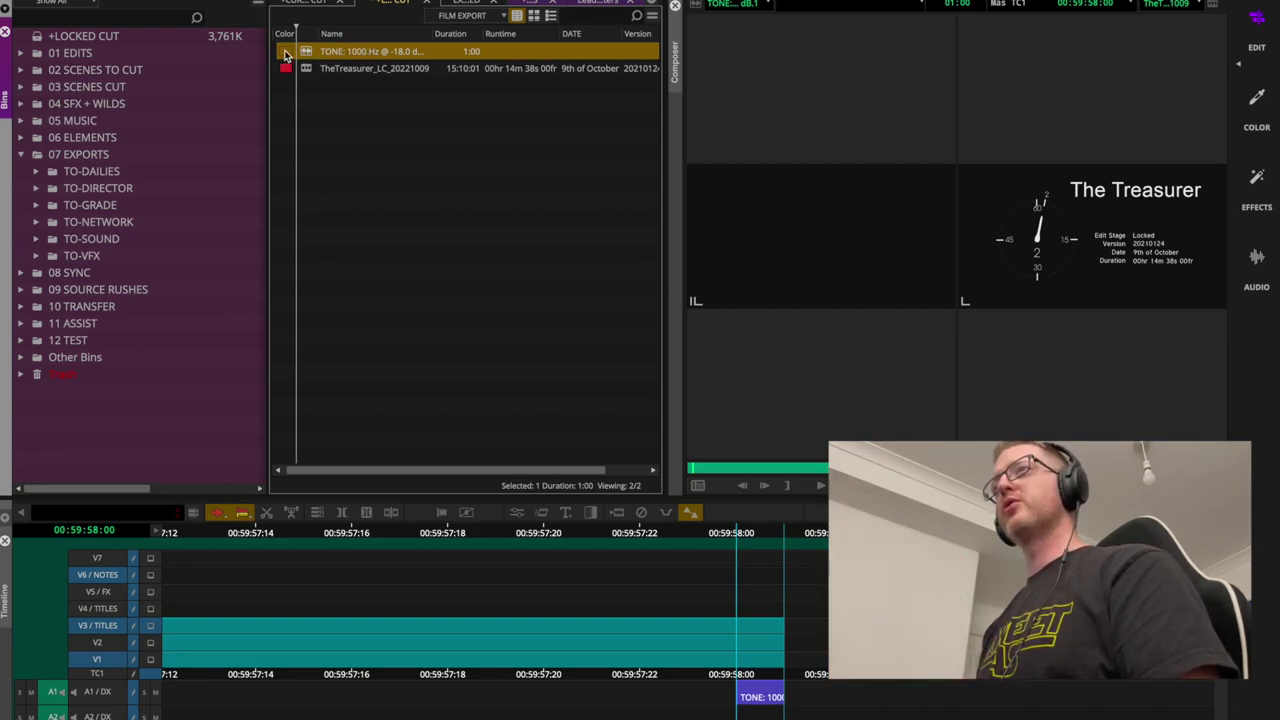
Use Modify Clip's Set Multichannel Audio to pair A3–A4 and A5–A6 as stereo
right_click(312, 50)
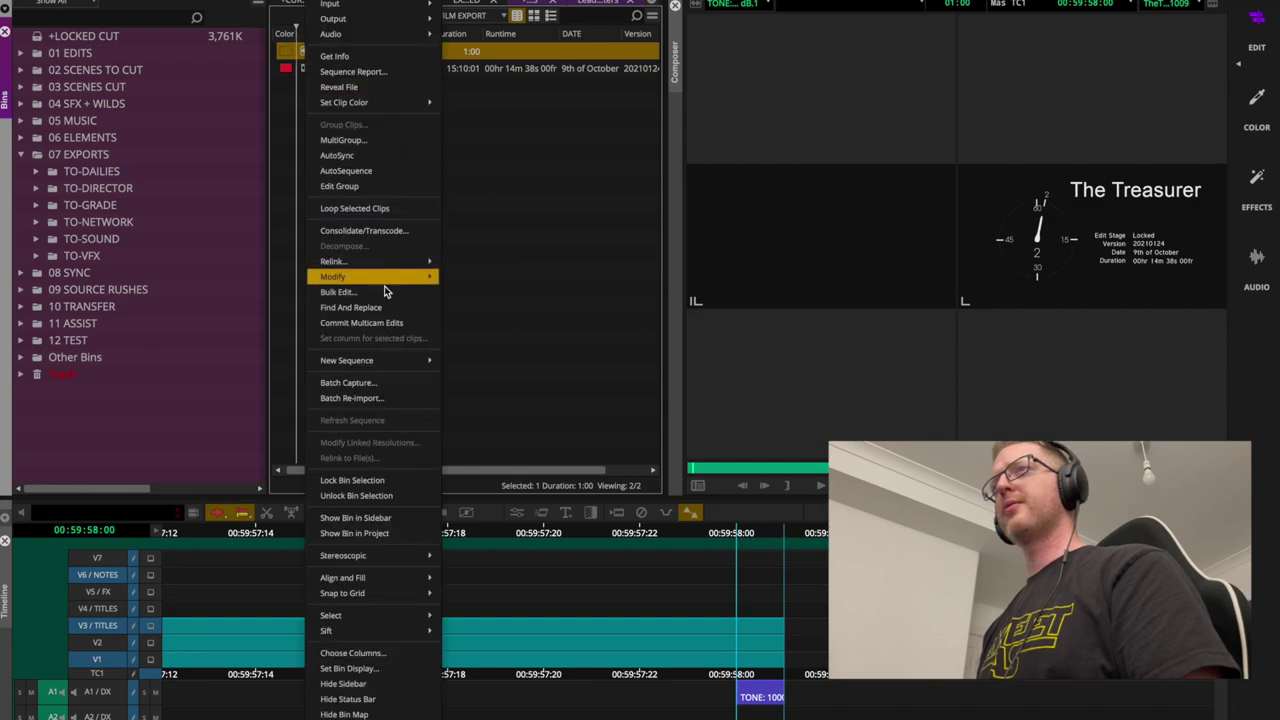
mouse_move(366, 277)
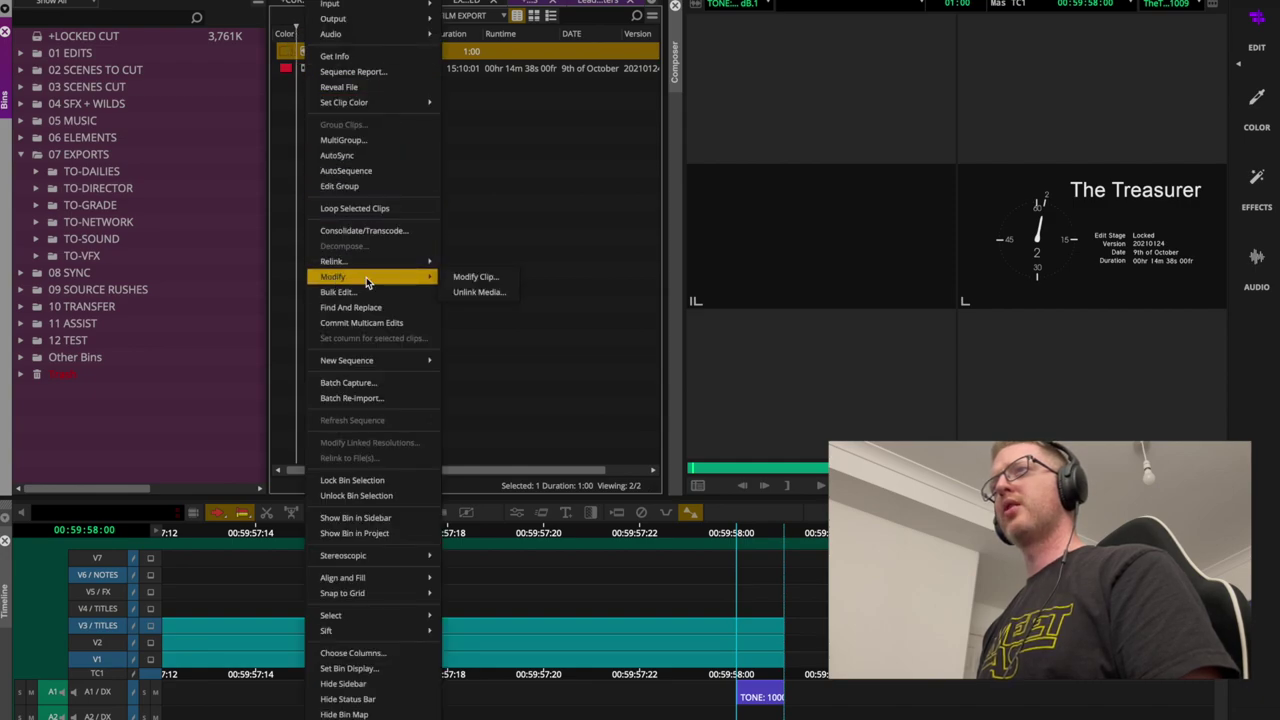
click(475, 280)
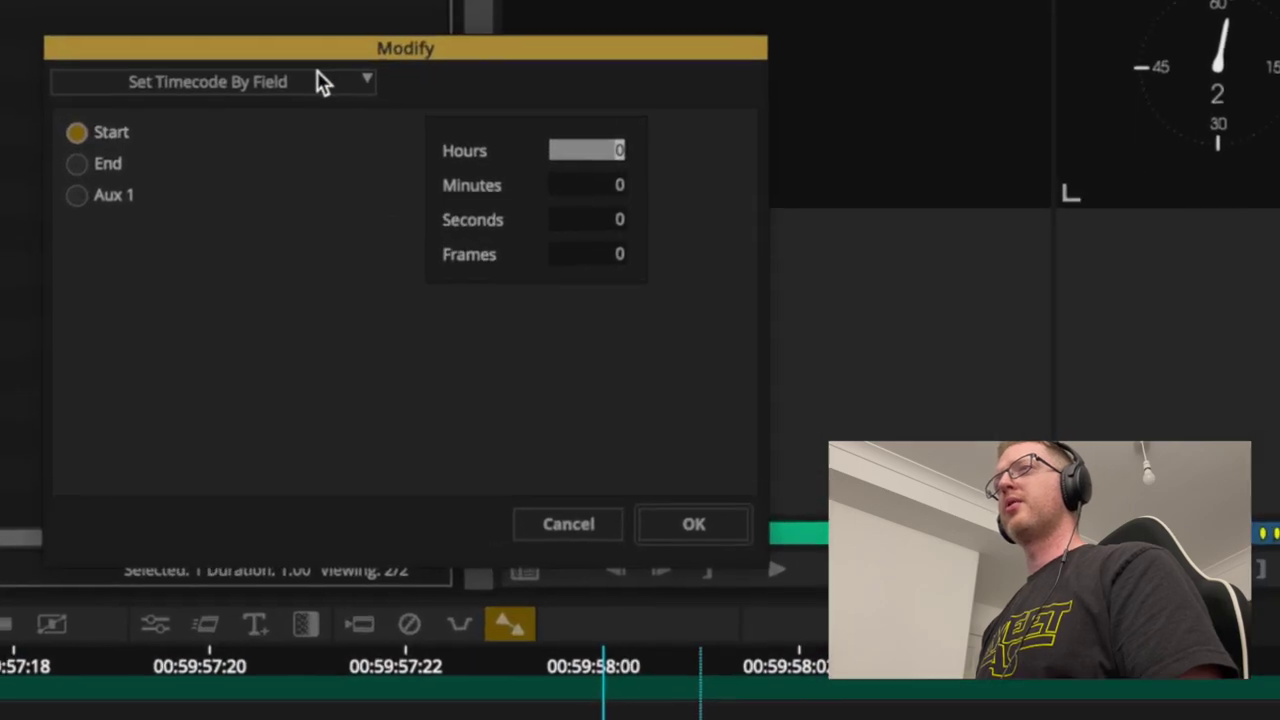
click(307, 84)
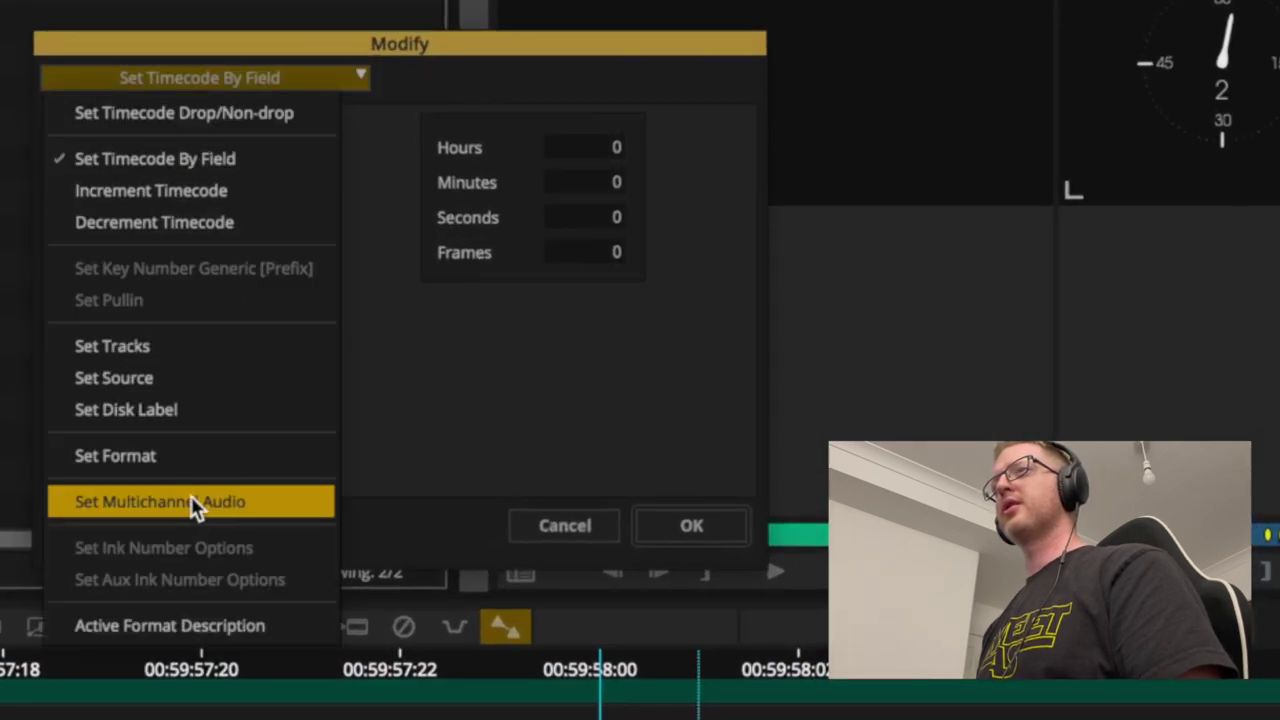
click(225, 498)
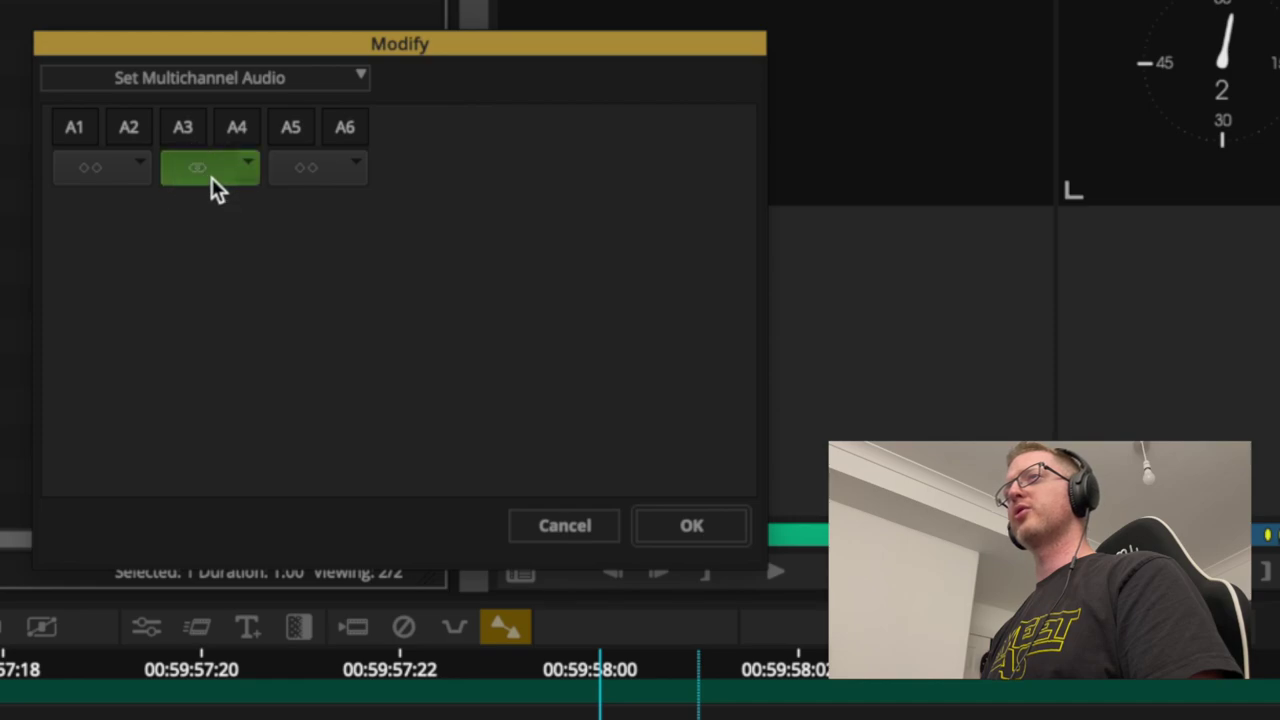
click(313, 177)
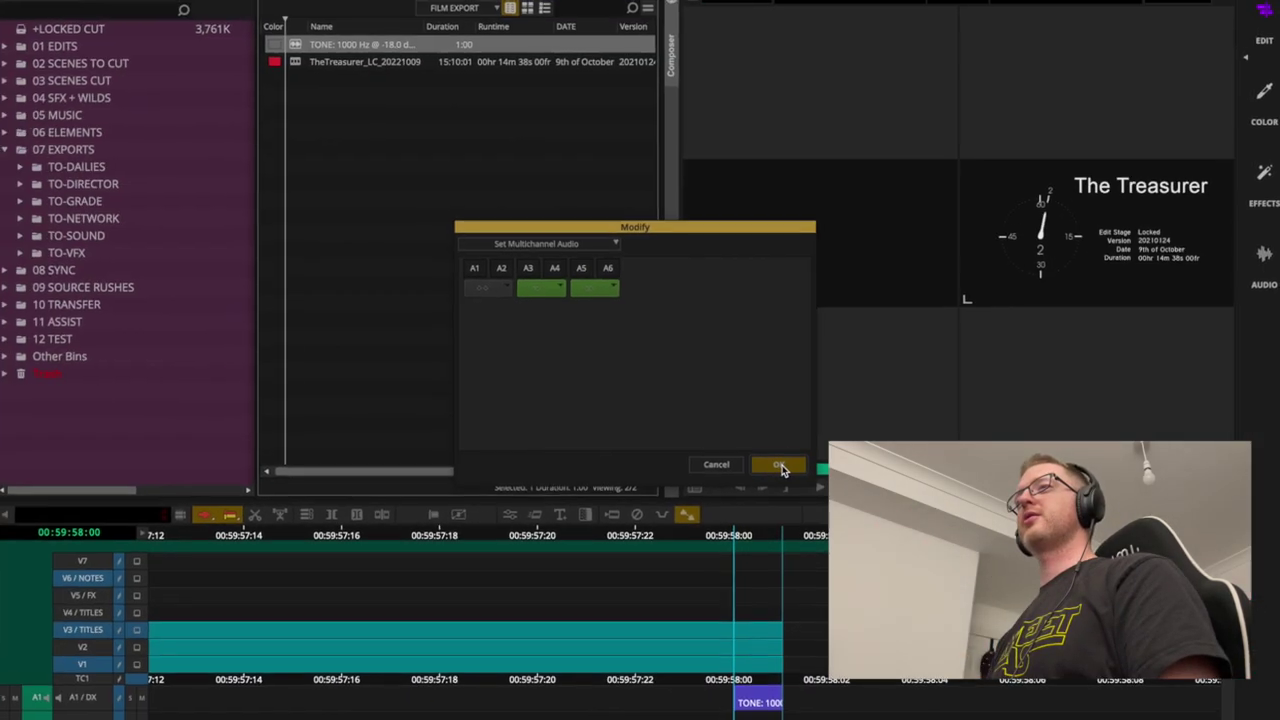
click(697, 522)
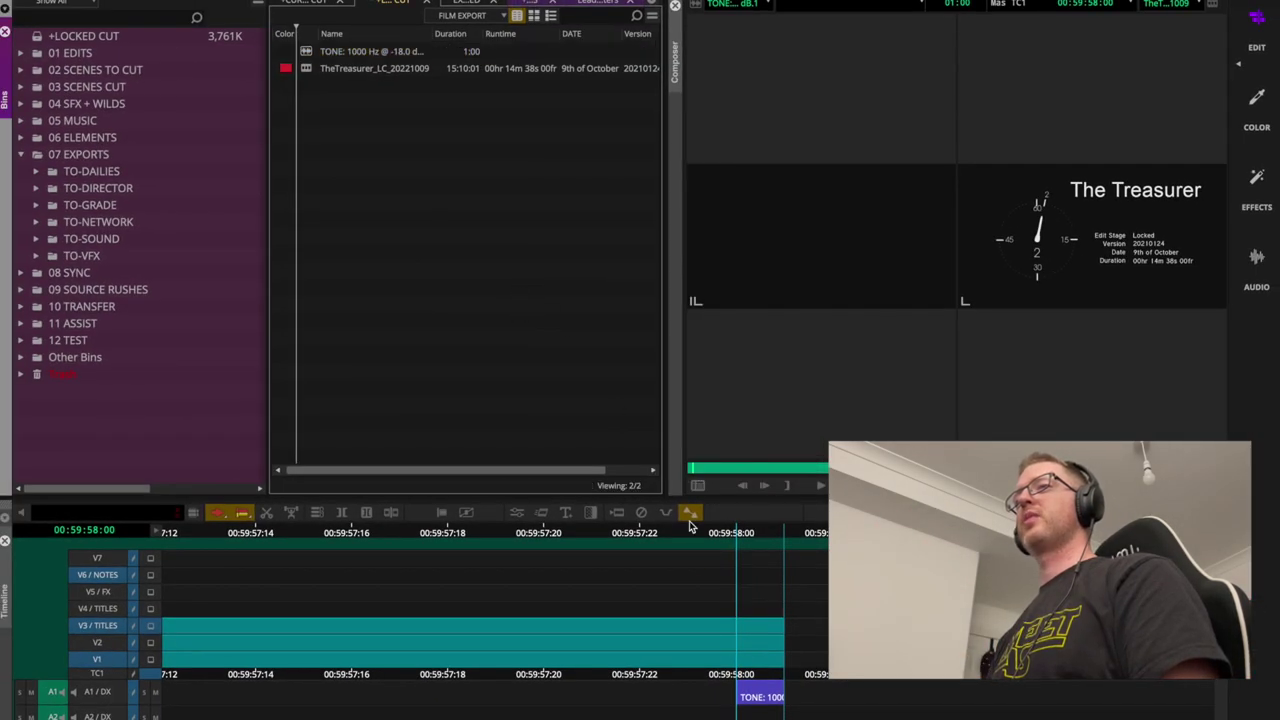
Patch source A5 to A11 / MX L, enable A7 / SFX, and zoom in on the tone clips
scroll(706, 579, down, 5)
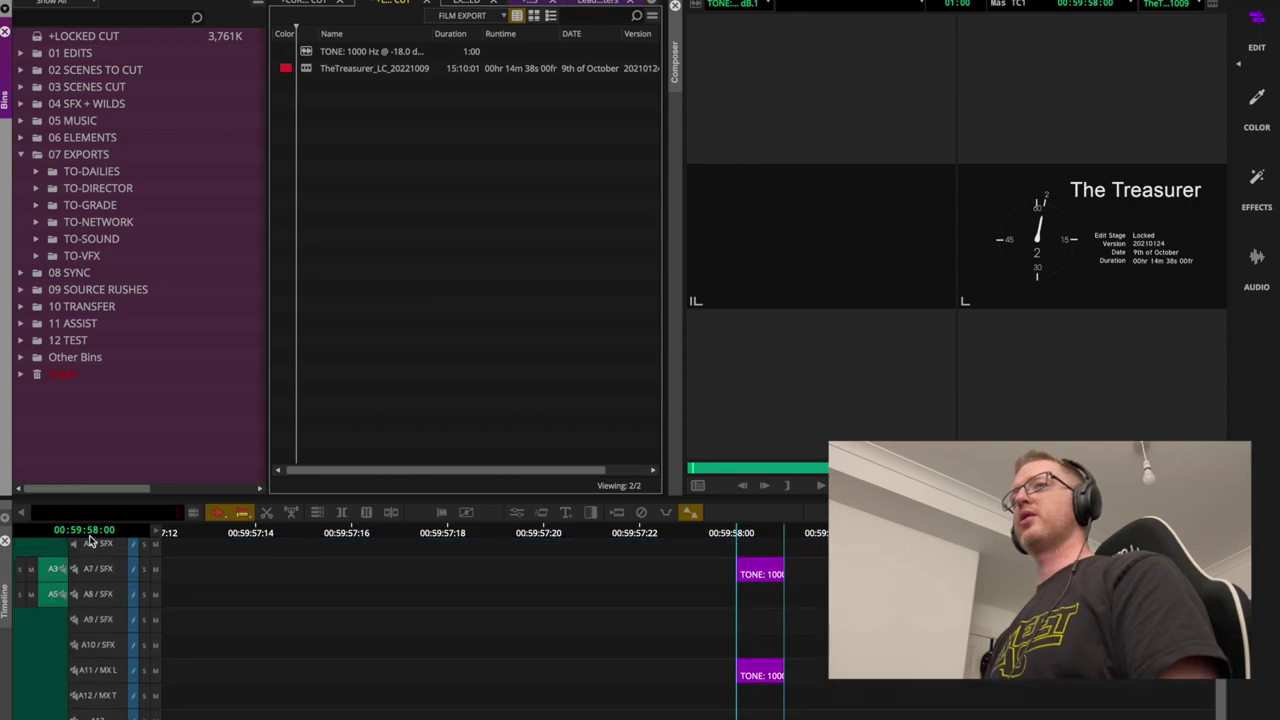
drag(46, 600, 92, 670)
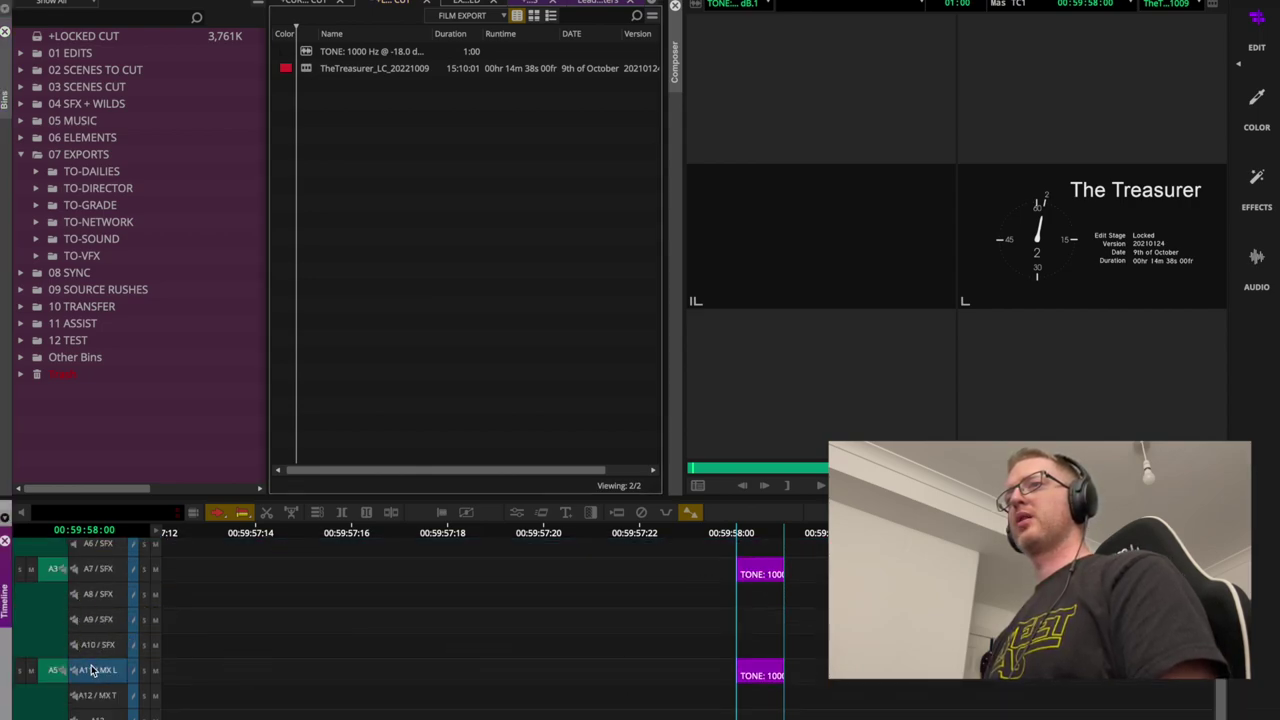
click(98, 568)
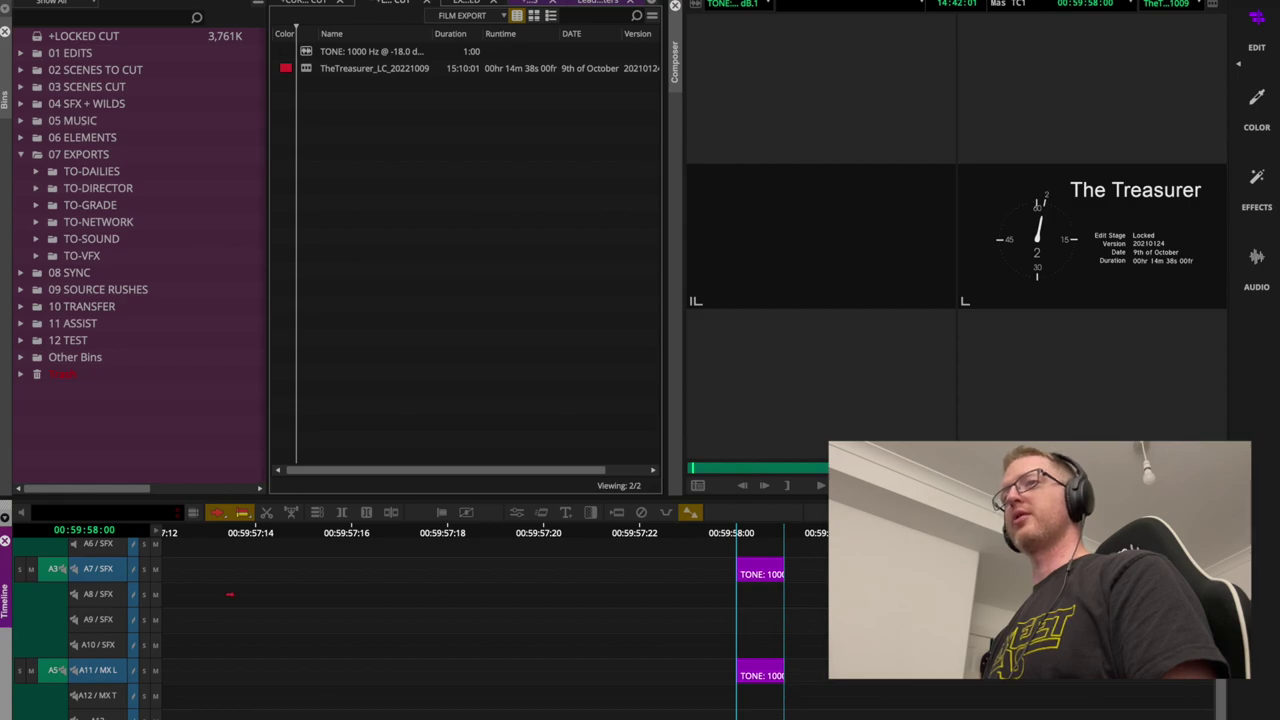
scroll(230, 594, up, 3)
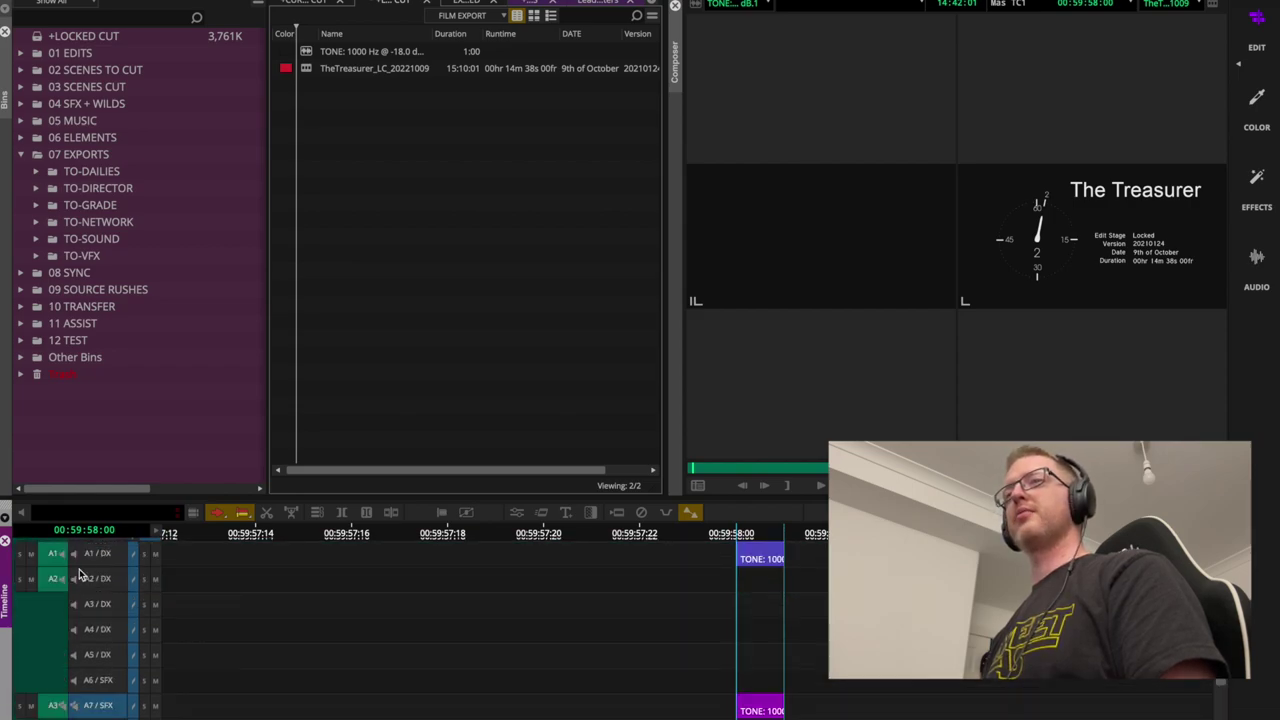
scroll(260, 601, up, 3)
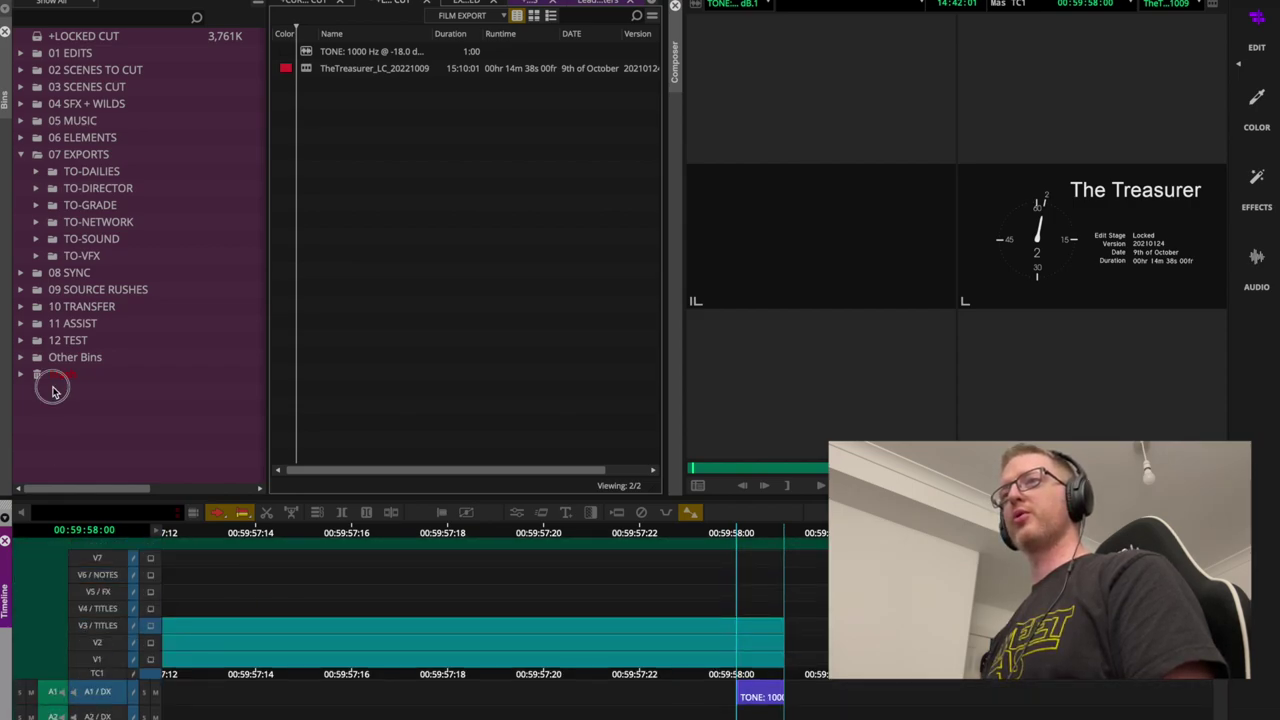
scroll(717, 664, down, 6)
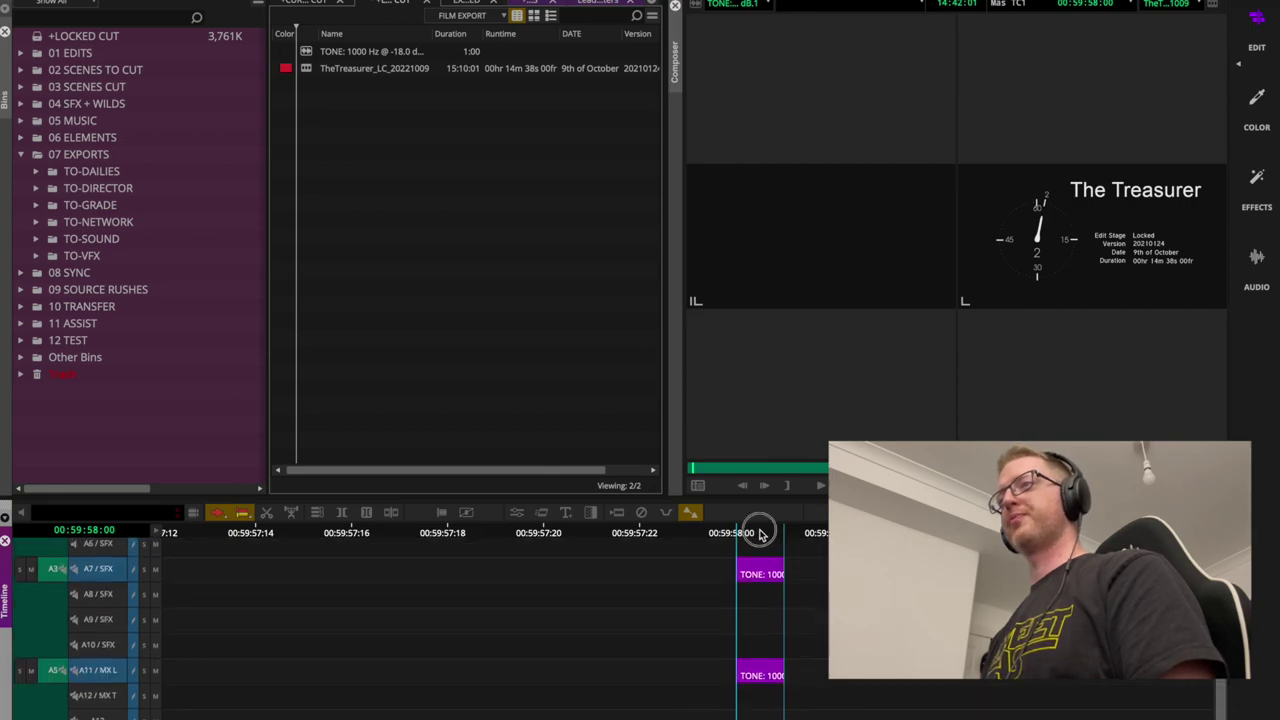
key(ctrl+bracketright)
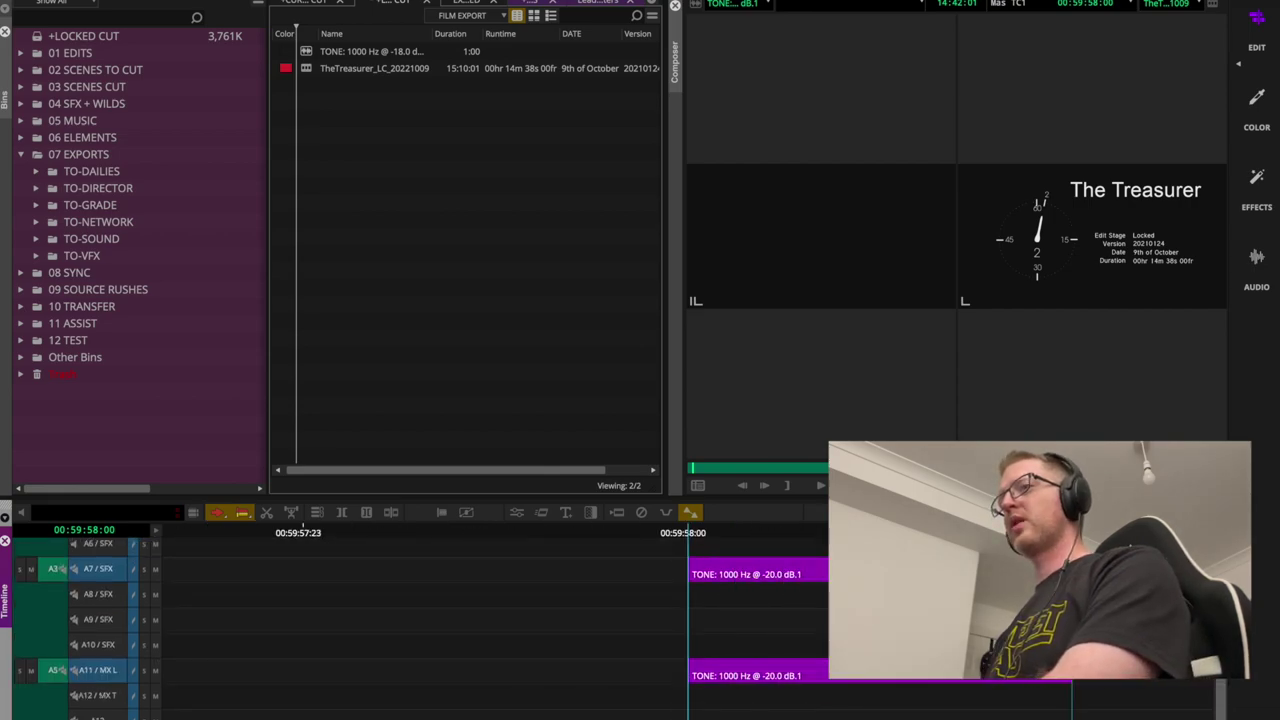
scroll(420, 620, up, 5)
Jump to the sequence's last frame, step back one frame, then return to the start
key(ctrl+slash)
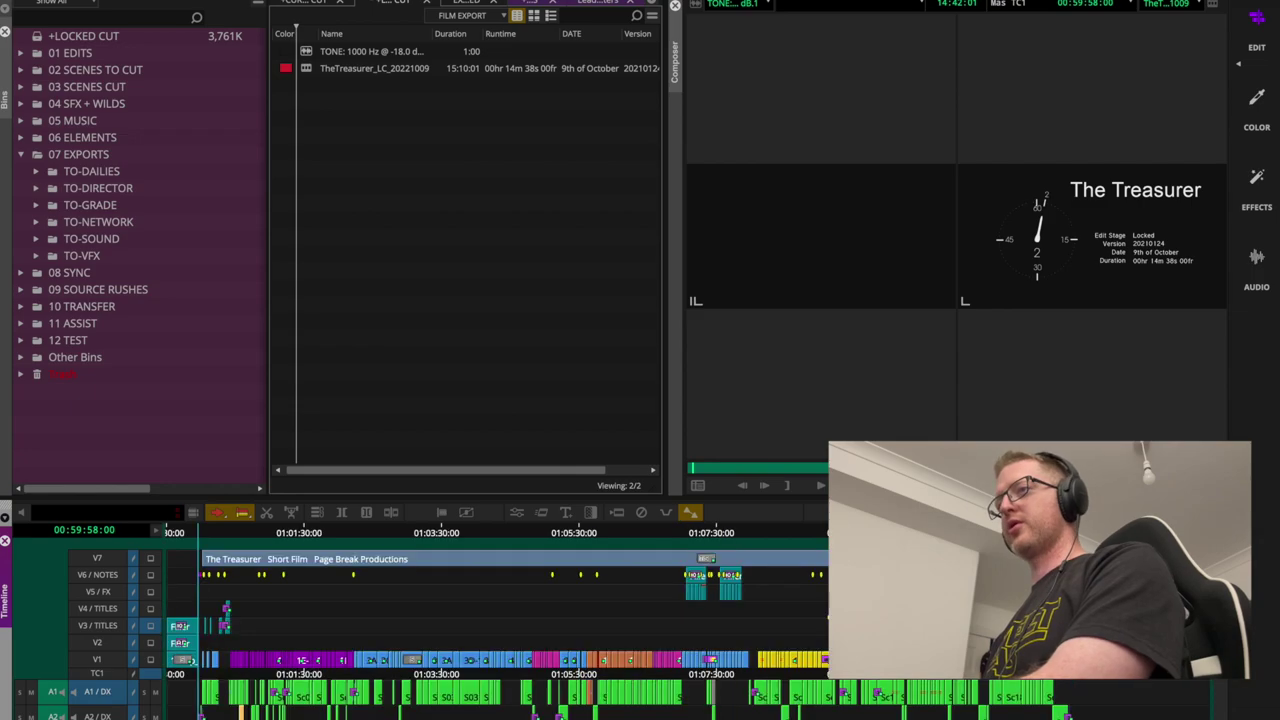
key(End)
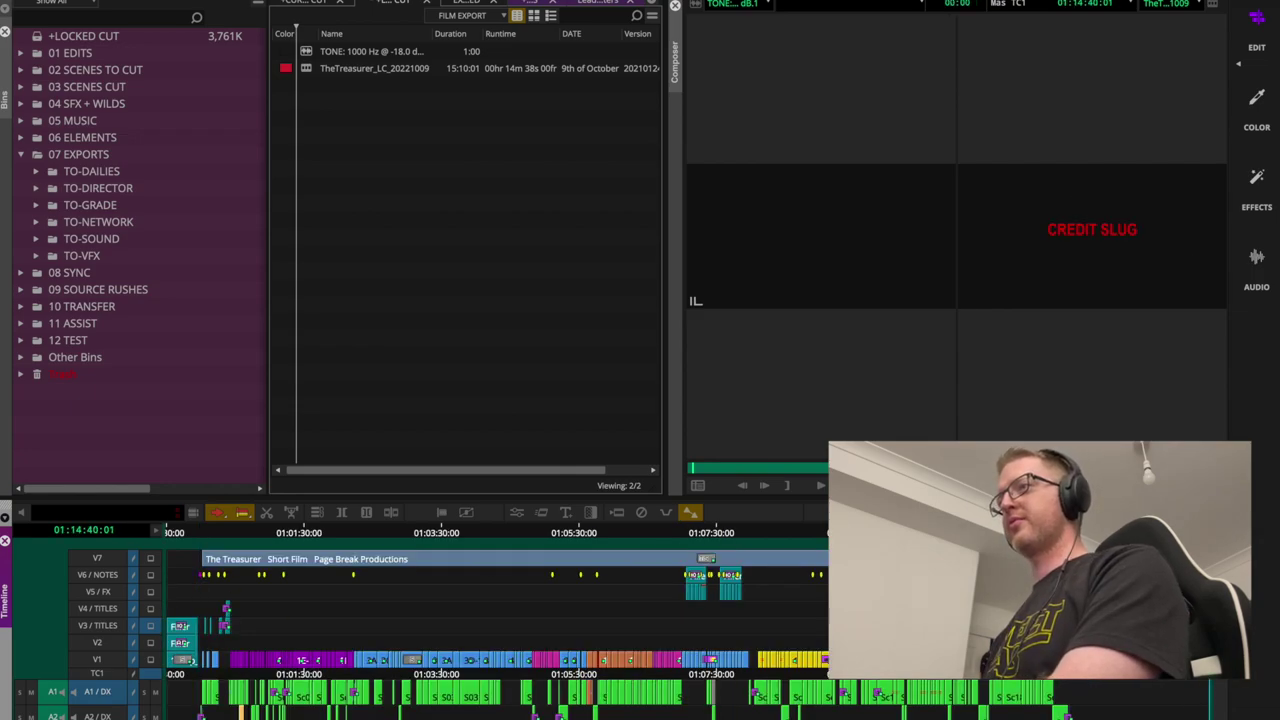
key(ctrl+bracketright)
key(ctrl+bracketright)
key(ctrl+bracketright)
key(ctrl+bracketright)
key(ctrl+bracketright)
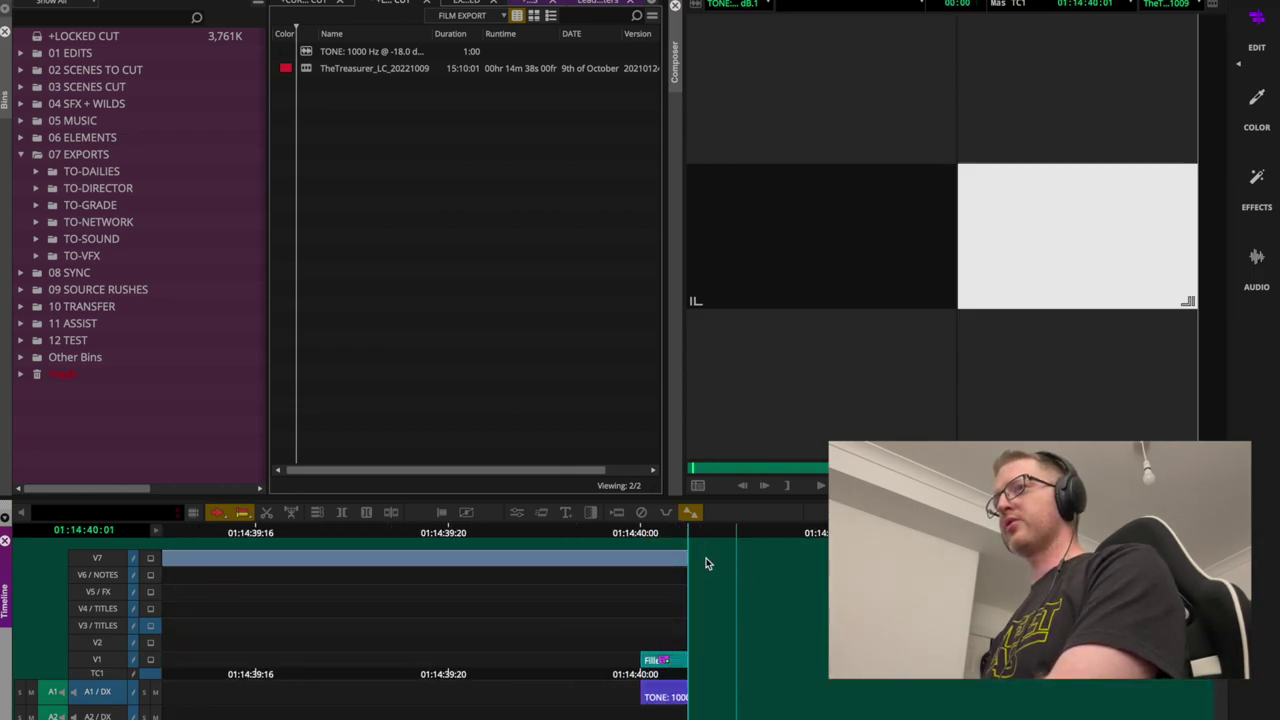
key(Left)
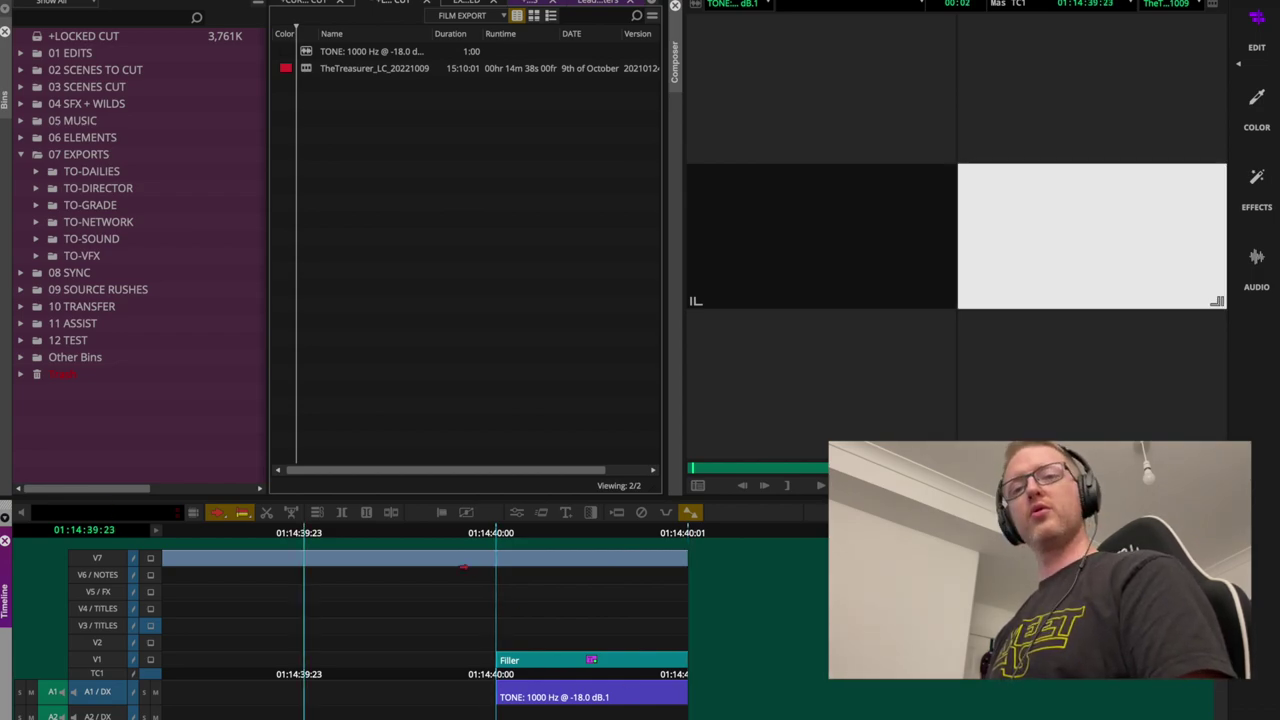
key(ctrl+/)
key(Home)
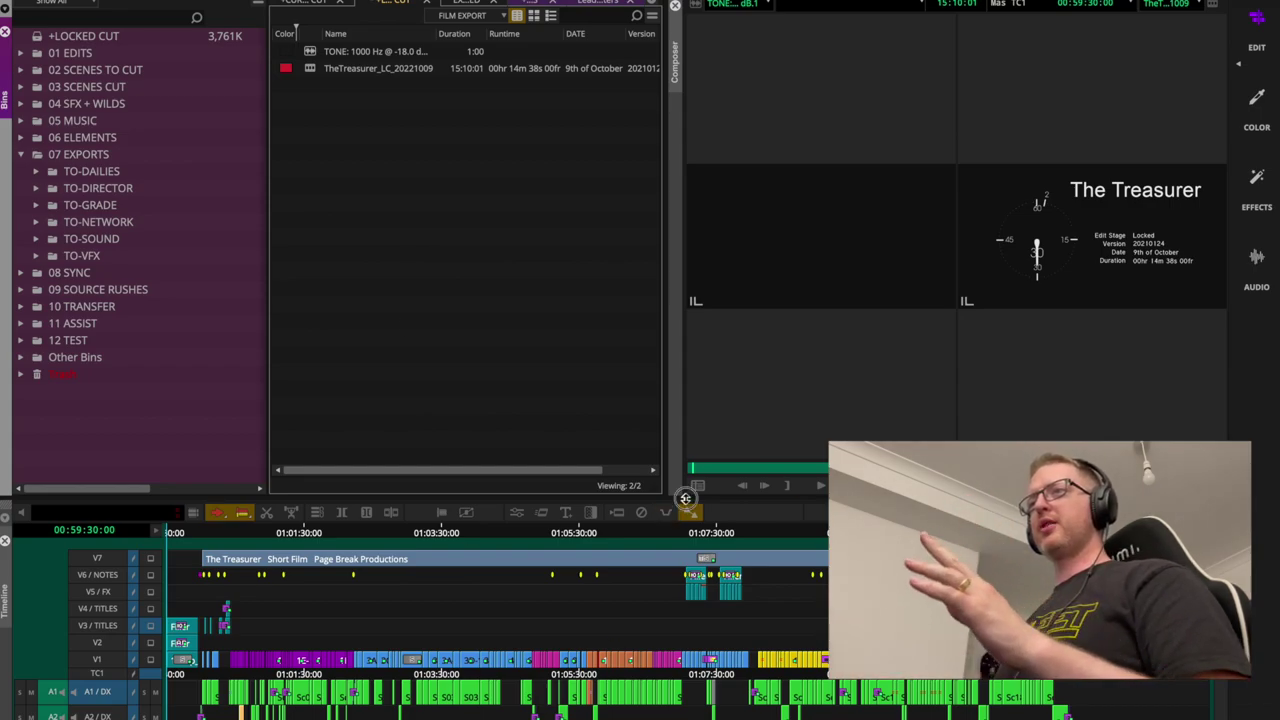
drag(685, 498, 685, 222)
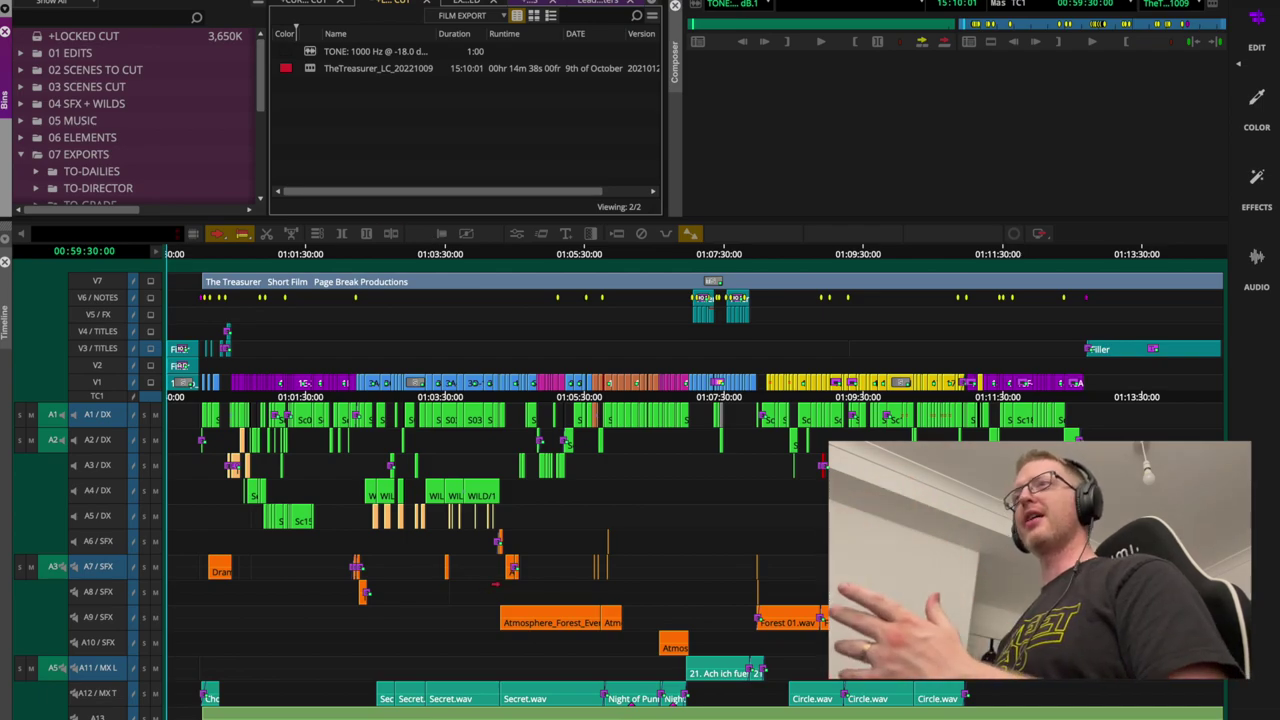
click(181, 253)
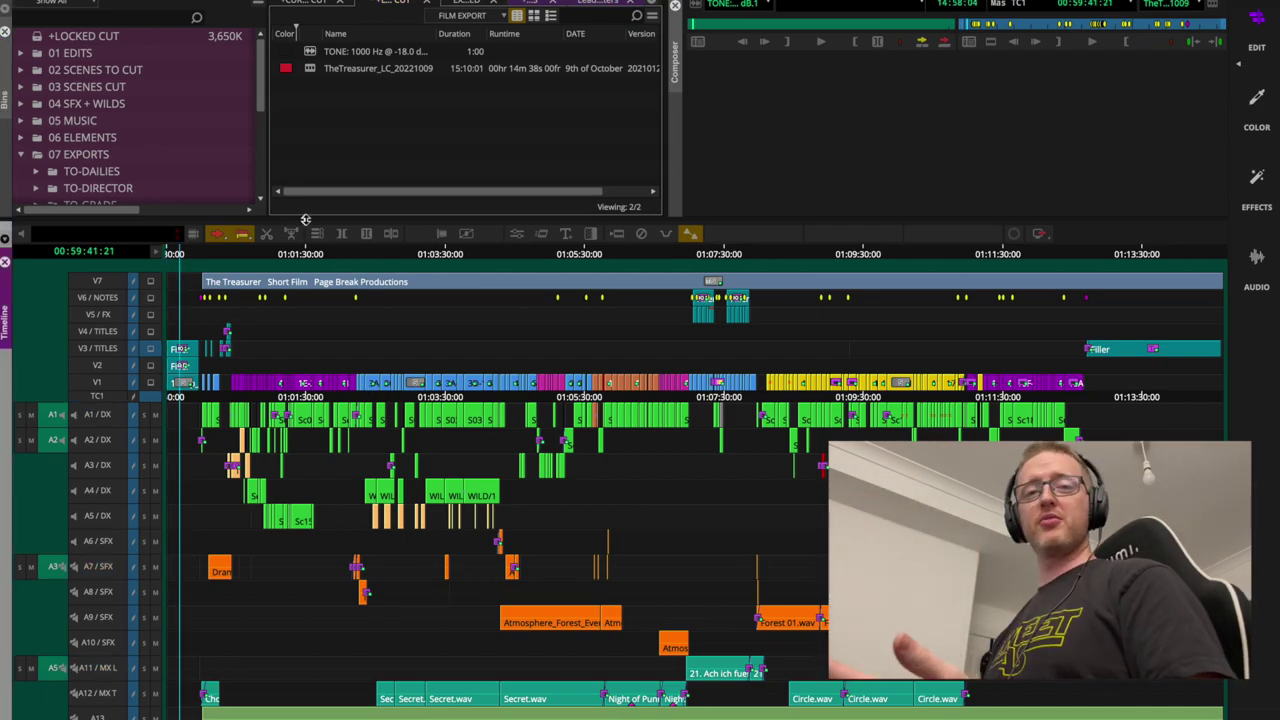
drag(305, 219, 291, 475)
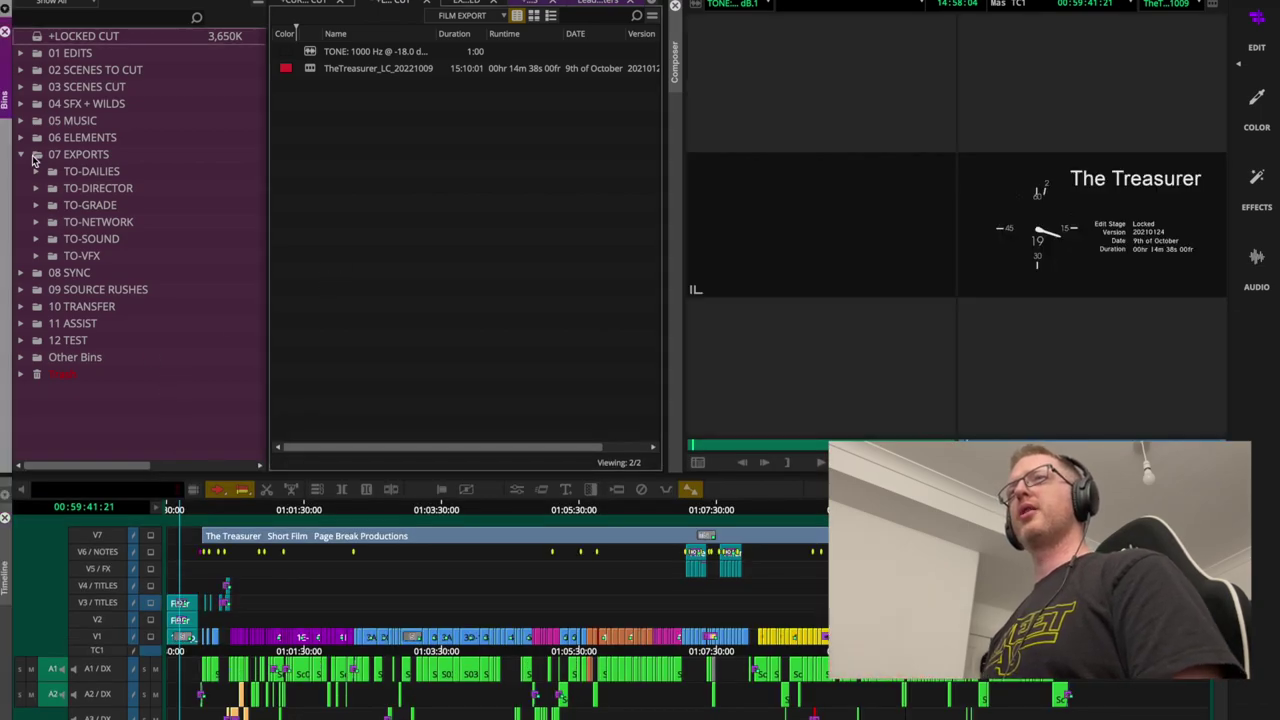
Expand 07 EXPORTS > TO-GRADE, open the 20221009 - LC bin, and enlarge the timeline
click(34, 156)
click(68, 205)
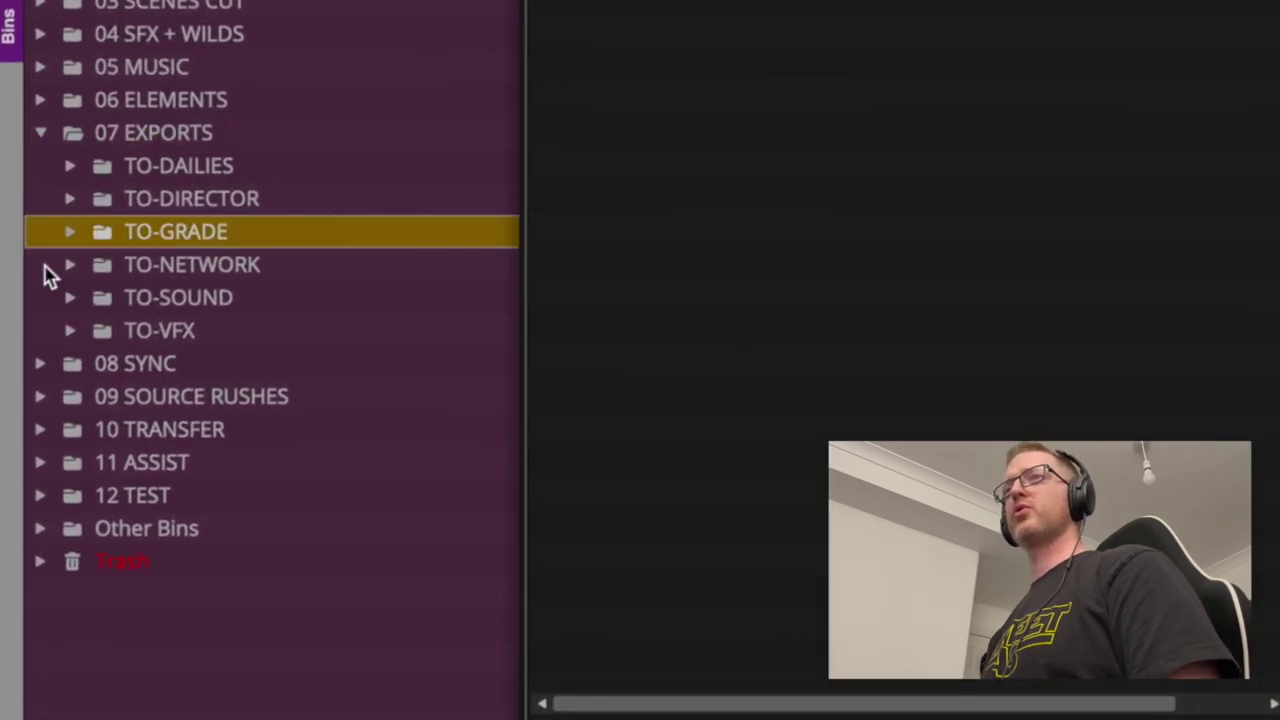
click(71, 233)
click(126, 272)
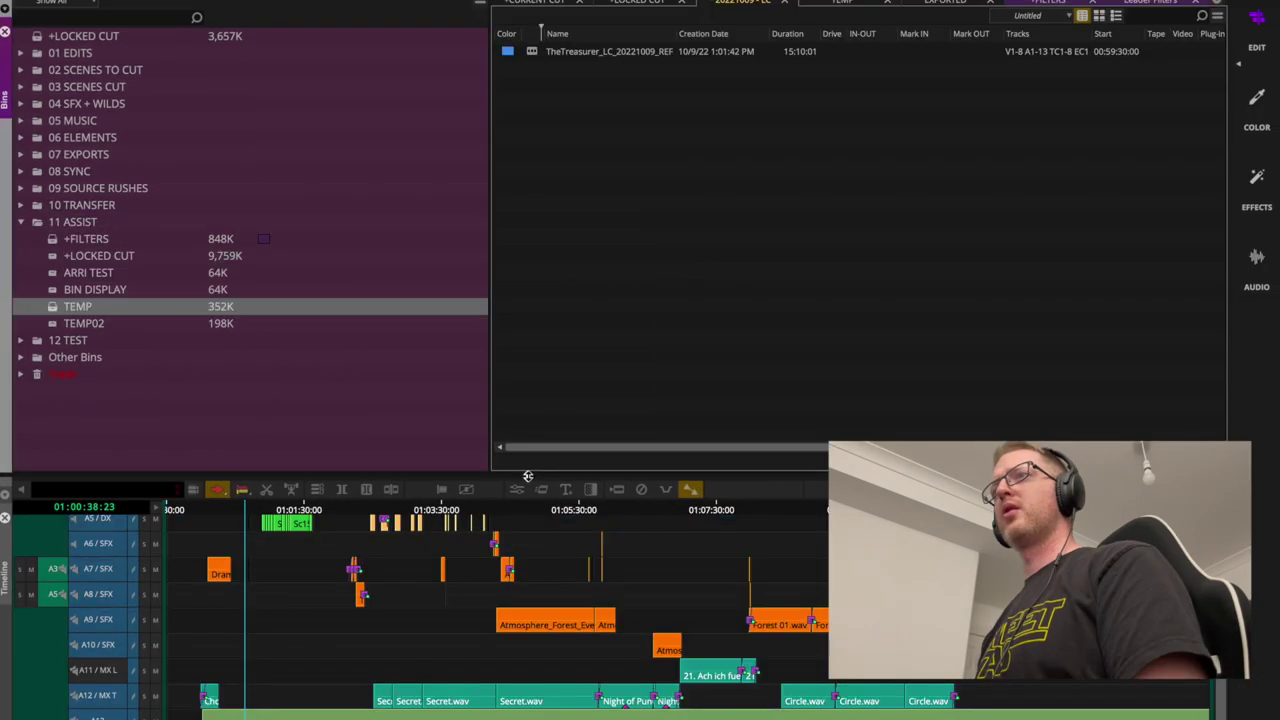
drag(528, 476, 536, 226)
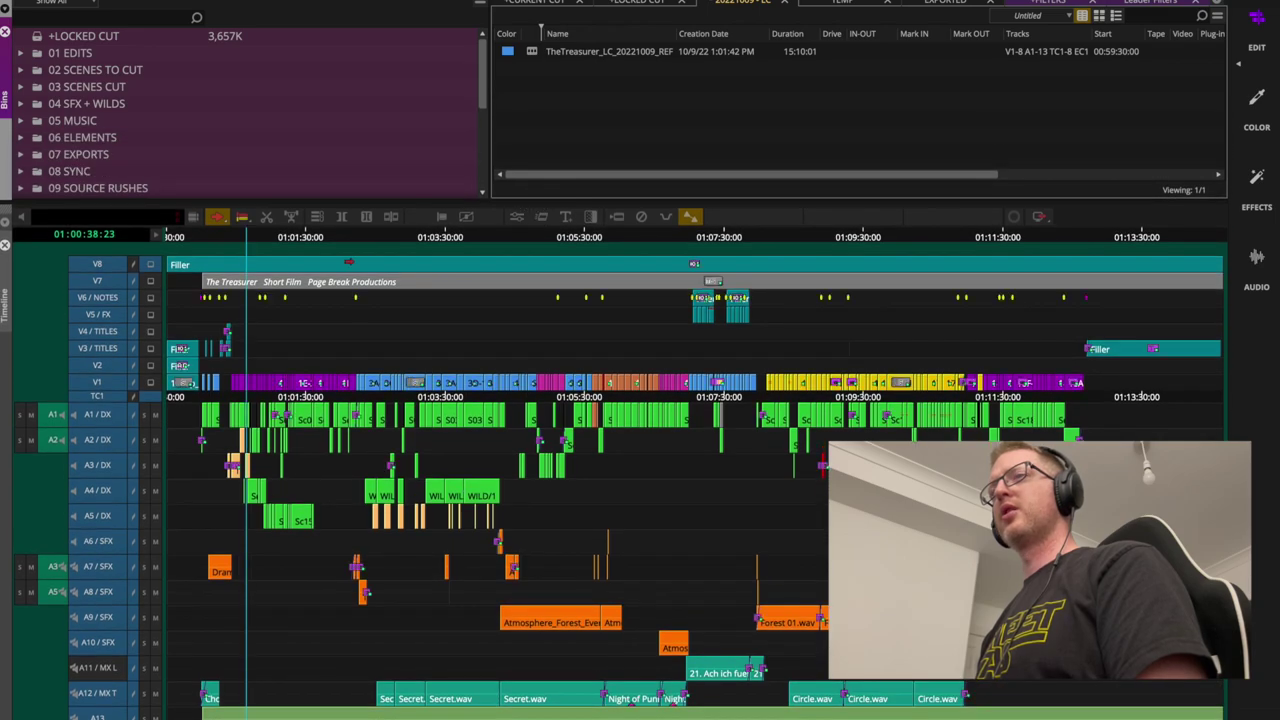
Play the reference cut full-screen to check its timecode burn-ins, then exit full screen
click(197, 249)
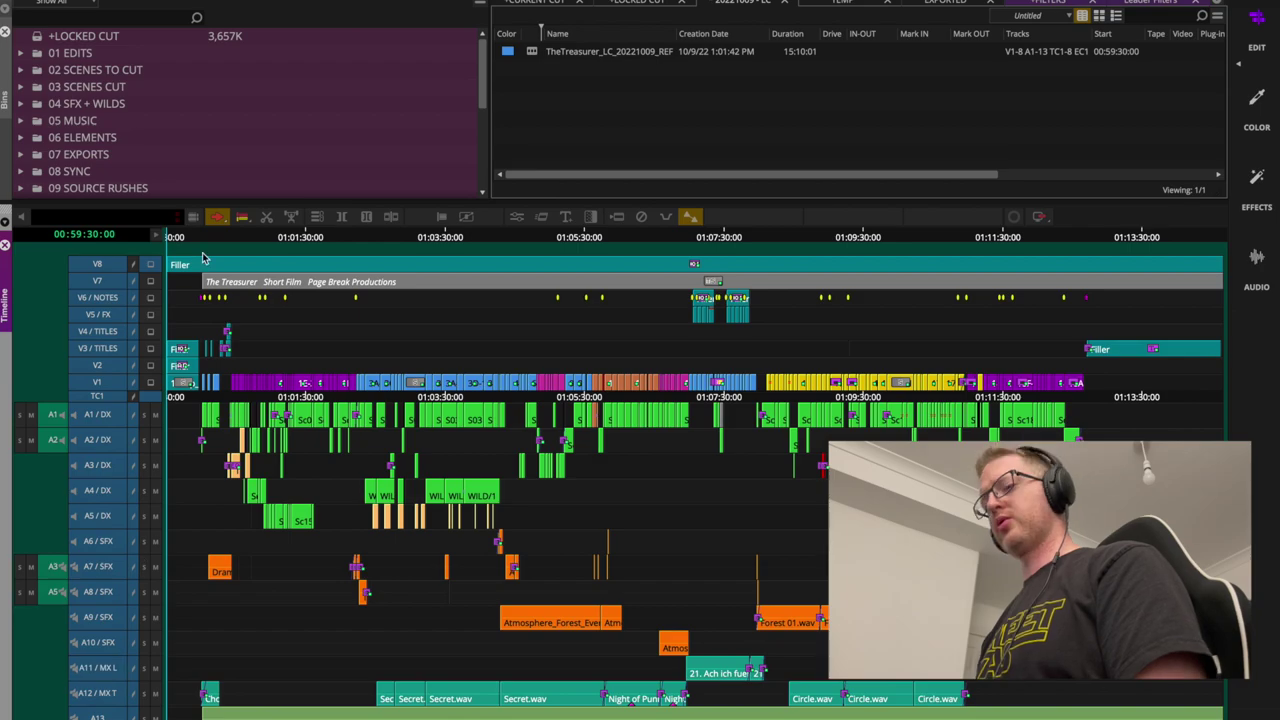
key(ctrl+shift+f)
key(space)
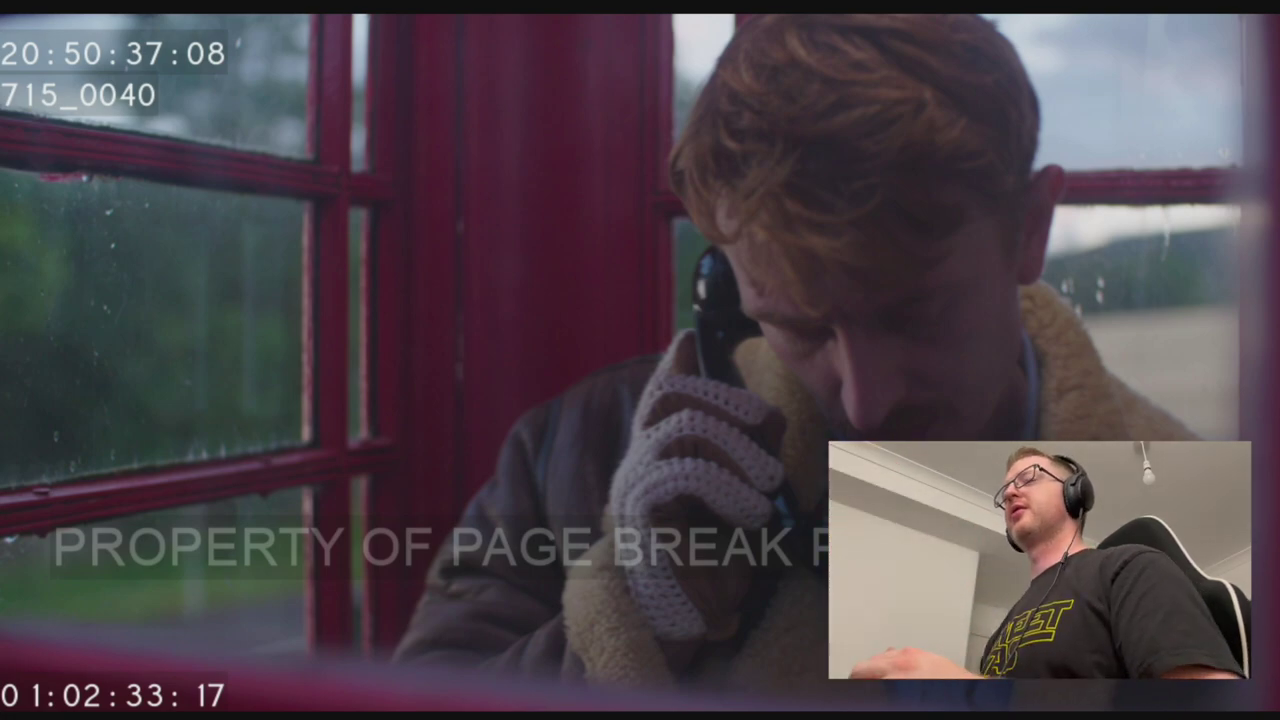
key(super+shift+f)
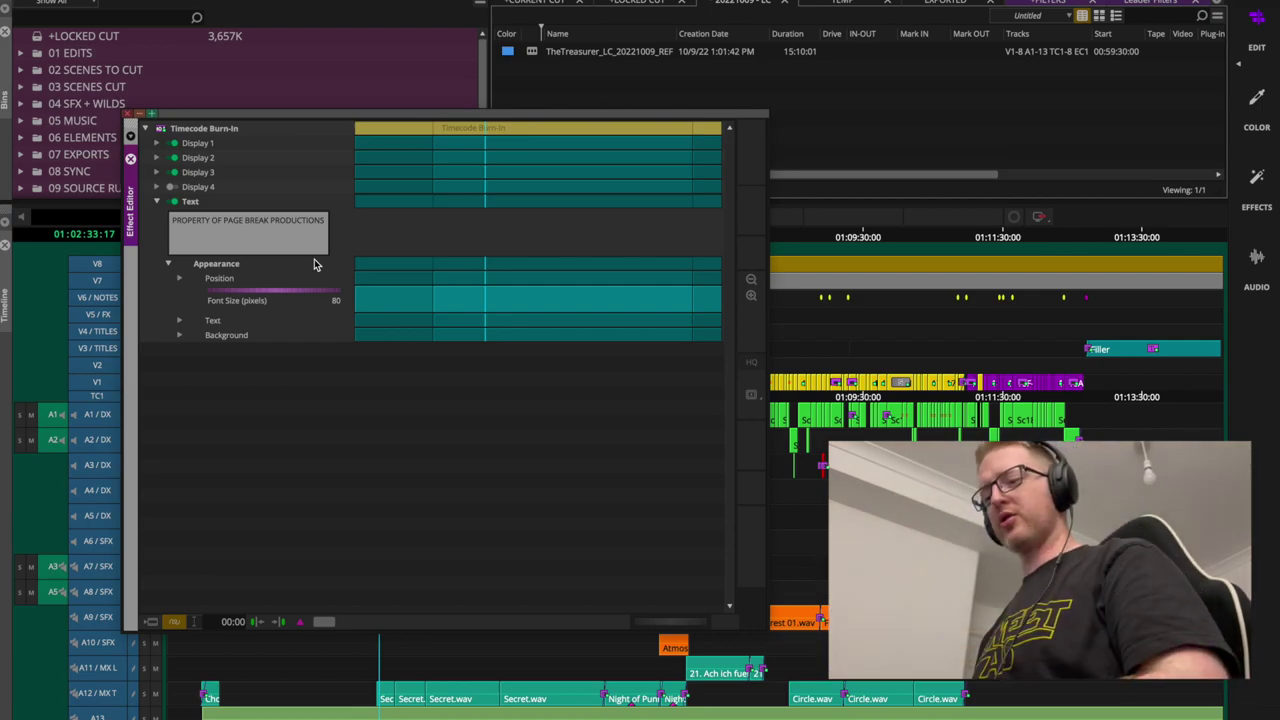
Lower the timecode burn-in's Background Opacity to 0.1
key(super+shift+f)
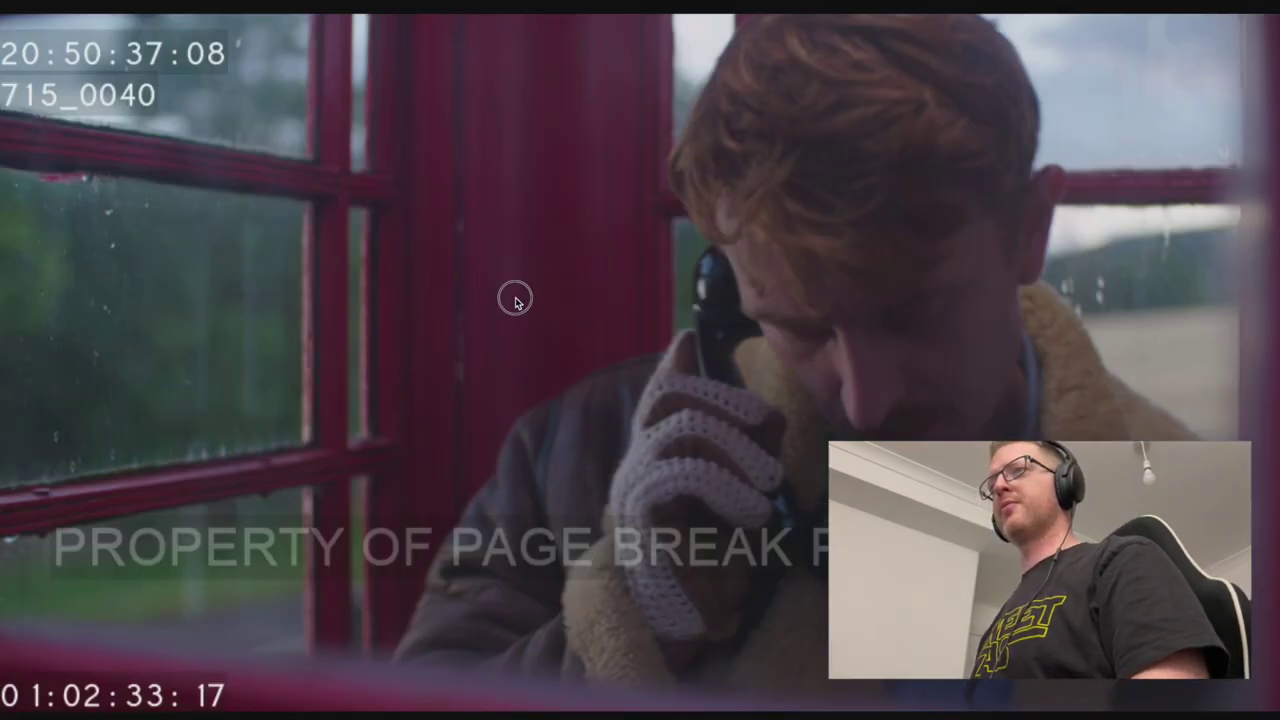
key(super+shift+f)
click(180, 335)
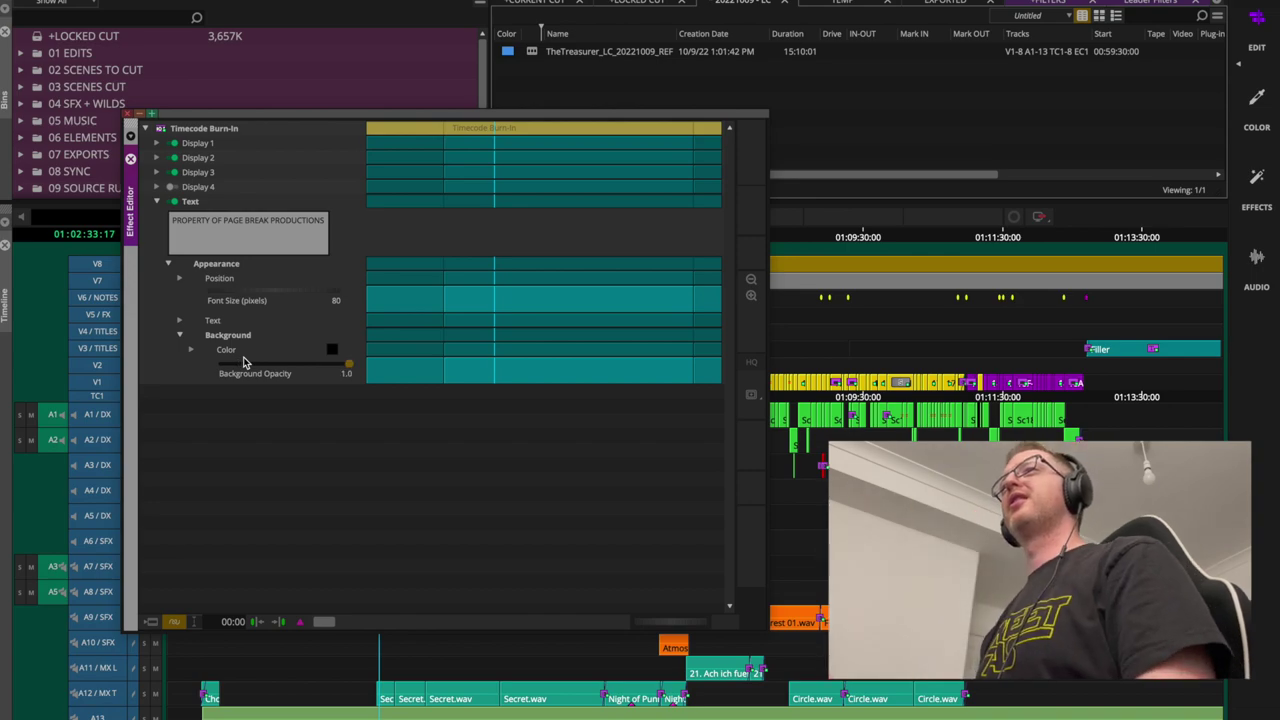
click(238, 364)
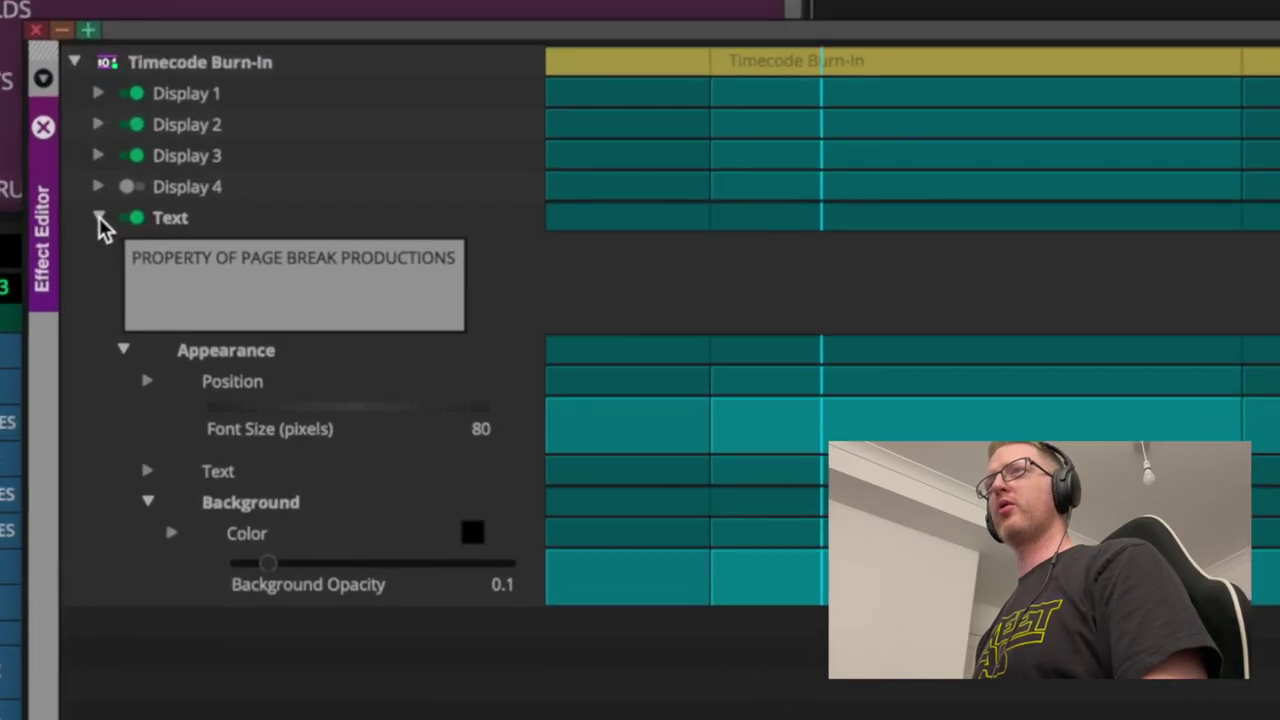
Review the burn-in's Display 3, 2 and 1 settings, then park the playhead at the sequence start
click(99, 217)
click(95, 154)
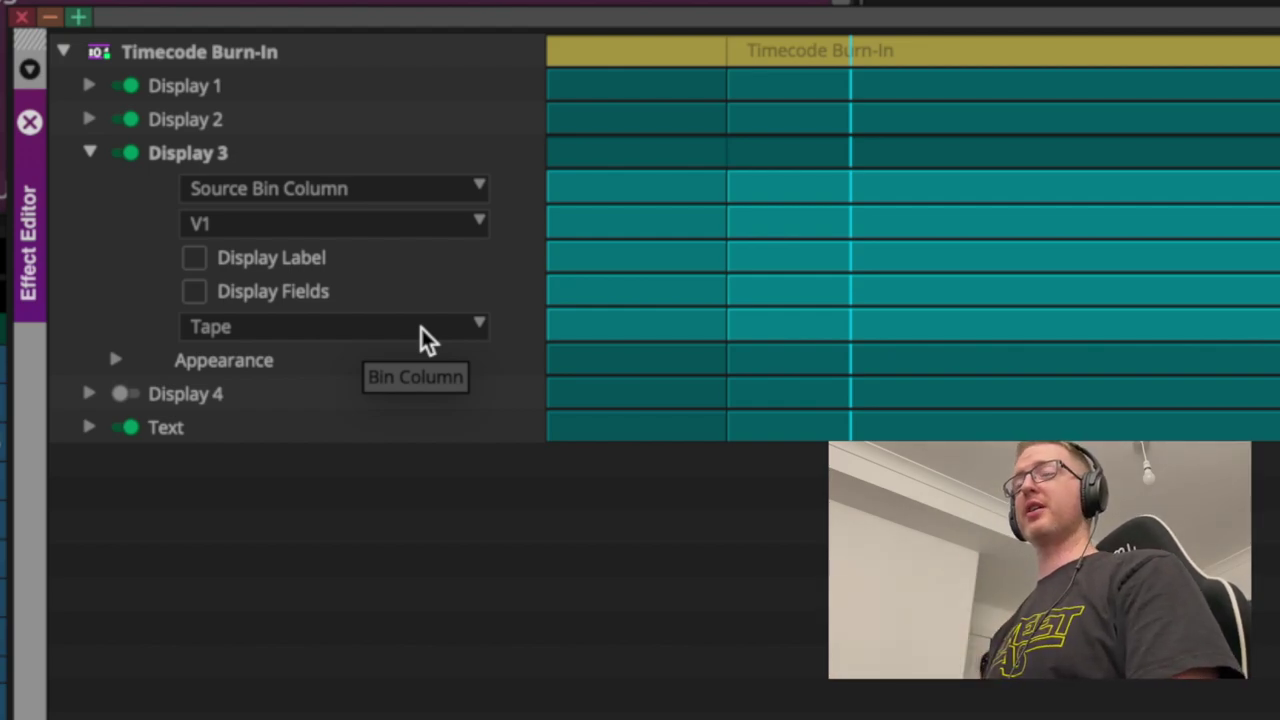
click(90, 153)
click(89, 119)
click(82, 119)
click(88, 90)
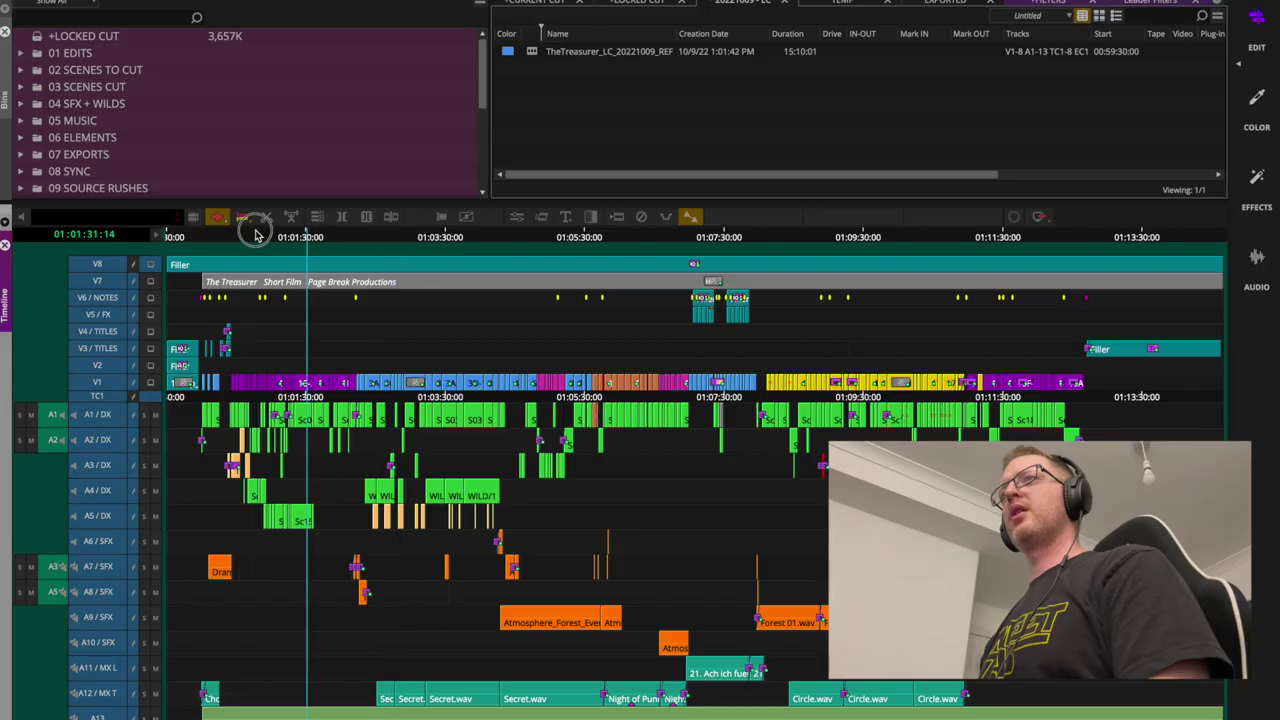
drag(255, 234, 166, 237)
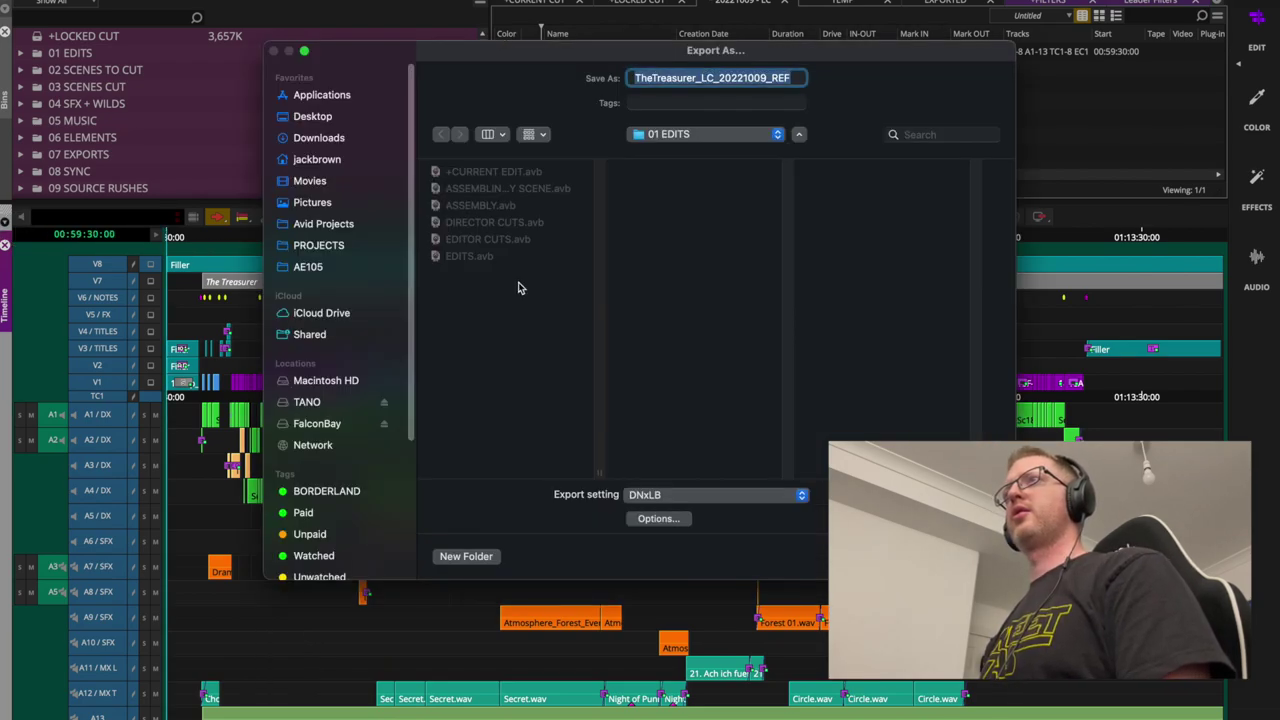
click(685, 499)
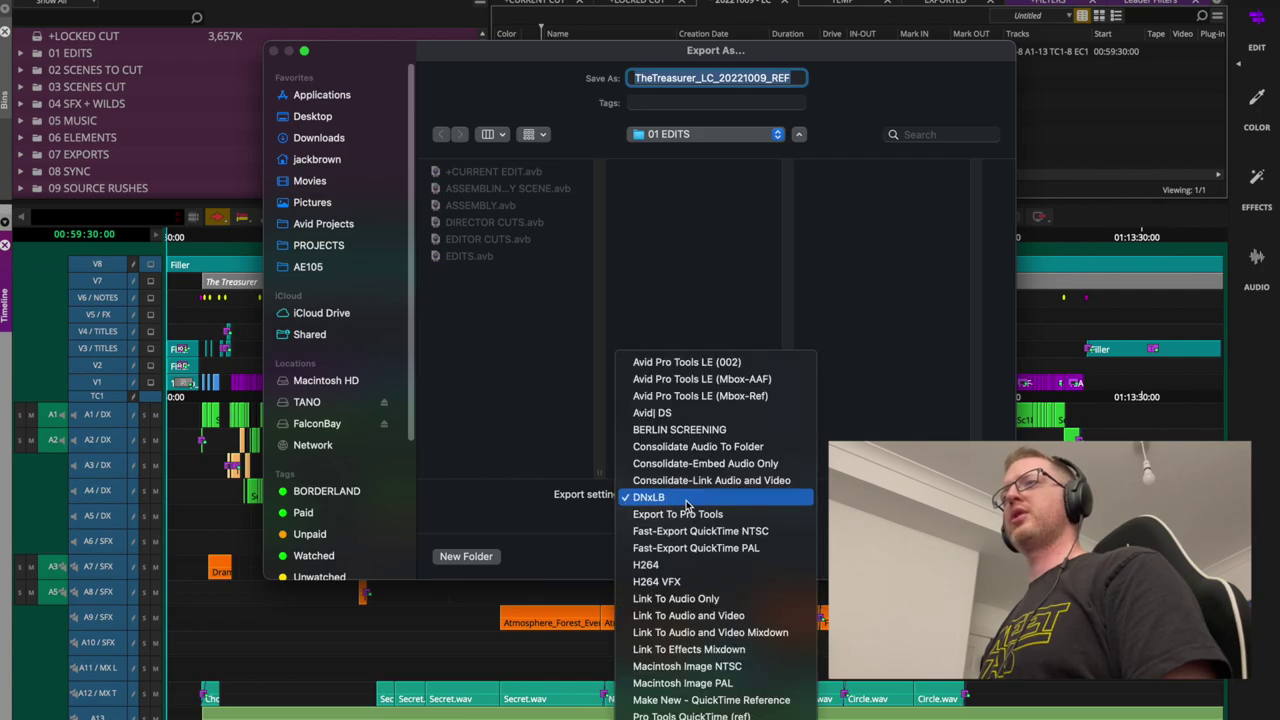
click(688, 565)
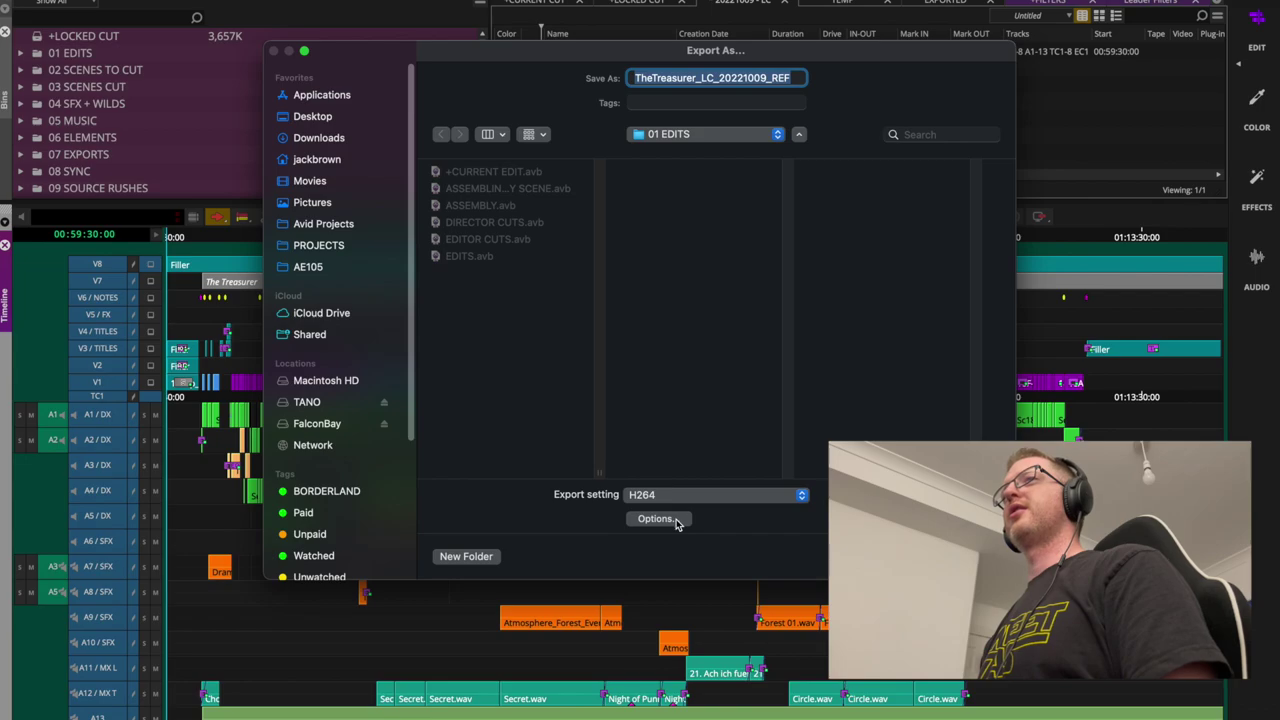
click(676, 521)
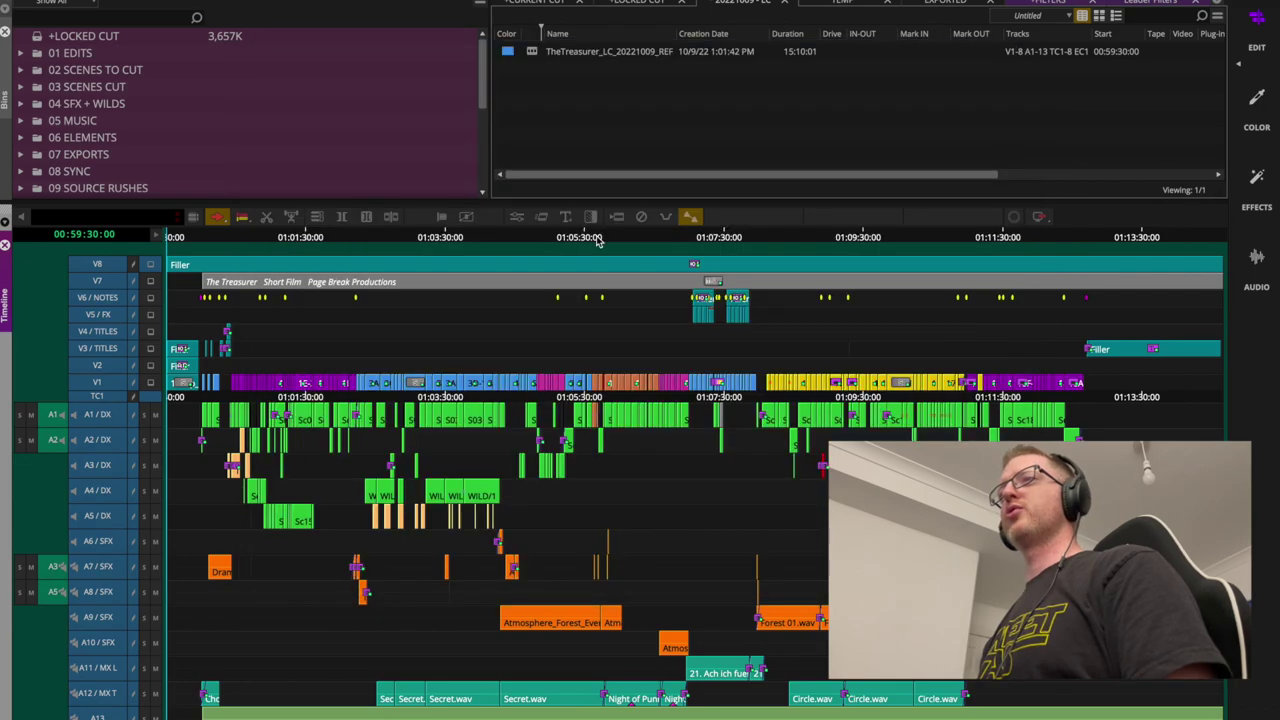
drag(616, 112, 466, 70)
click(375, 99)
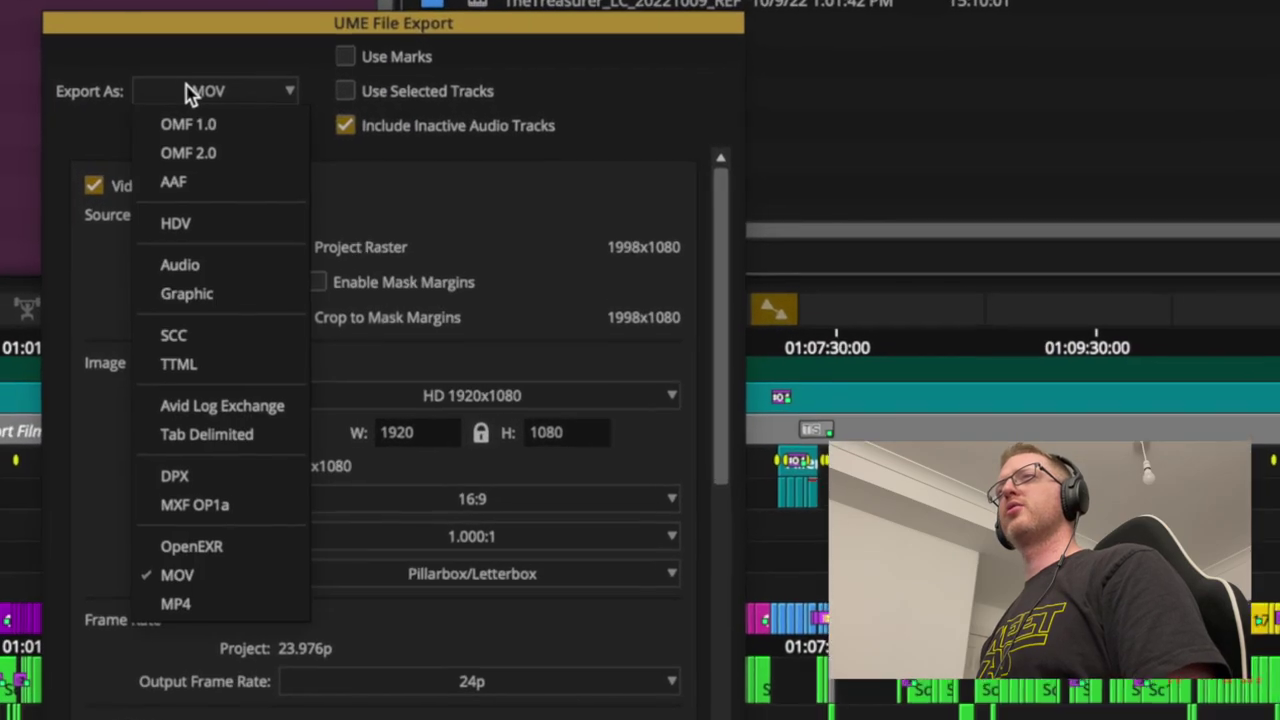
click(245, 574)
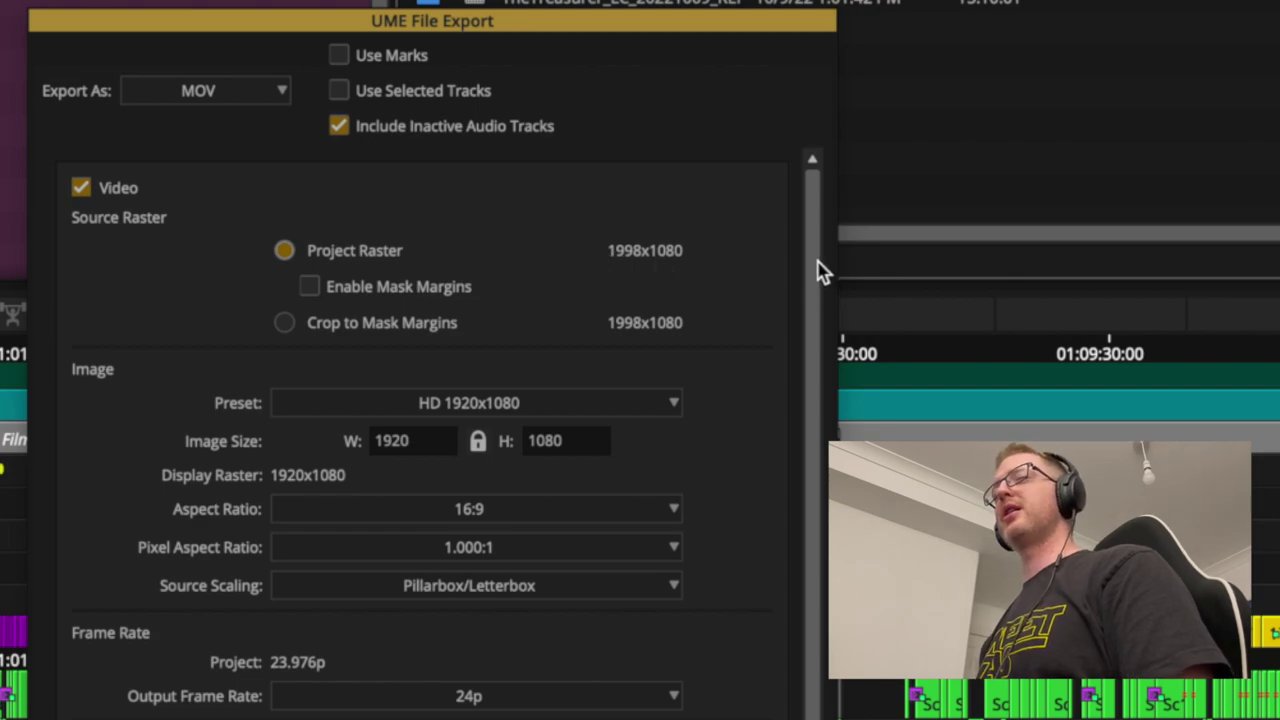
click(434, 563)
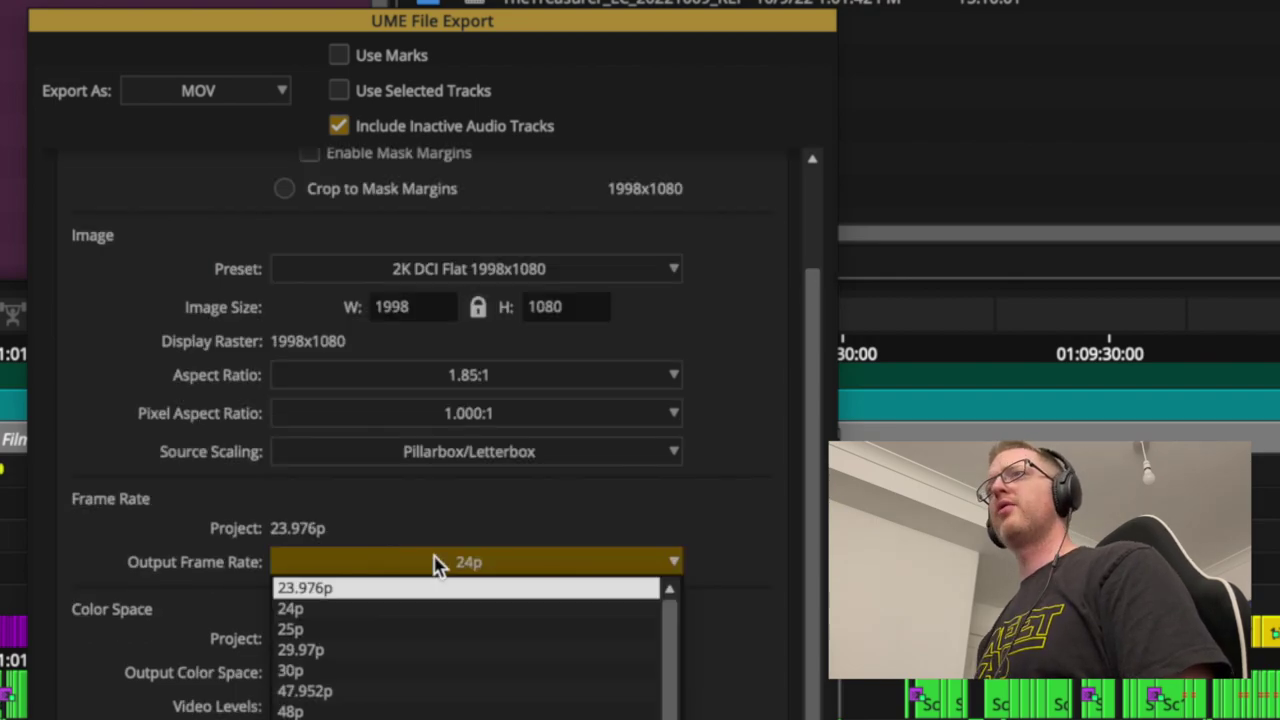
click(440, 589)
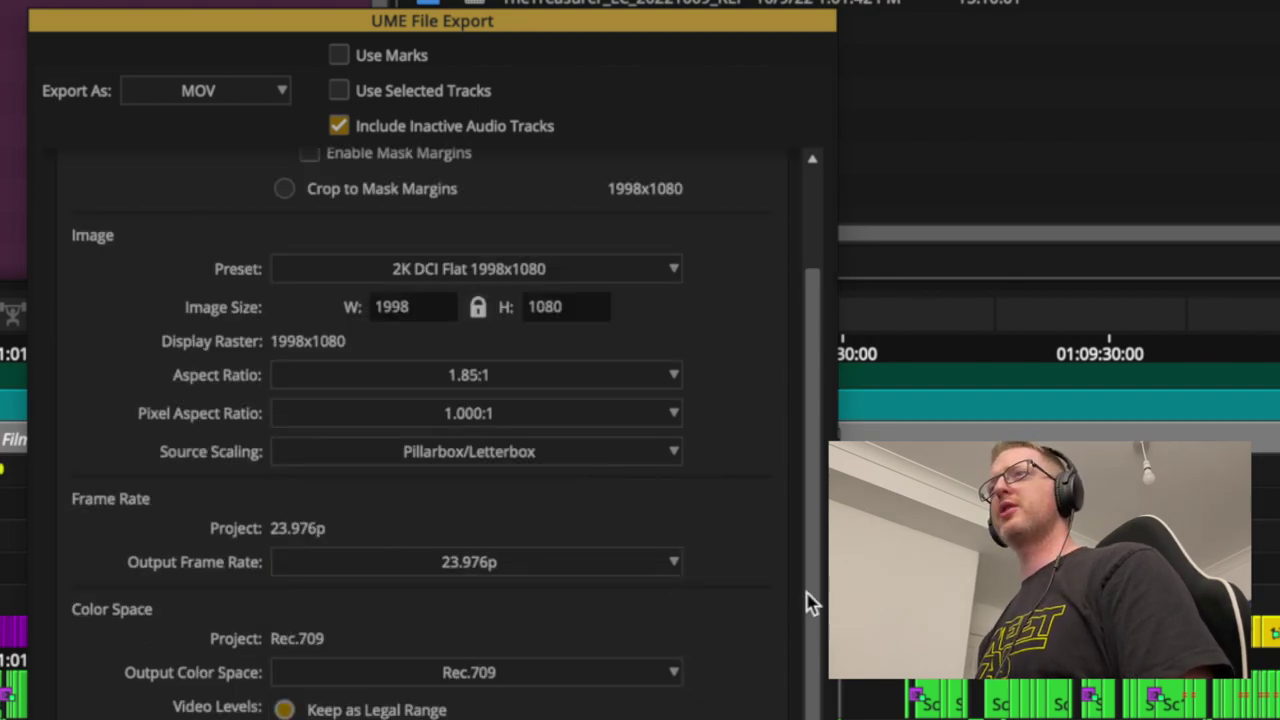
scroll(780, 637, down, 3)
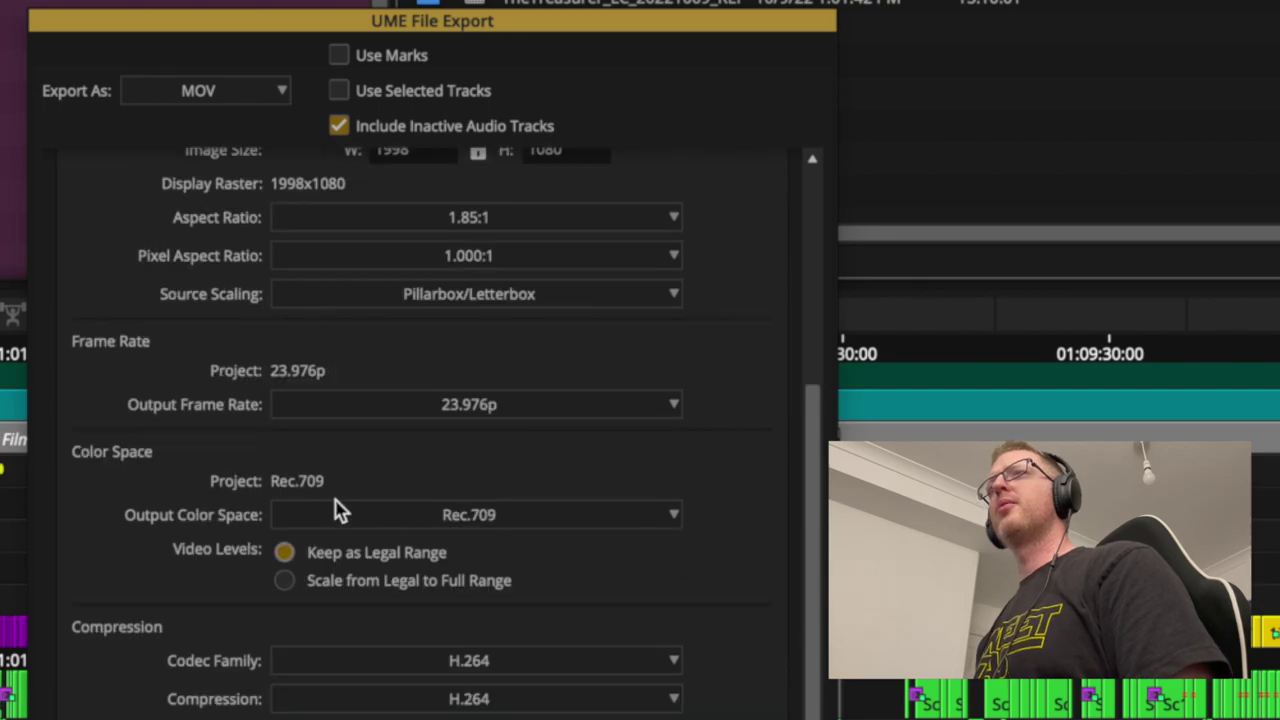
scroll(251, 528, up, 1)
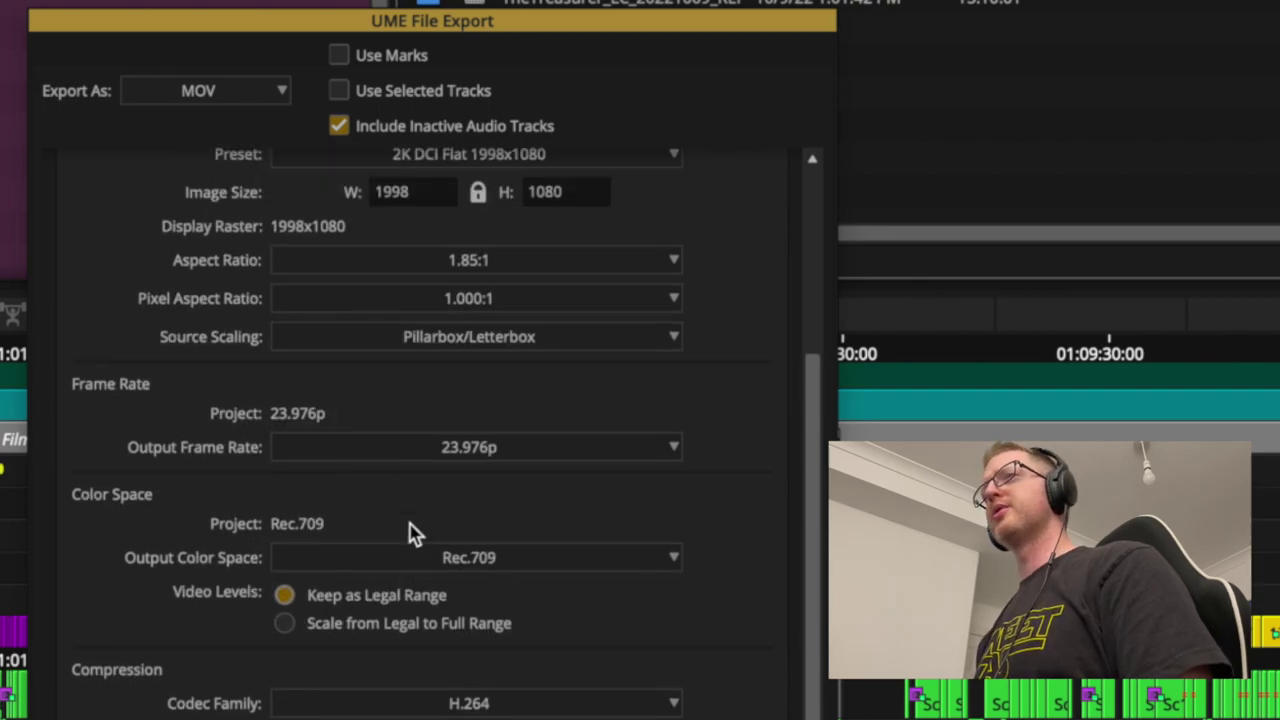
scroll(814, 537, down, 7)
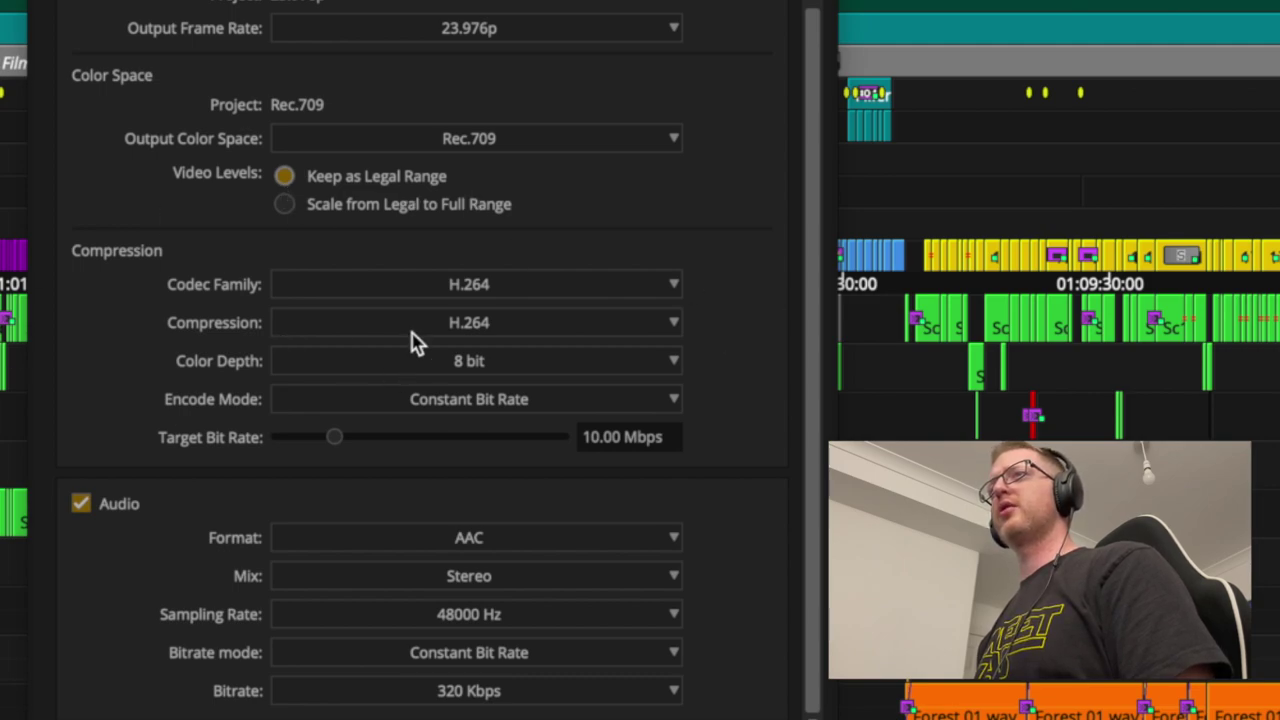
click(566, 298)
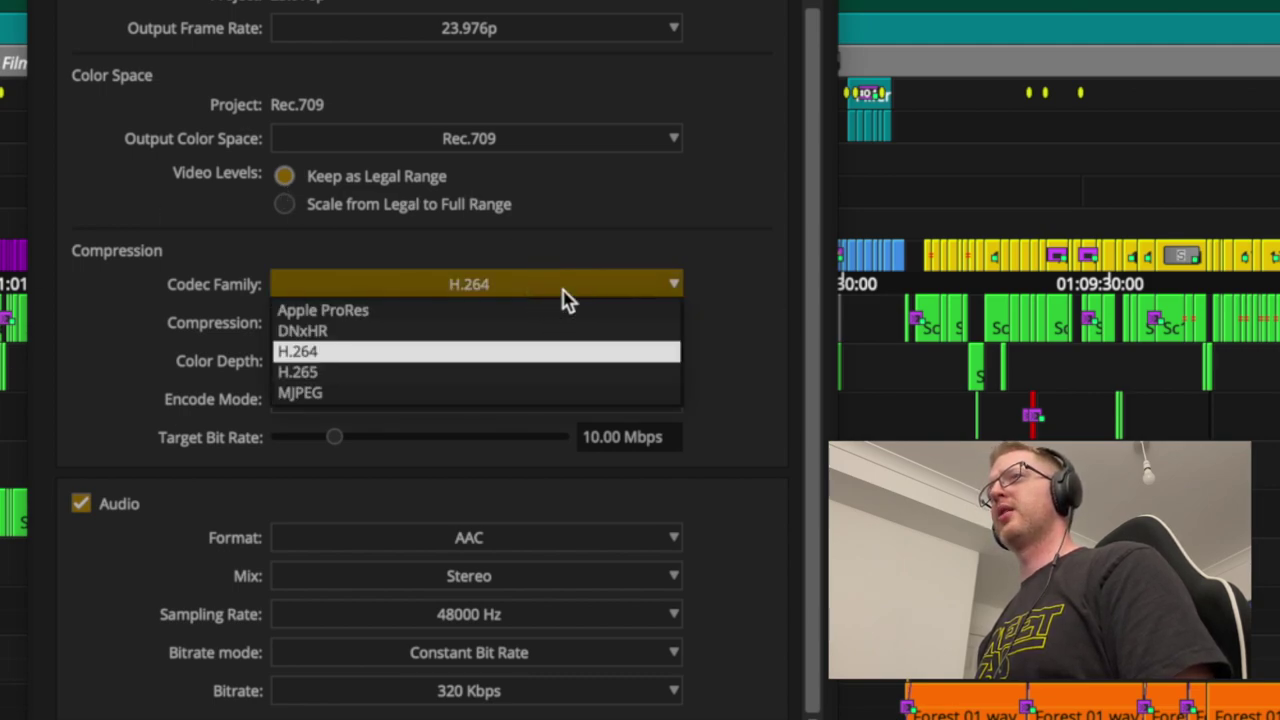
click(408, 351)
click(485, 323)
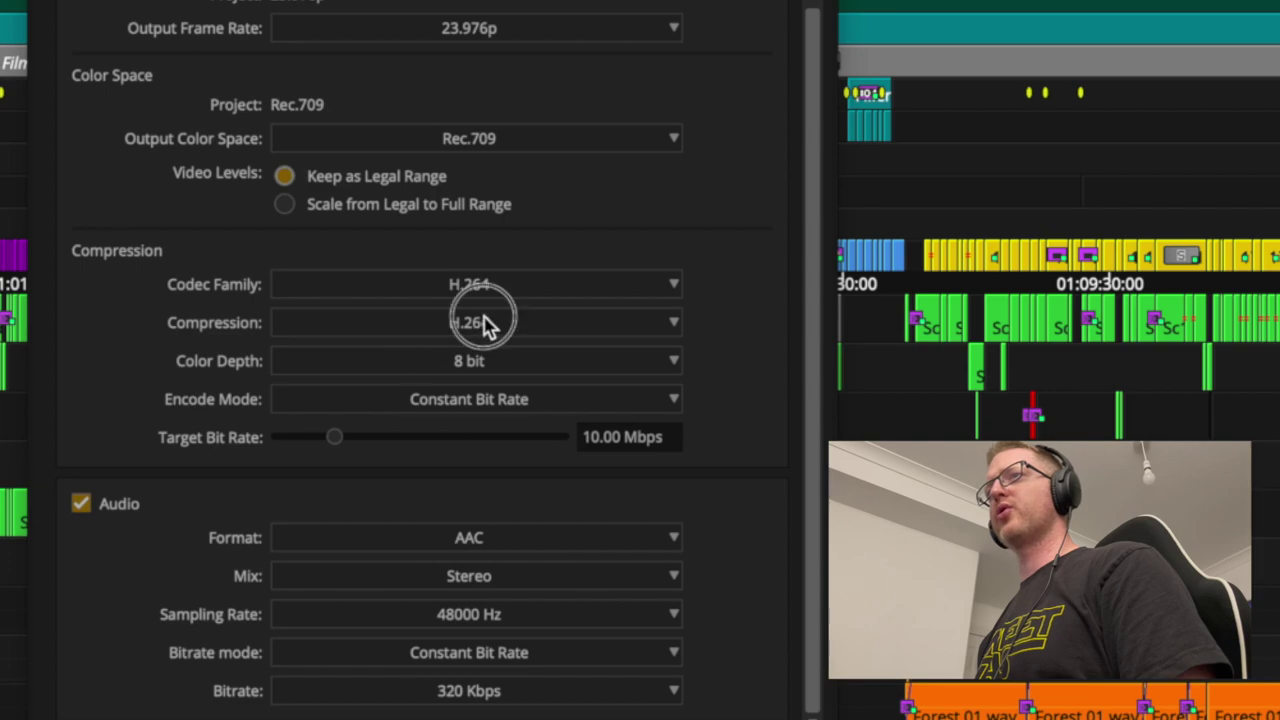
click(710, 342)
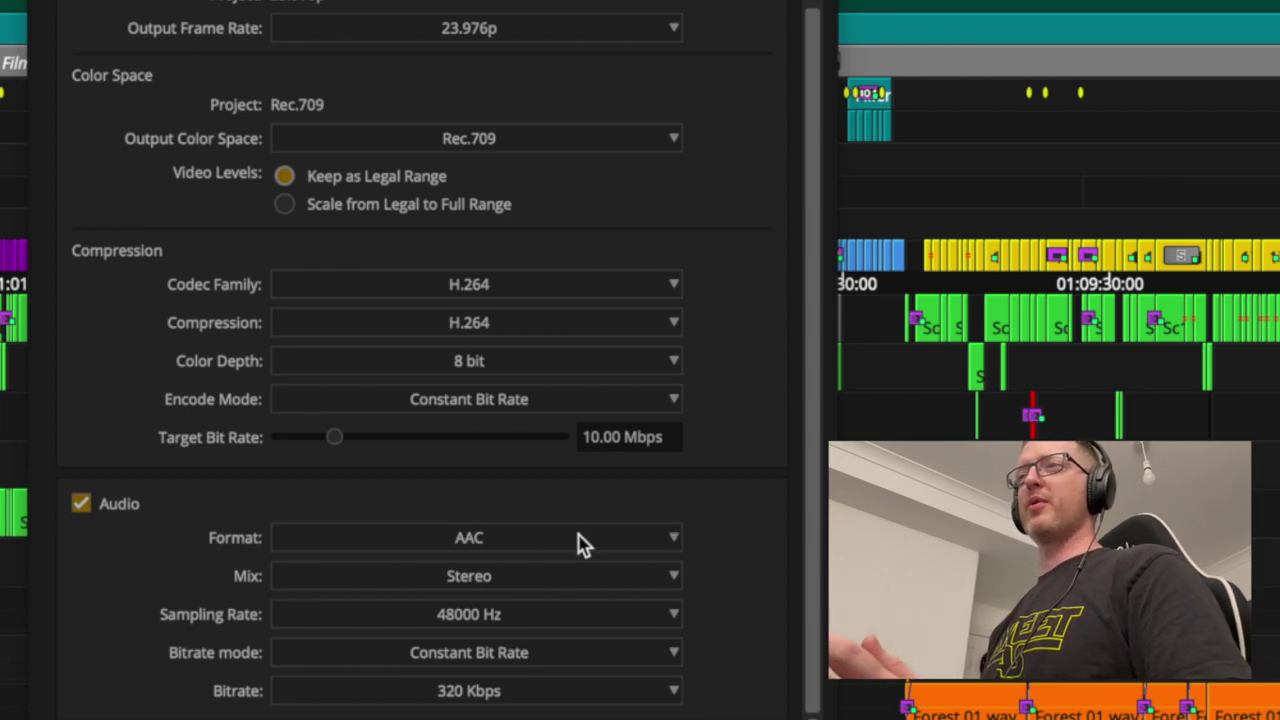
click(727, 532)
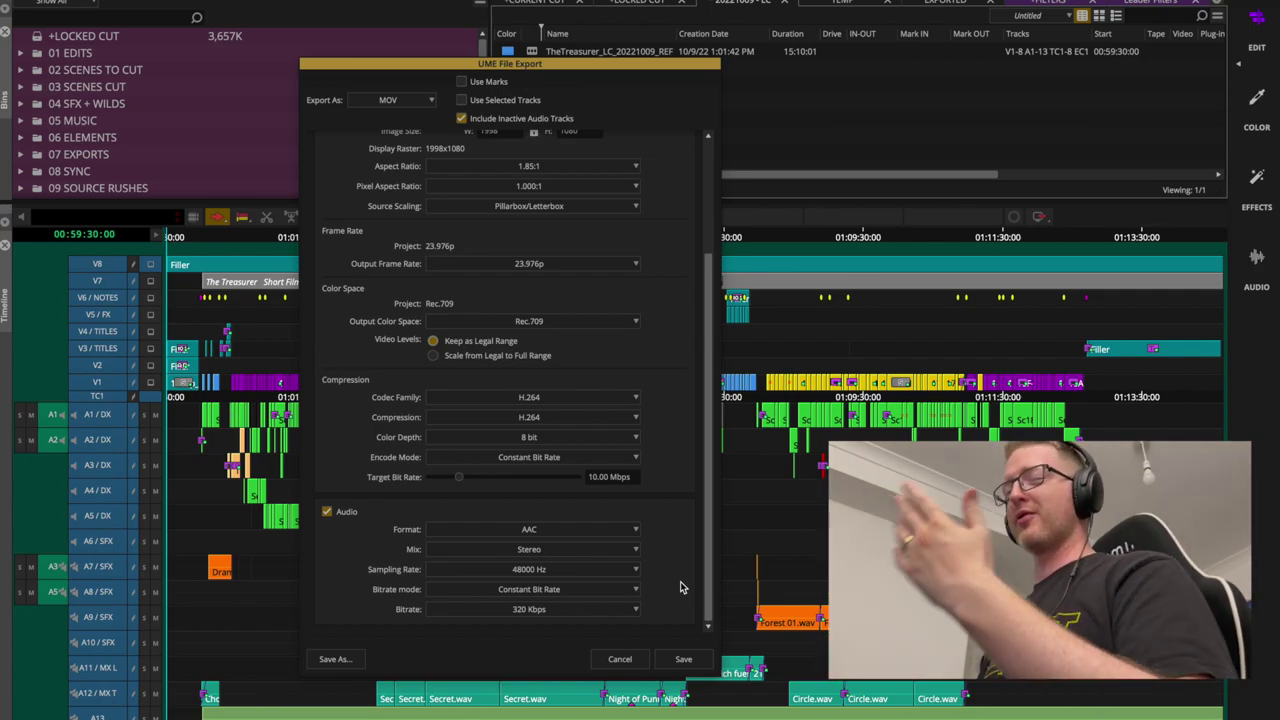
Export the H.264 guide picture into GRADE > 04 GUIDE PICTURE and return the playhead to the start
click(622, 659)
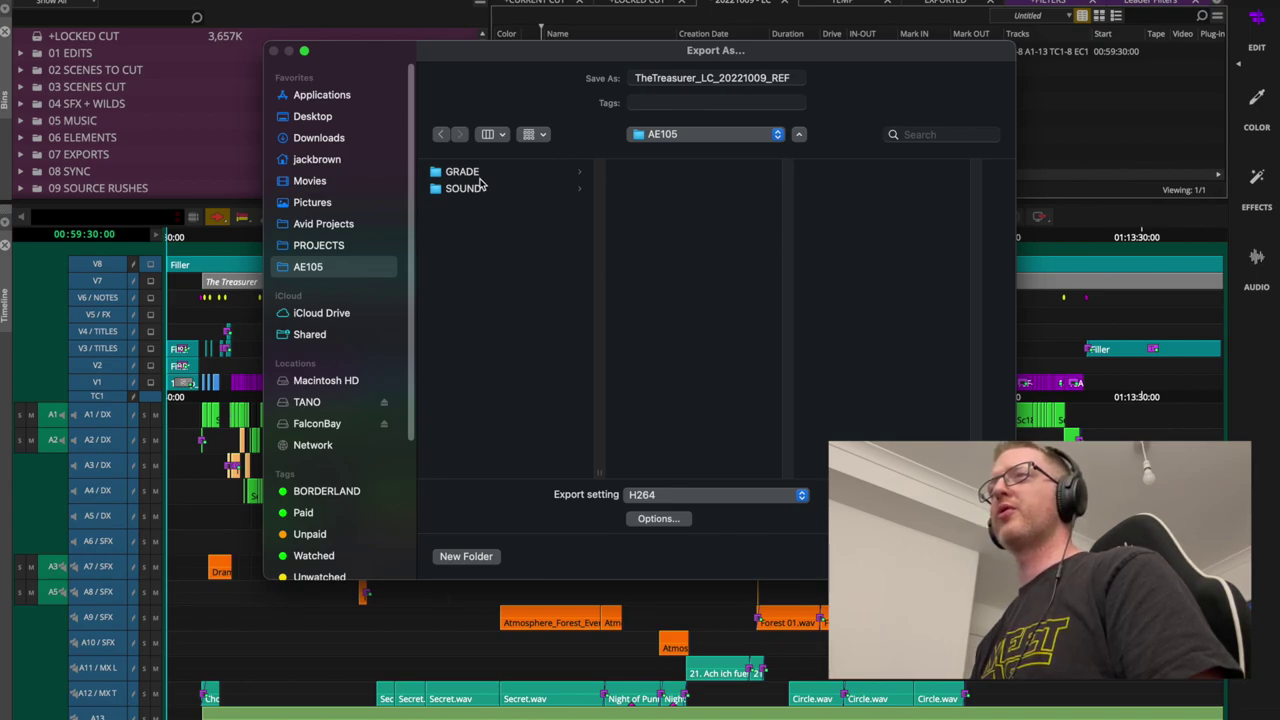
click(489, 173)
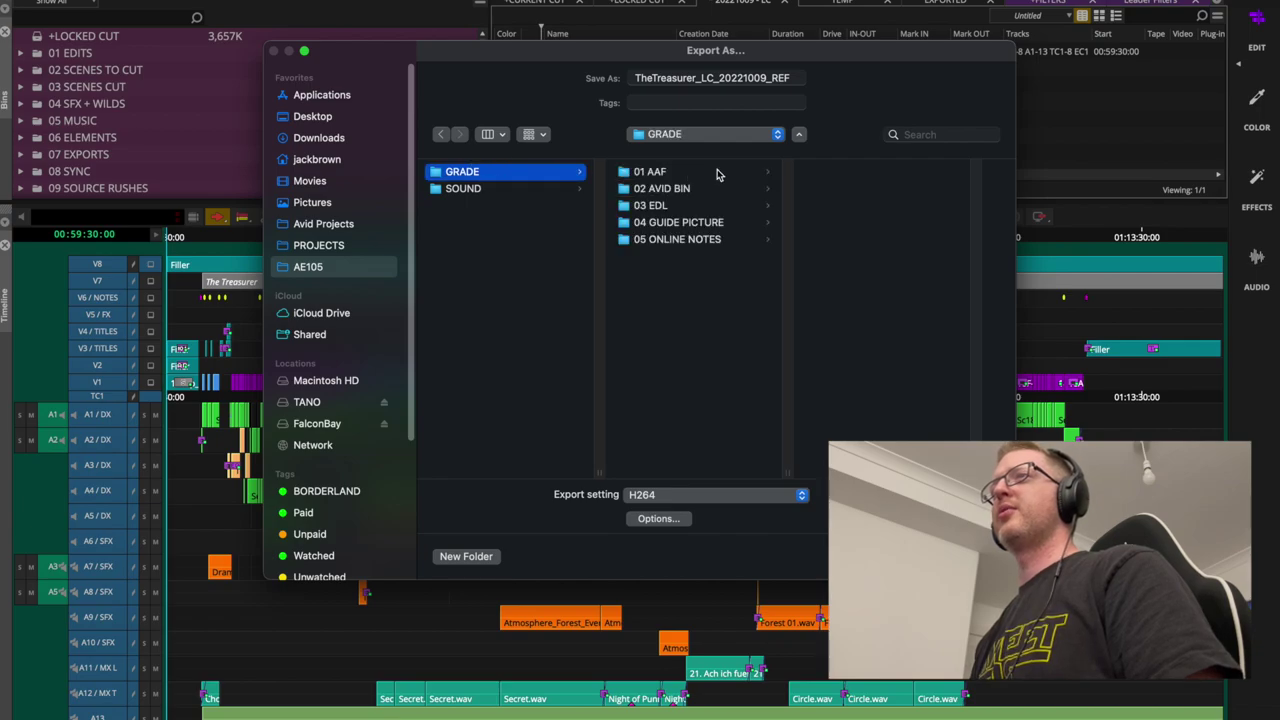
click(677, 224)
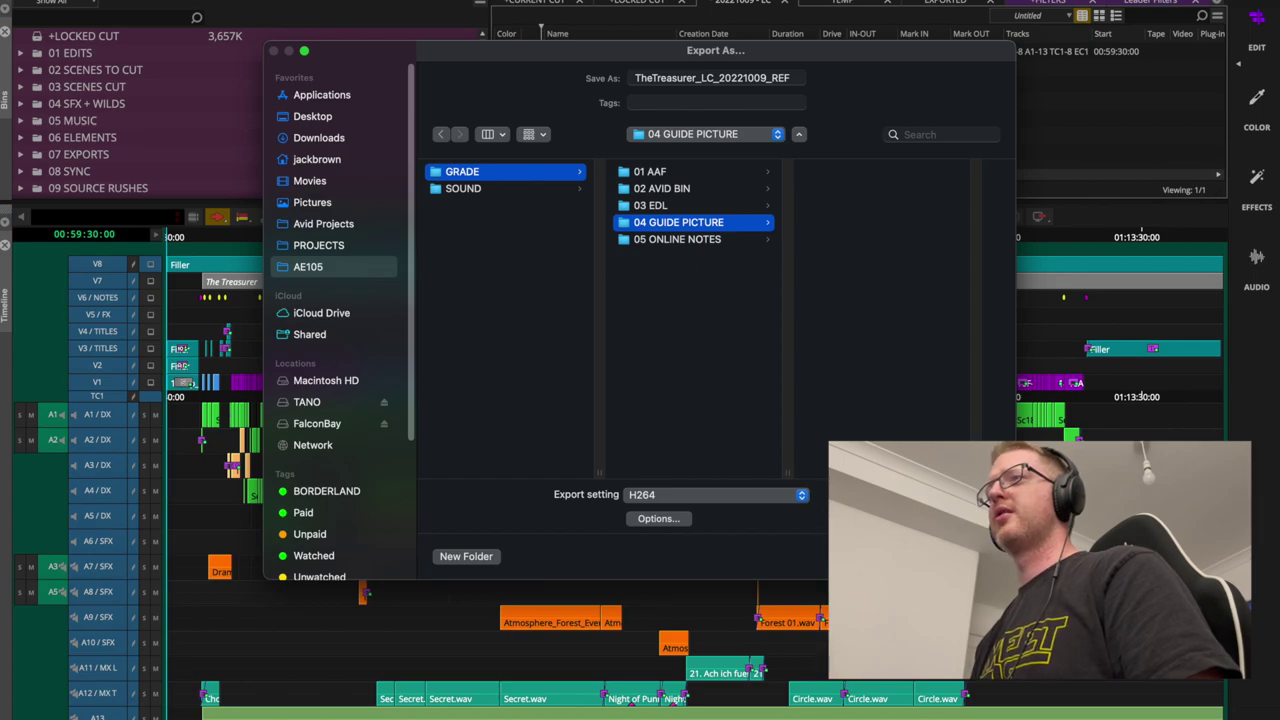
key(Return)
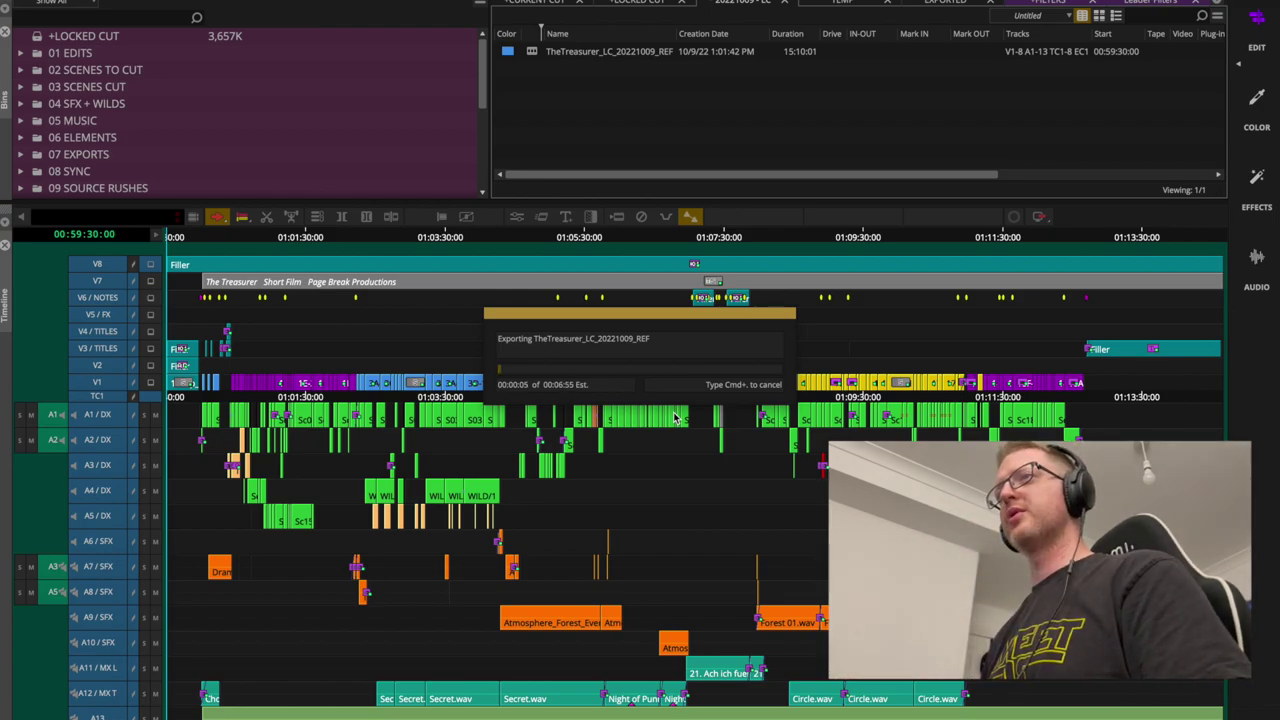
click(182, 238)
key(Home)
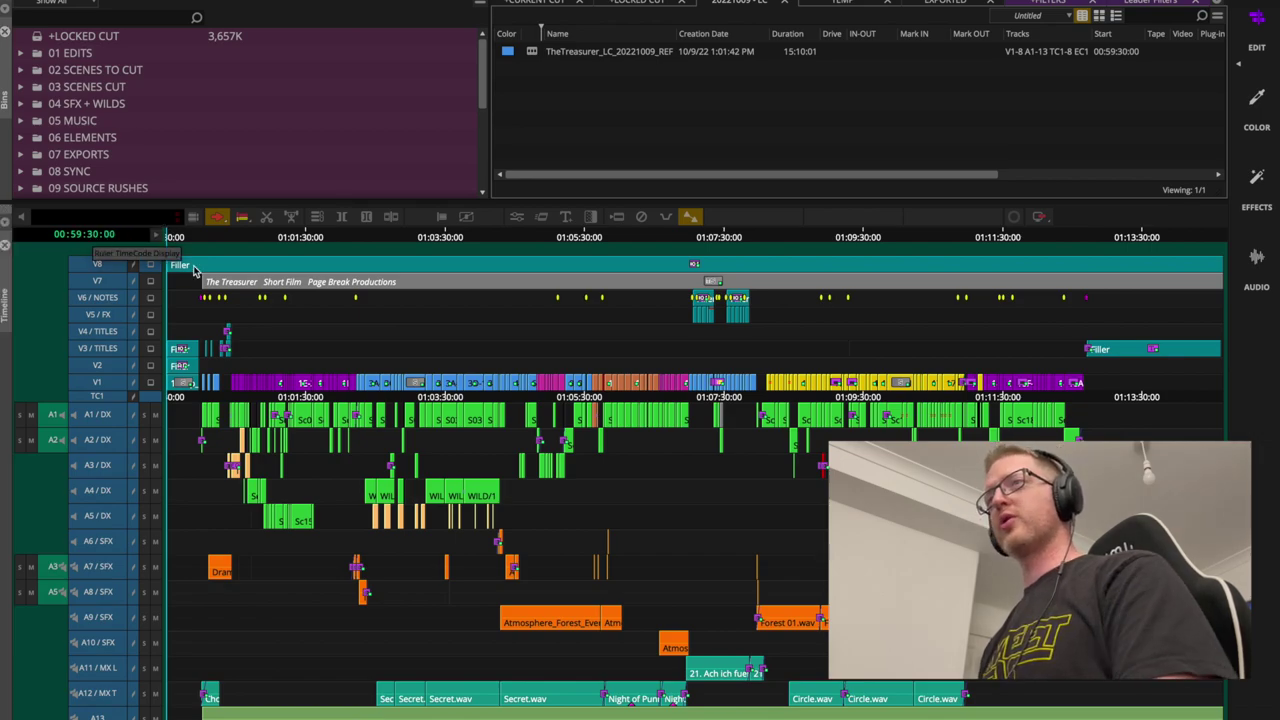
Open the Markers list and select markers 0002 through 0035, sorted by timecode
key(ctrl+m)
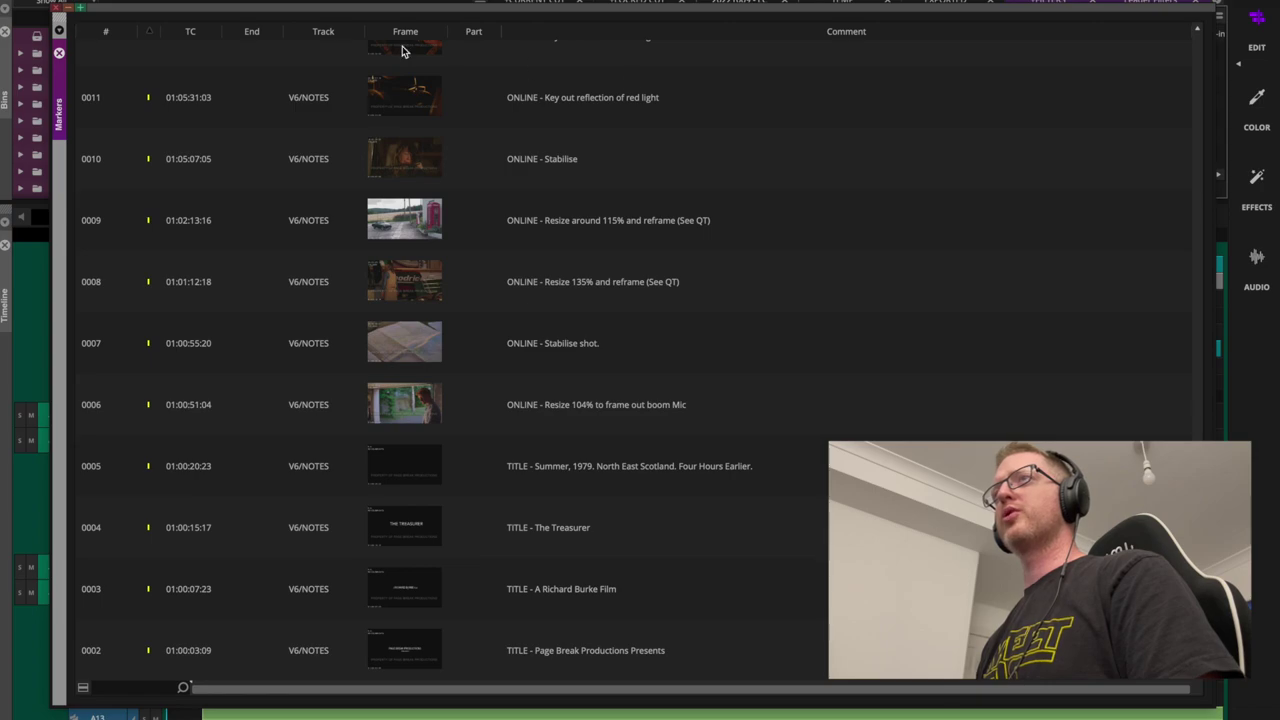
click(412, 0)
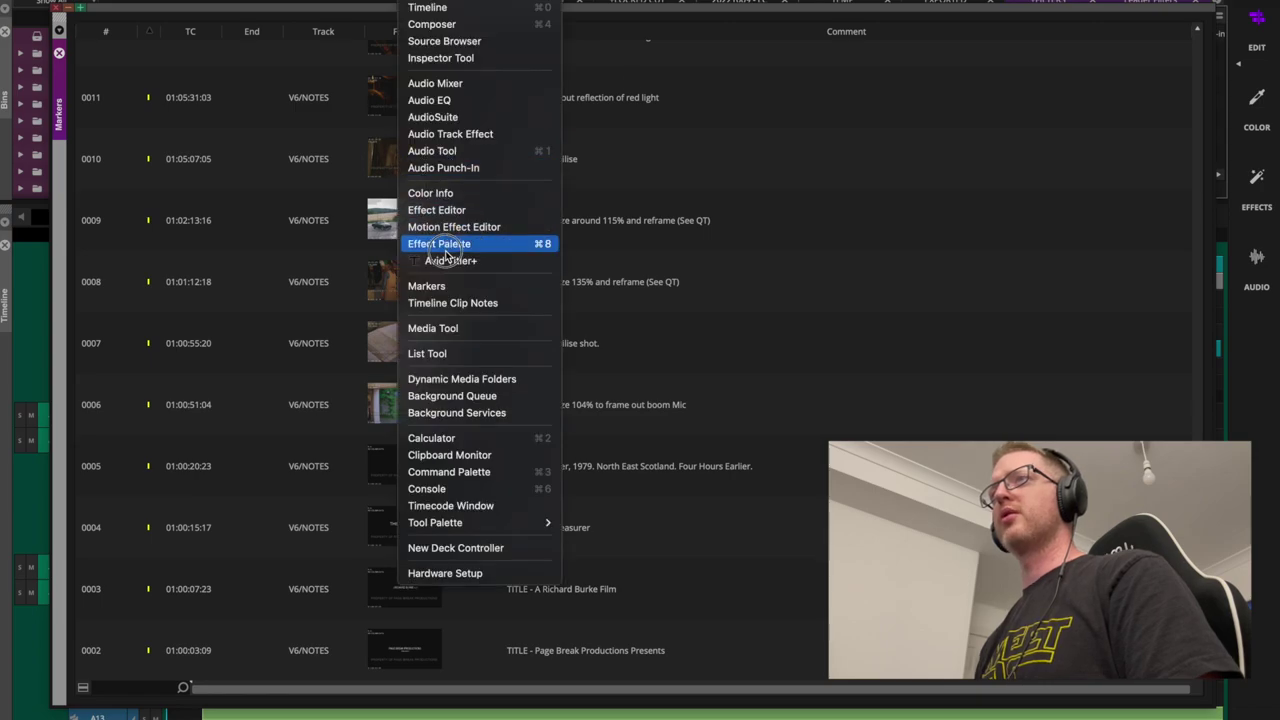
click(500, 289)
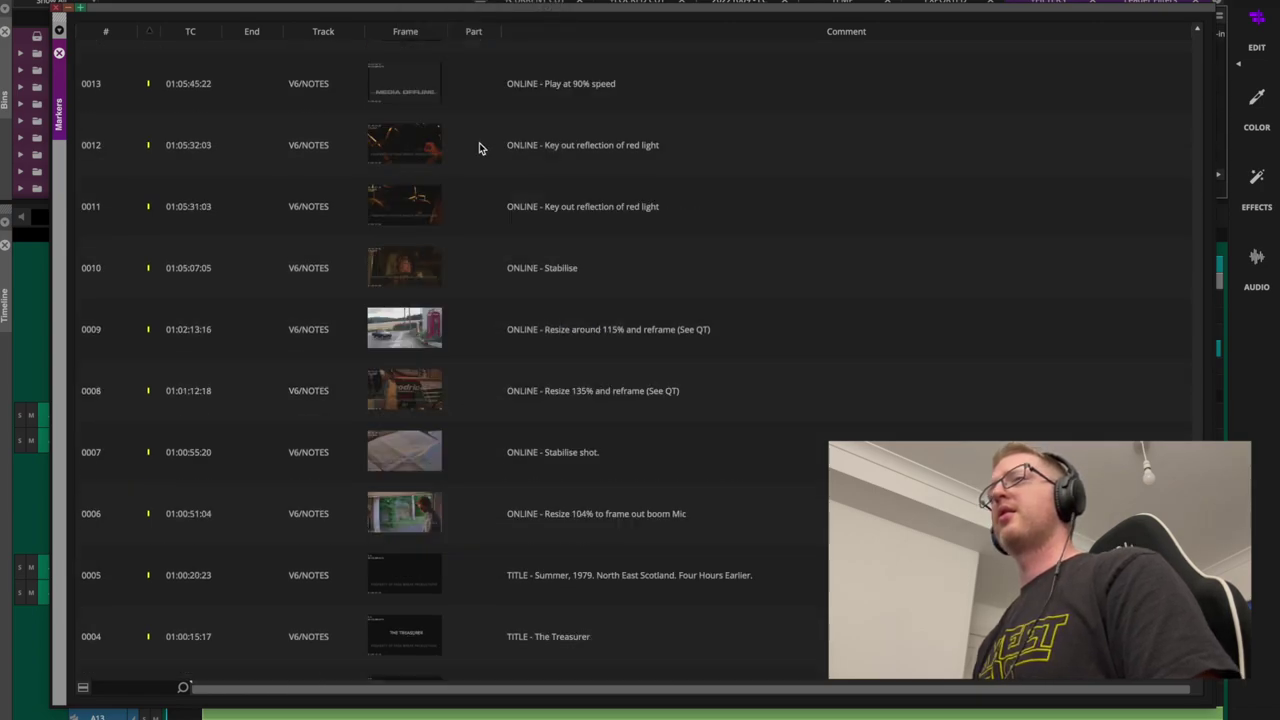
scroll(482, 152, up, 10)
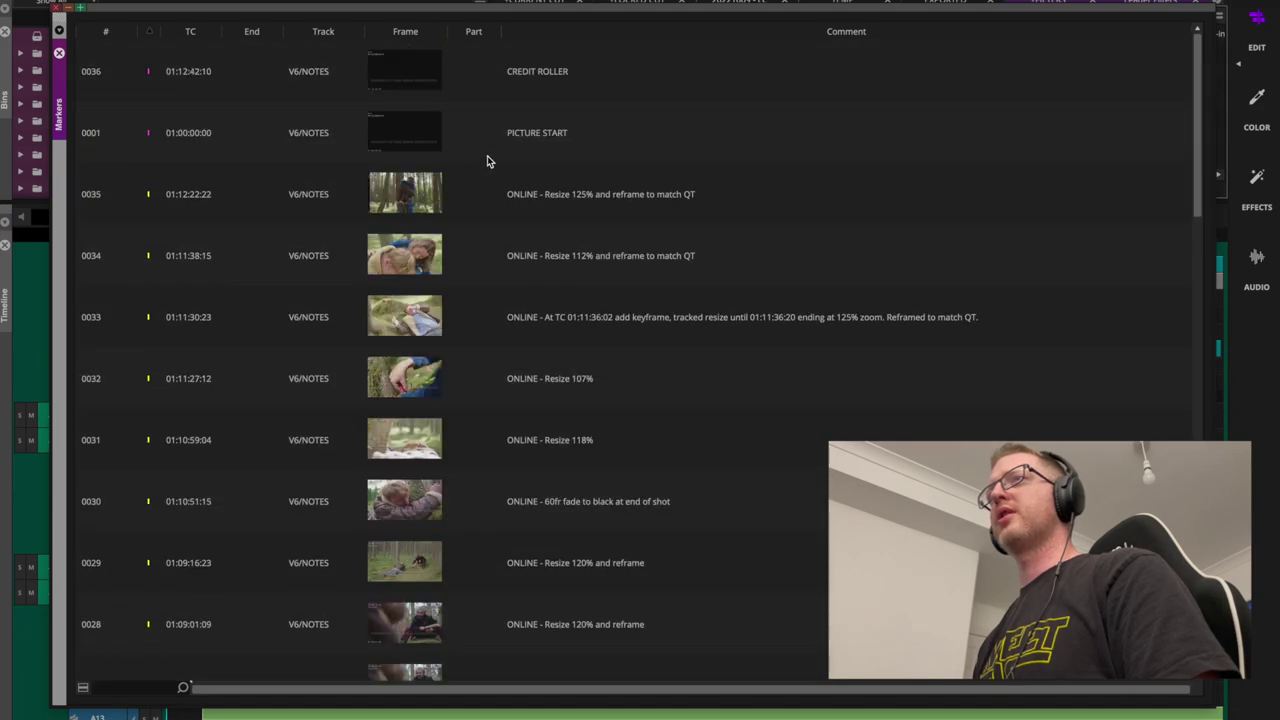
click(474, 204)
scroll(546, 320, down, 10)
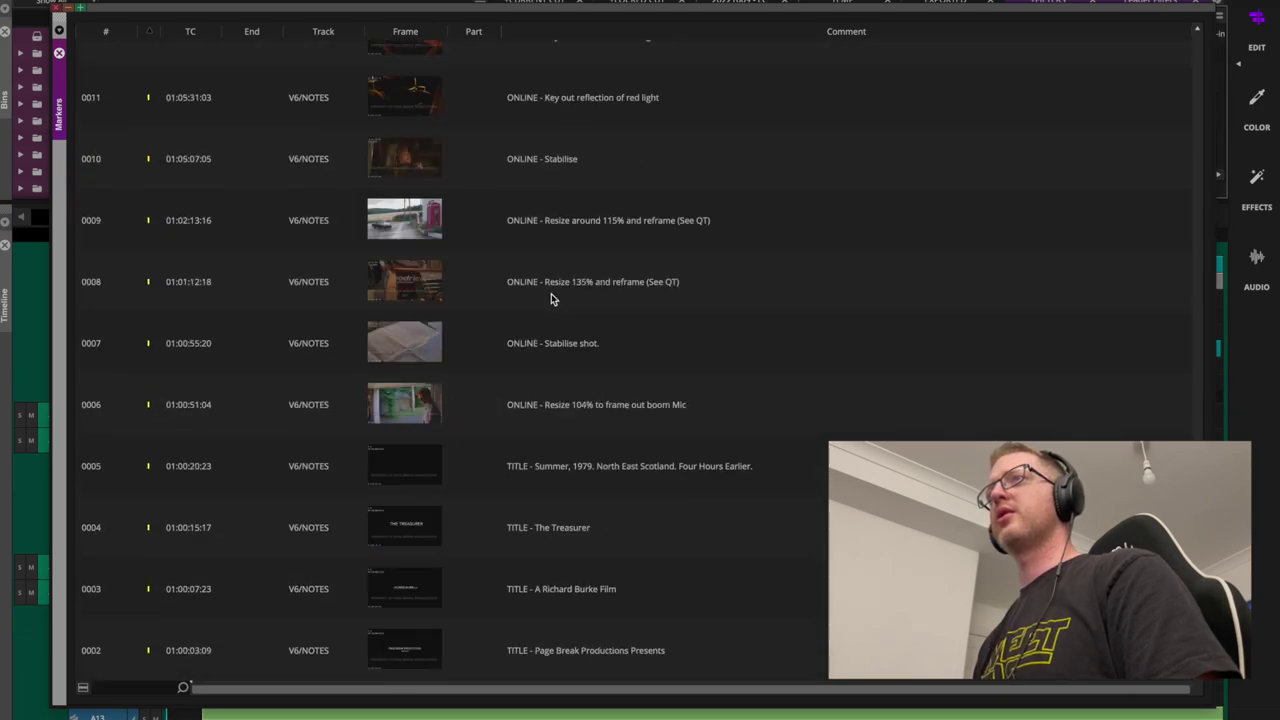
shift+click(461, 650)
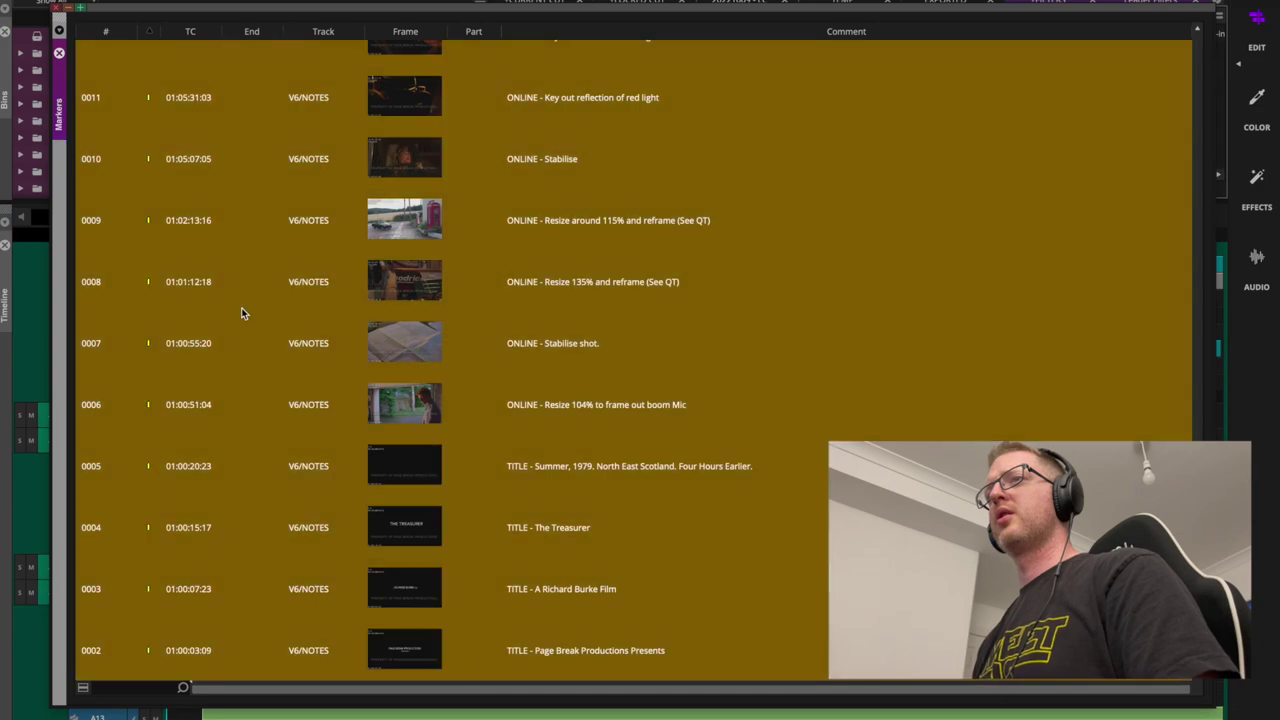
click(203, 38)
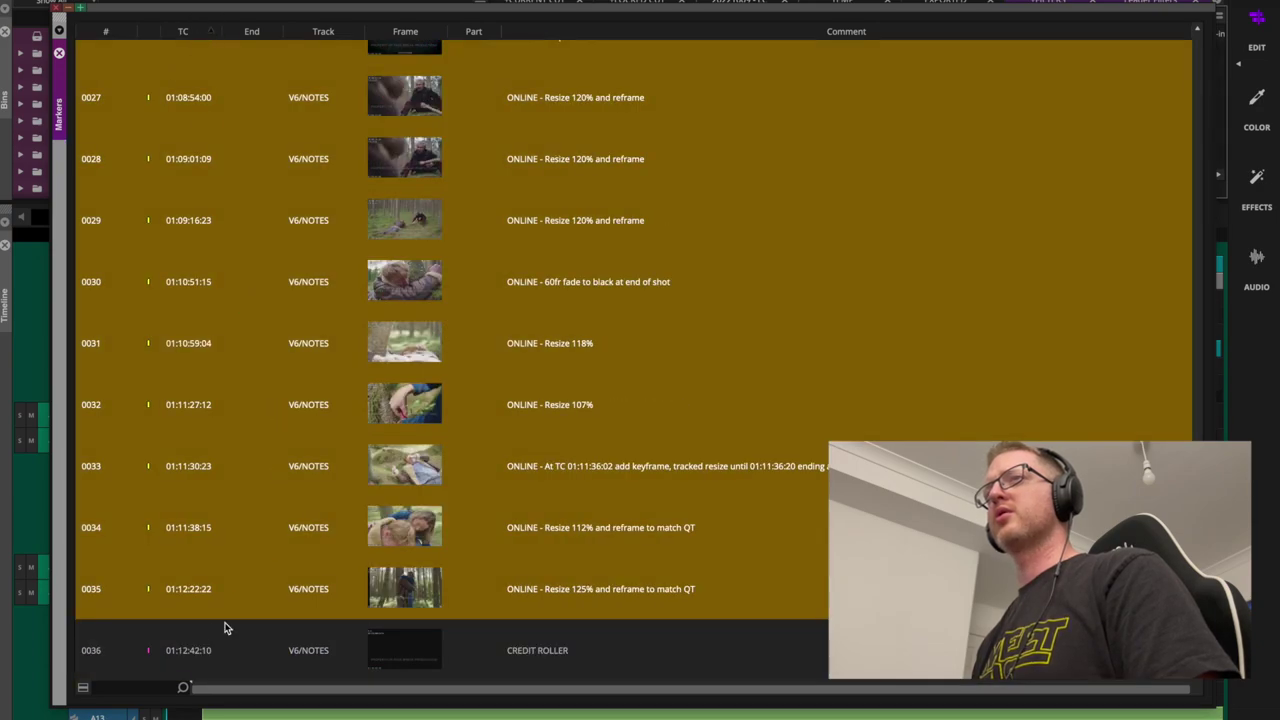
scroll(236, 423, up, 15)
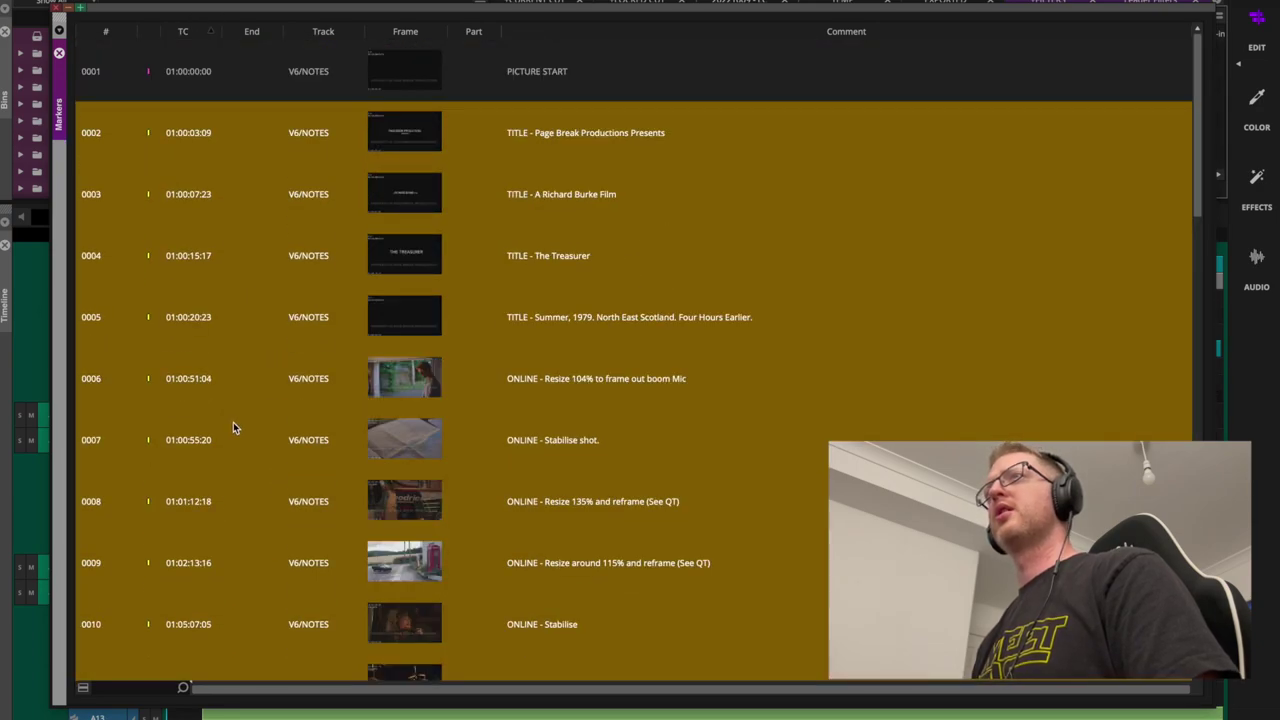
Export the selected markers as text TheTreasurer_LC_20221009_Notes into GRADE > 05 ONLINE NOTES
right_click(86, 694)
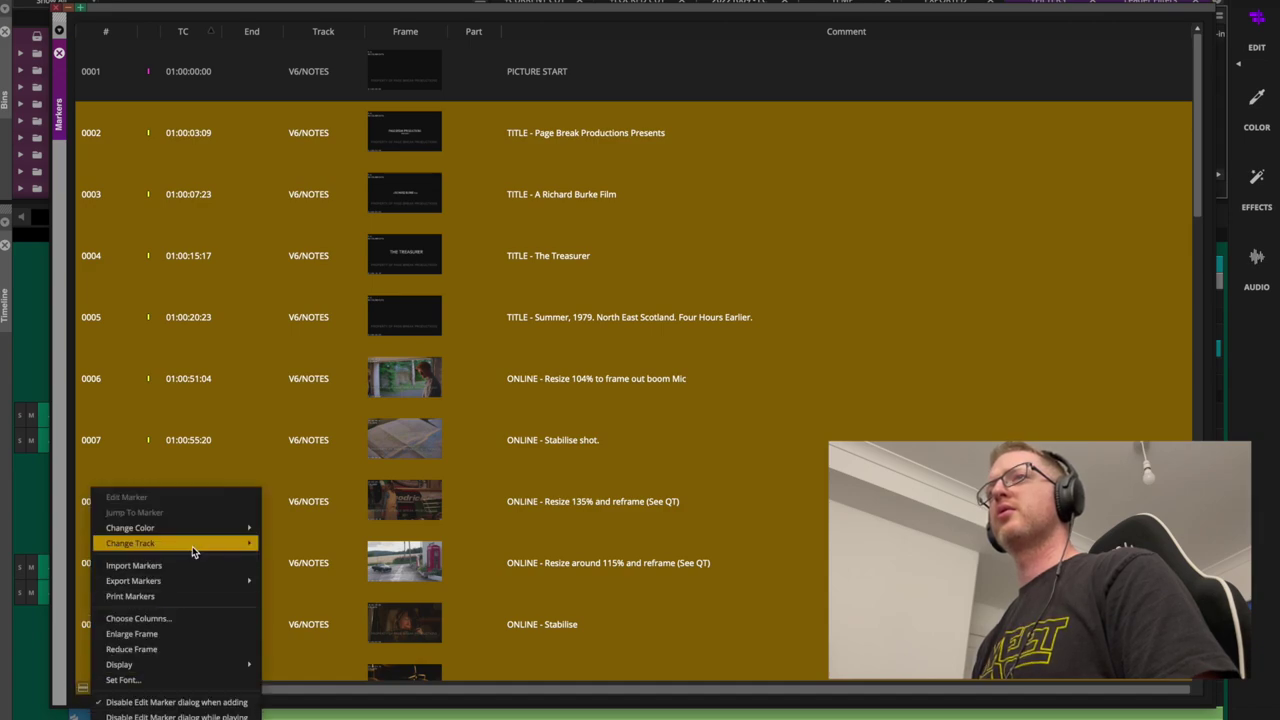
mouse_move(229, 580)
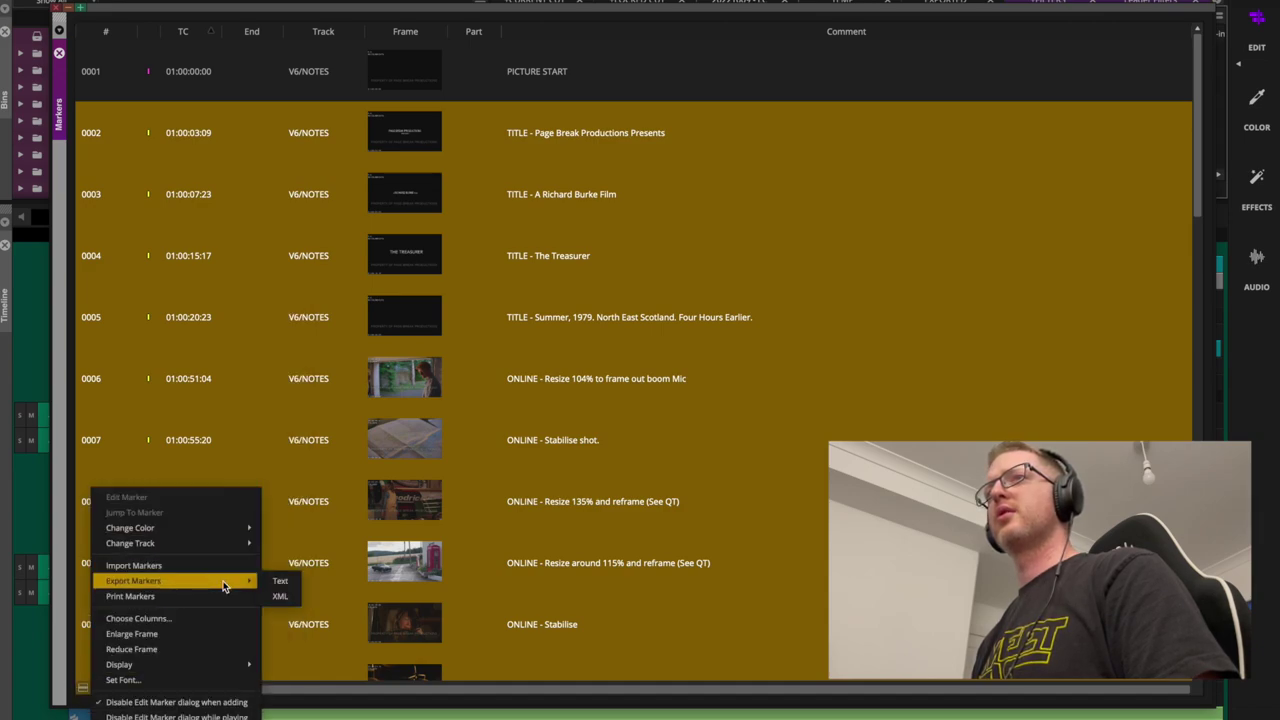
click(280, 582)
click(638, 377)
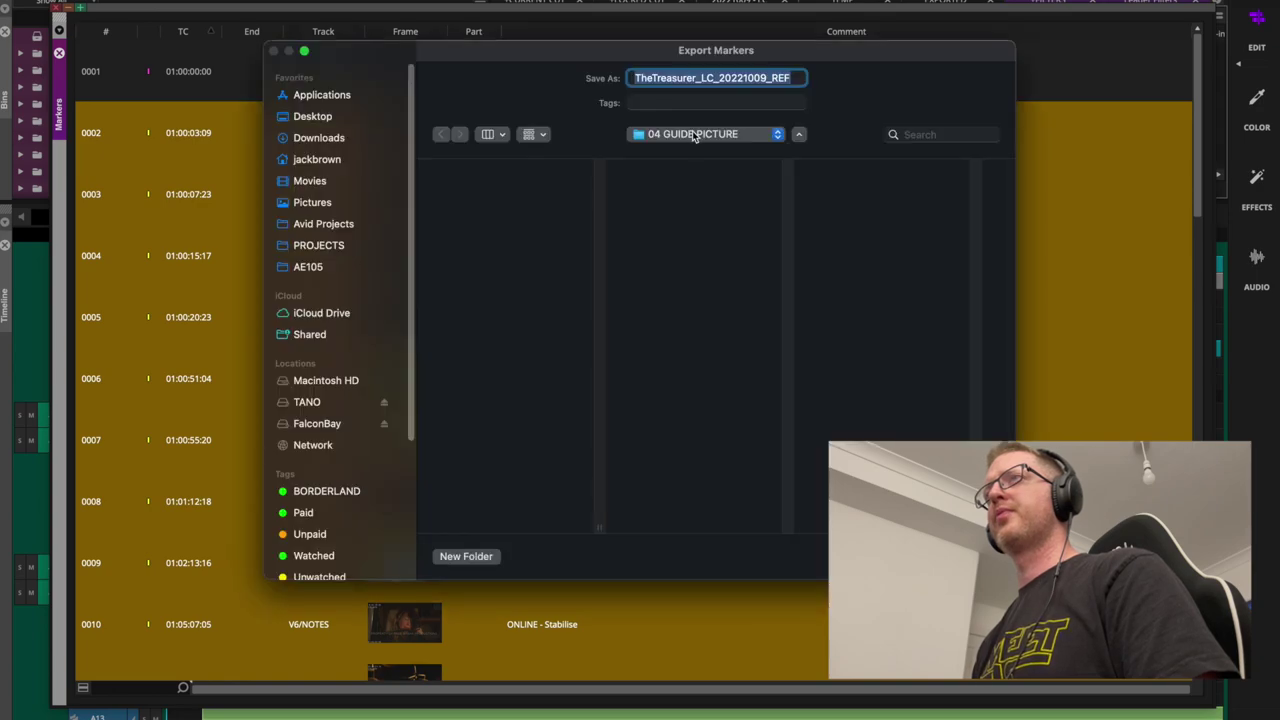
click(694, 136)
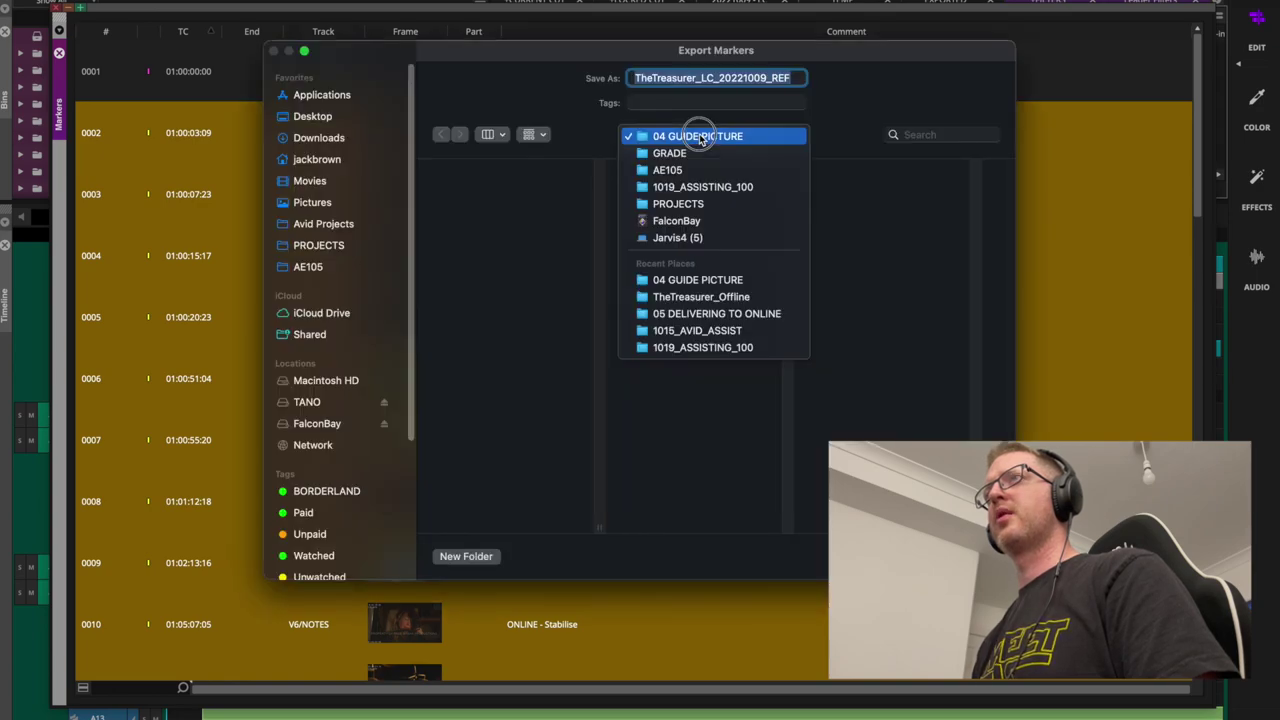
click(711, 160)
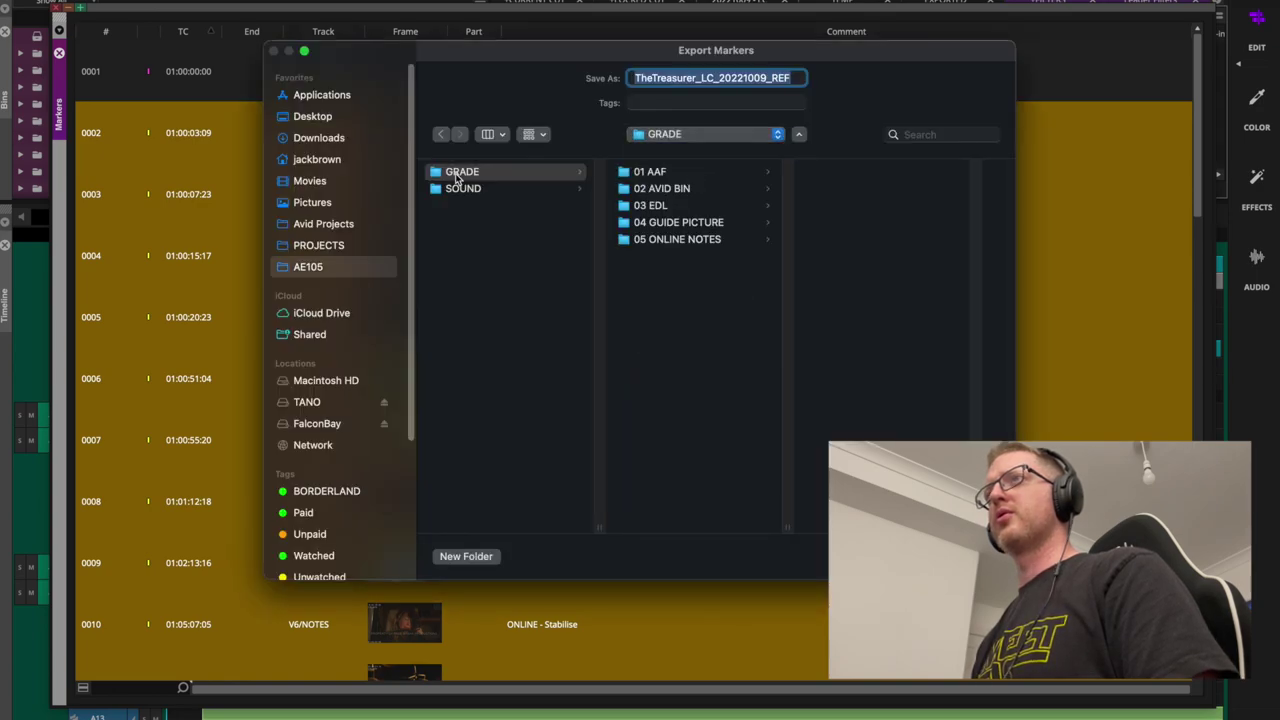
click(665, 244)
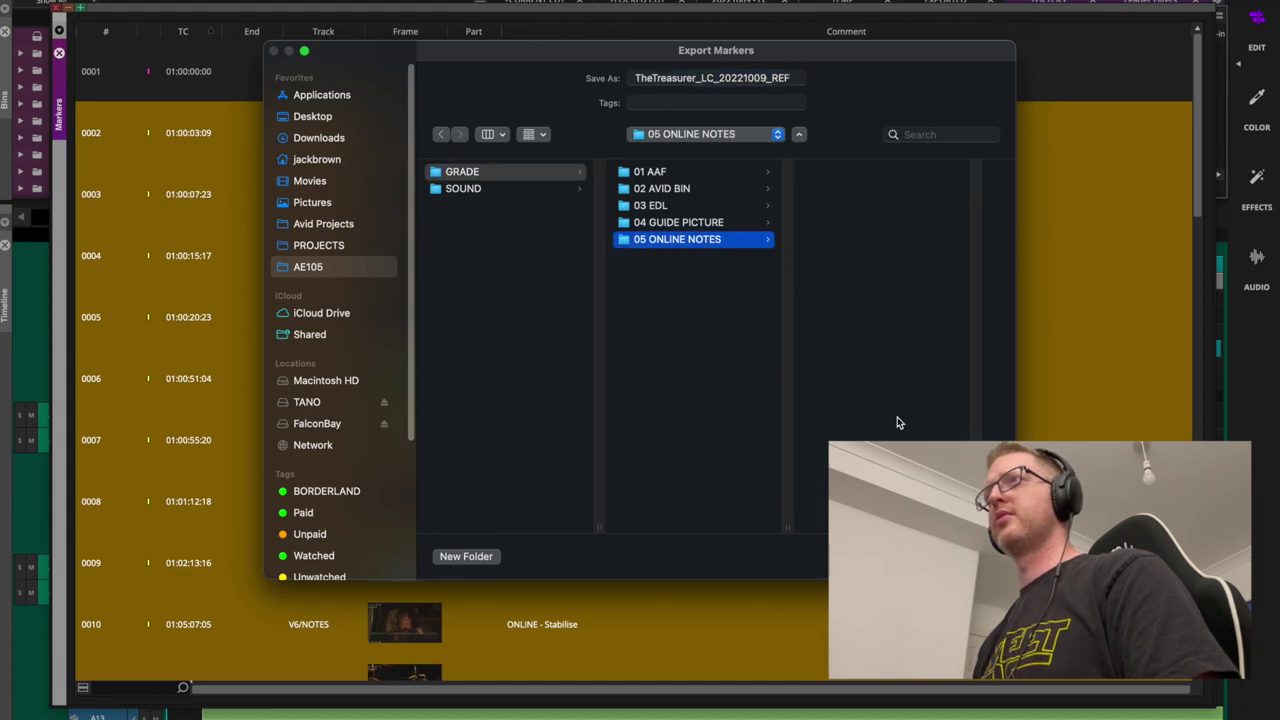
click(790, 77)
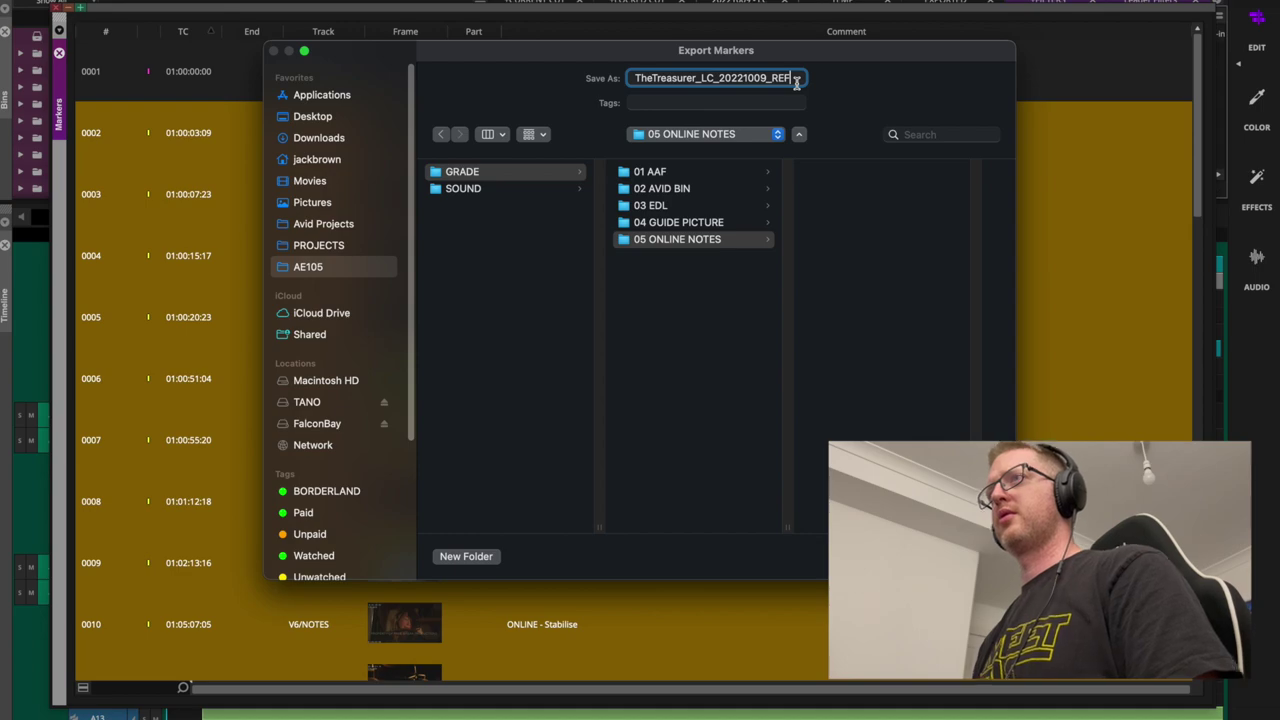
key(BackSpace)
key(BackSpace)
key(BackSpace)
text(Notes)
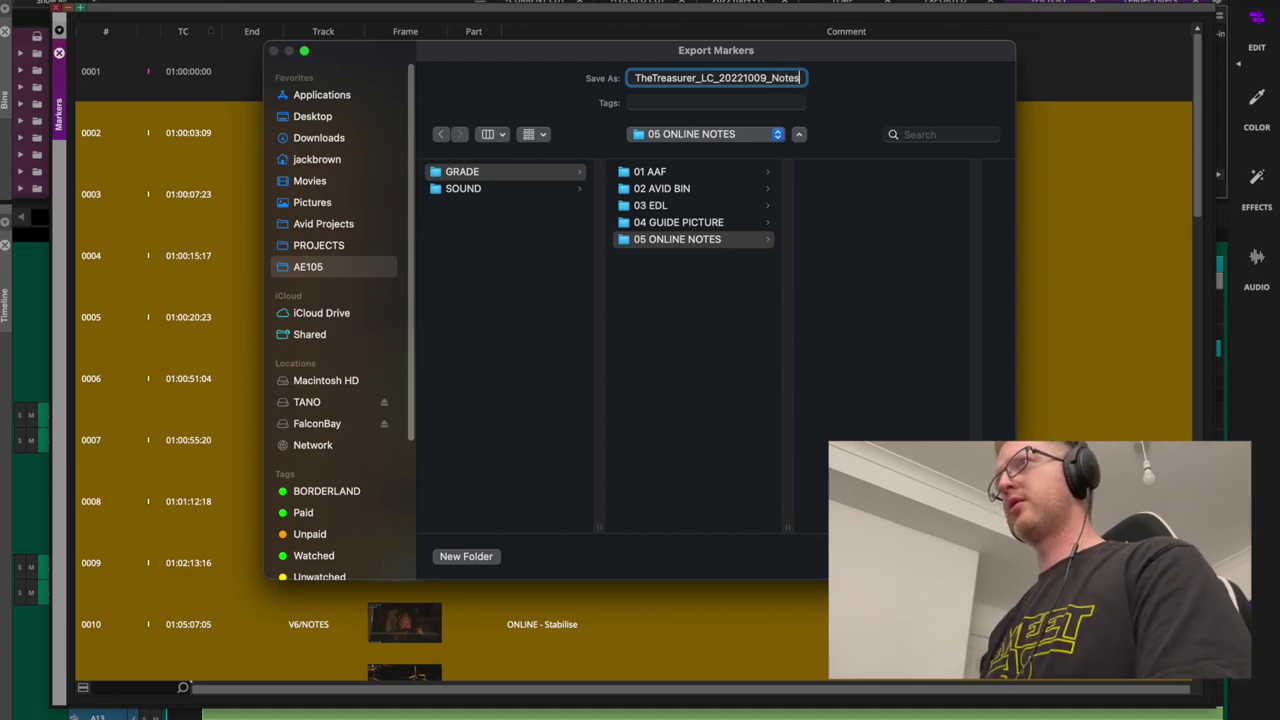
key(Return)
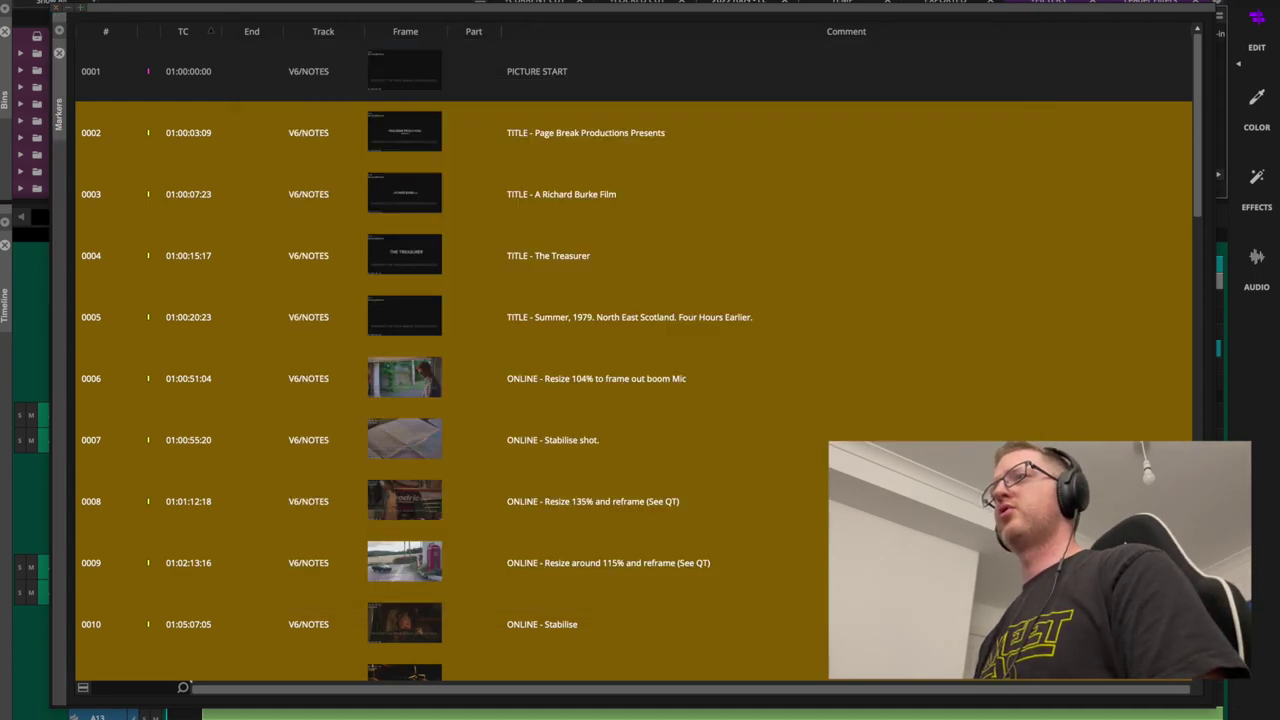
click(59, 53)
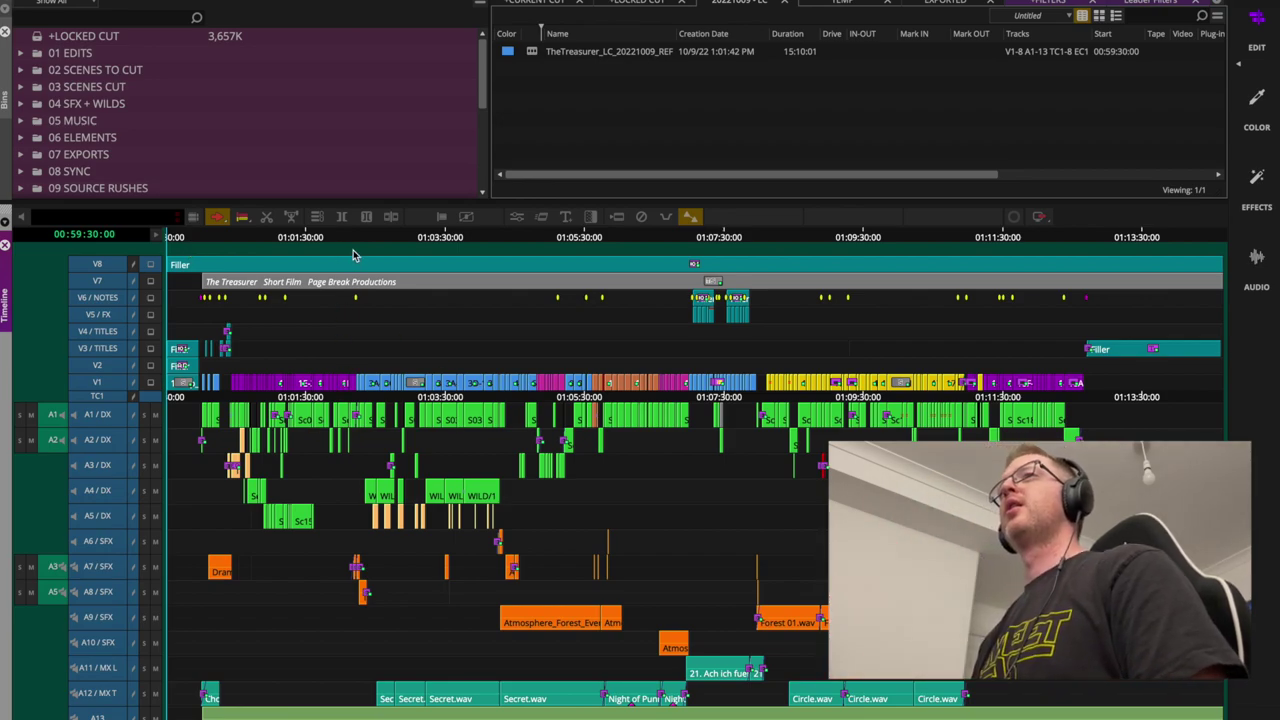
Zoom the timeline in around 01:02:00 and select the 1M-1 shot on V1
drag(351, 239, 343, 249)
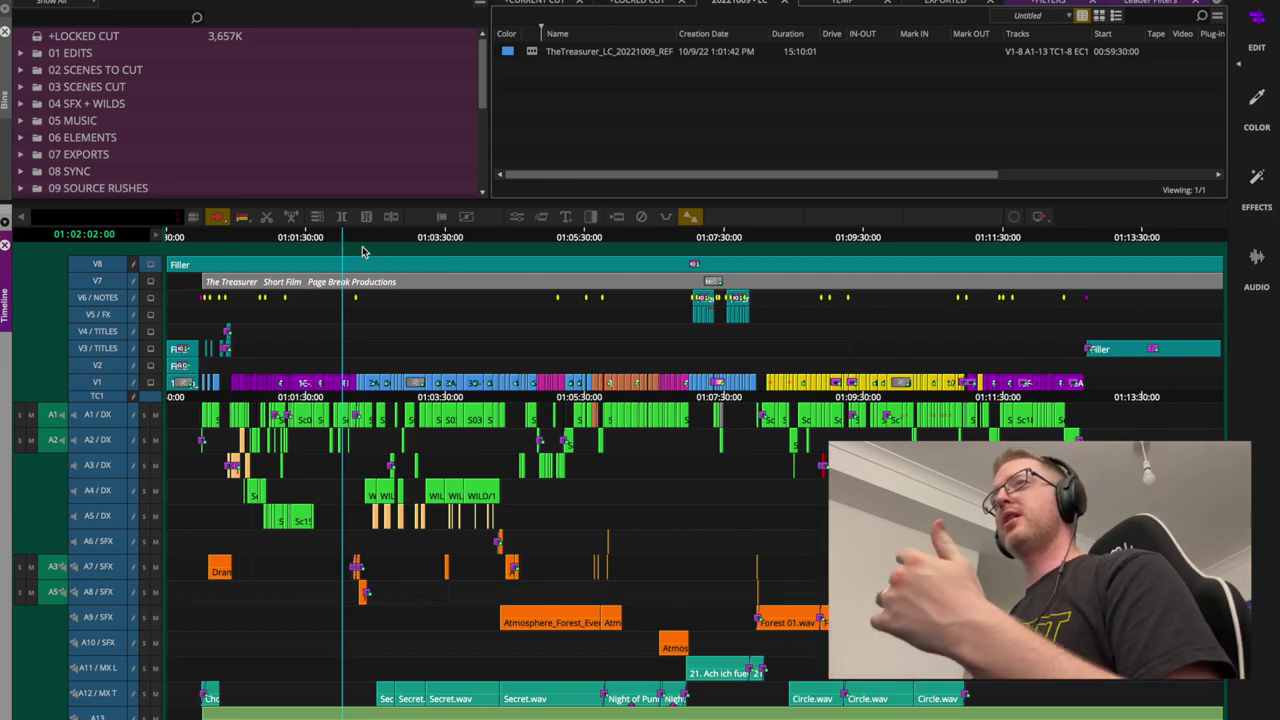
key(ctrl+])
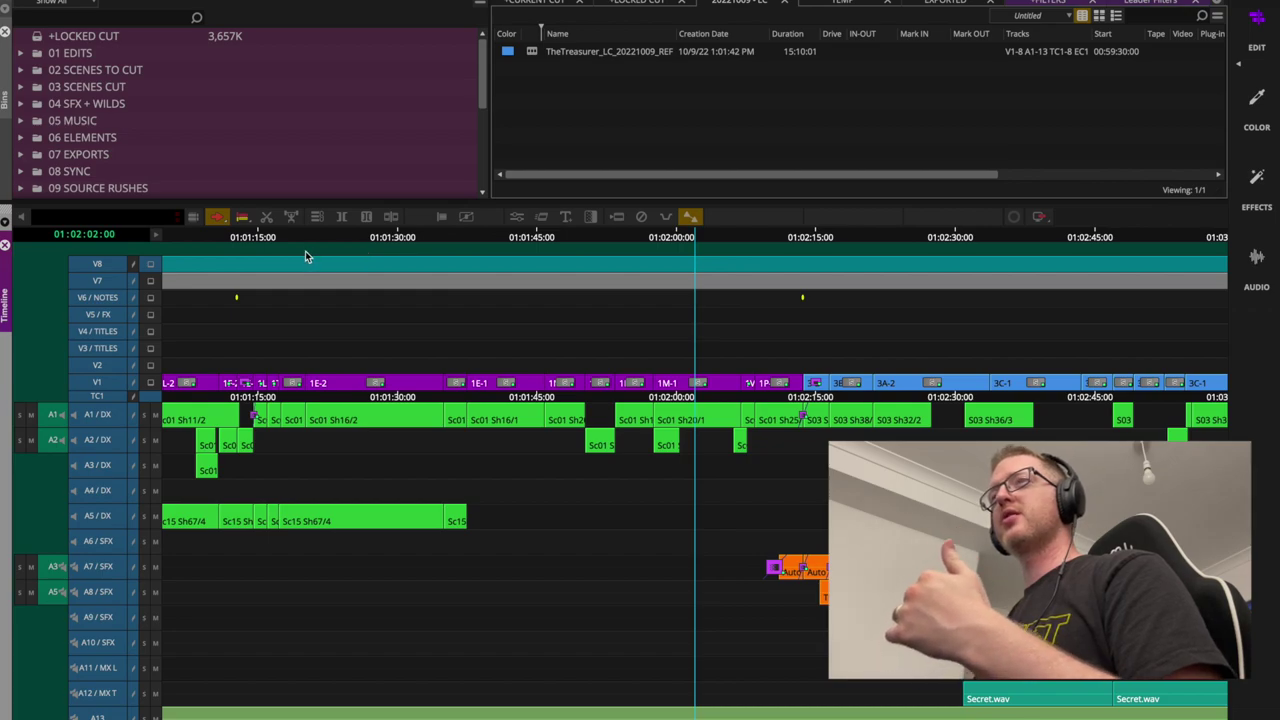
click(243, 237)
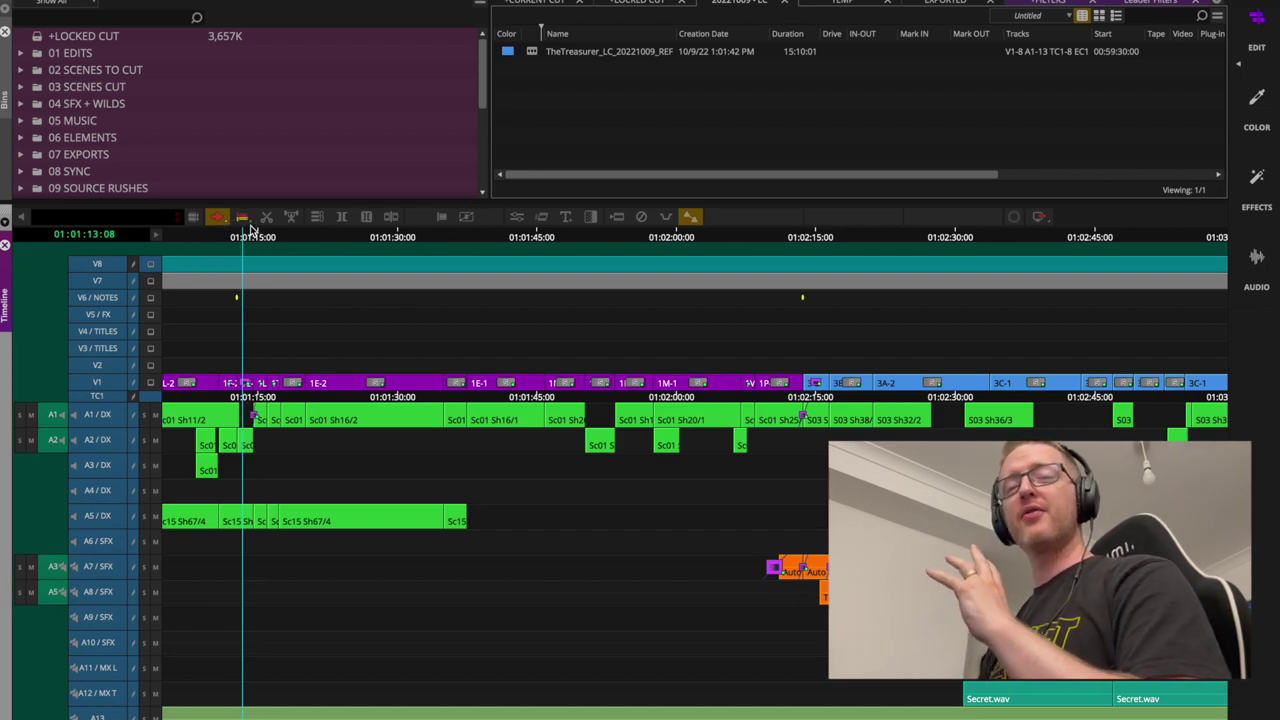
click(718, 236)
click(690, 382)
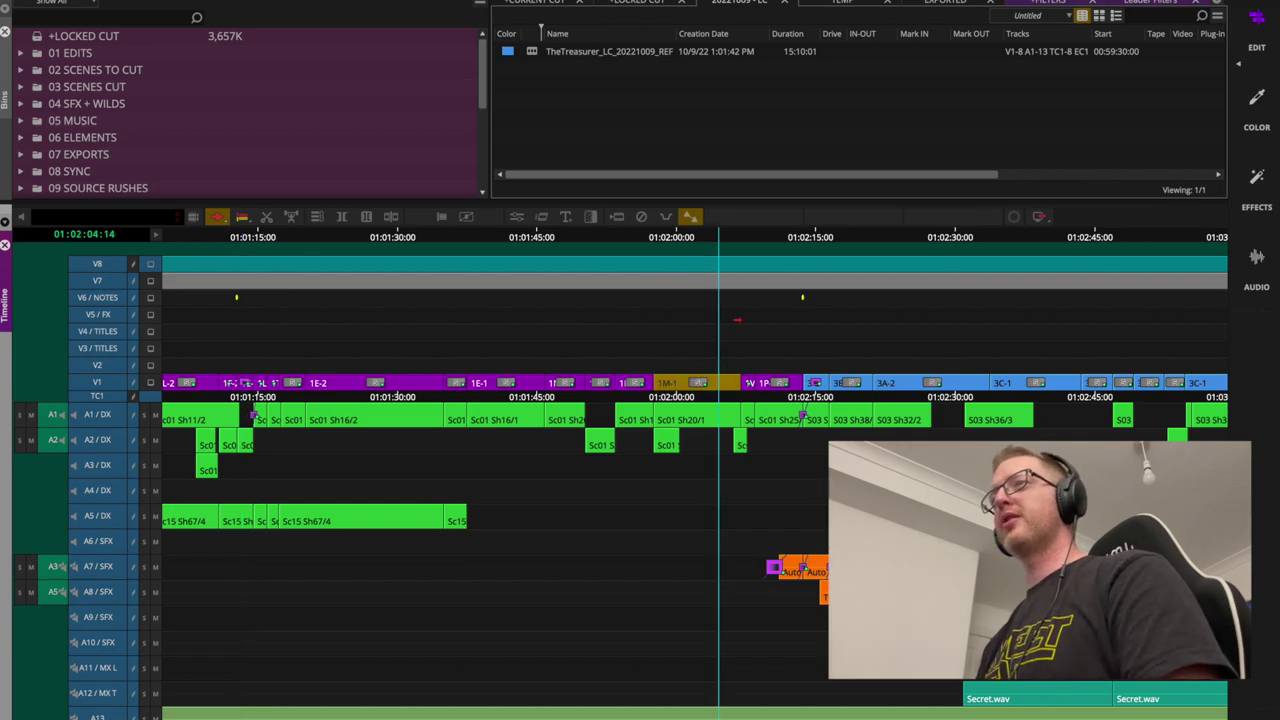
Check the FrameFlex settings on the 1M-1 shot, then move the position to 01:02:09
key(ctrl+8)
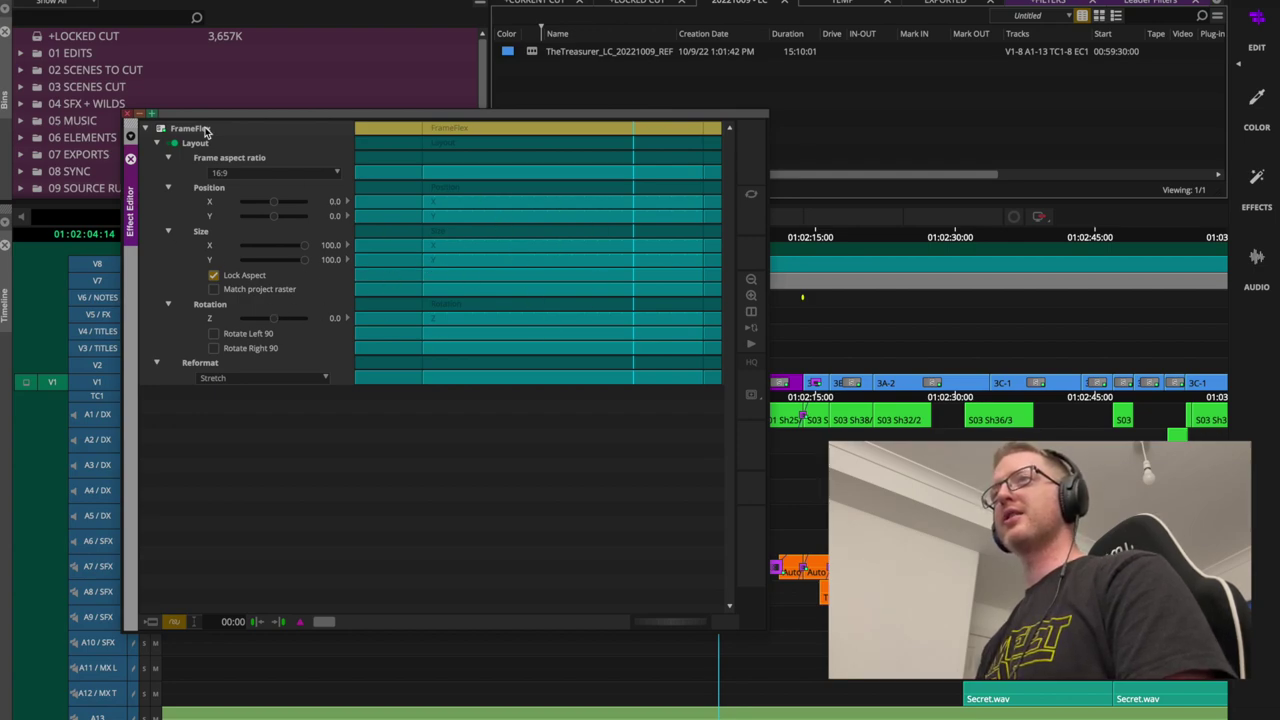
click(121, 113)
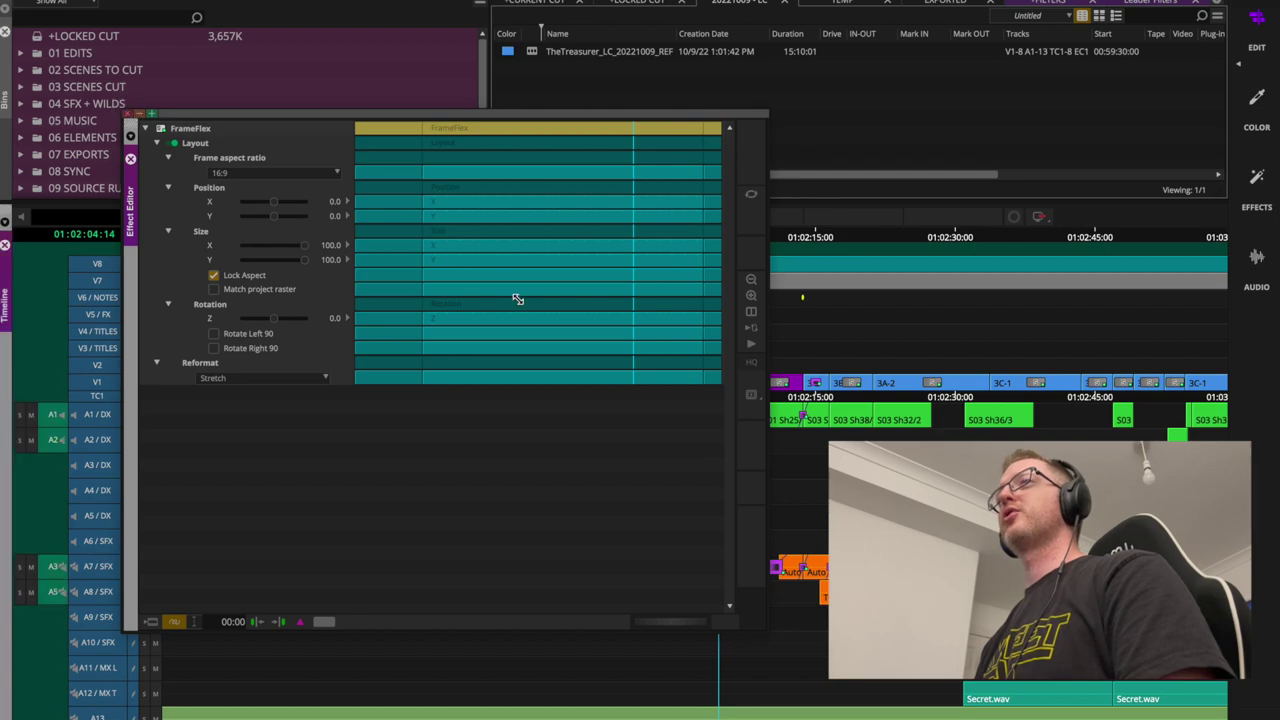
drag(756, 240, 763, 242)
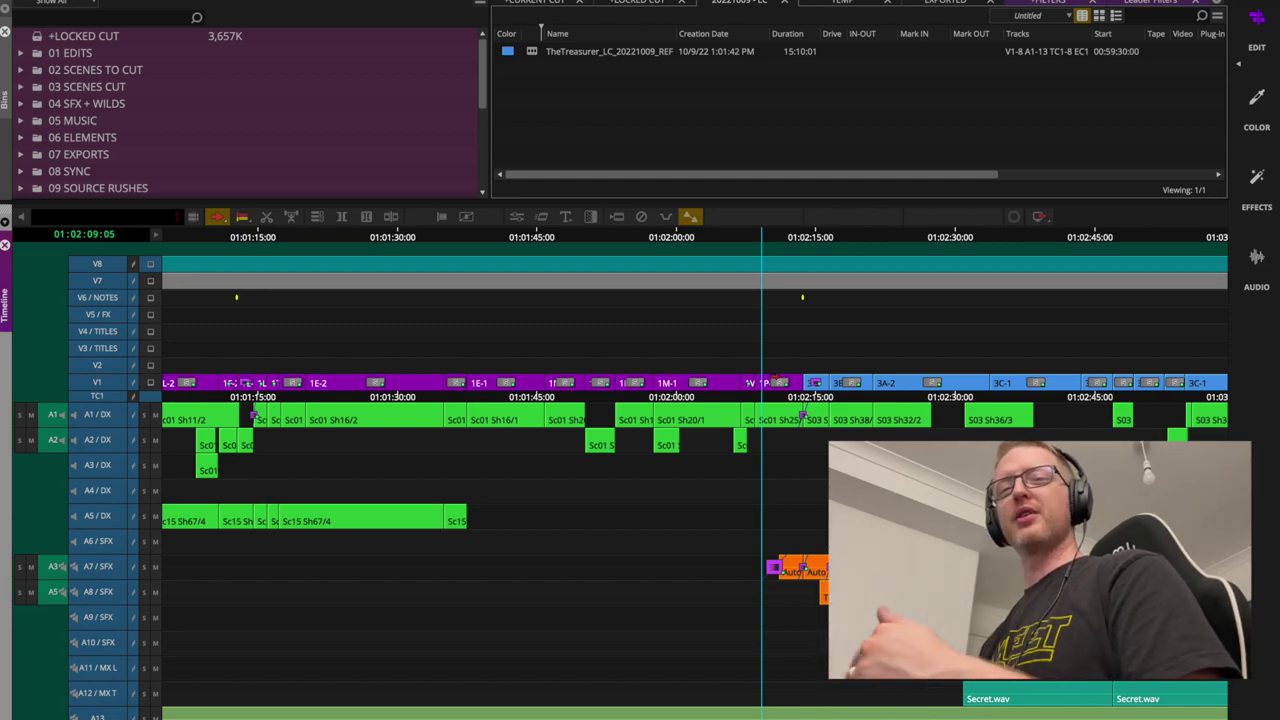
Inspect the 3D Warp settings on shot 3-2 at 01:02:15, then park at the sequence start
click(765, 245)
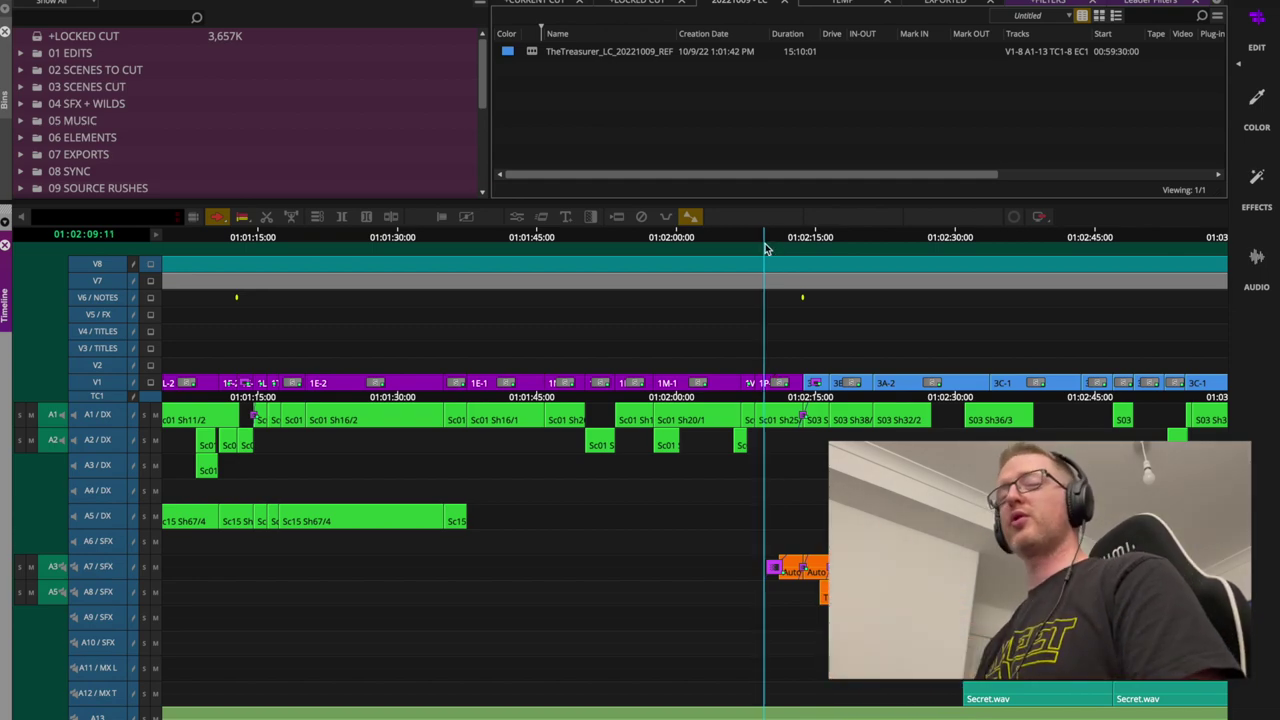
click(820, 243)
key(ctrl+bracketright)
key(ctrl+bracketright)
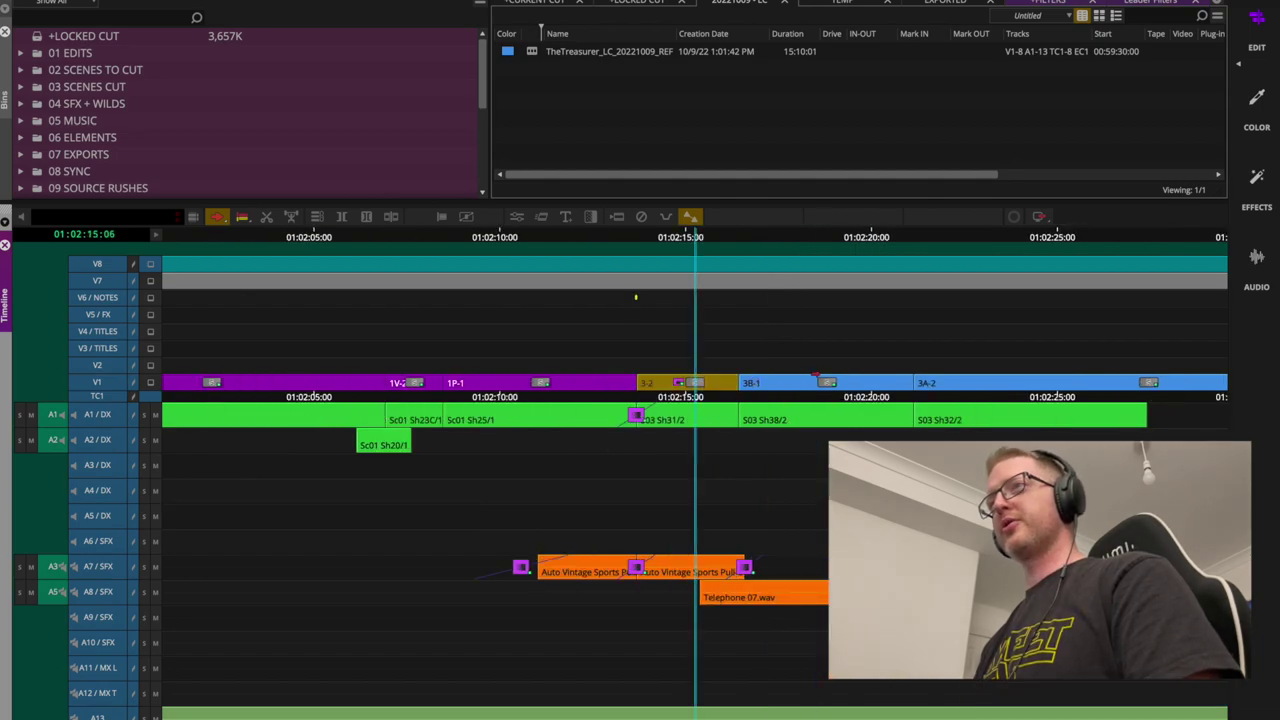
key(ctrl+8)
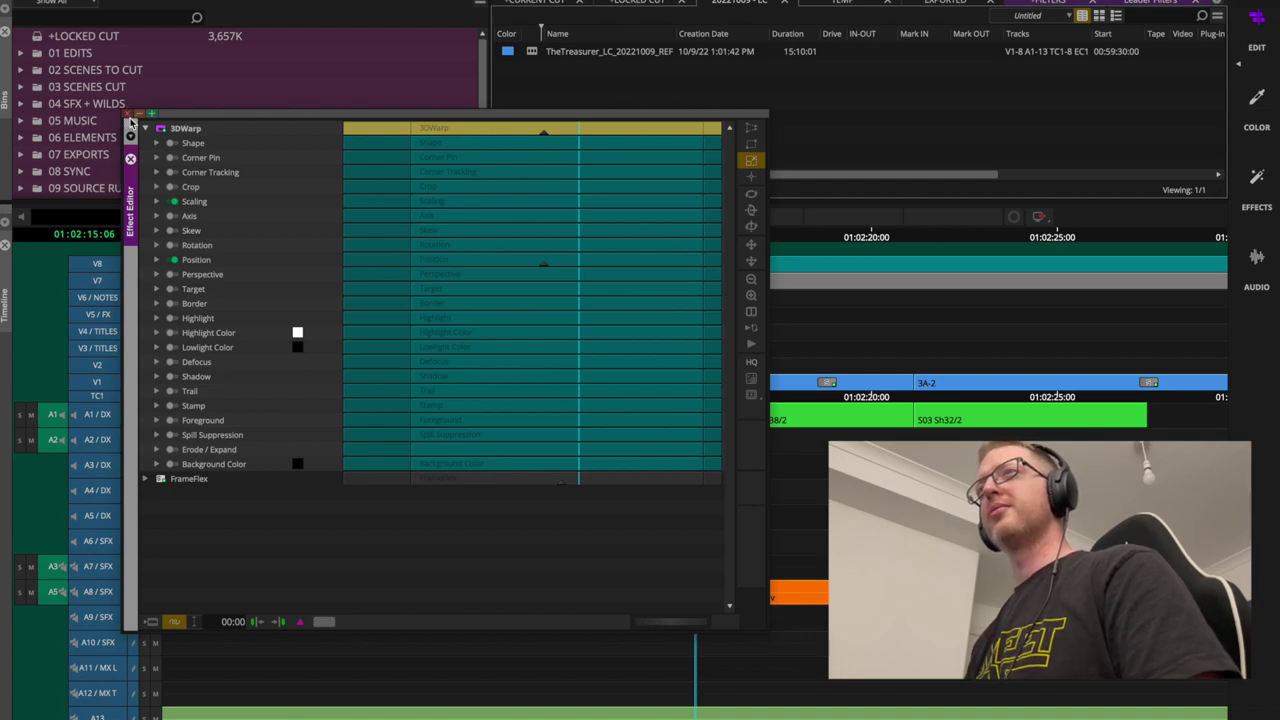
click(129, 116)
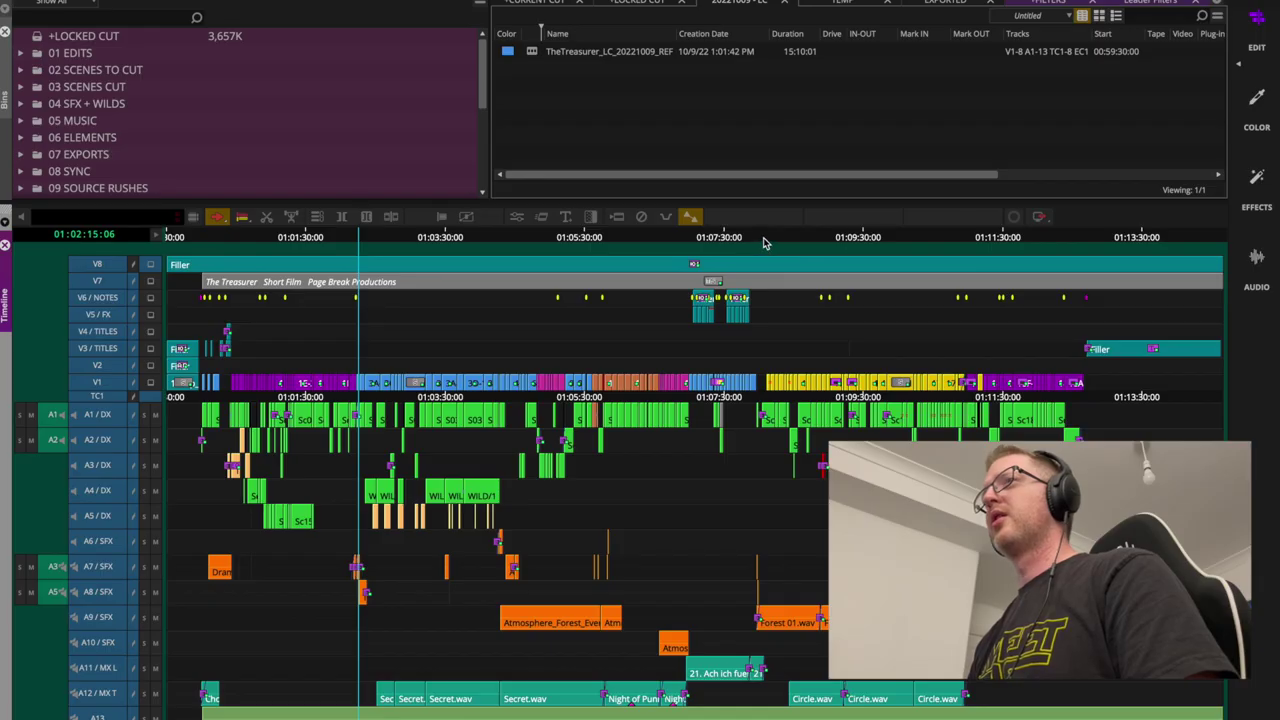
drag(764, 242, 5, 245)
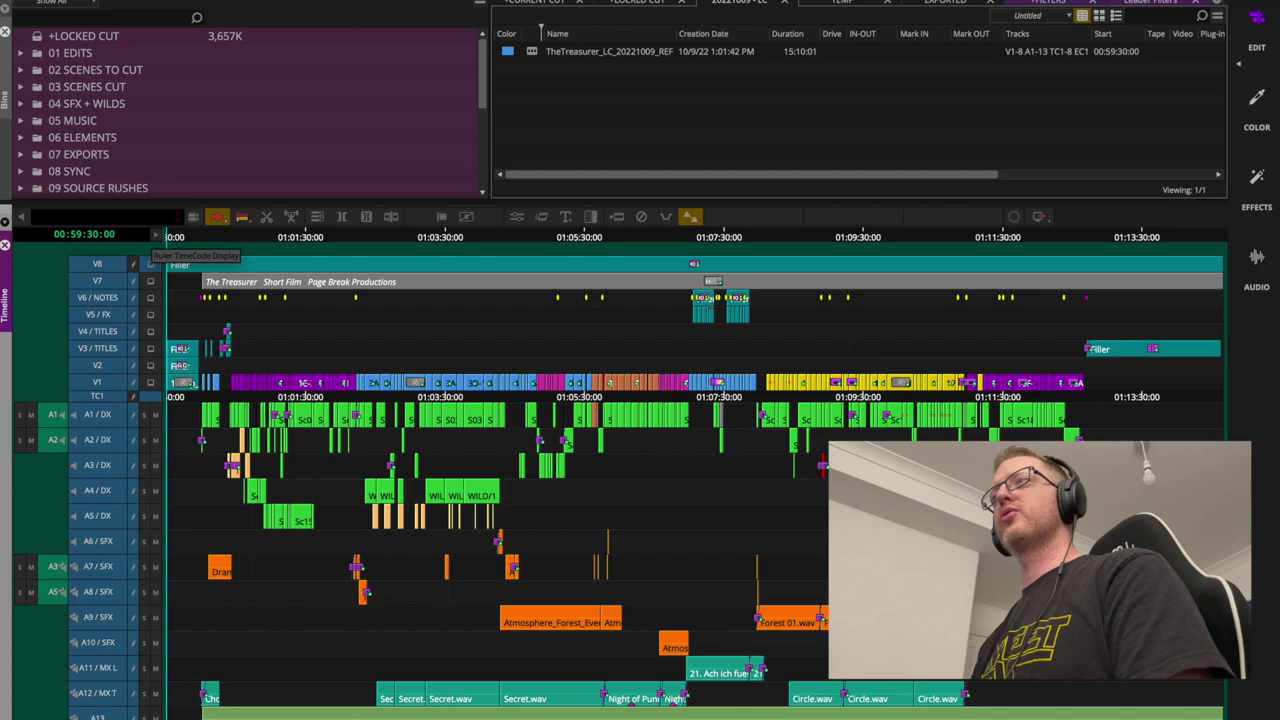
Export the sequence to a file in GRADE > 01 AAF with the export format set to AAF
click(190, 2)
mouse_move(271, 203)
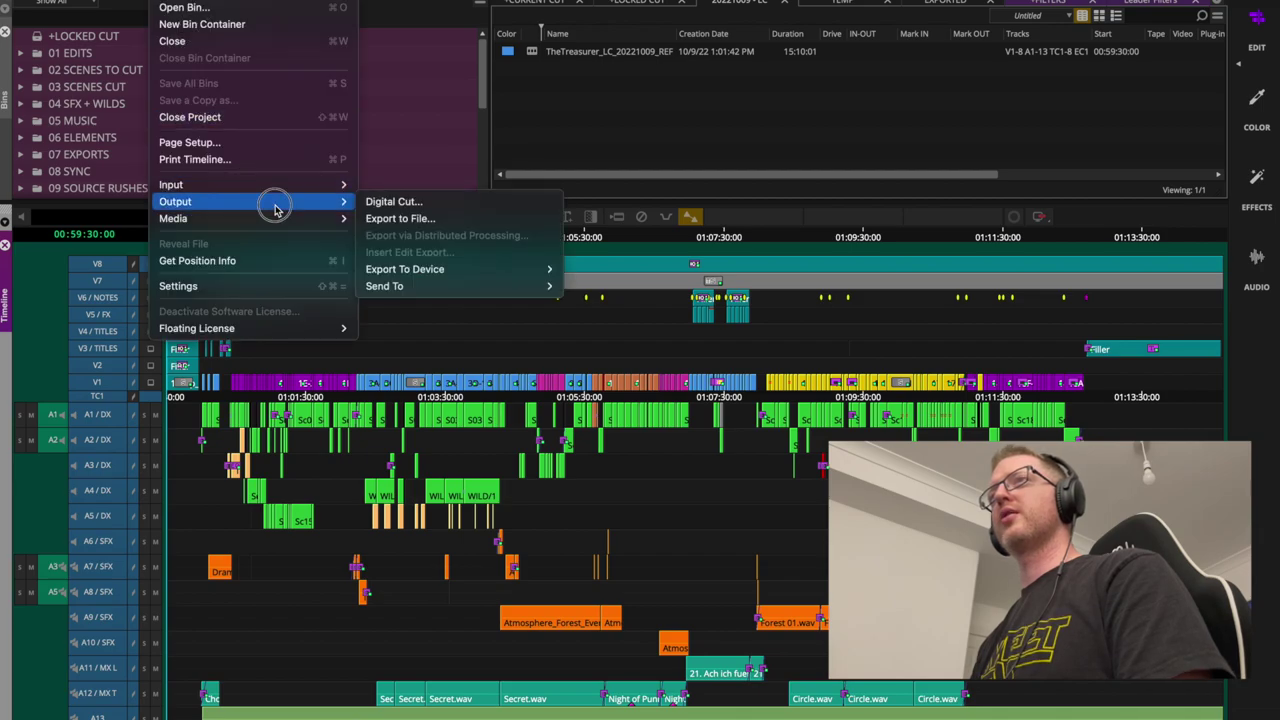
click(436, 219)
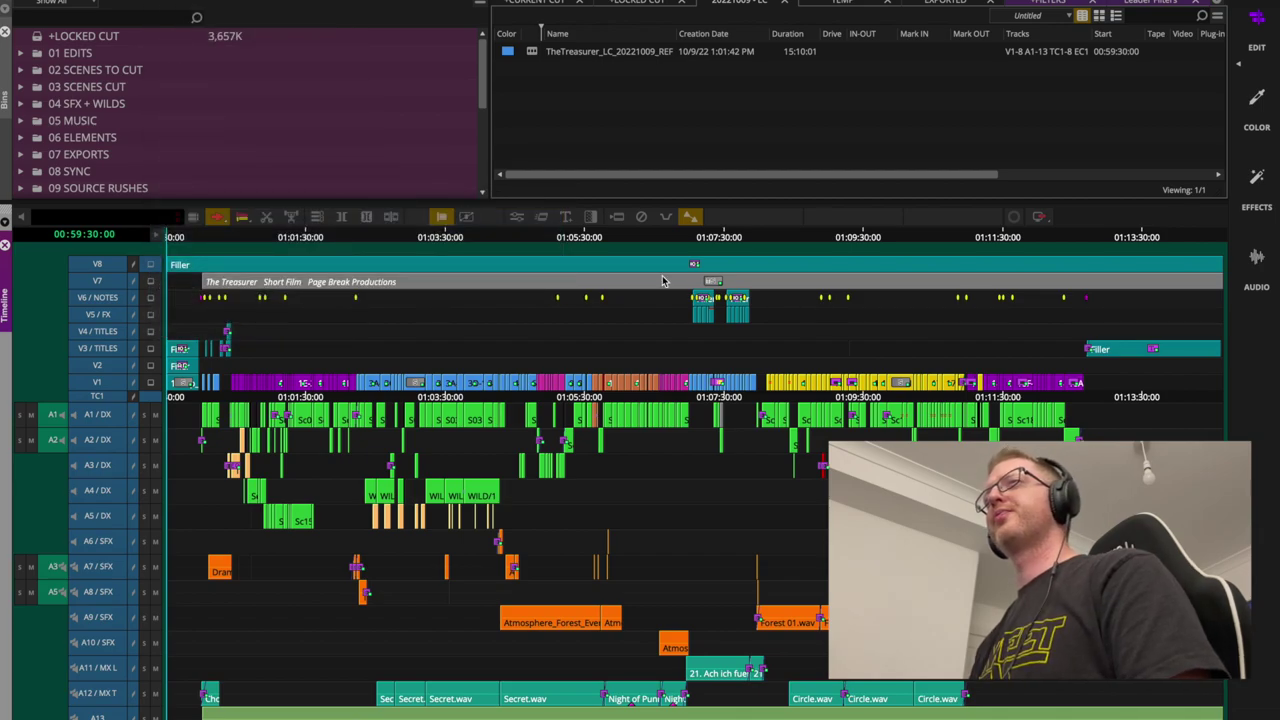
click(752, 145)
click(752, 152)
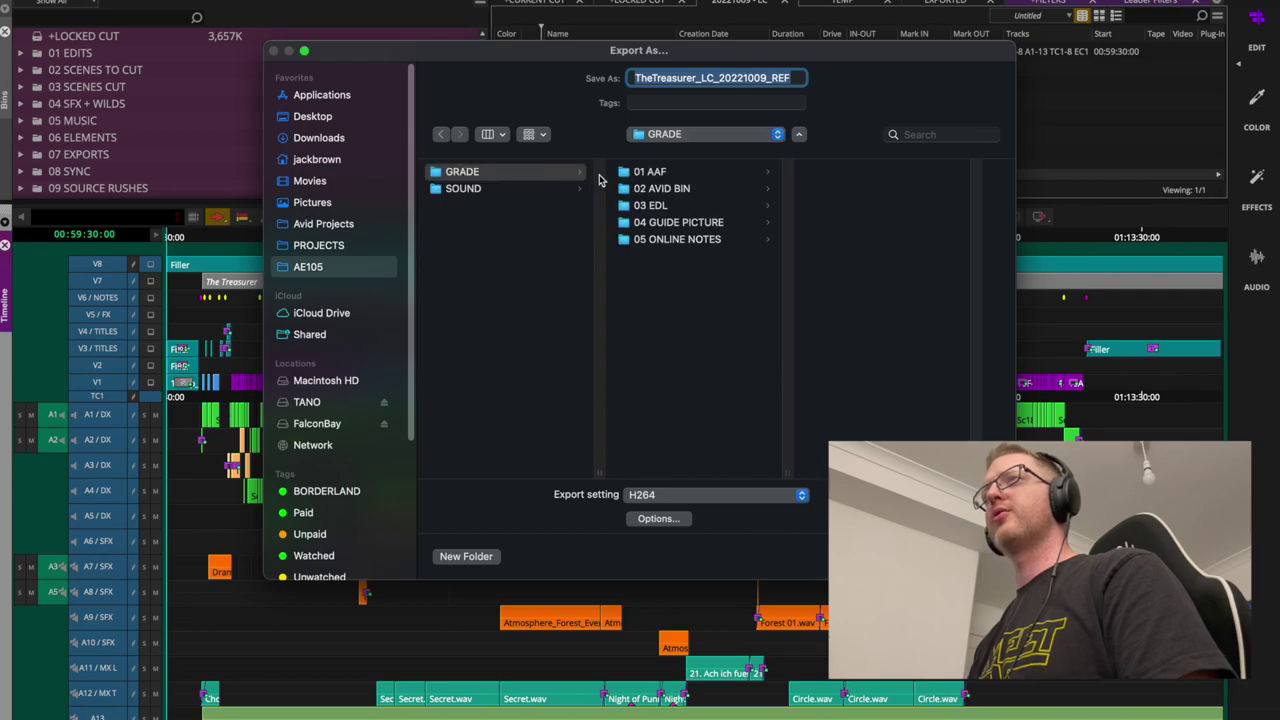
click(677, 172)
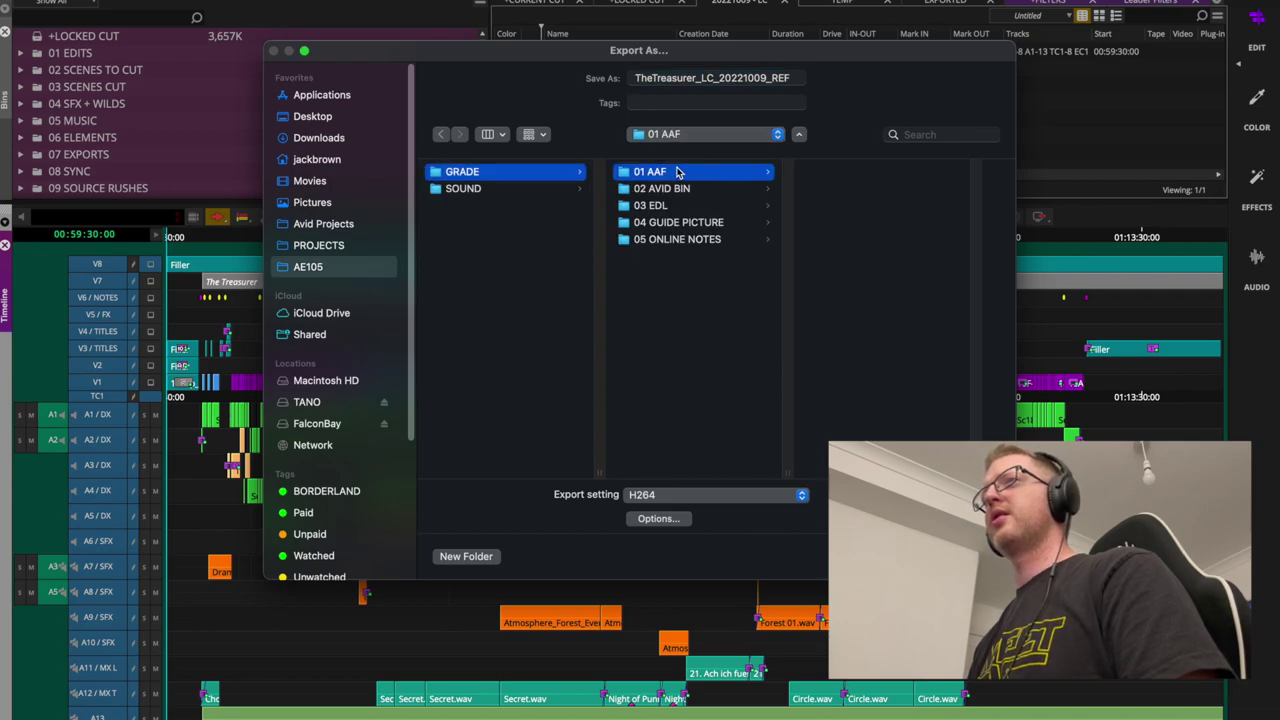
click(658, 518)
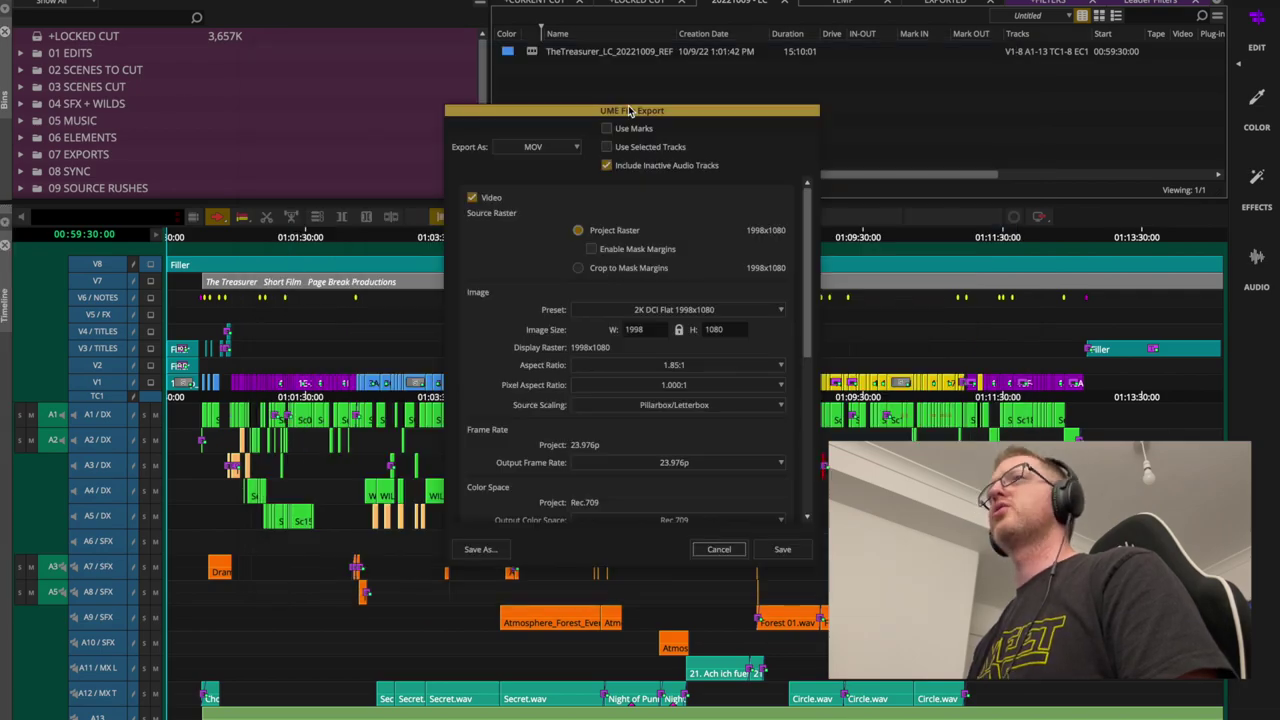
click(555, 148)
click(546, 205)
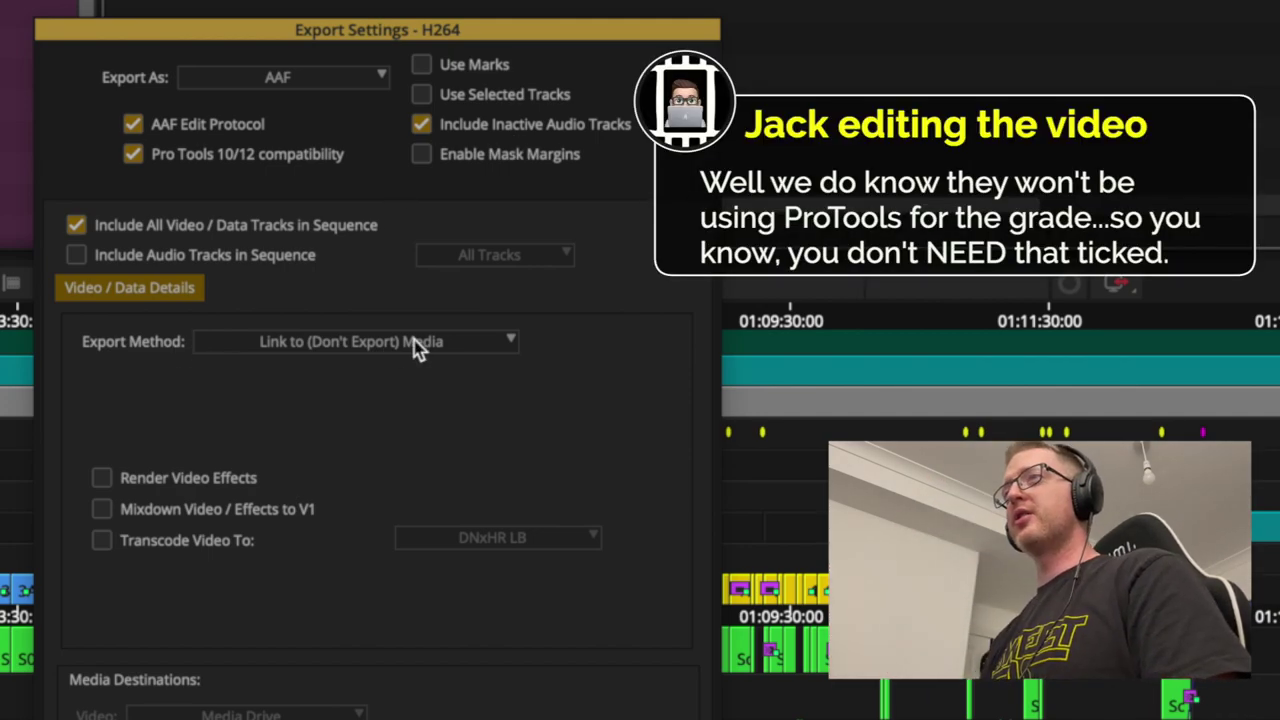
Keep Link to (Don't Export) Media, save the options as preset 'Vision AAF', and export into 01 AAF
click(322, 348)
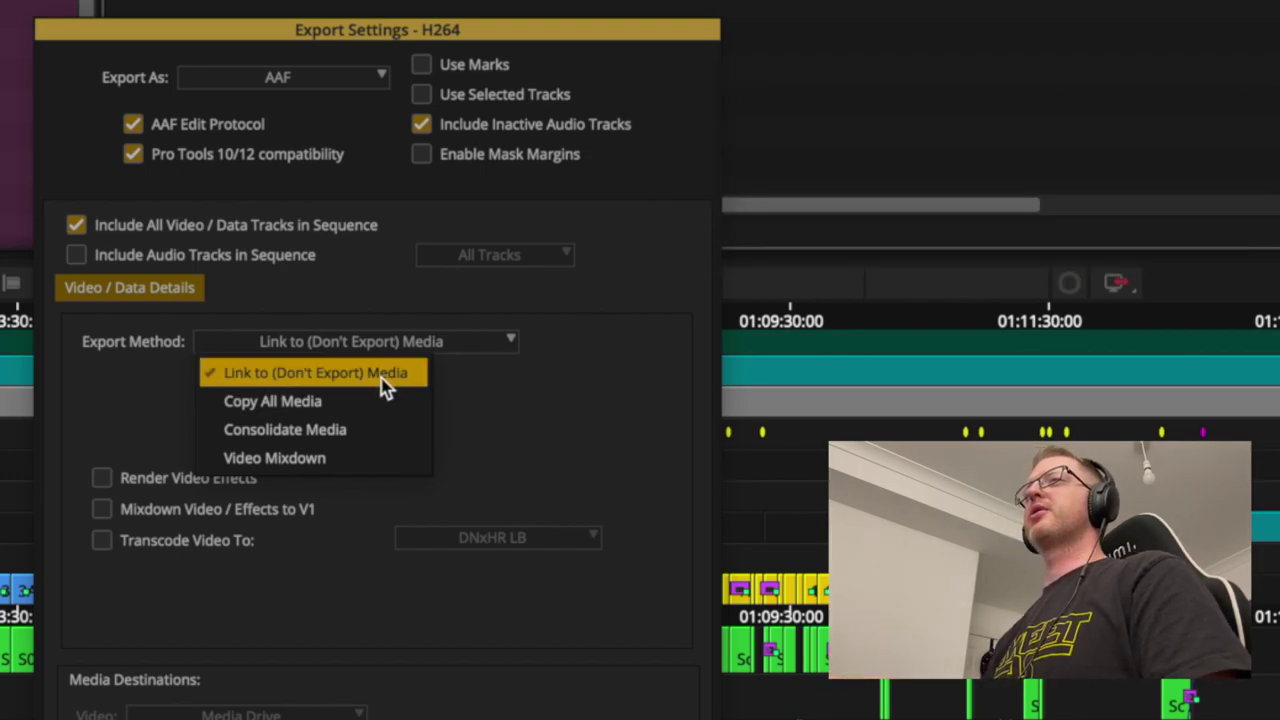
click(385, 386)
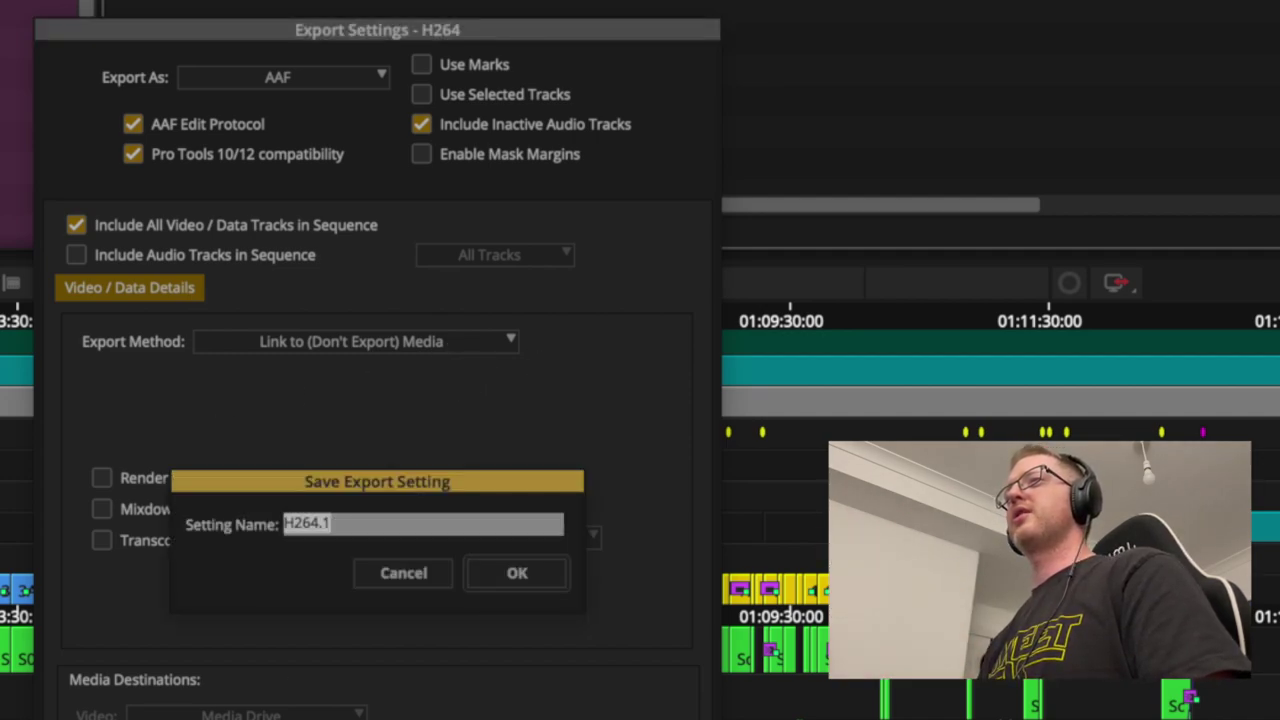
text(Vision AAF)
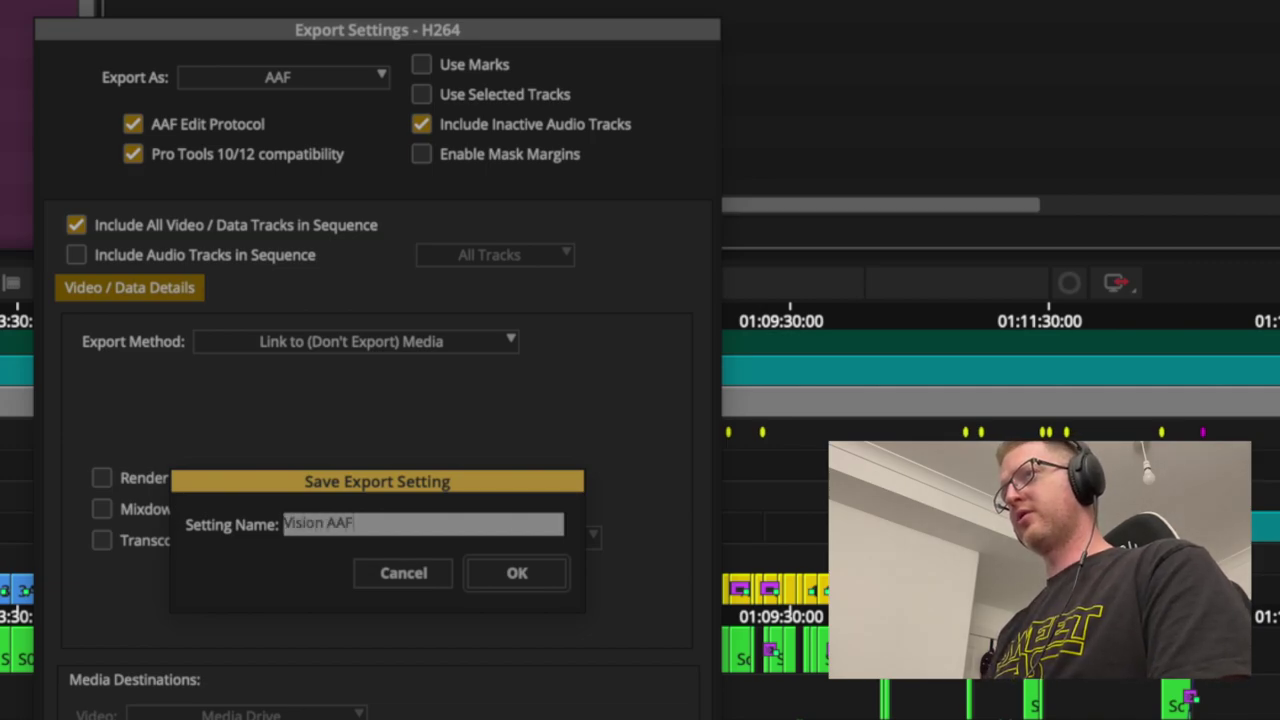
click(522, 576)
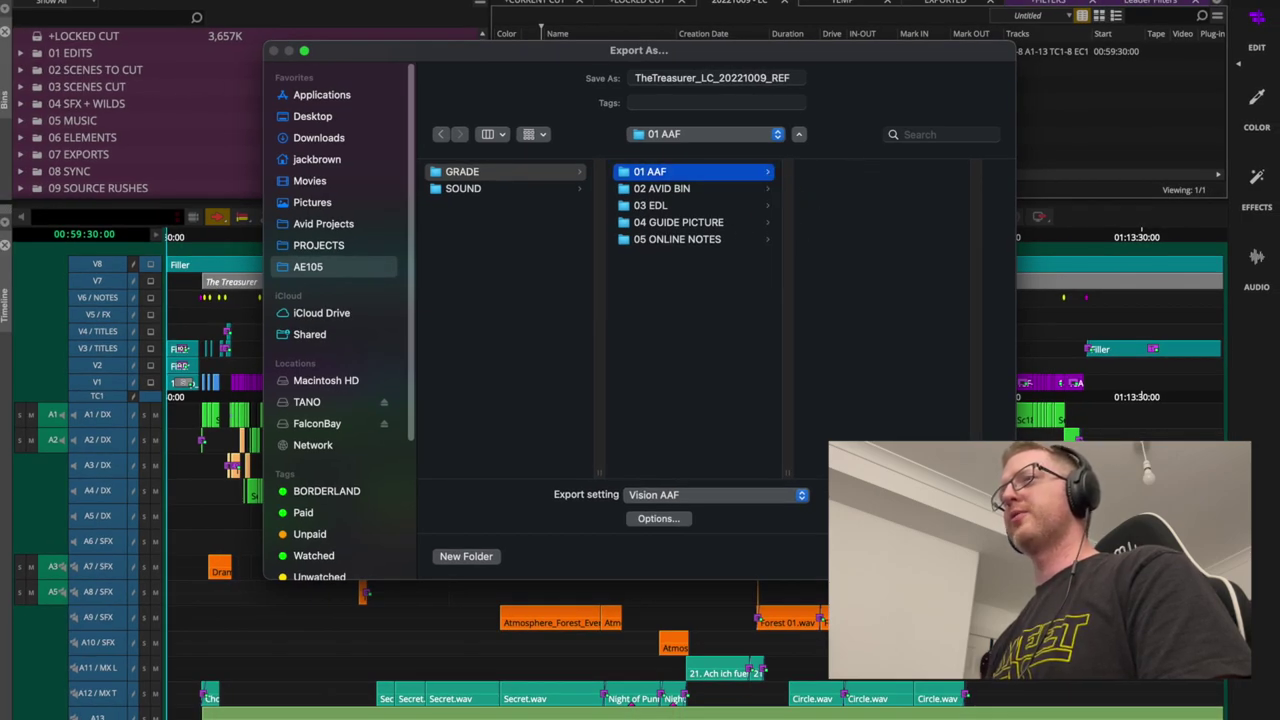
key(Return)
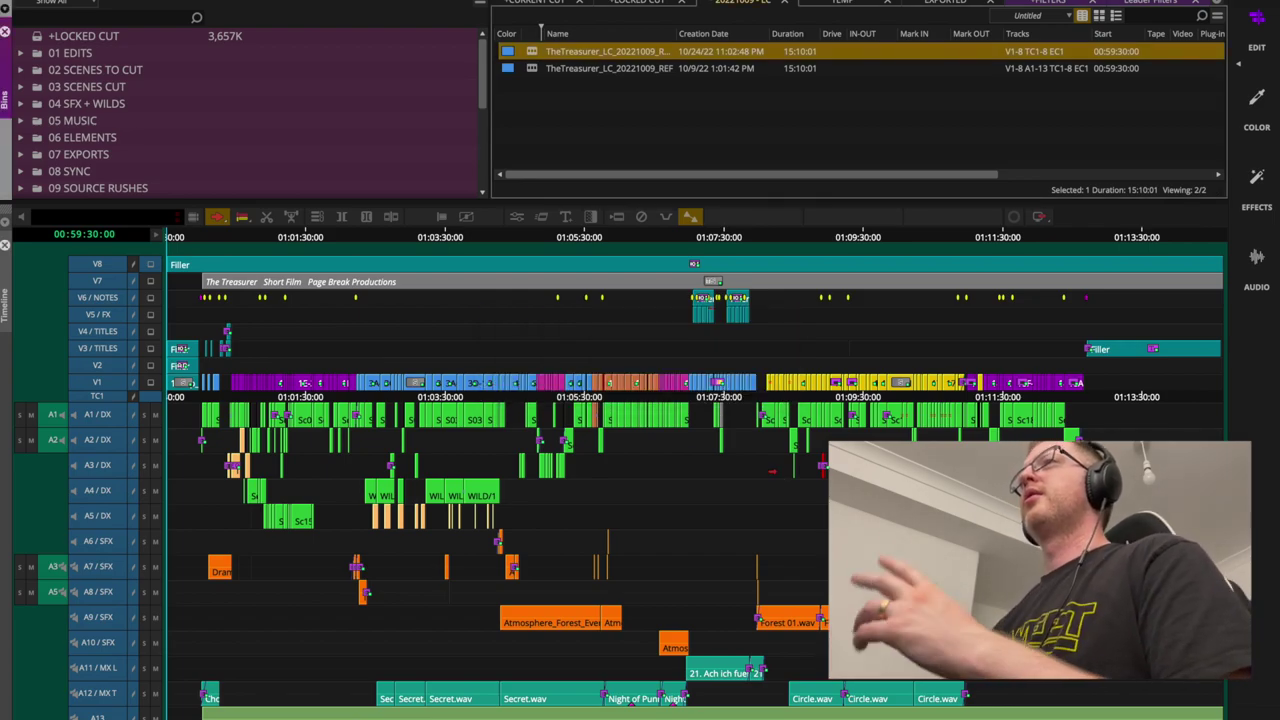
Widen the bin's Name column and load TheTreasurer_LC_20221009_REF.Exported.01 into the timeline
click(608, 90)
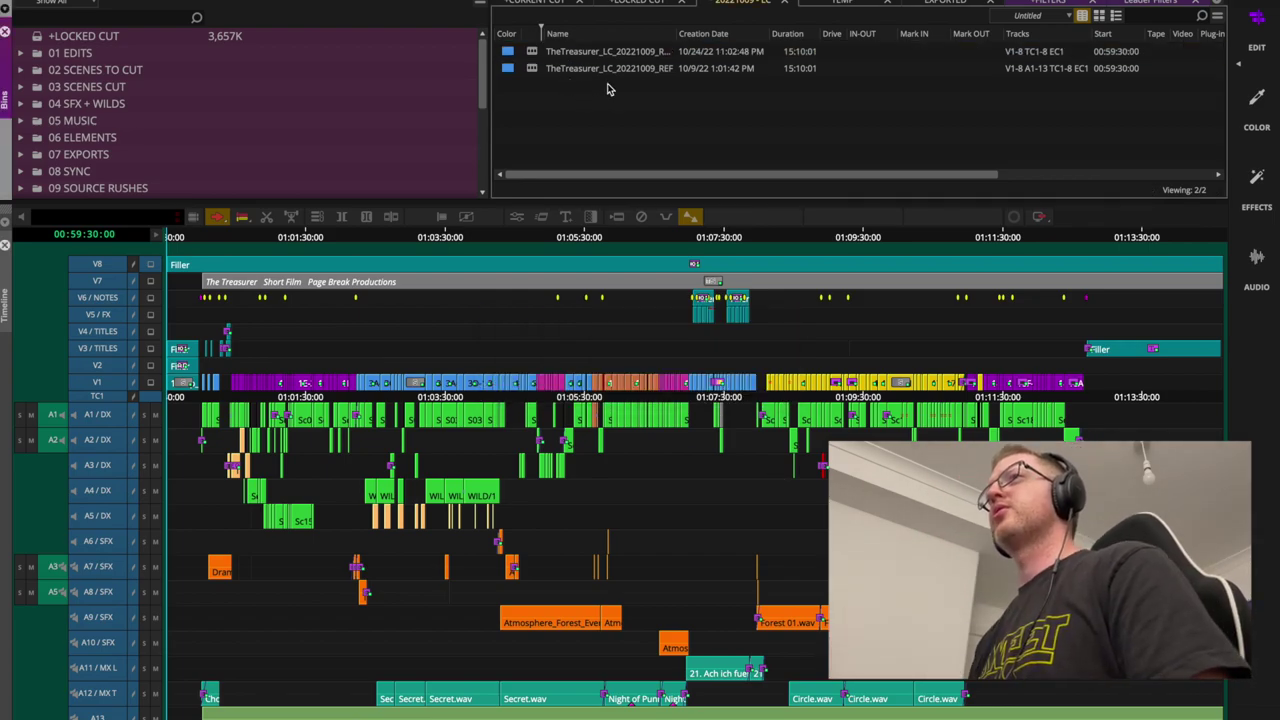
double_click(676, 33)
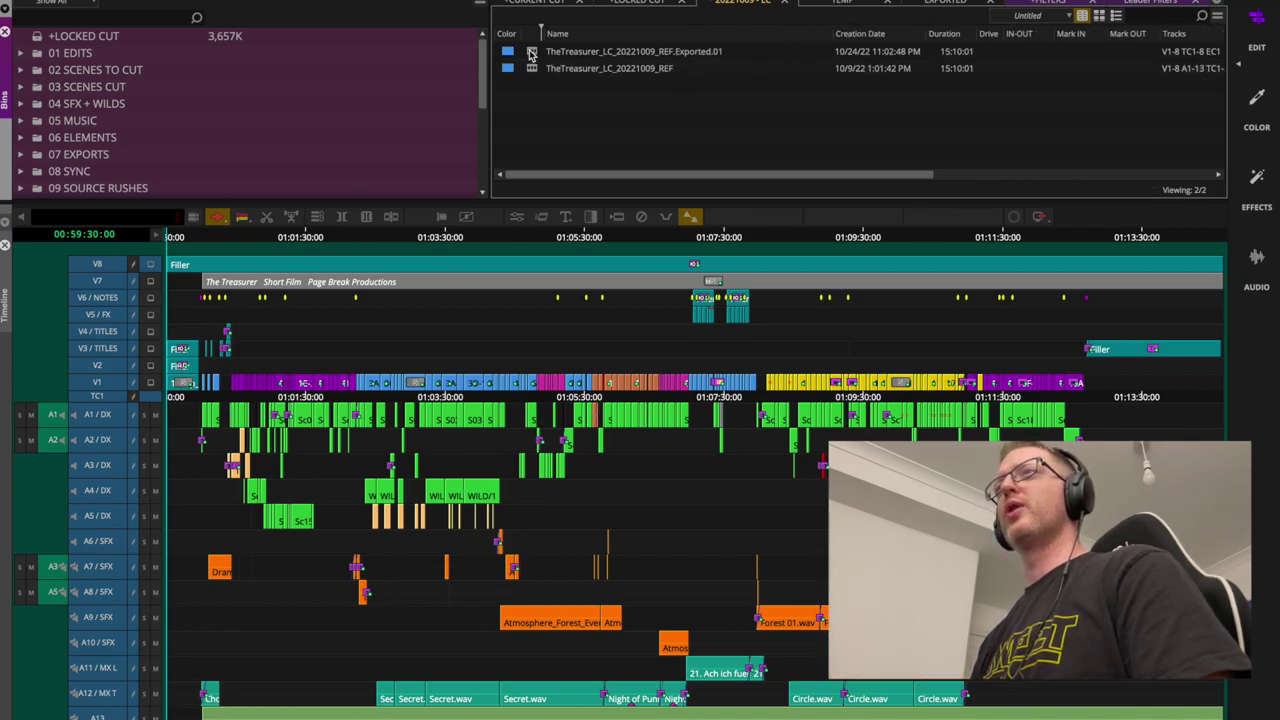
click(531, 55)
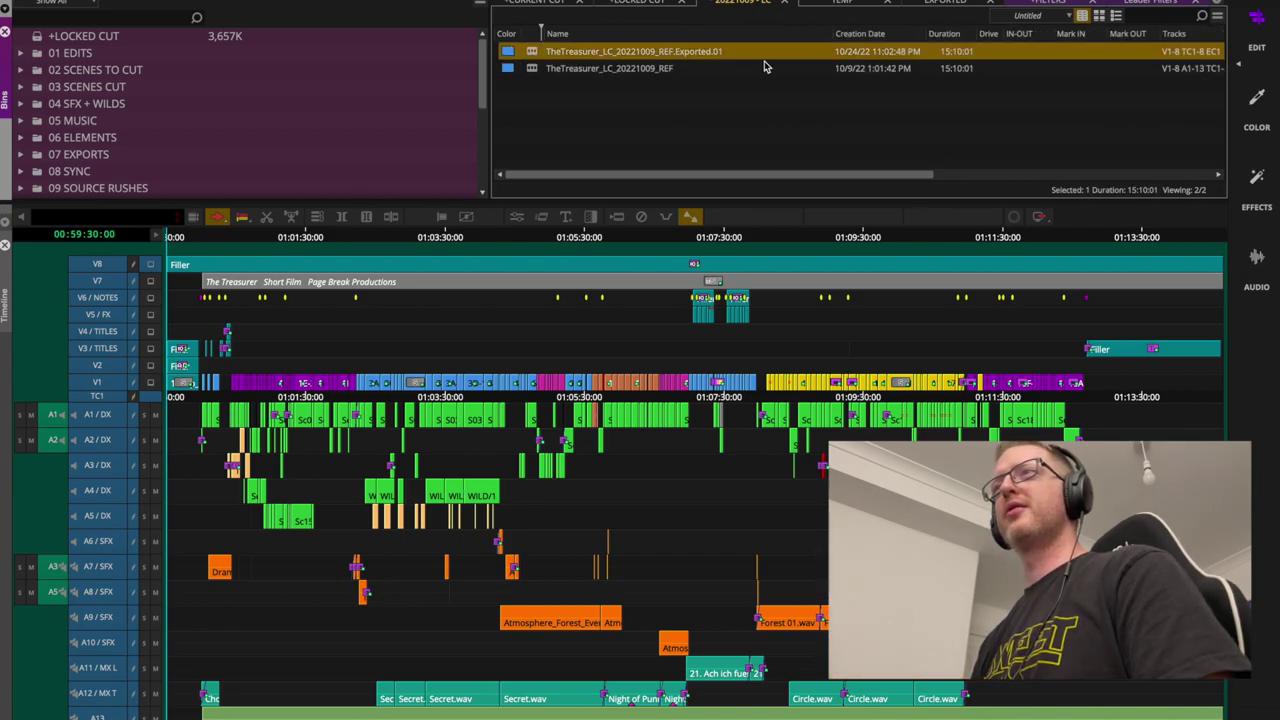
double_click(531, 55)
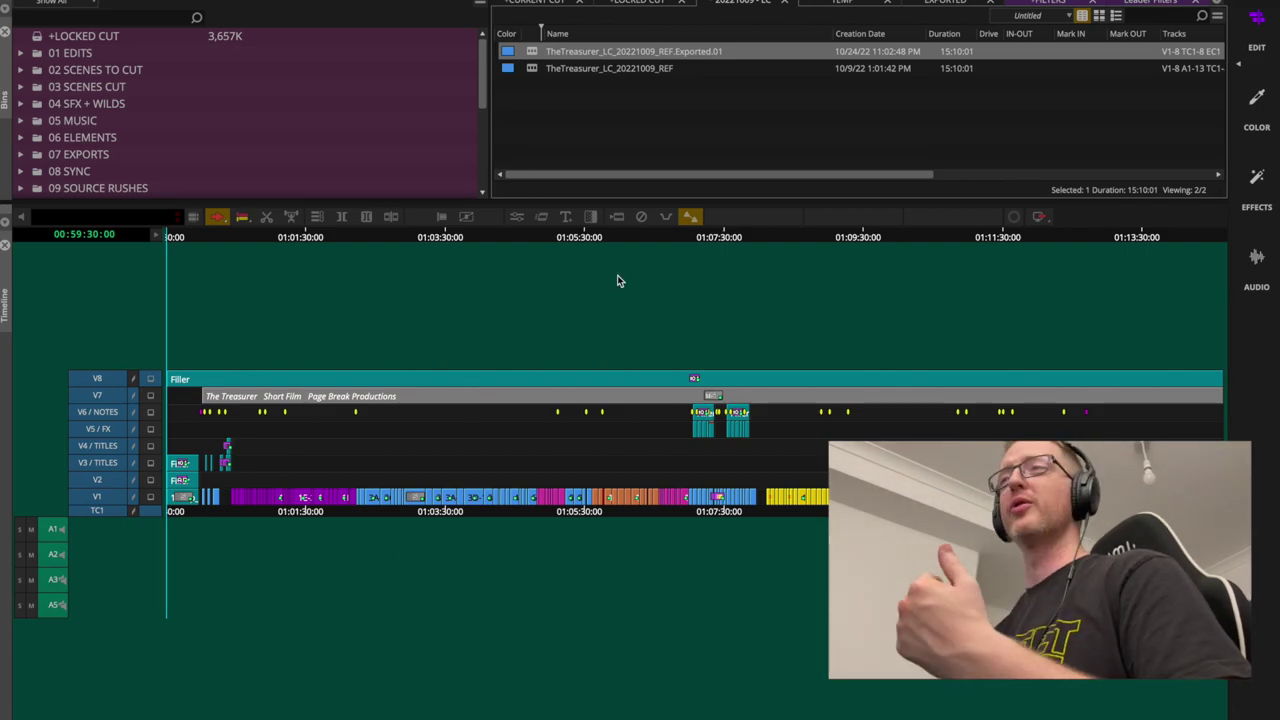
click(361, 296)
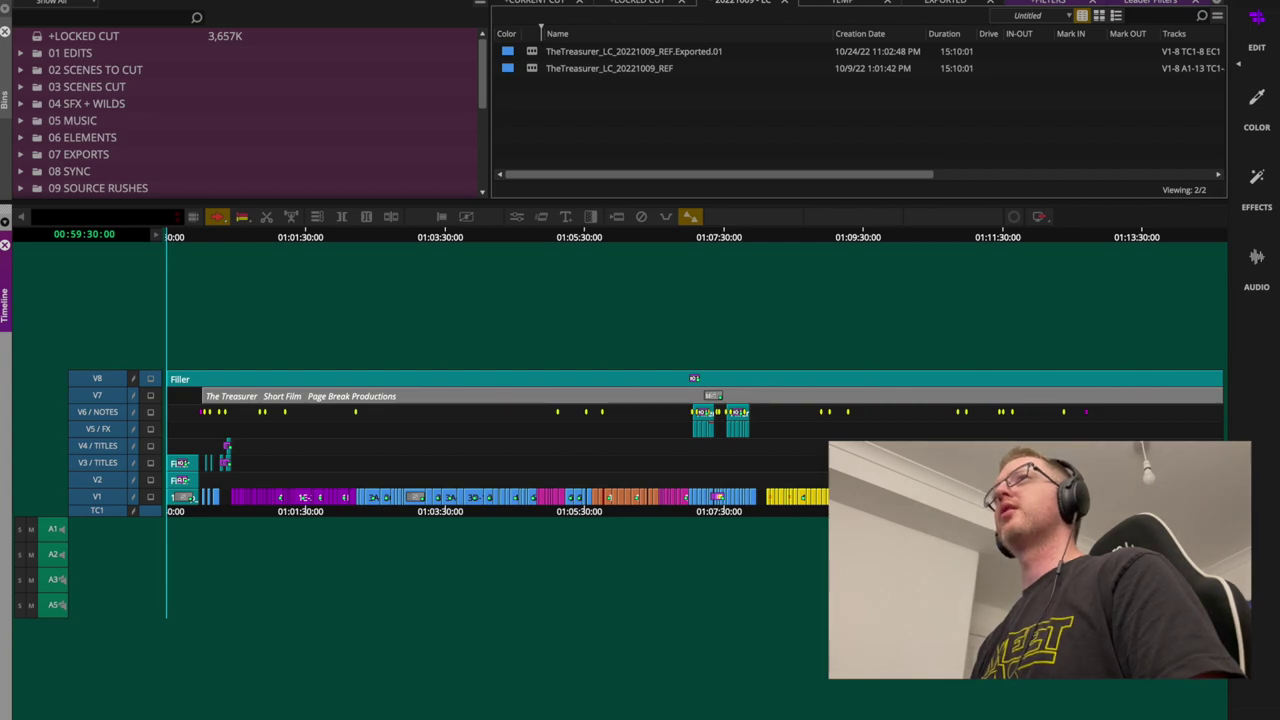
click(430, 0)
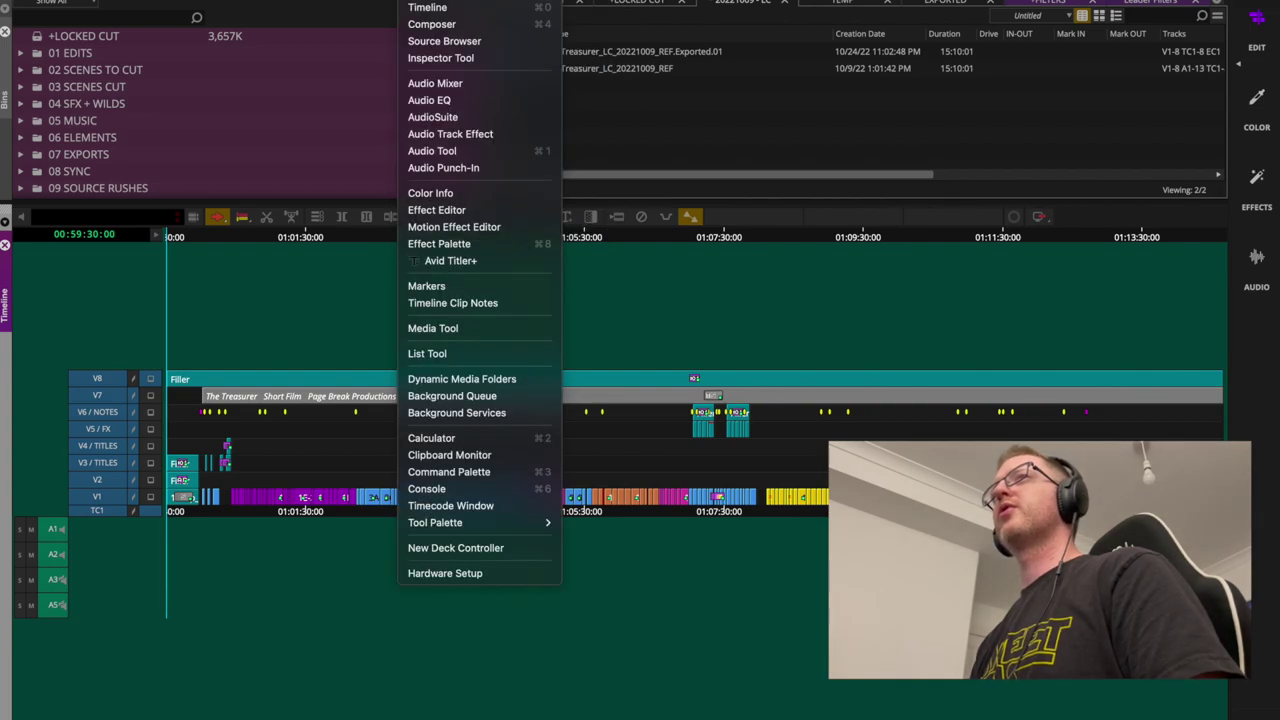
Open the List Tool and set its EDL output format to File_32
click(446, 358)
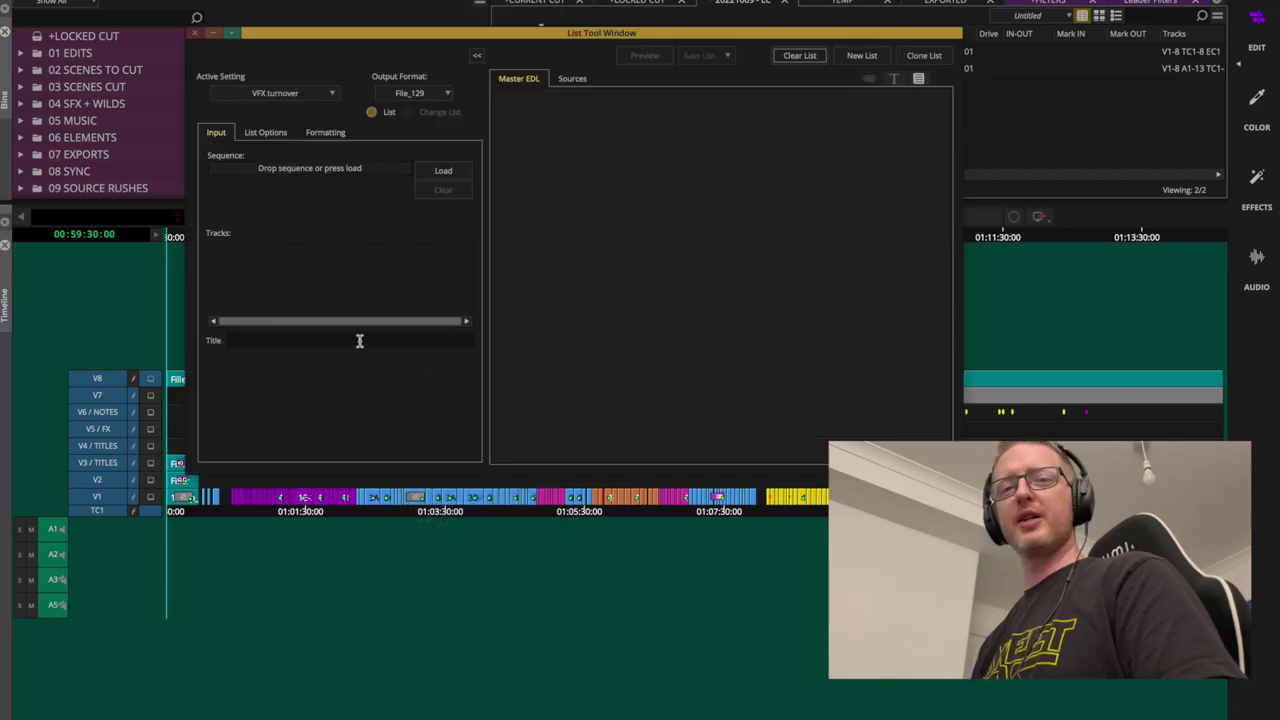
drag(551, 33, 563, 160)
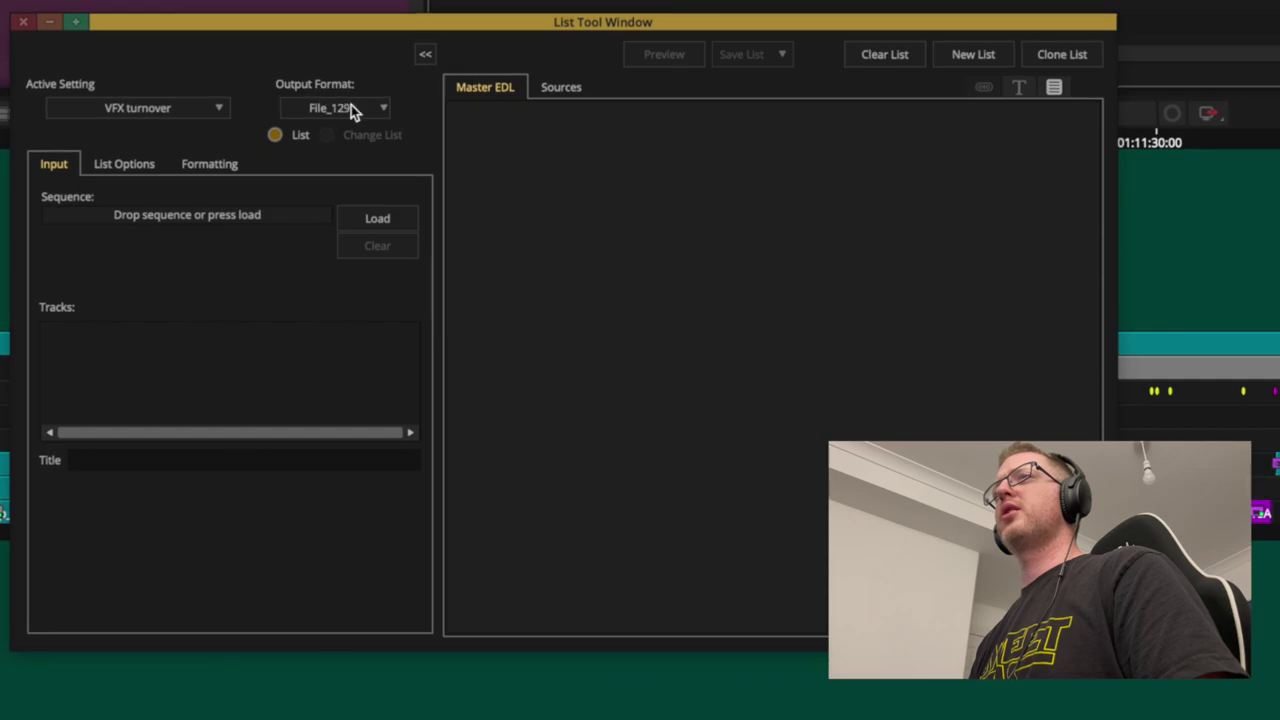
click(362, 105)
drag(383, 180, 383, 147)
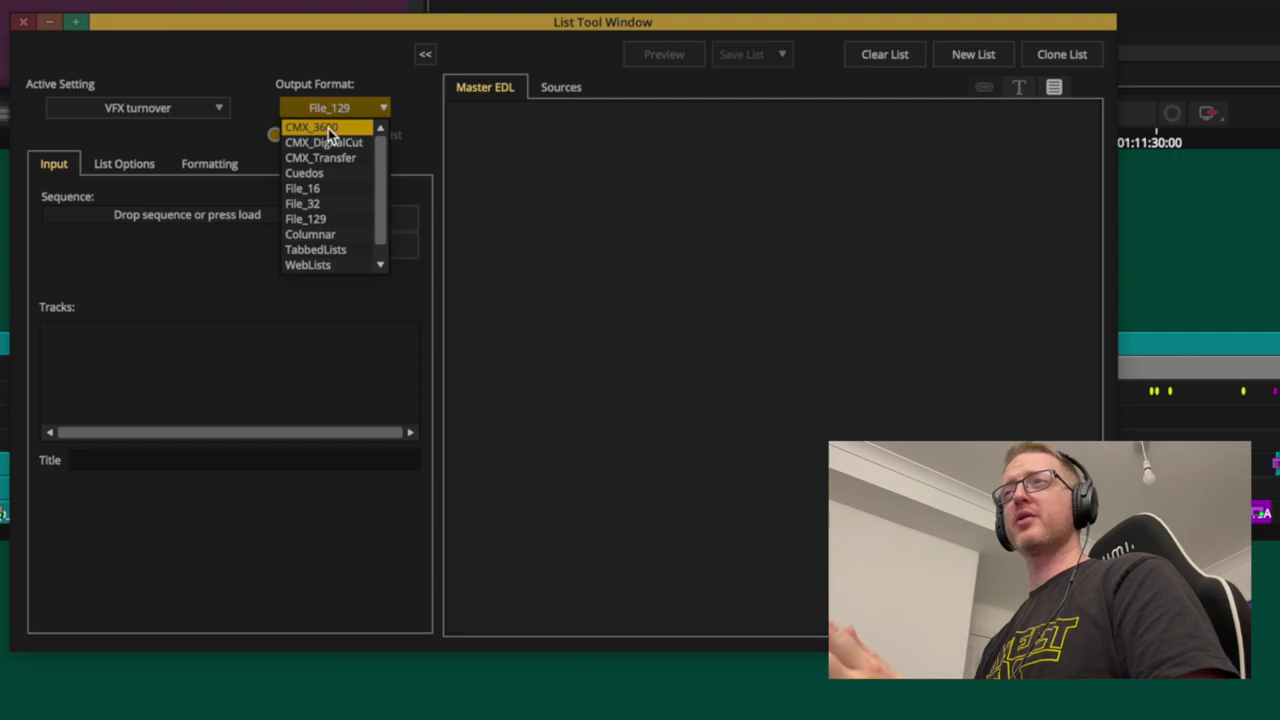
click(346, 206)
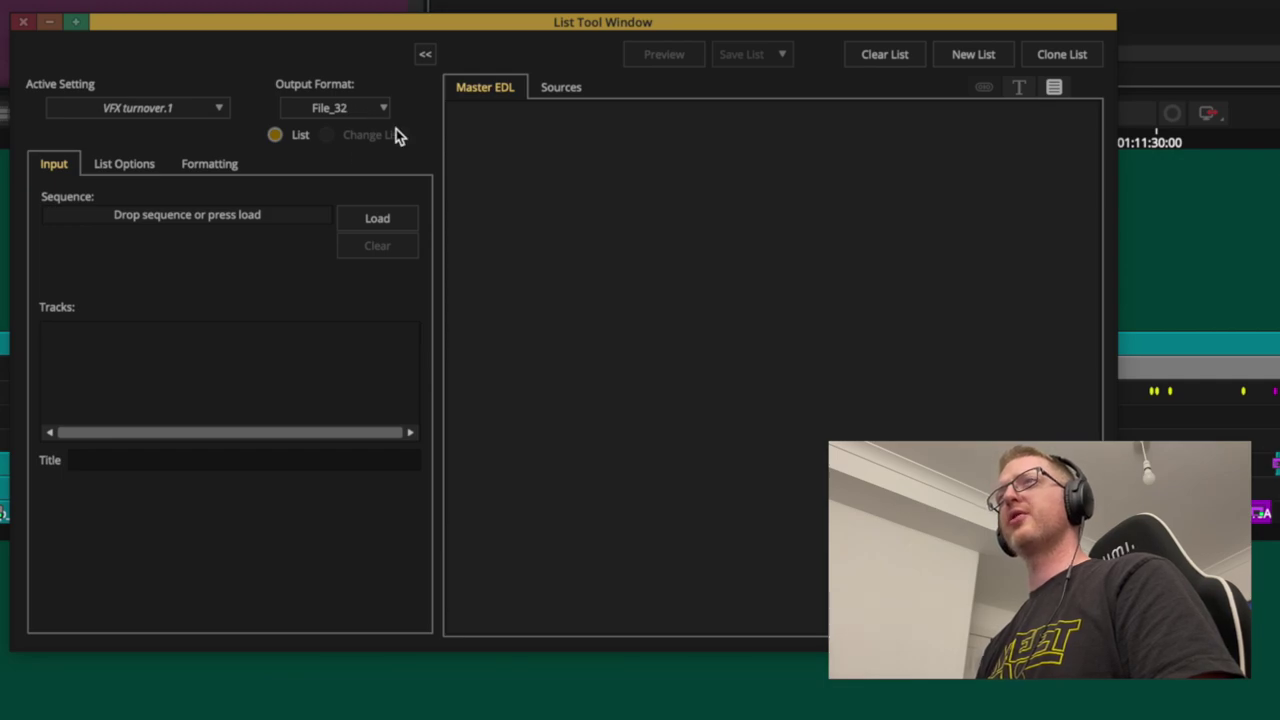
Confirm clip names and reel names are included in List Options, then load the Exported.01 sequence
click(140, 166)
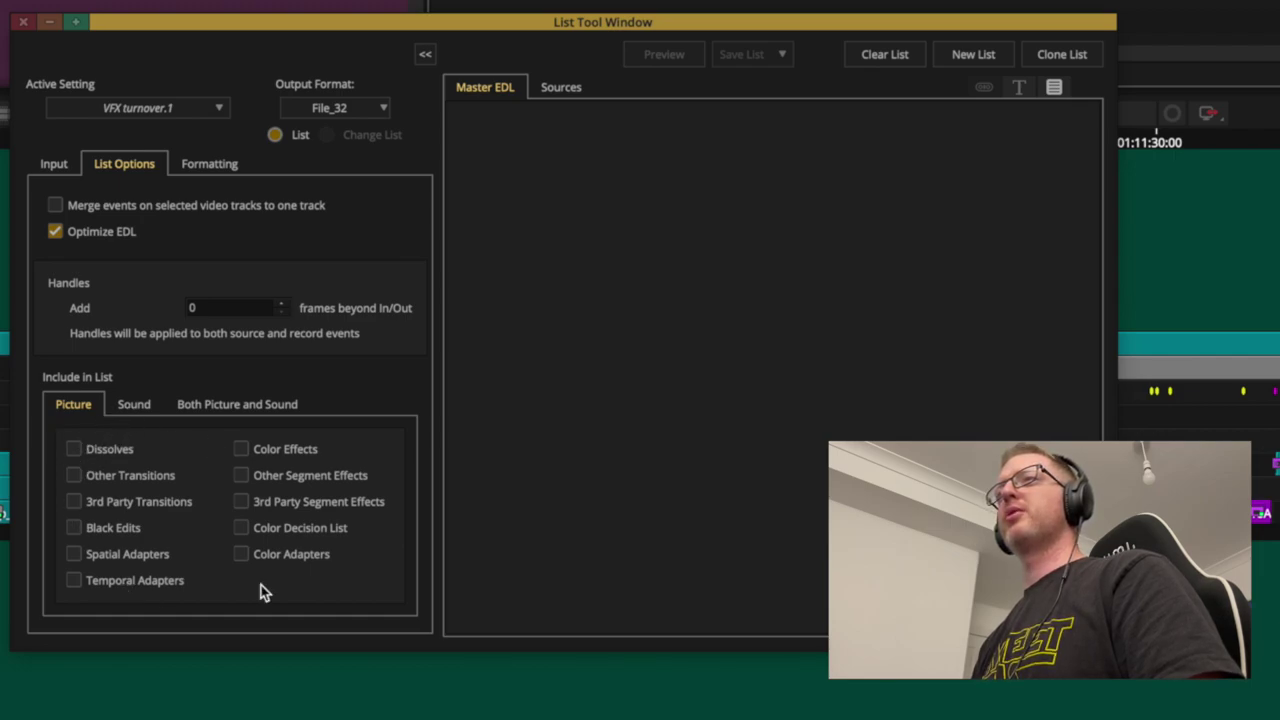
click(135, 406)
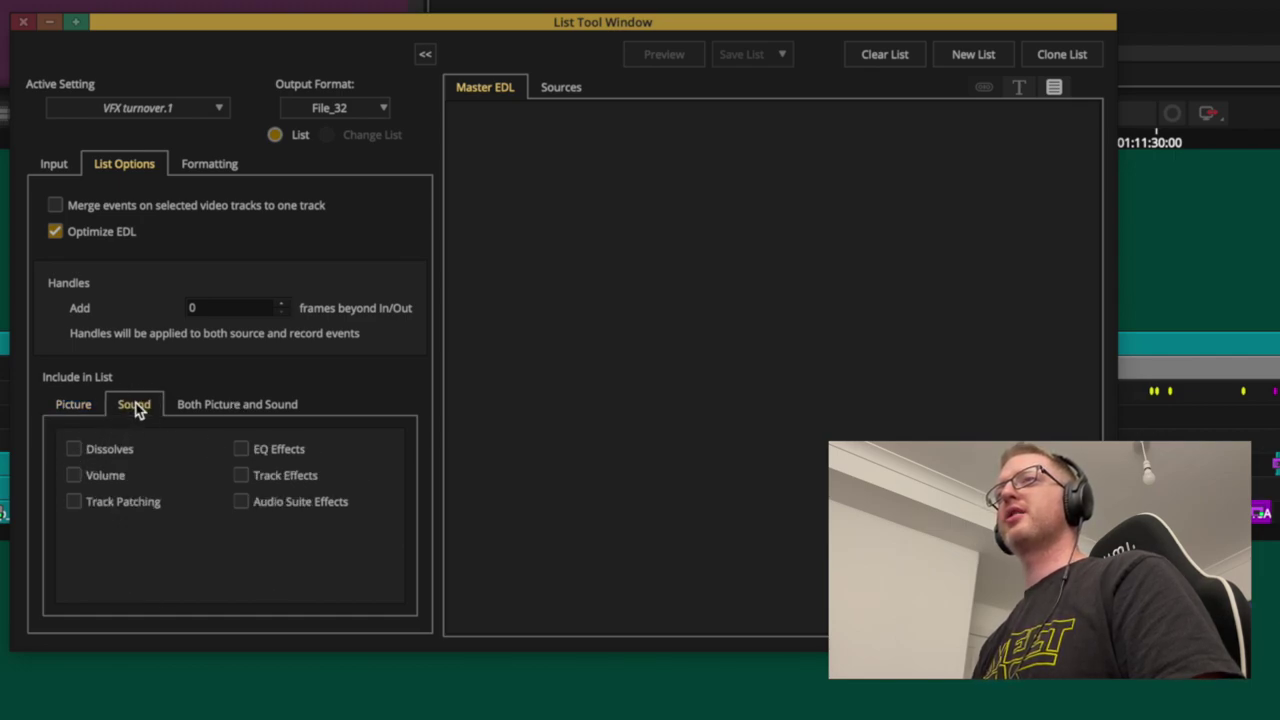
click(207, 410)
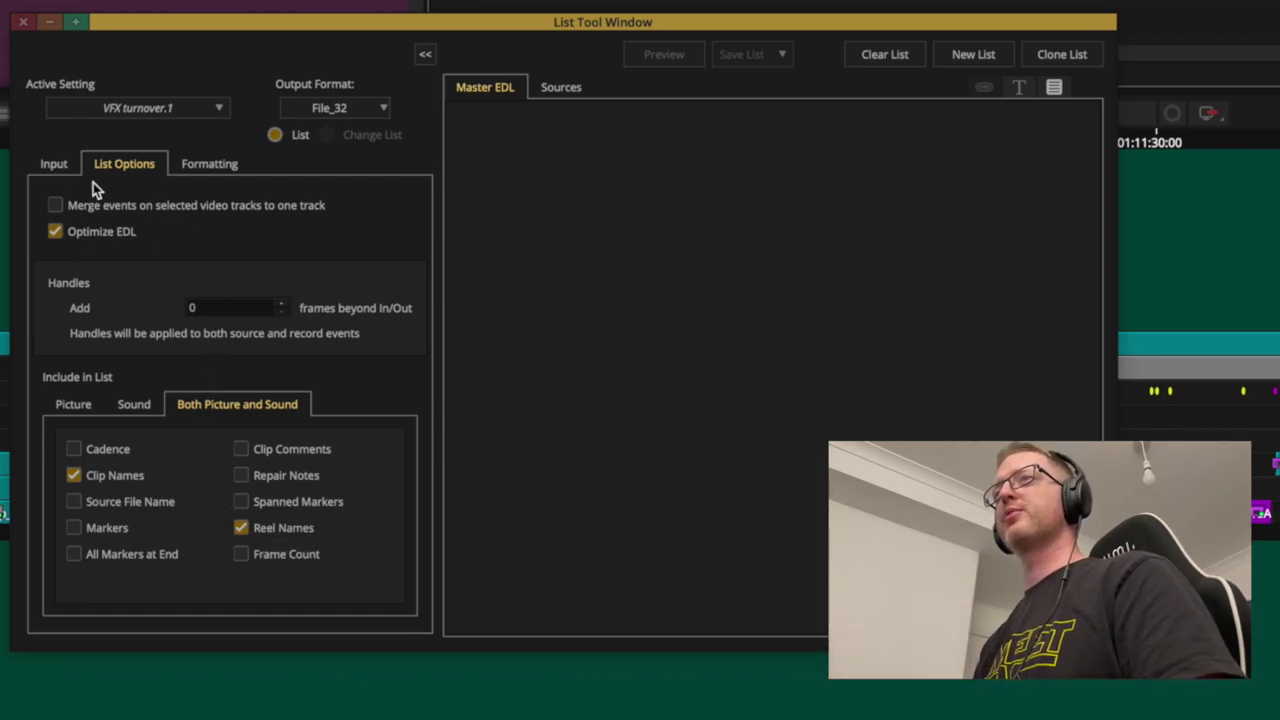
click(53, 168)
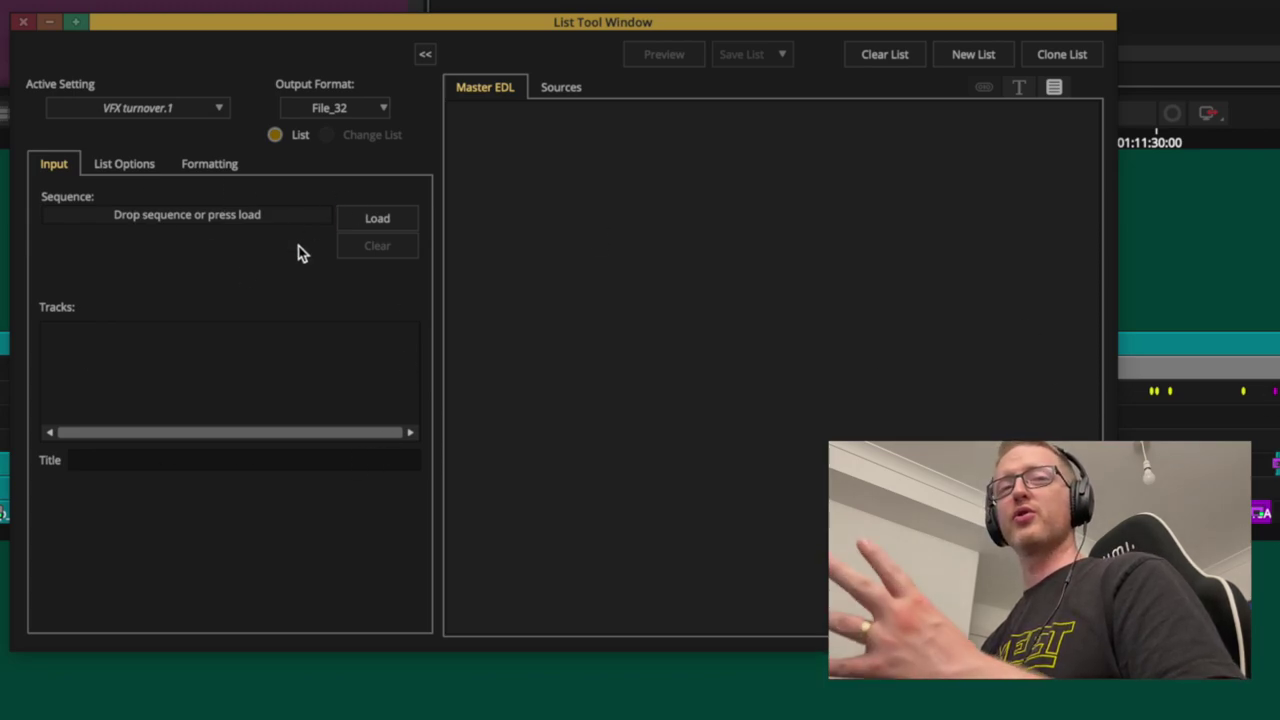
click(382, 222)
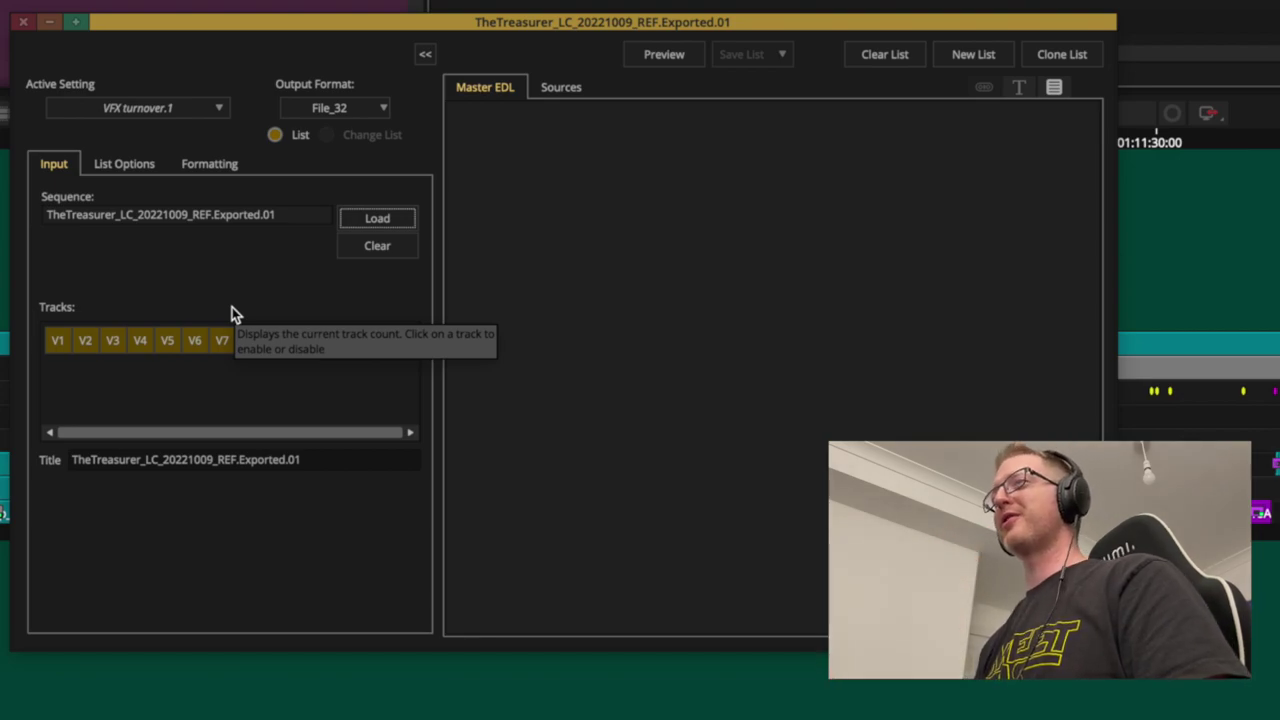
Disable tracks V3–V8, keeping V1 and V2, and preview the Master EDL
drag(399, 17, 543, 29)
drag(254, 354, 432, 354)
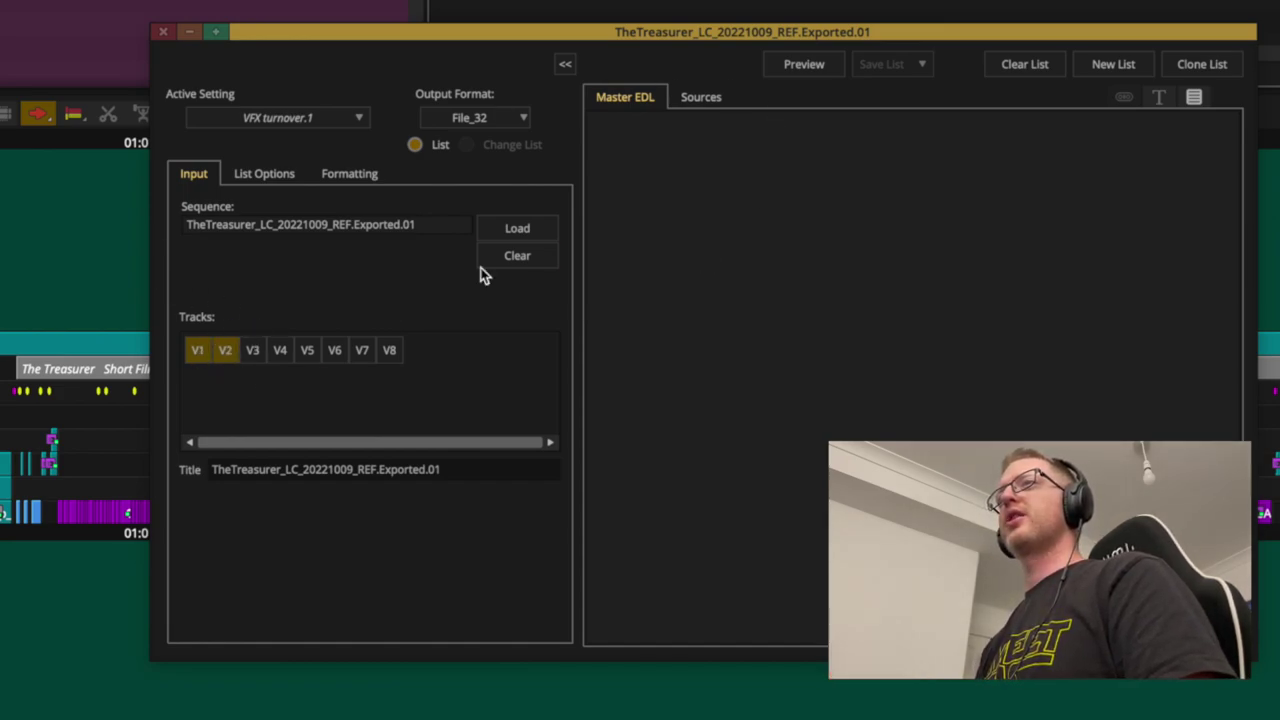
click(266, 175)
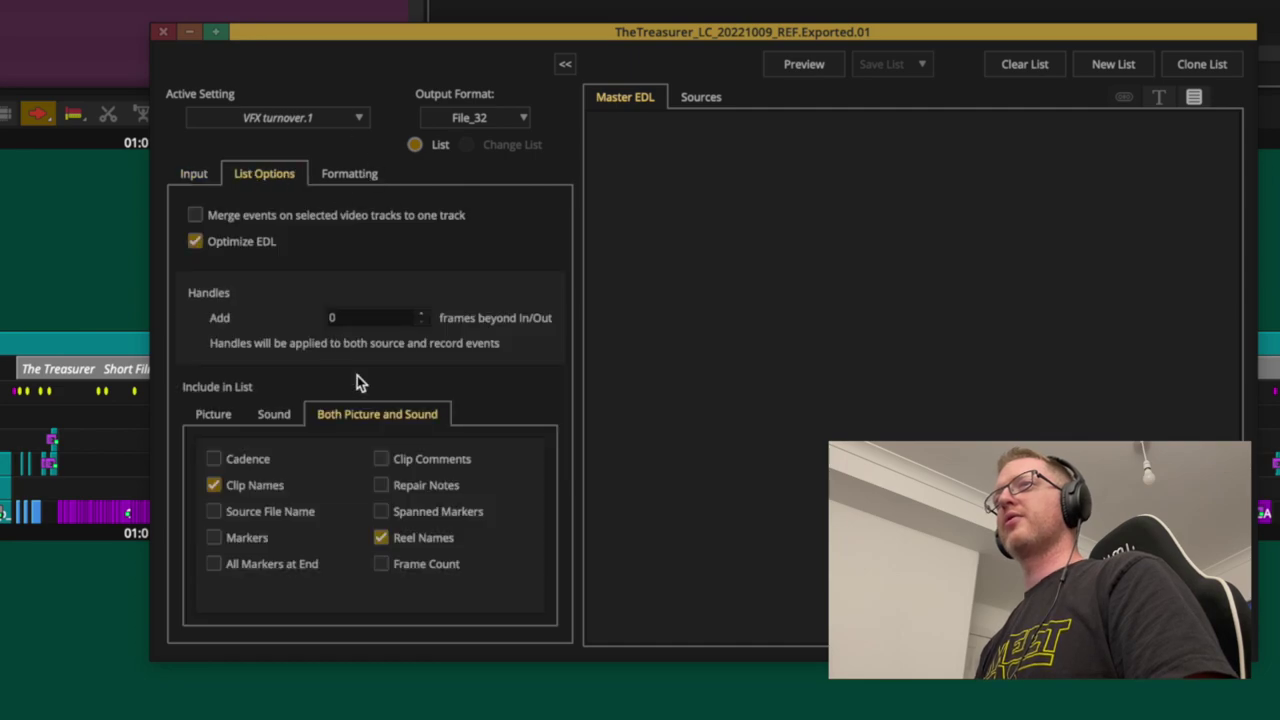
click(196, 173)
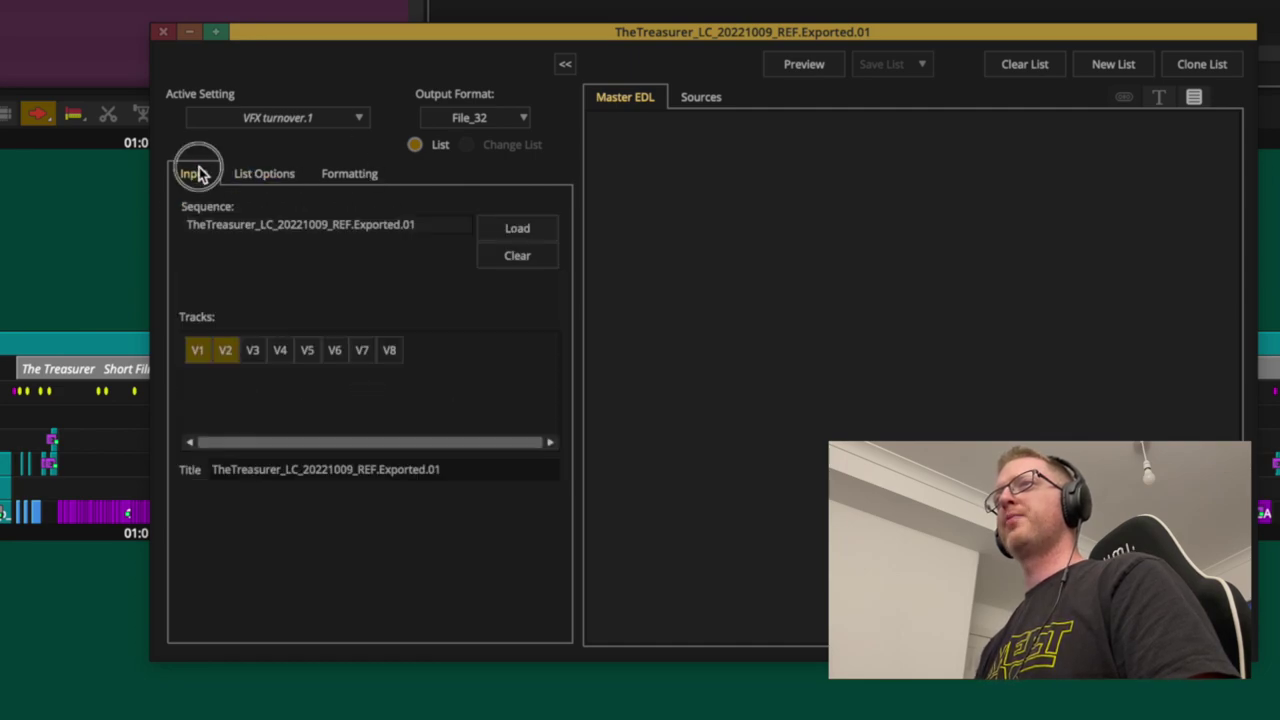
click(522, 254)
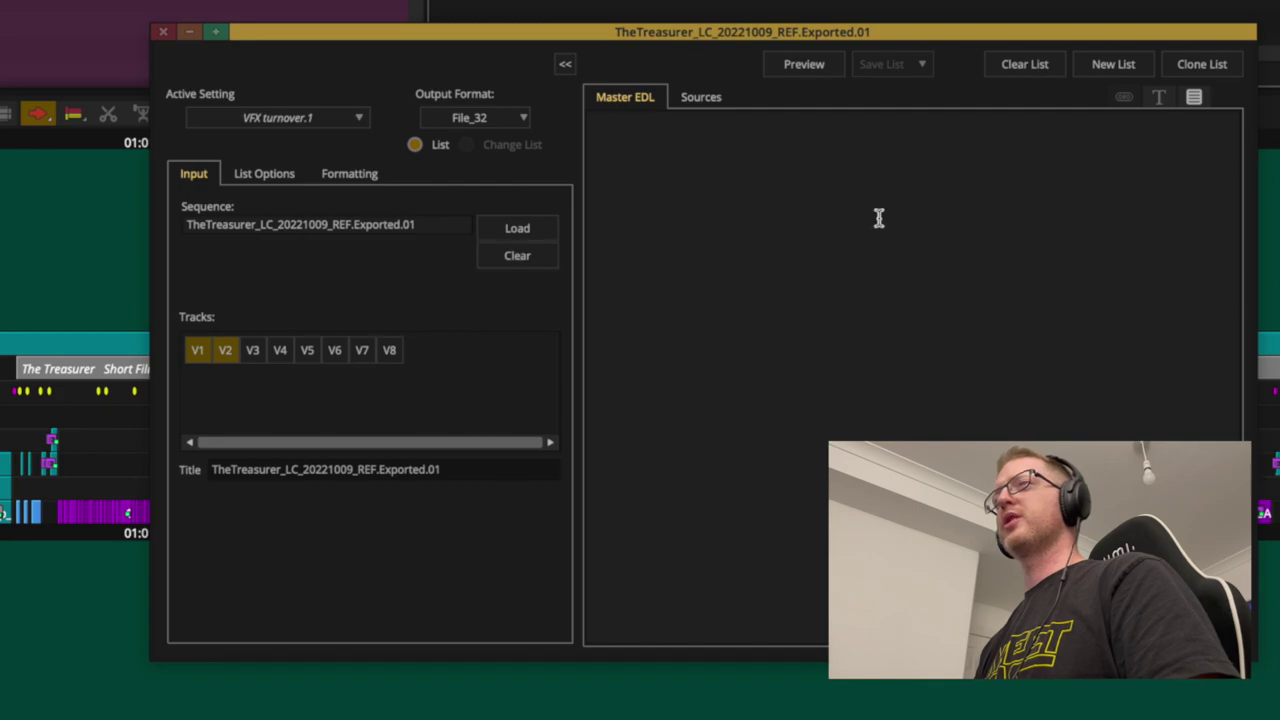
click(818, 66)
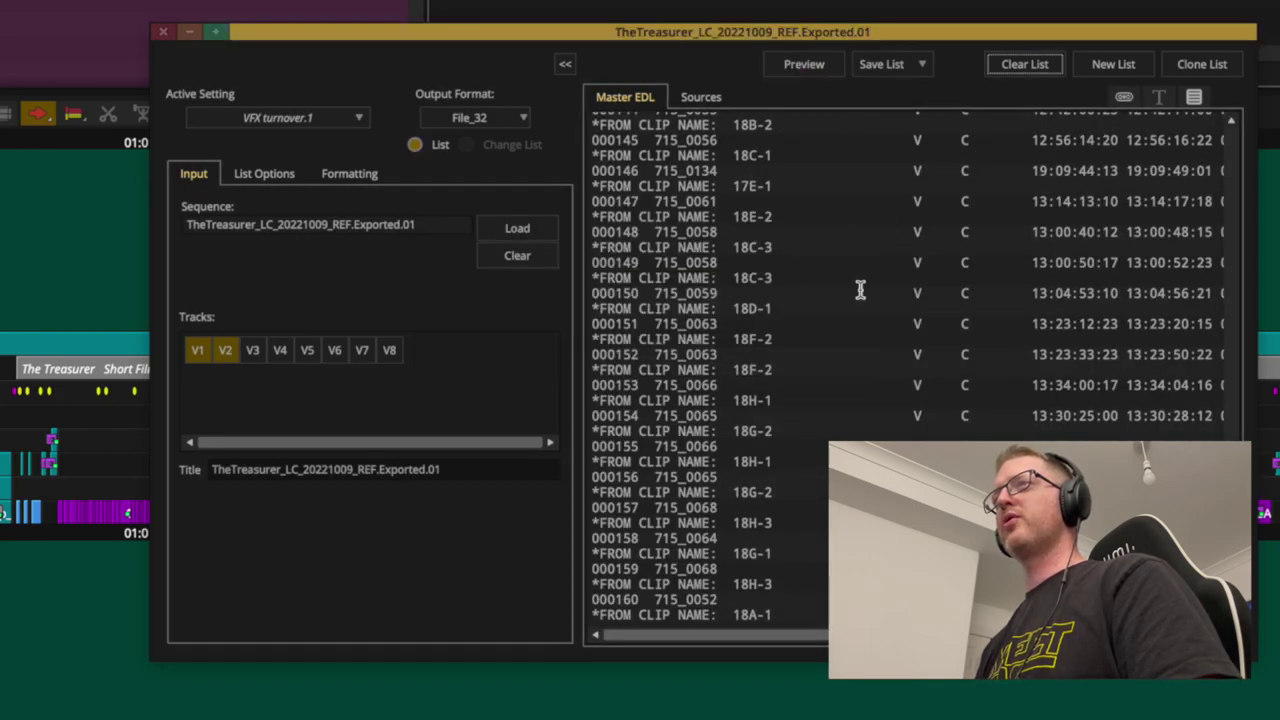
Enlarge the List Tool and inspect clip names, tape names and timecodes of events 000005–000006
drag(838, 36, 690, 0)
drag(1094, 542, 1279, 719)
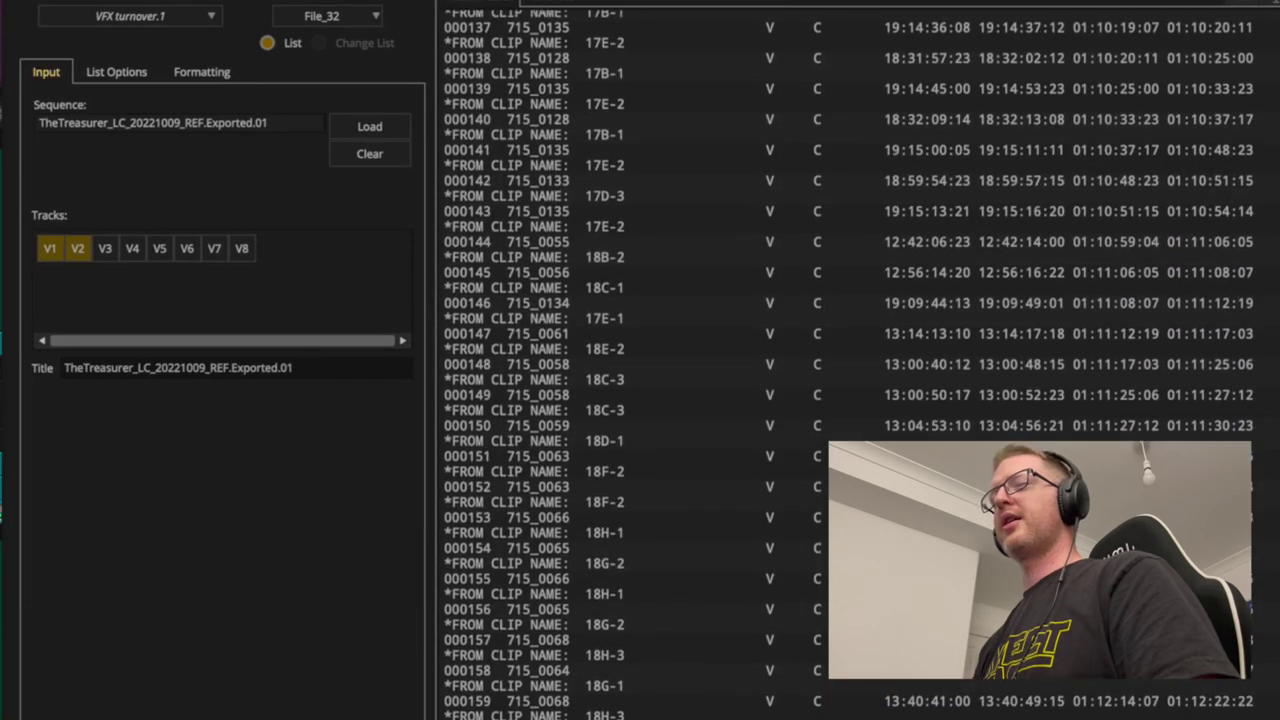
scroll(786, 250, up, 20)
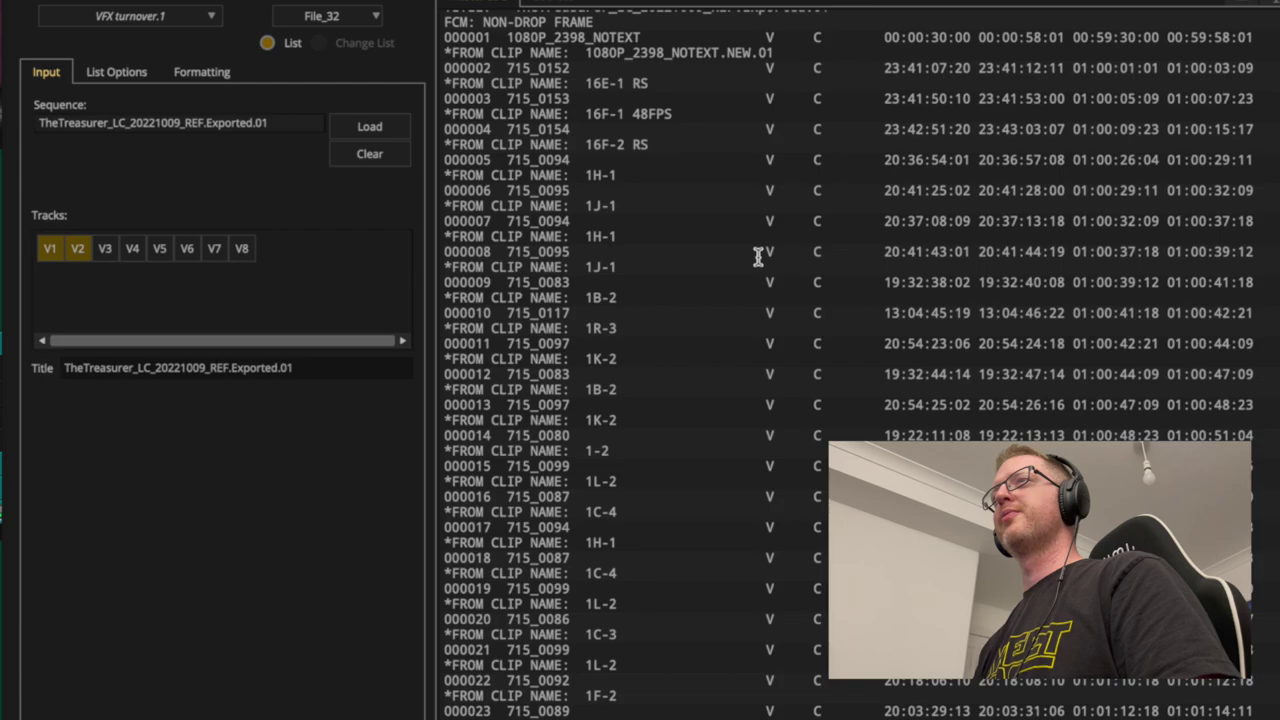
drag(628, 193, 491, 193)
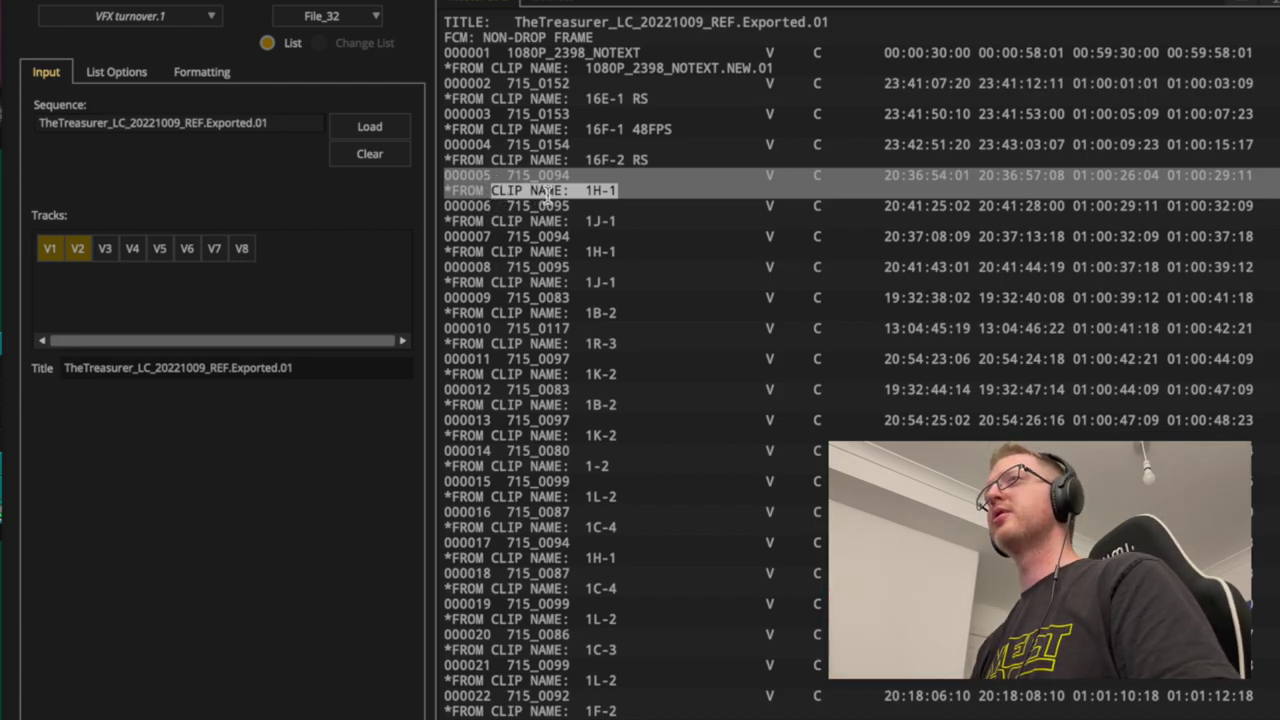
drag(576, 208, 508, 208)
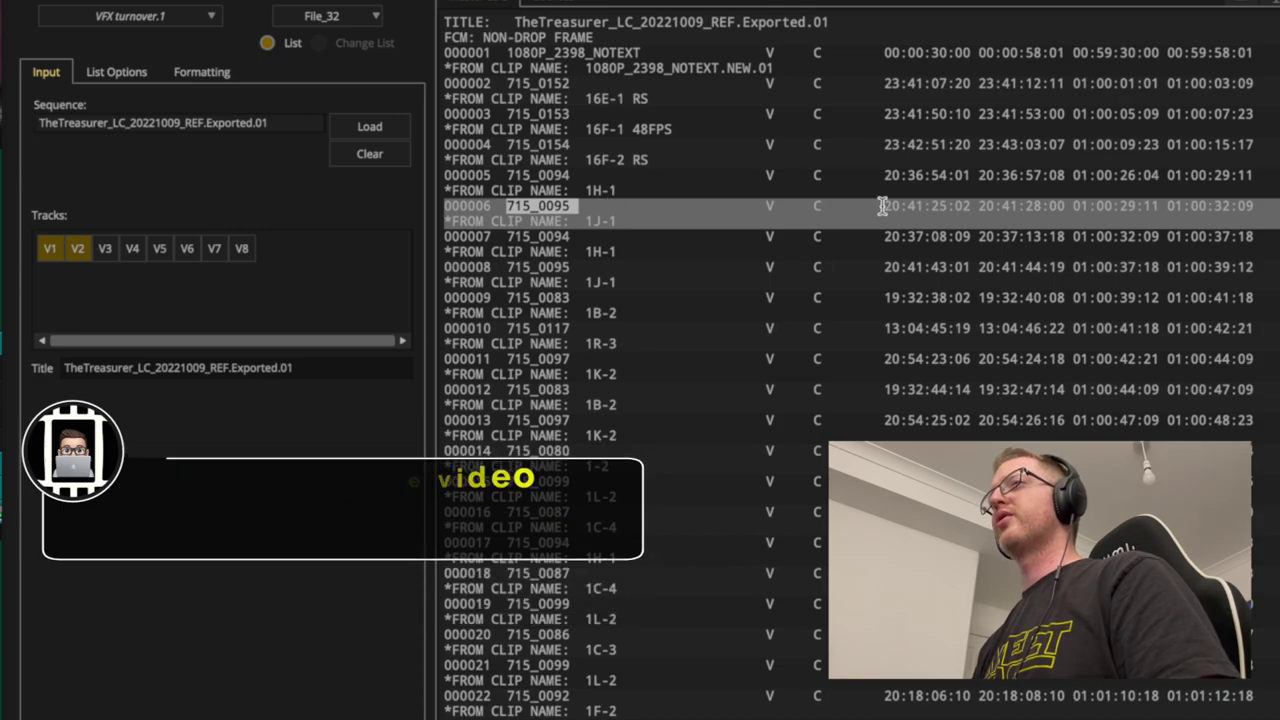
drag(886, 206, 1064, 206)
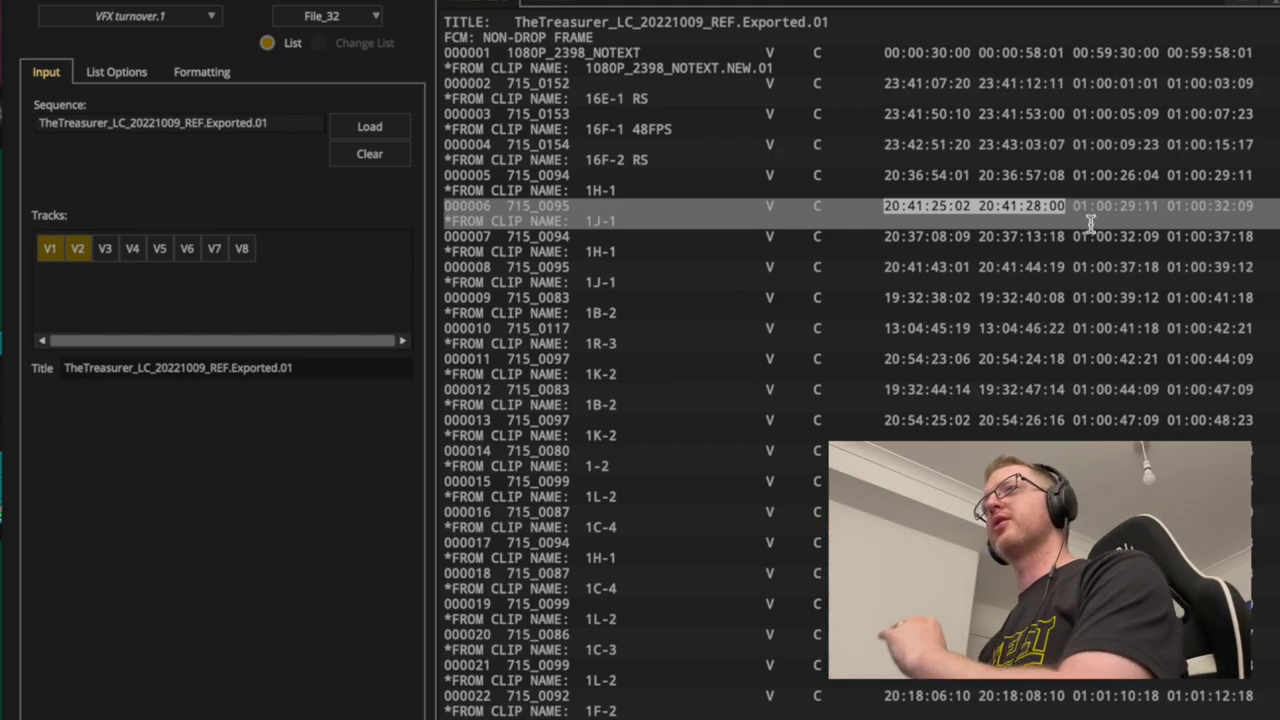
drag(1074, 206, 1256, 206)
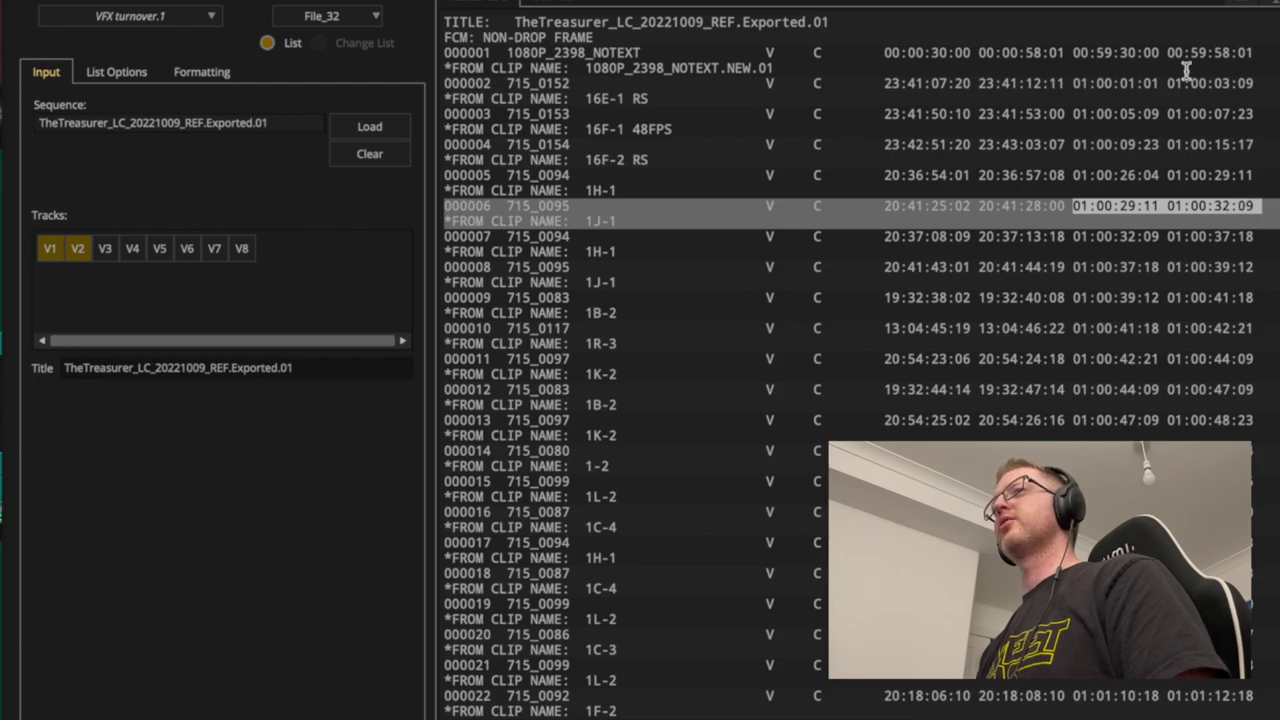
click(1139, 322)
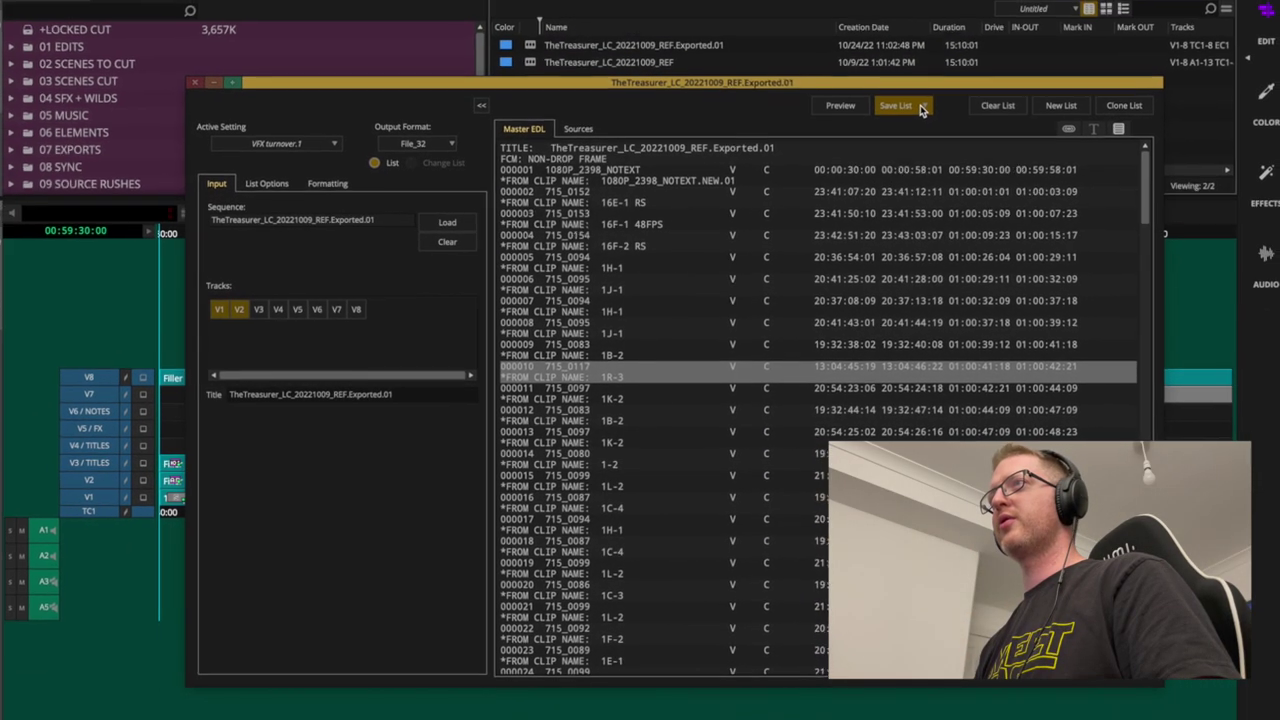
Save the EDL as one file named TheTreasurer_LC_20221009_REF in AE105/GRADE/03 EDL
click(915, 110)
click(928, 132)
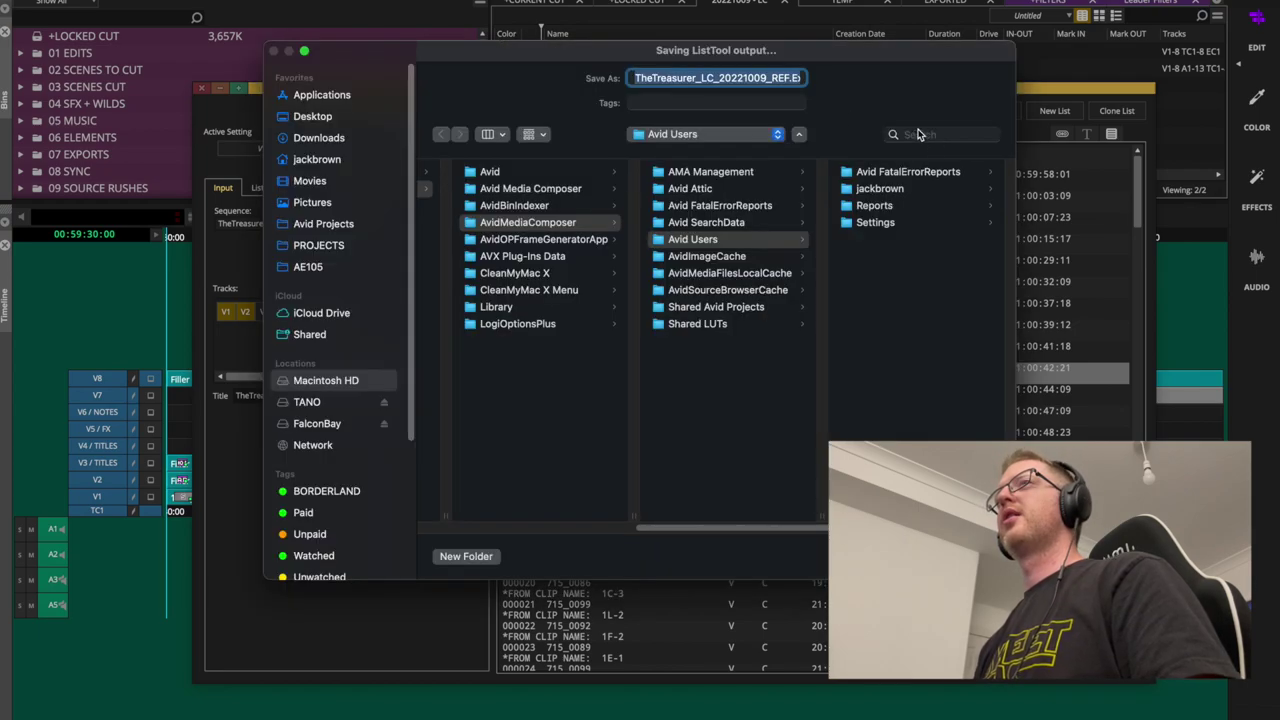
click(318, 268)
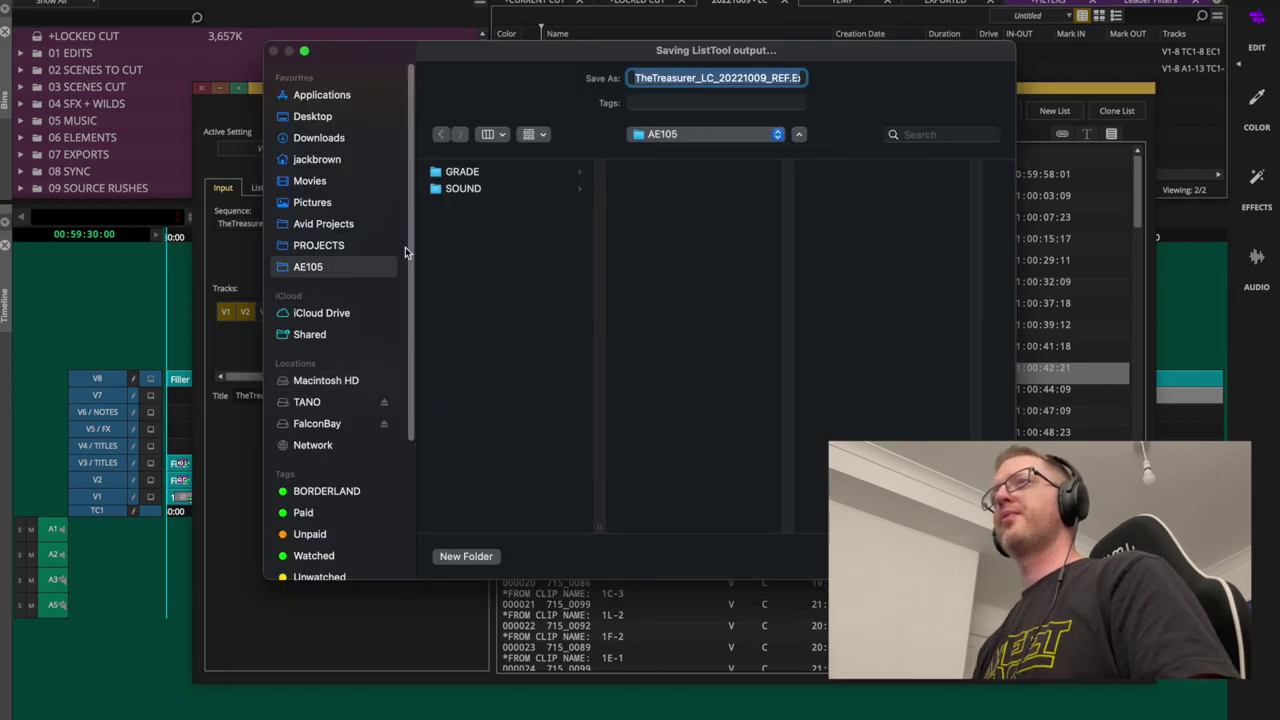
click(528, 174)
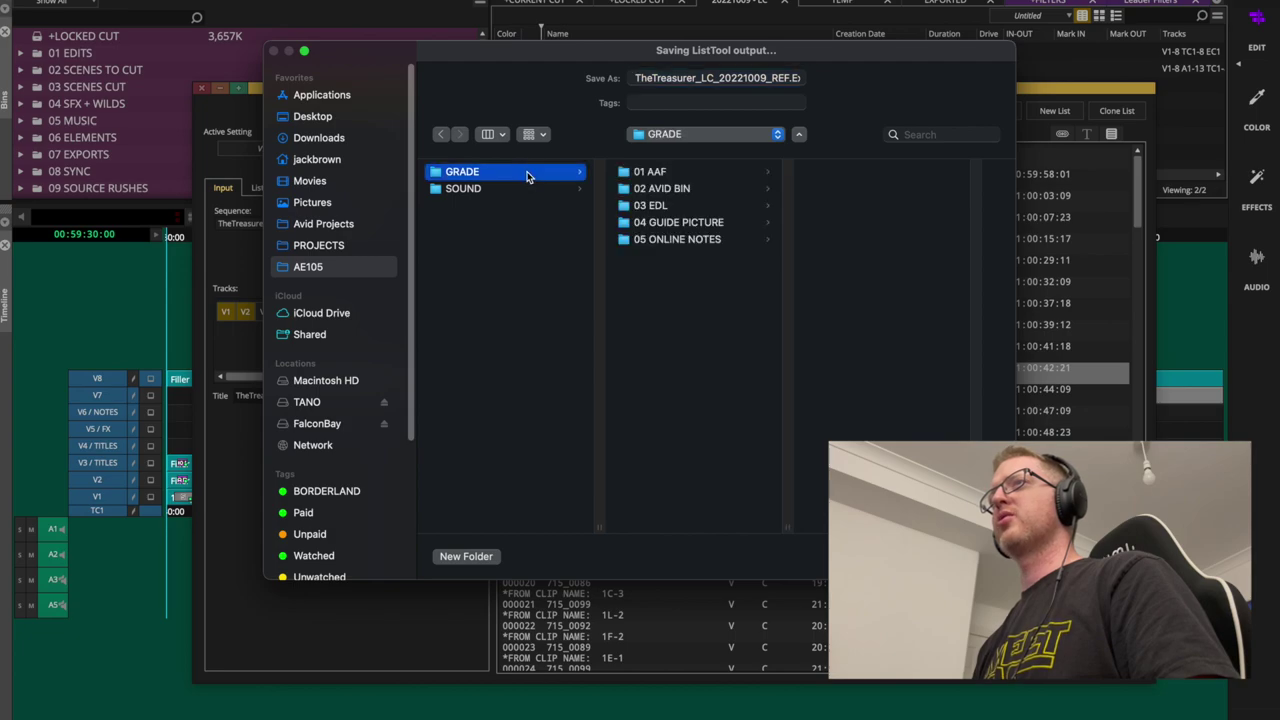
click(655, 205)
click(794, 79)
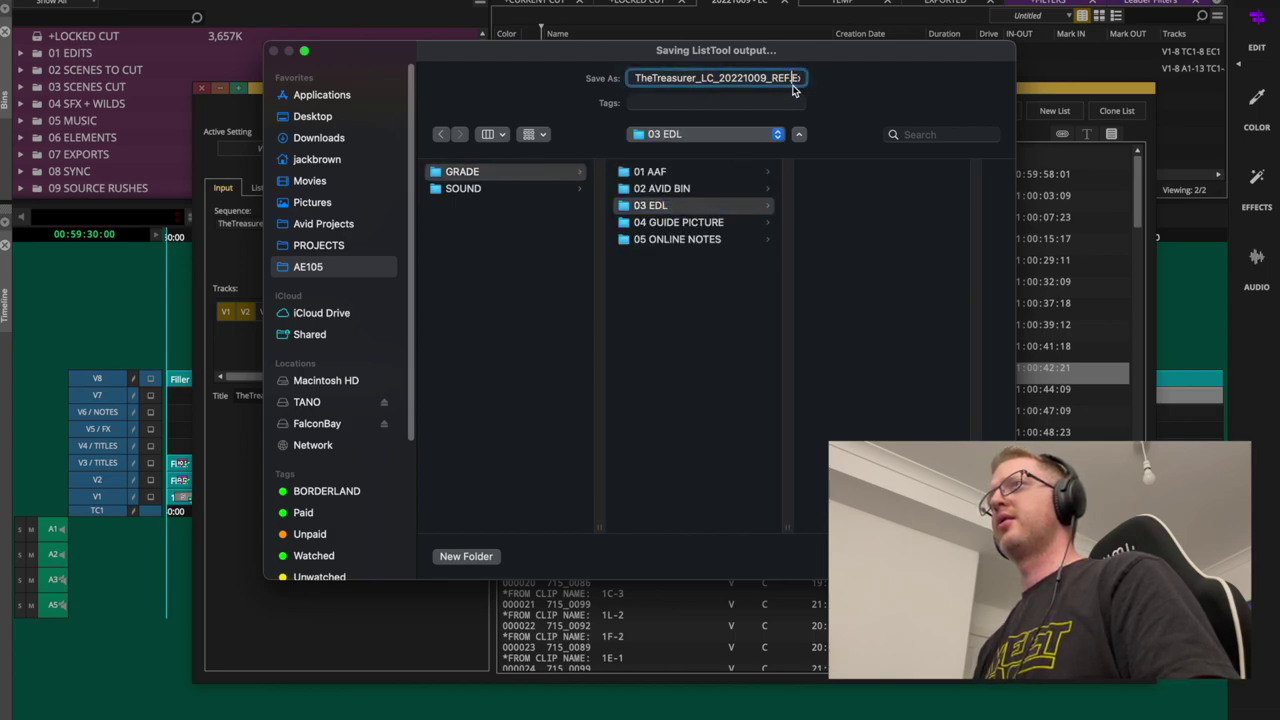
key(BackSpace)
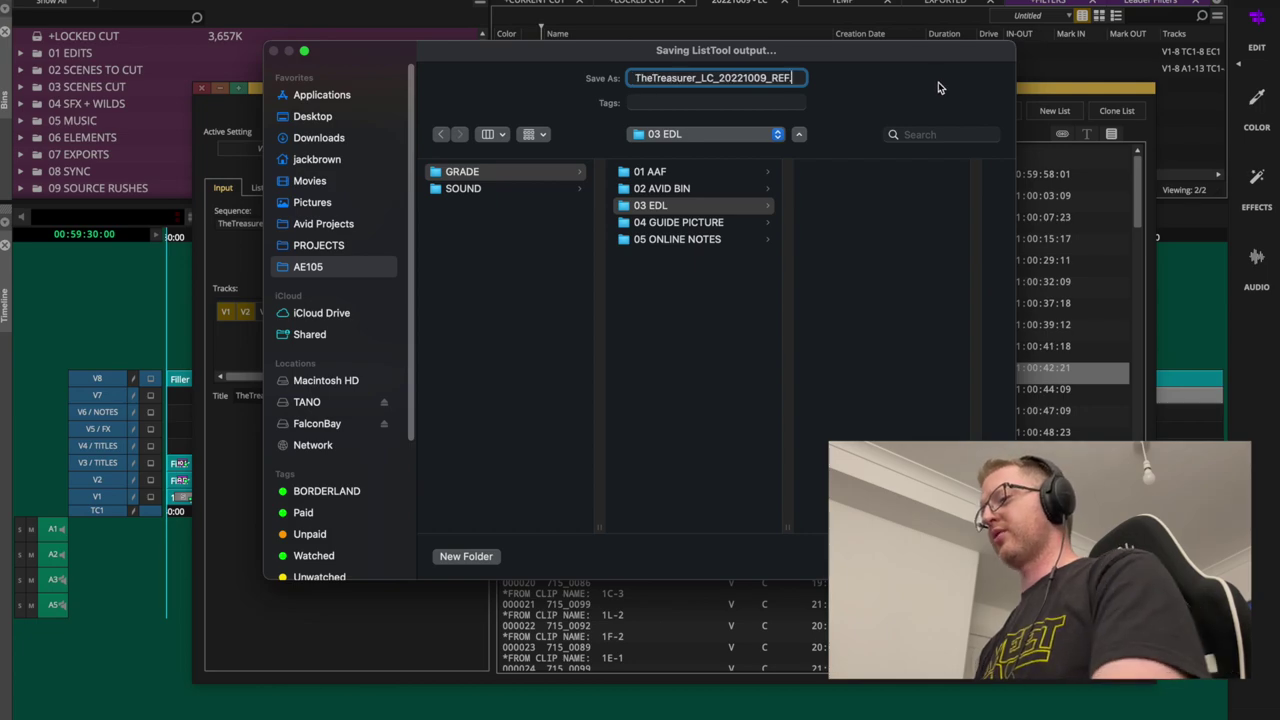
click(871, 343)
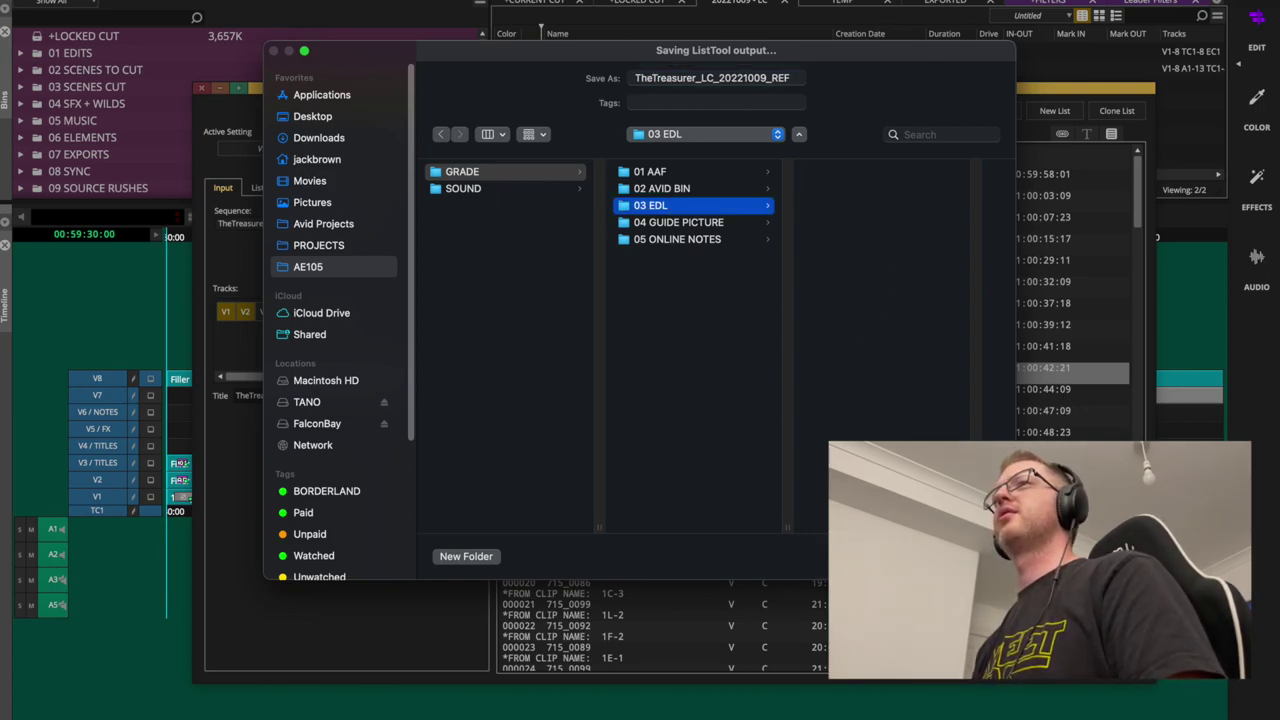
key(Return)
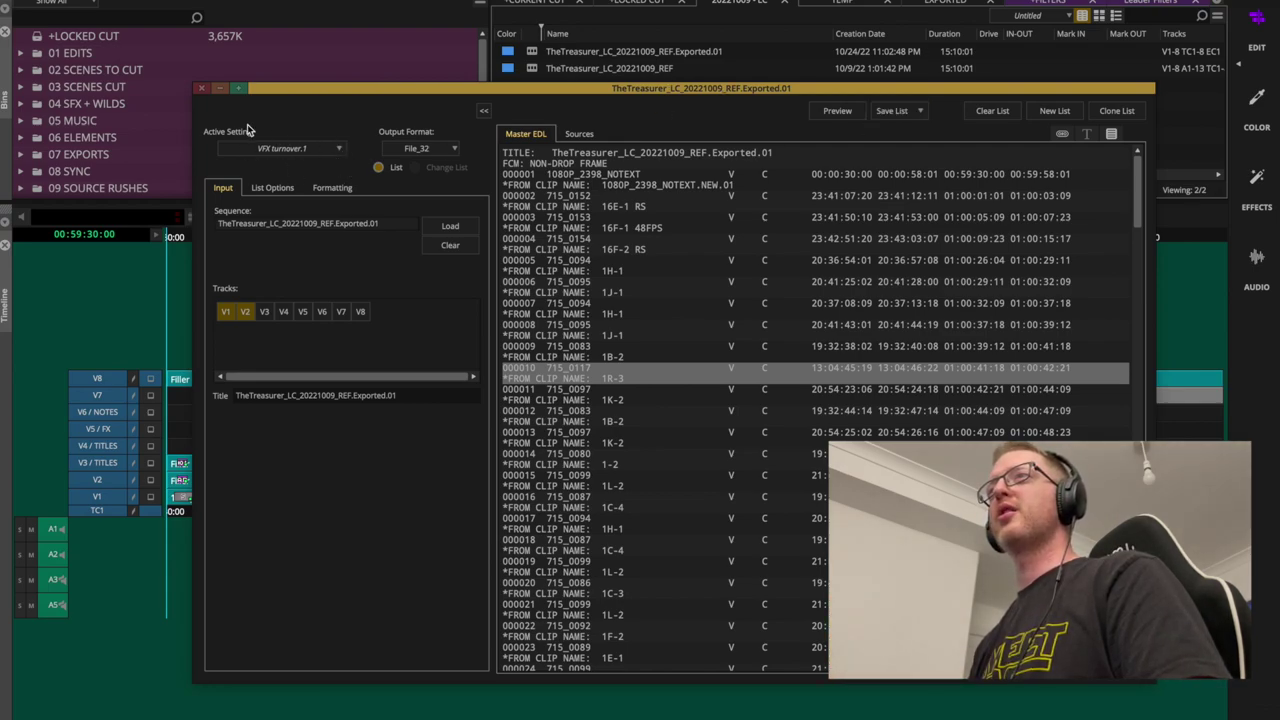
Save the current EDL settings as the 'GRADE Turnover' preset and close the EDL tool
click(335, 150)
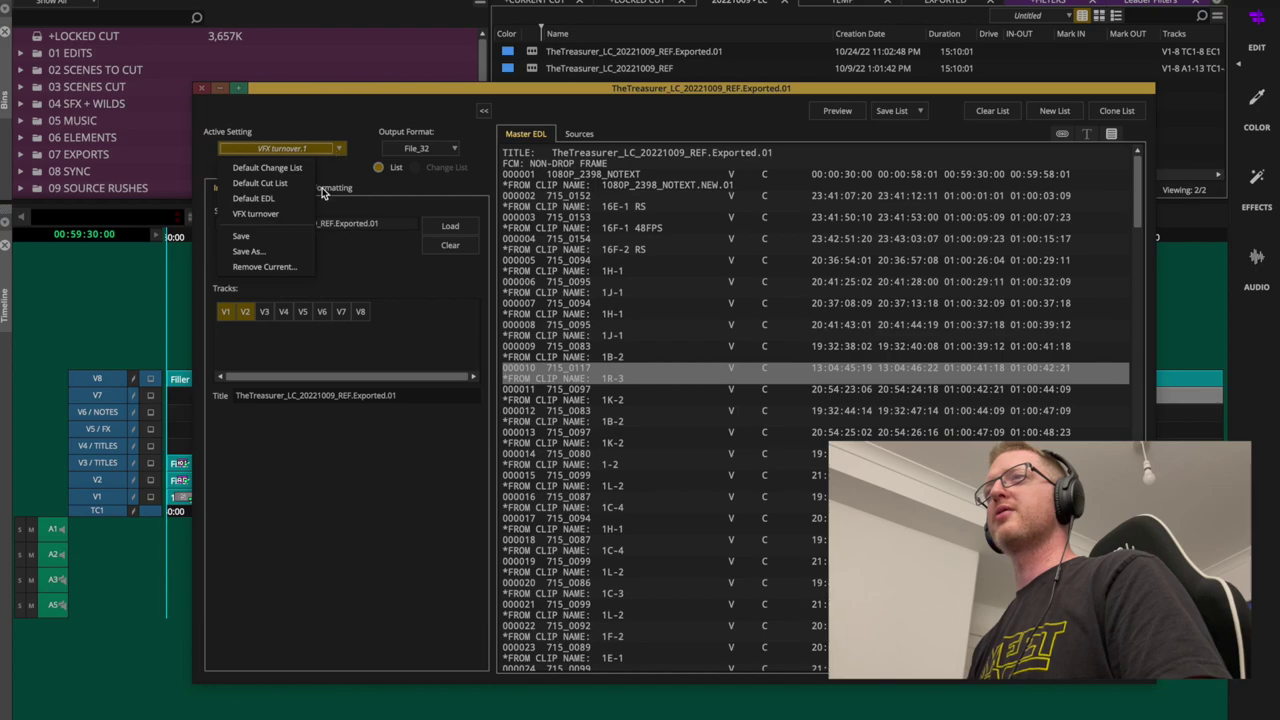
click(272, 253)
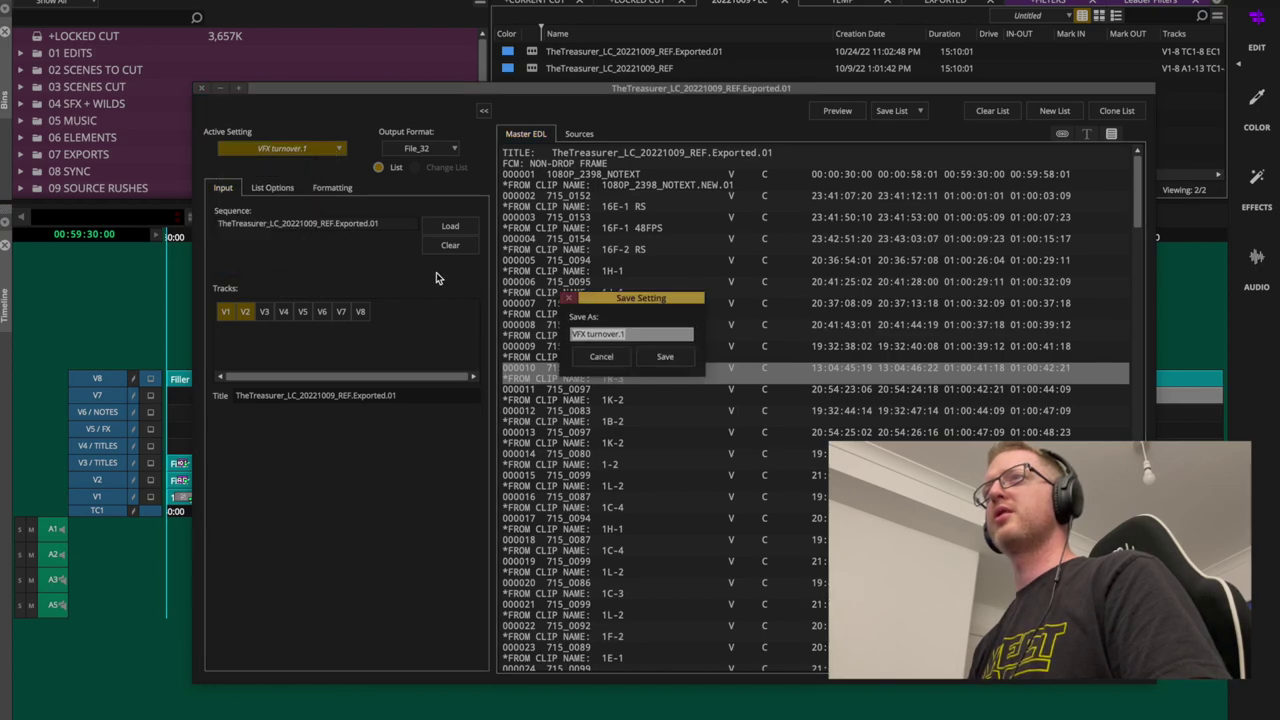
text(GRADE)
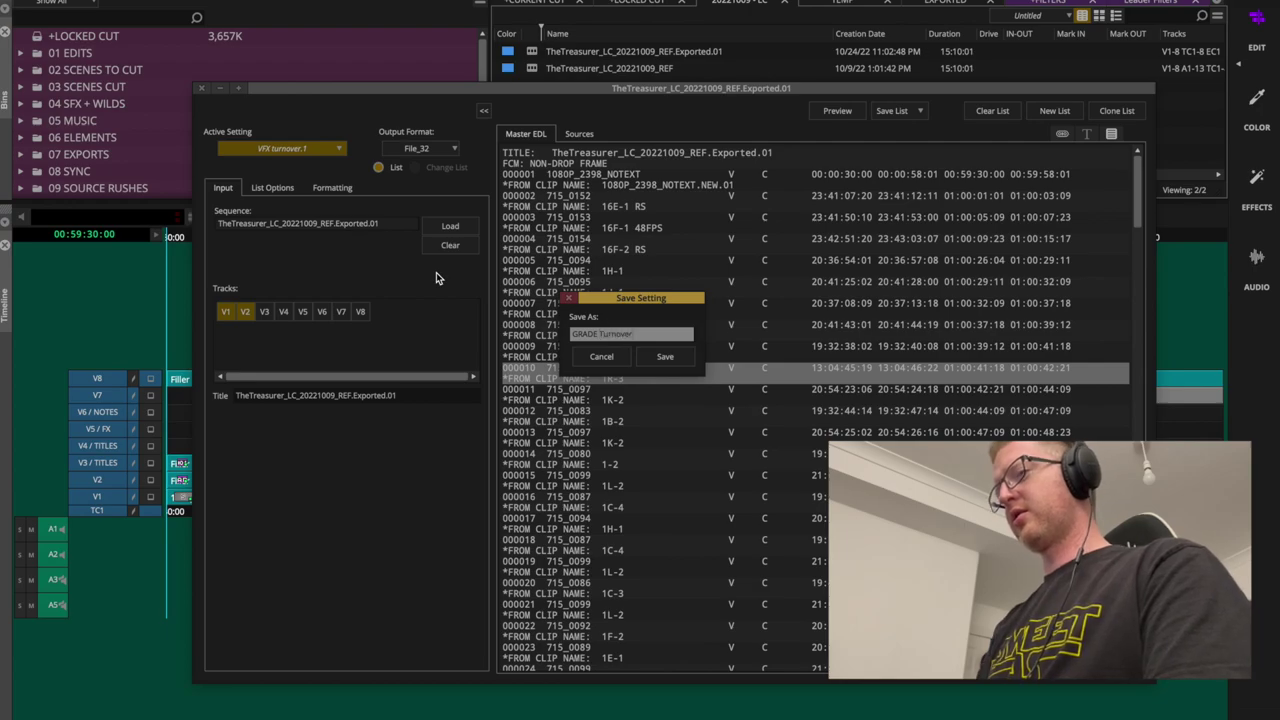
click(662, 356)
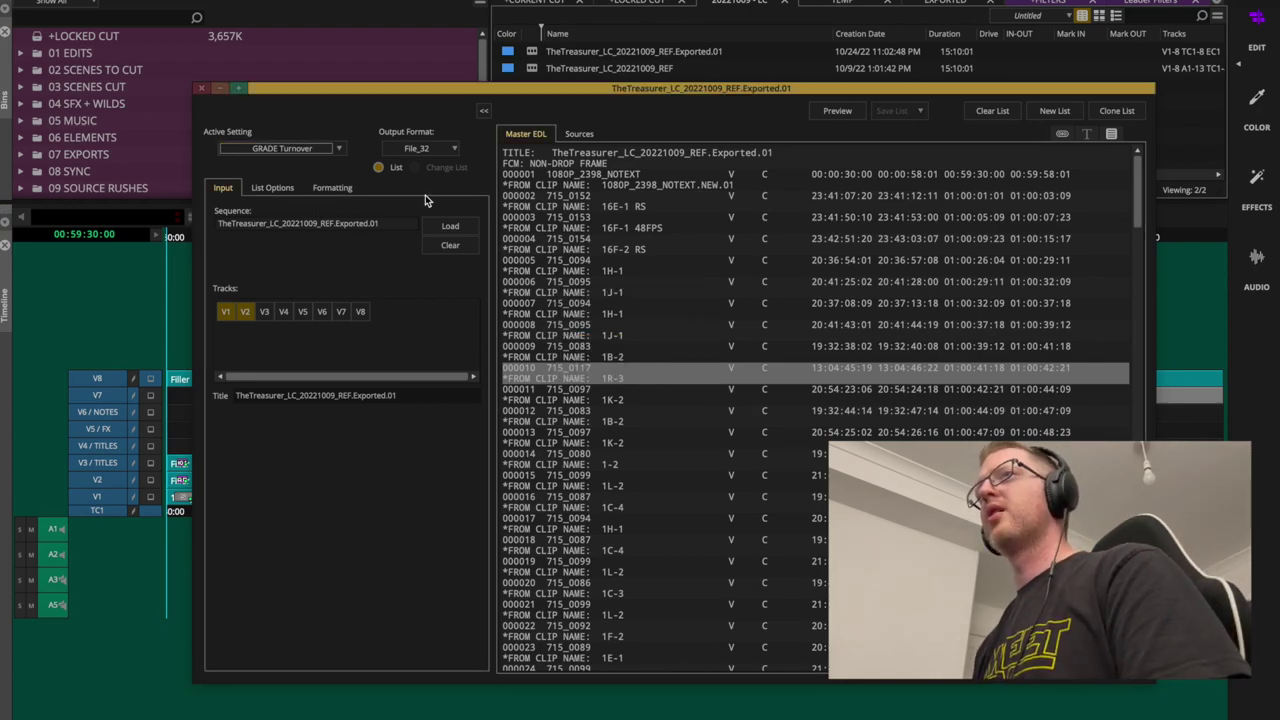
click(201, 88)
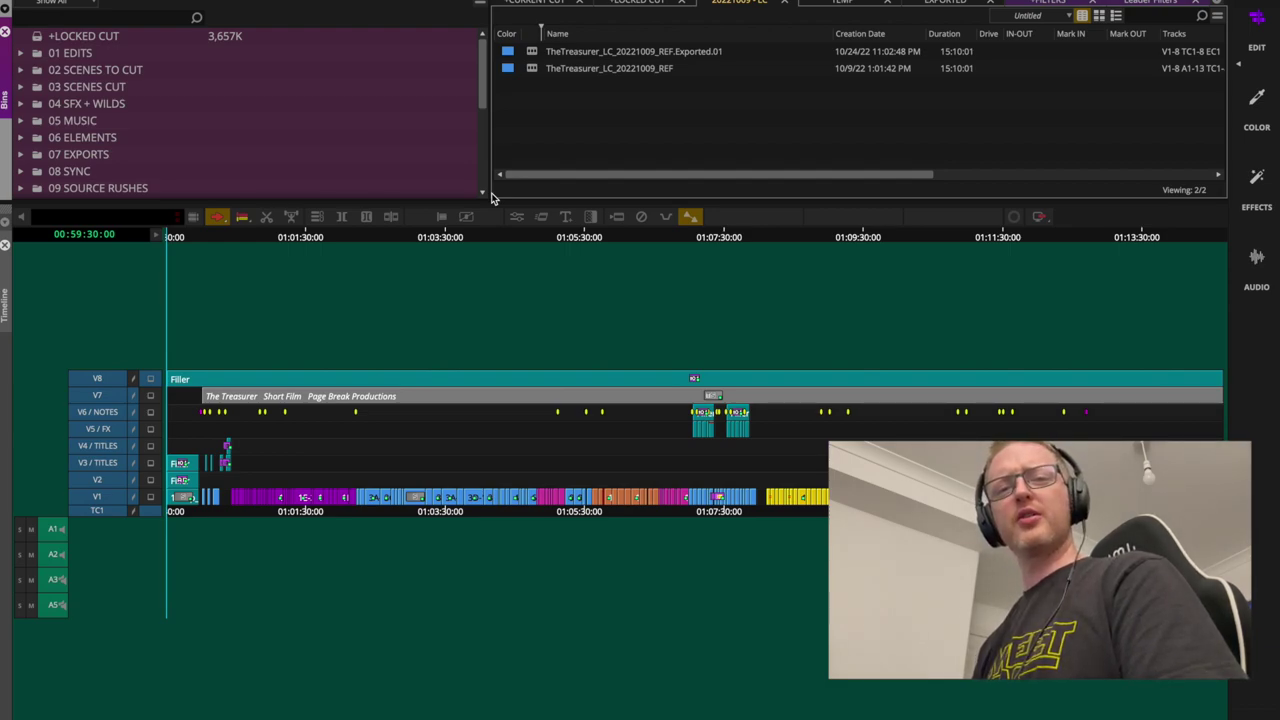
On the GRADE sheet, tick Done for 01 AAF Picture, 03 EDL, 04 Guide Picture and 05 Online Notes
key(super+Tab)
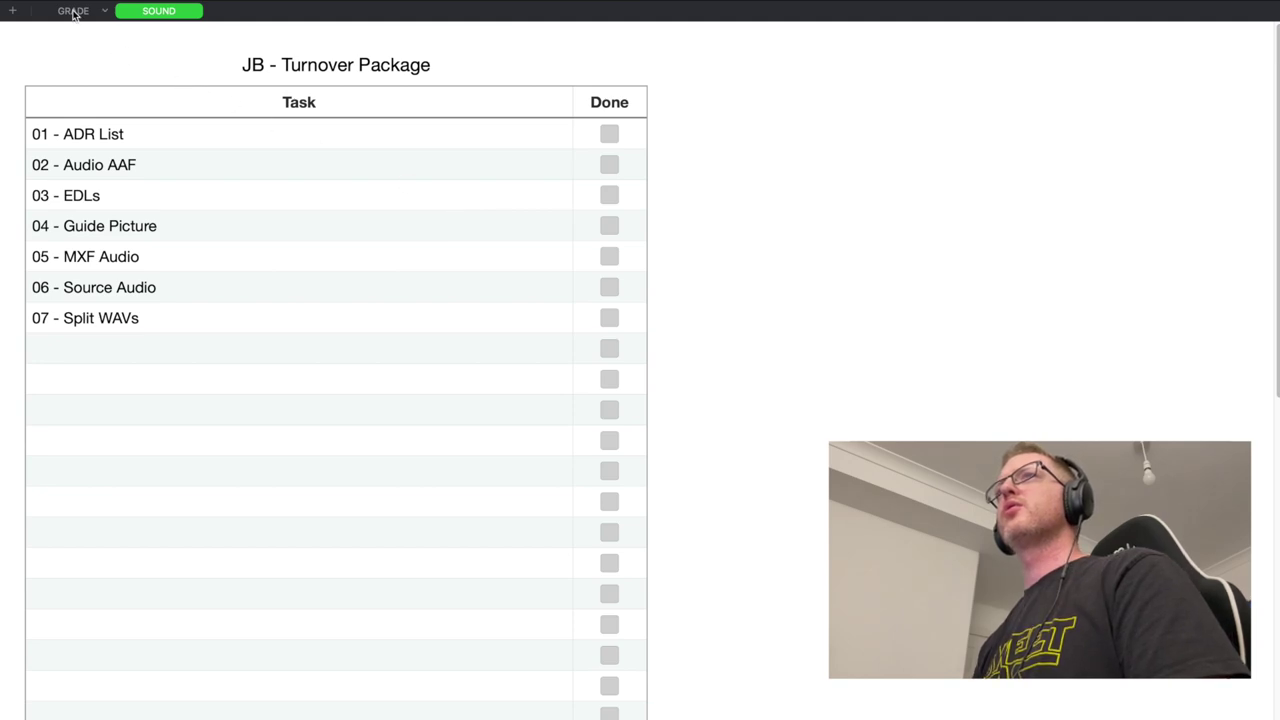
click(73, 11)
click(609, 135)
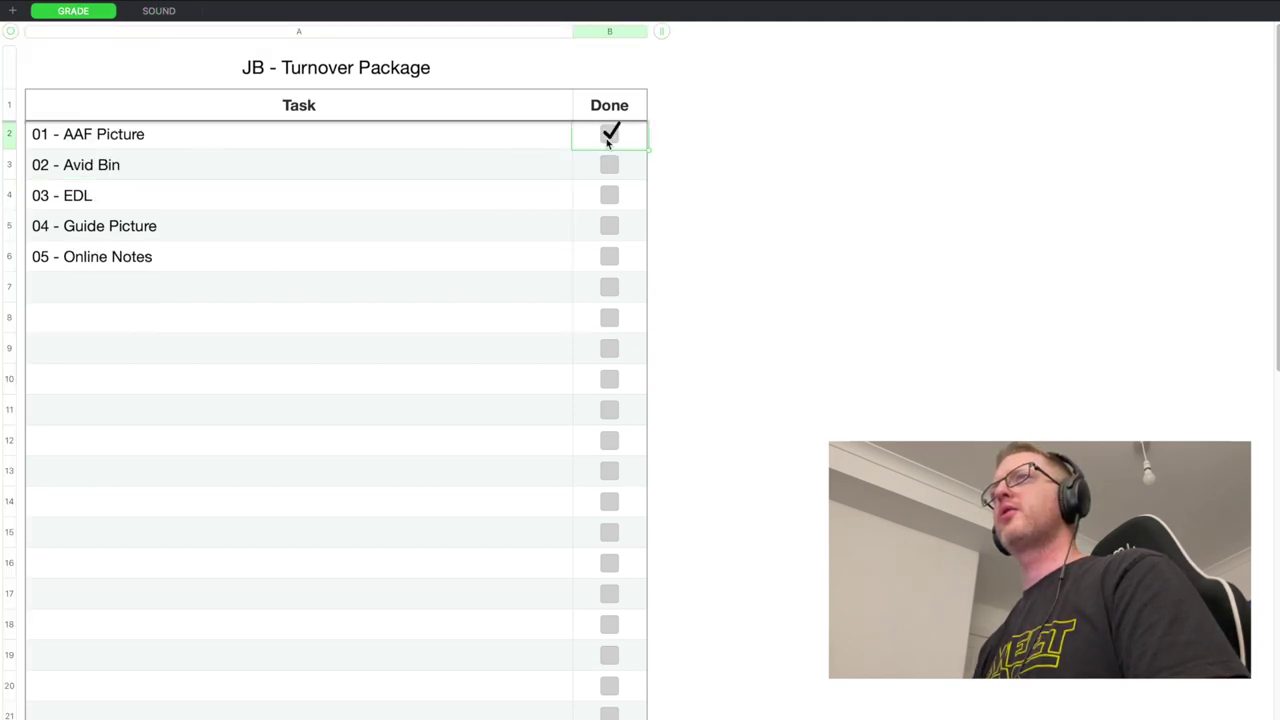
click(610, 197)
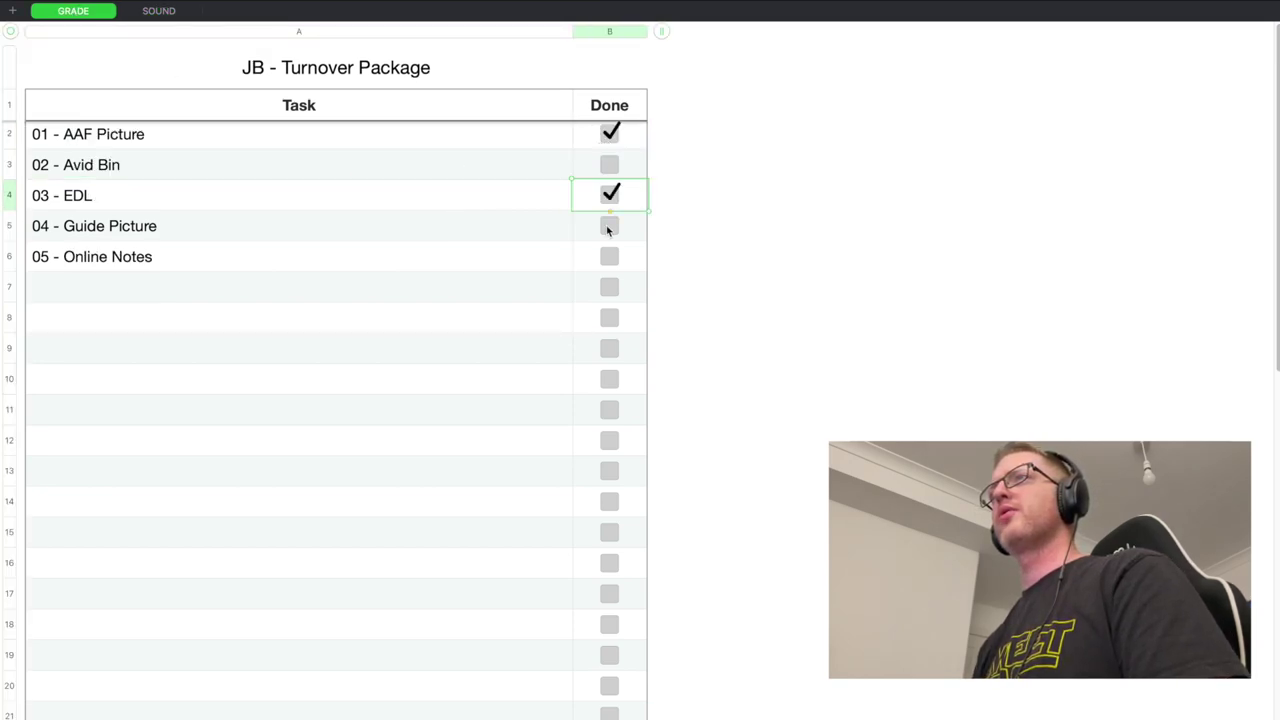
click(612, 230)
click(612, 259)
click(862, 249)
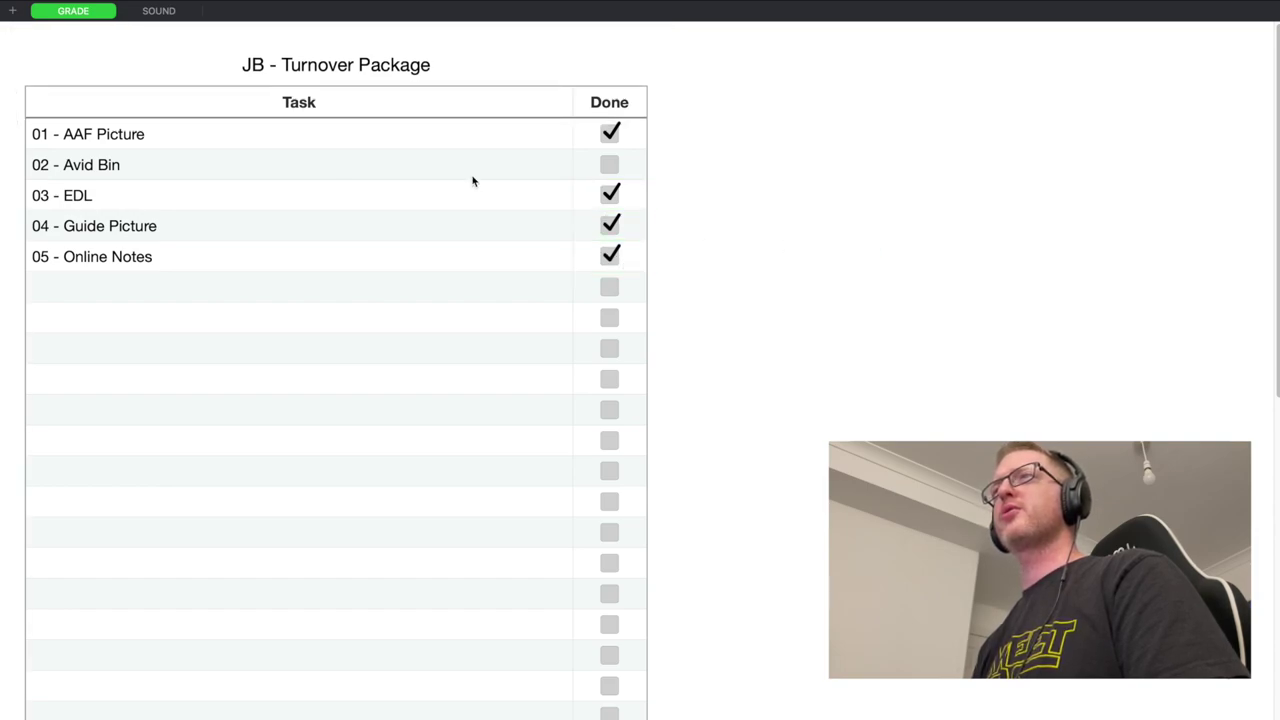
click(208, 164)
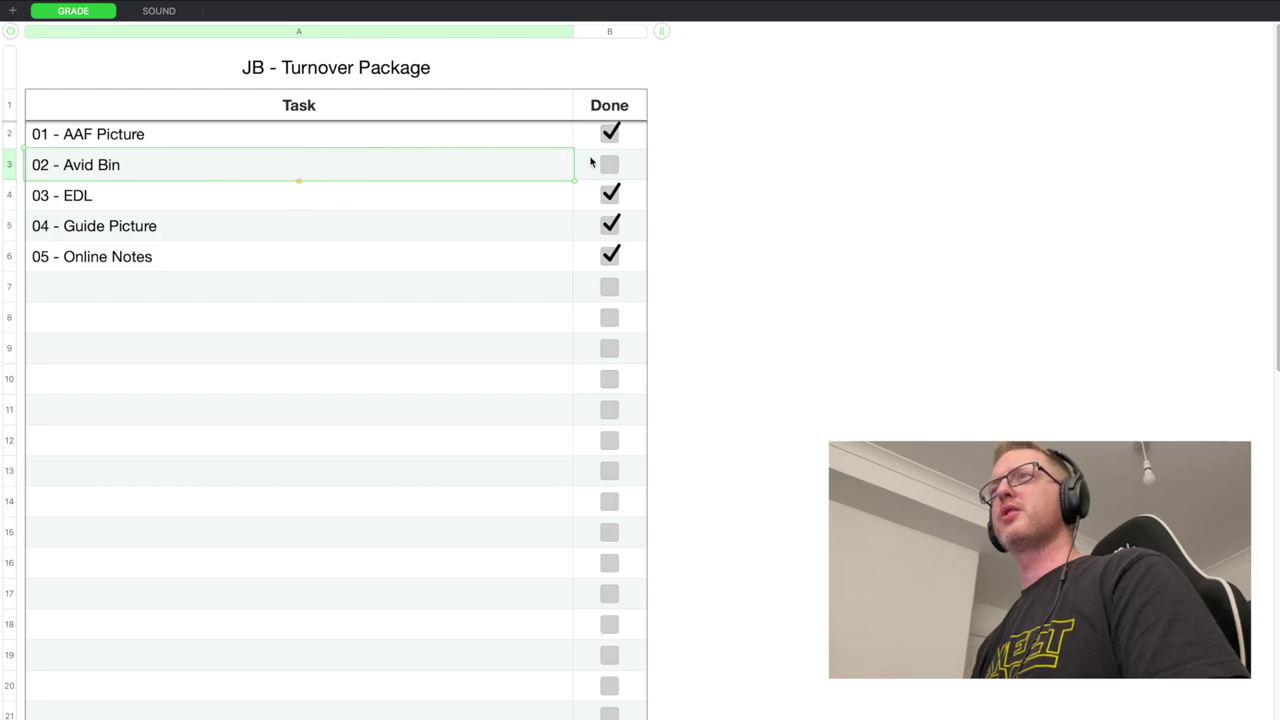
click(952, 199)
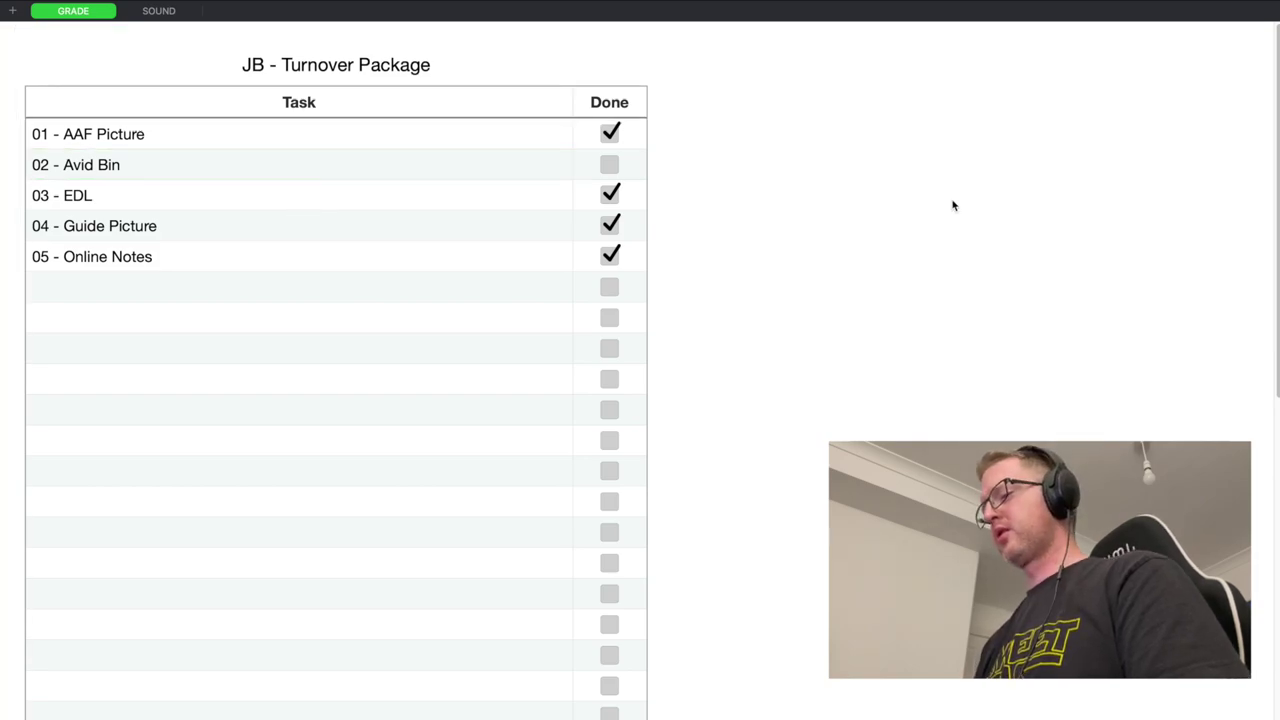
key(super+Tab)
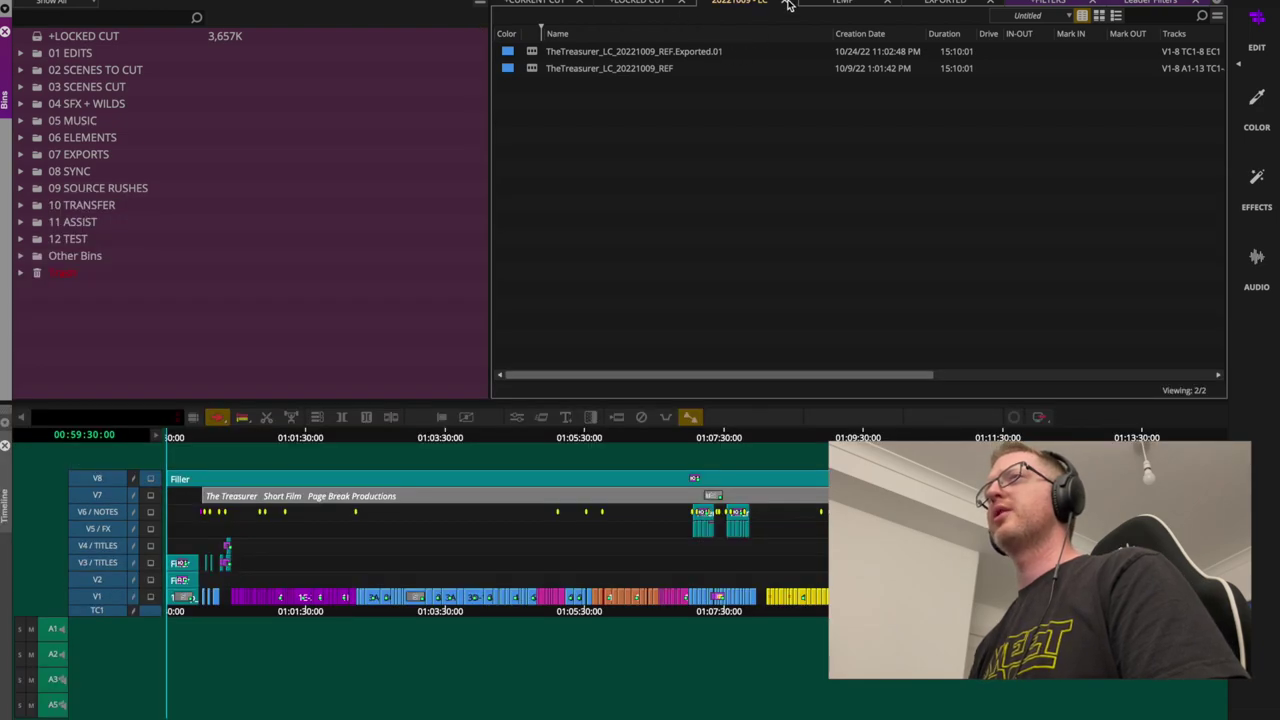
Close the 20221009 - LC bin and Reveal File on it under 07 EXPORTS > TO-GRADE
click(783, 6)
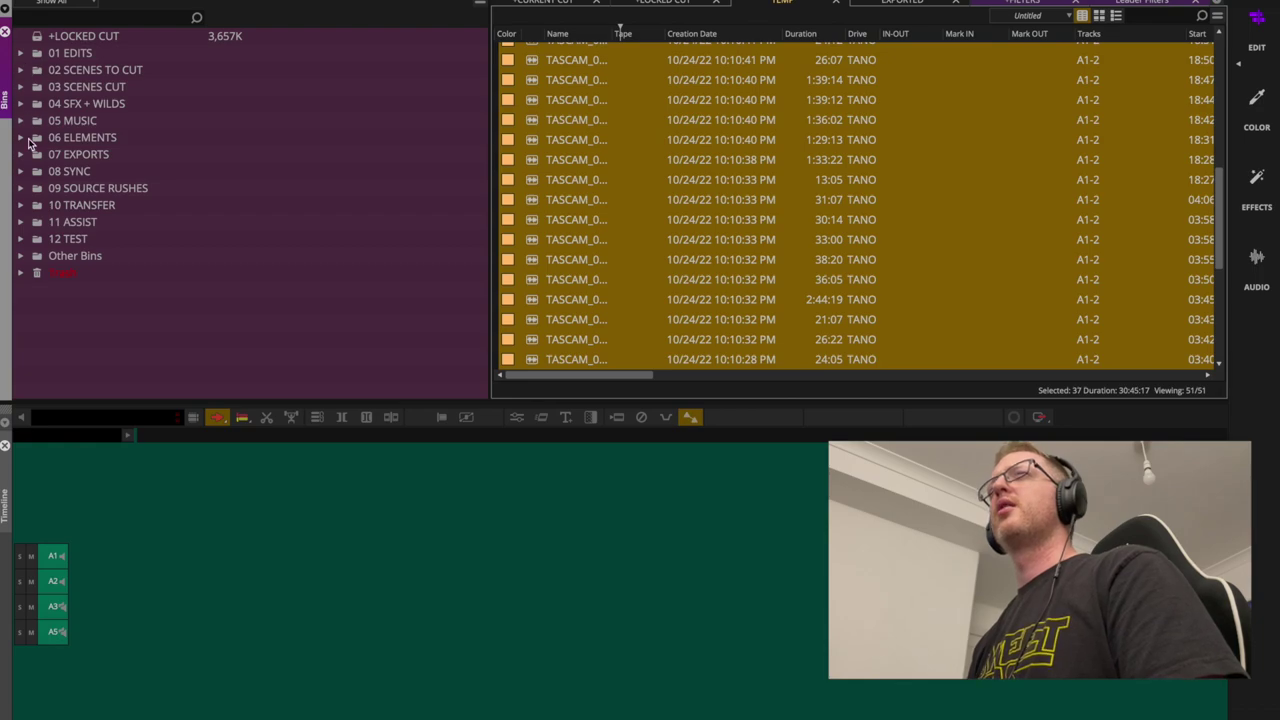
click(22, 155)
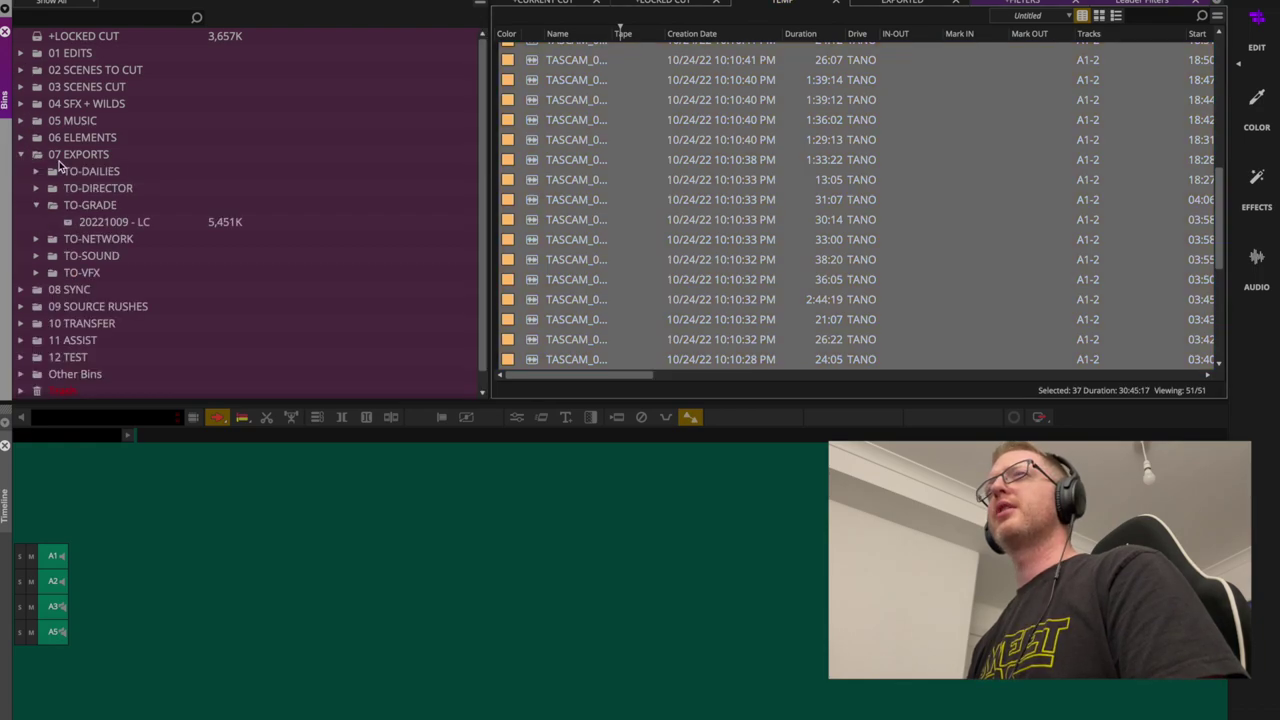
click(68, 226)
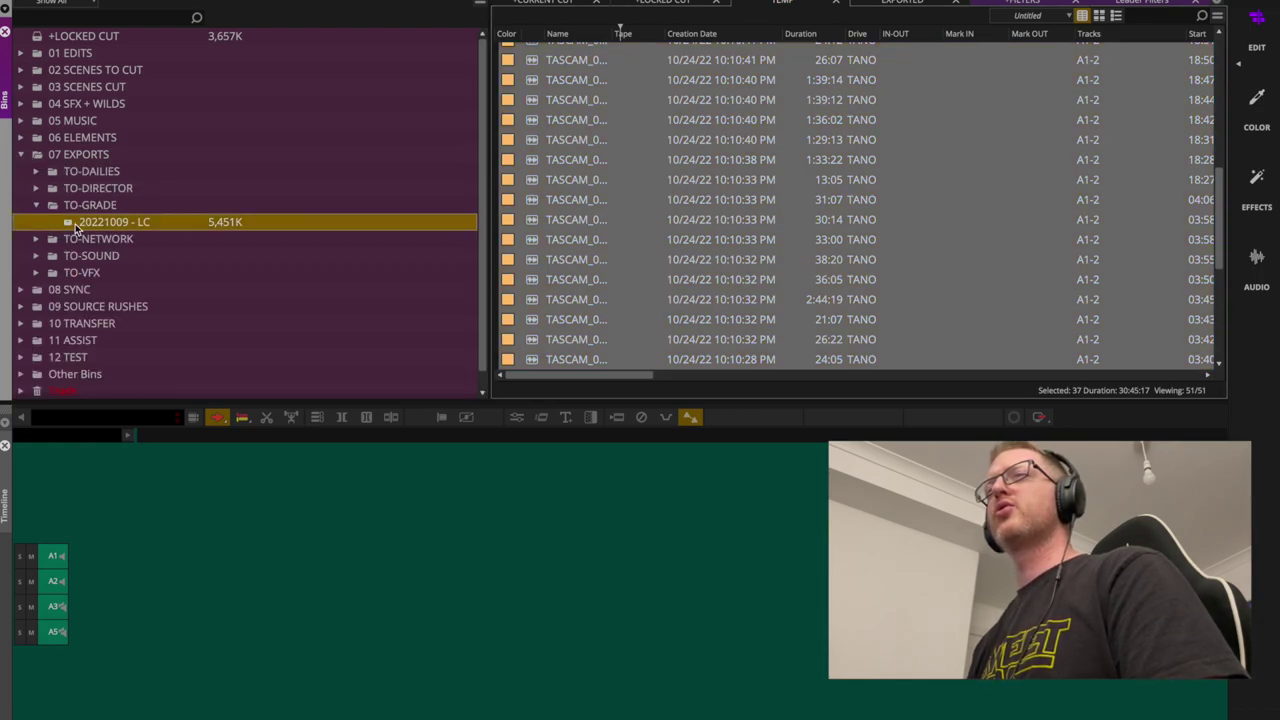
right_click(75, 228)
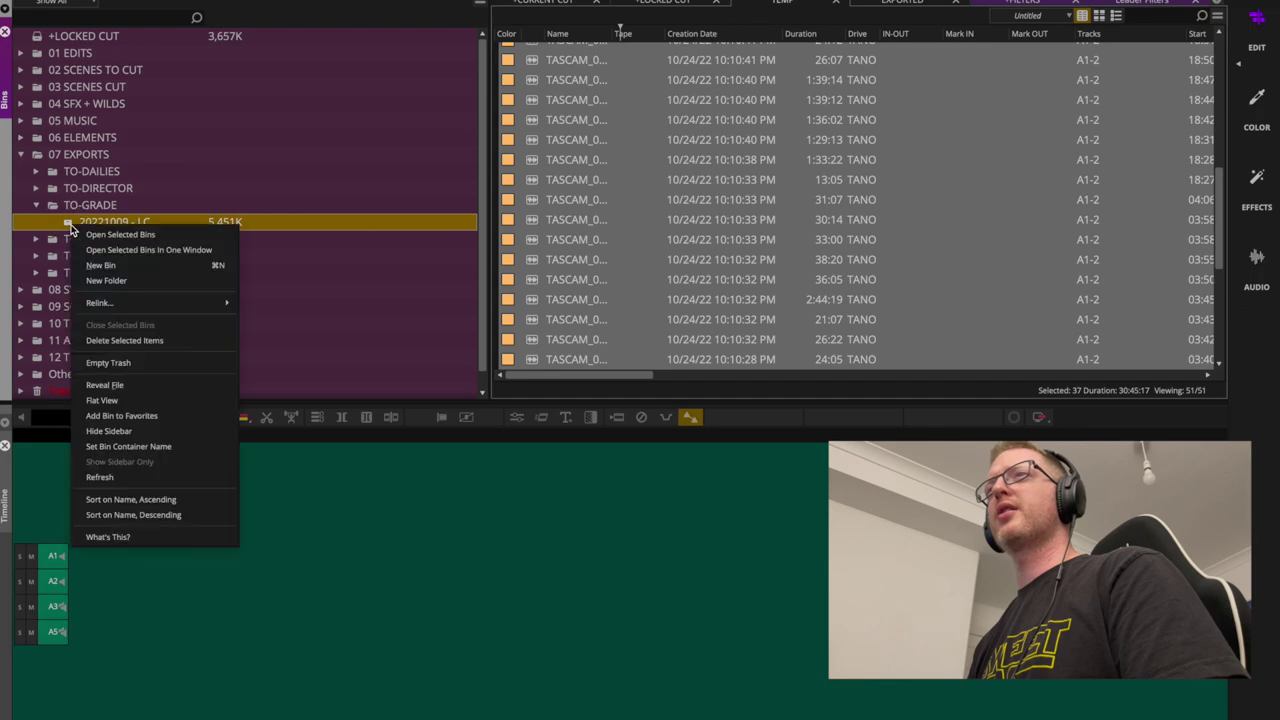
click(148, 393)
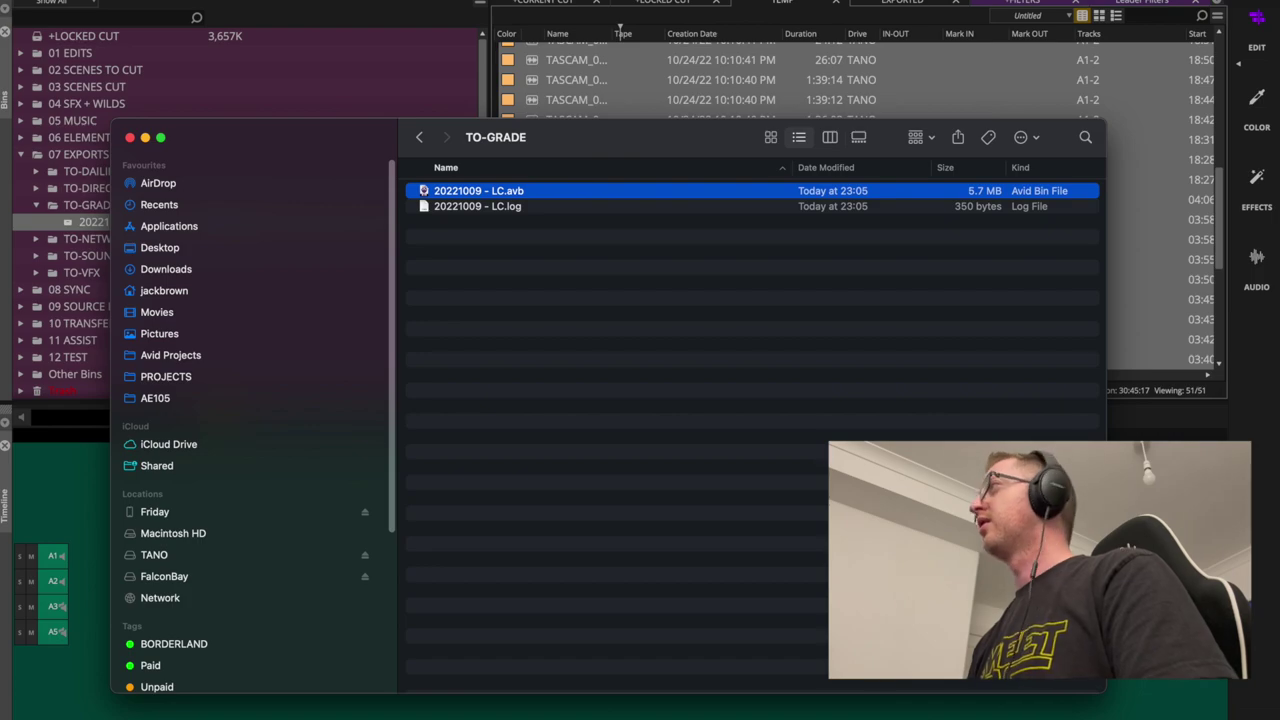
Put the 20221009 - LC.avb bin into GRADE's 02 AVID BIN folder
drag(1279, 186, 676, 160)
double_click(545, 228)
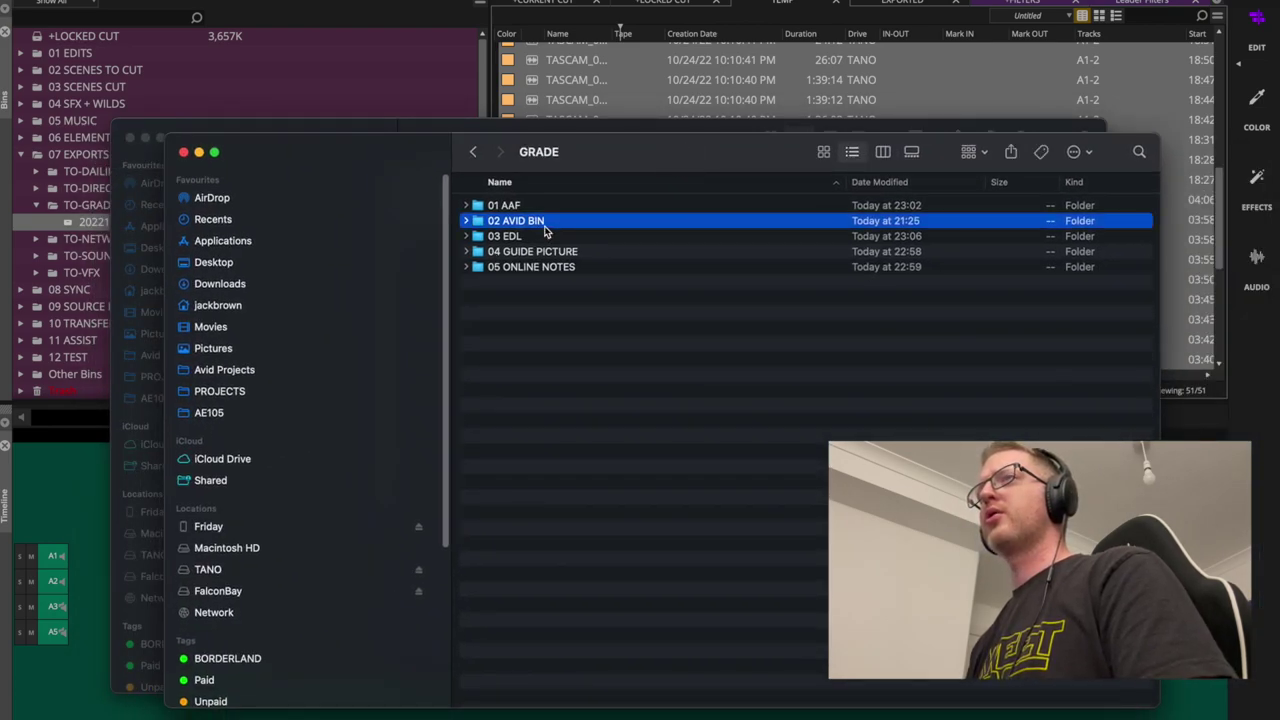
drag(639, 131, 672, 266)
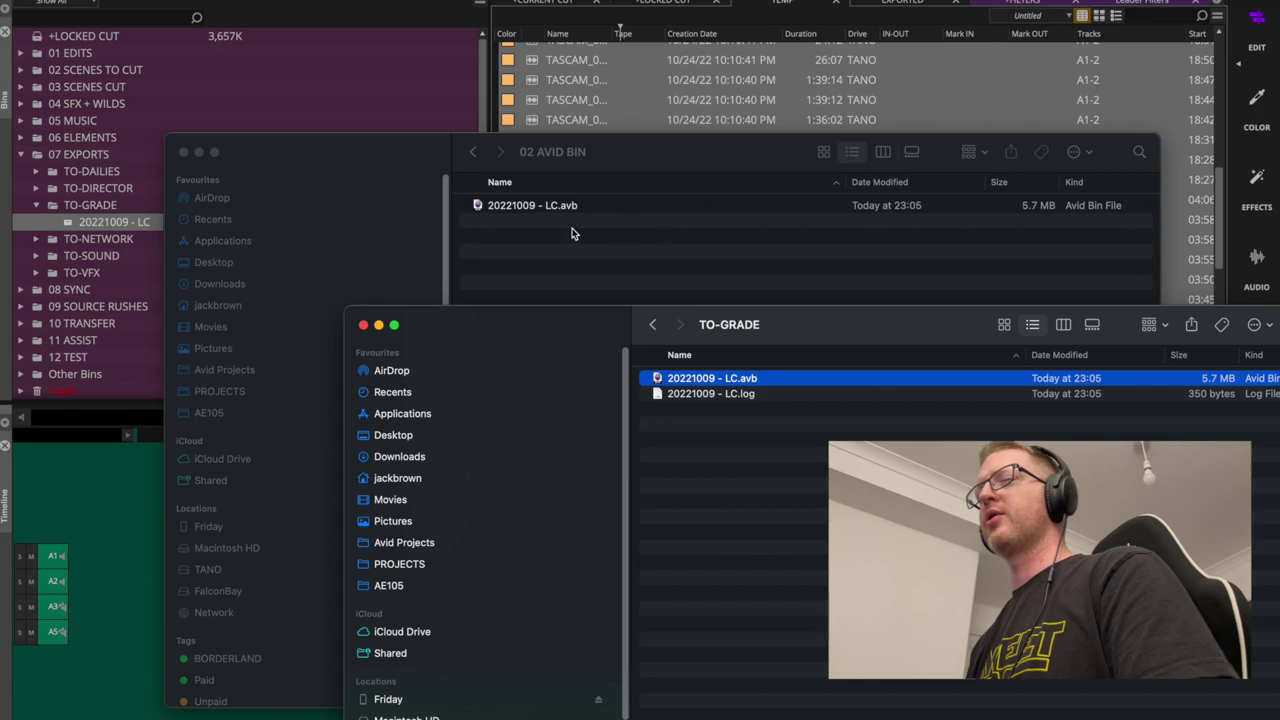
click(474, 153)
click(474, 153)
Apply the green tag to the numbered GRADE subfolders
drag(655, 362, 576, 202)
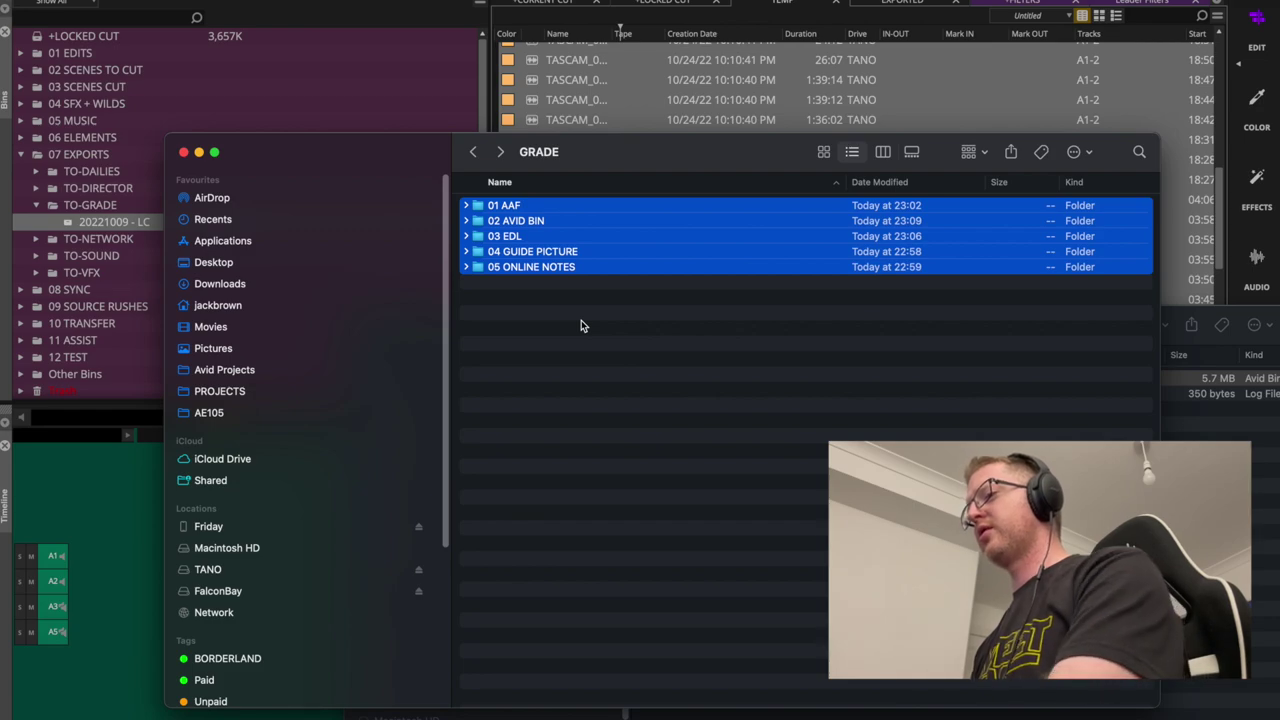
key(ctrl+1)
click(595, 350)
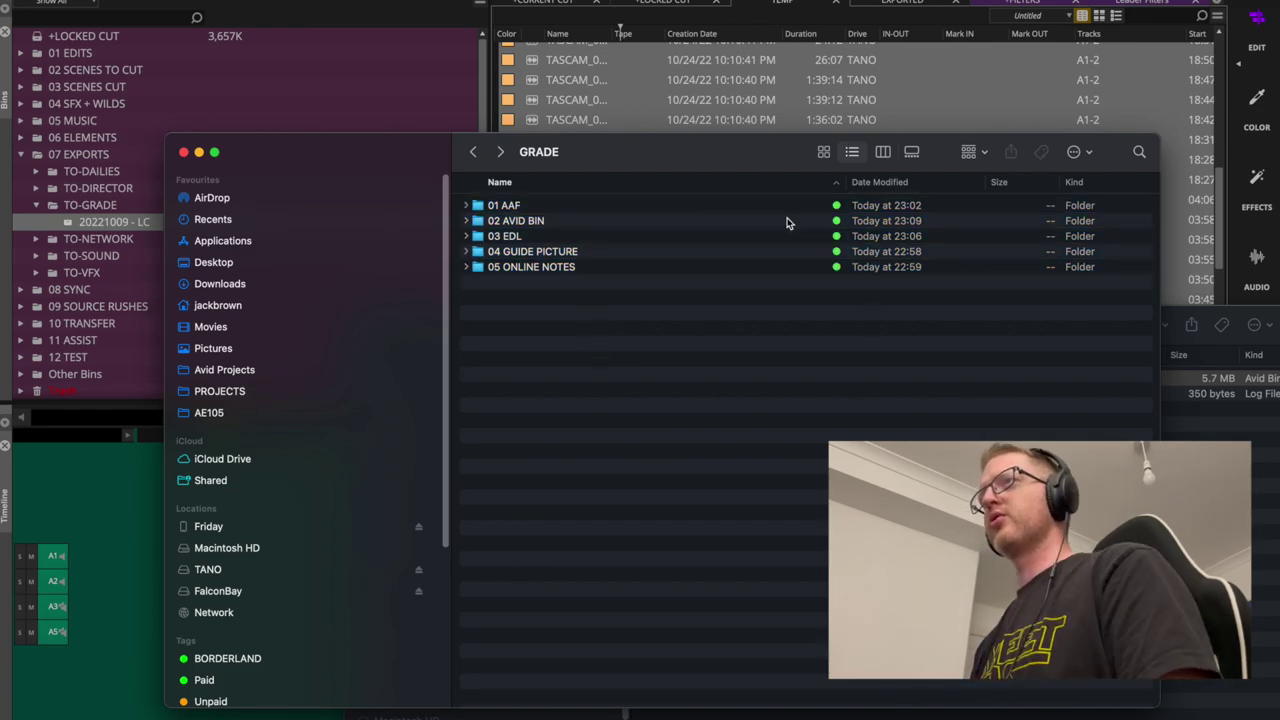
key(Up)
key(Up)
key(Up)
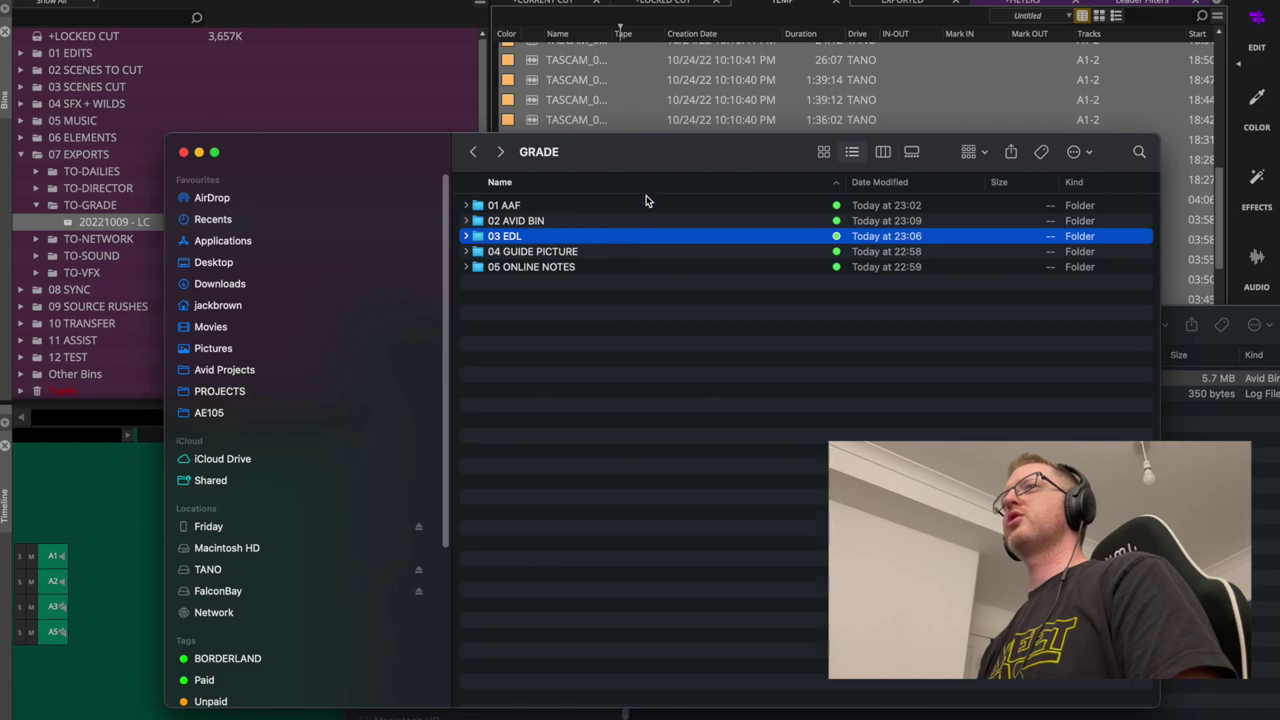
click(766, 205)
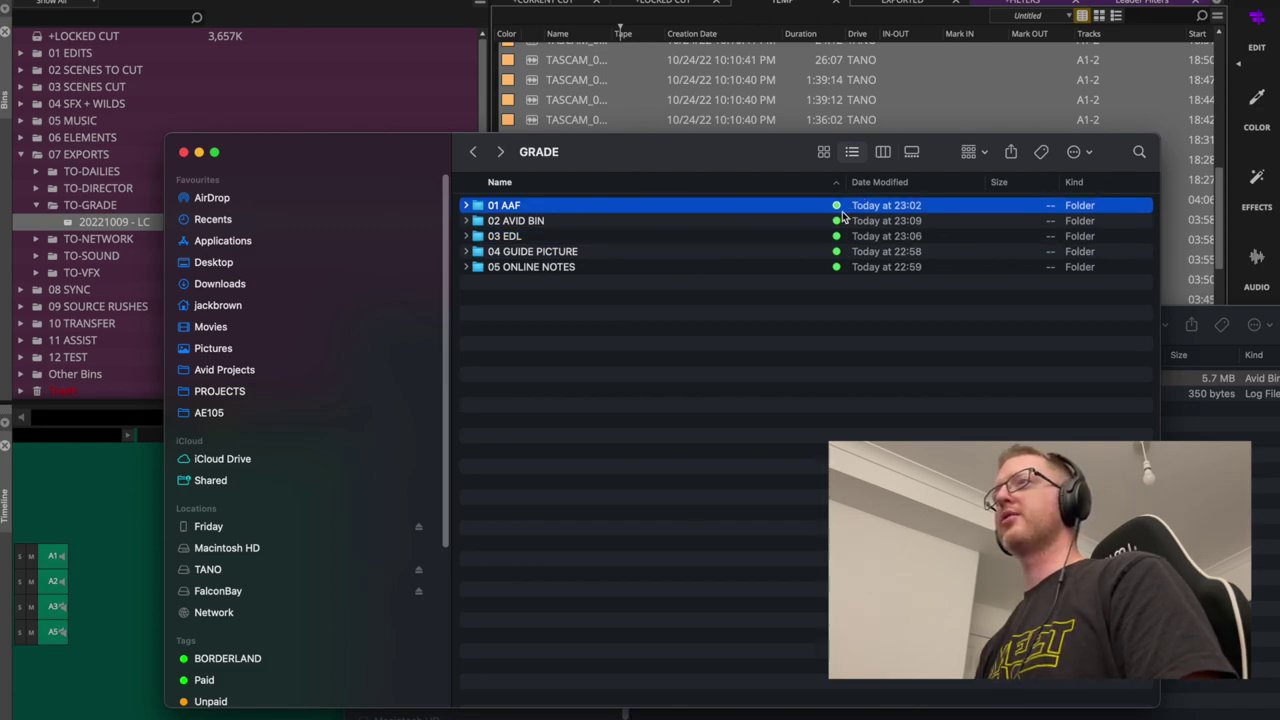
click(709, 370)
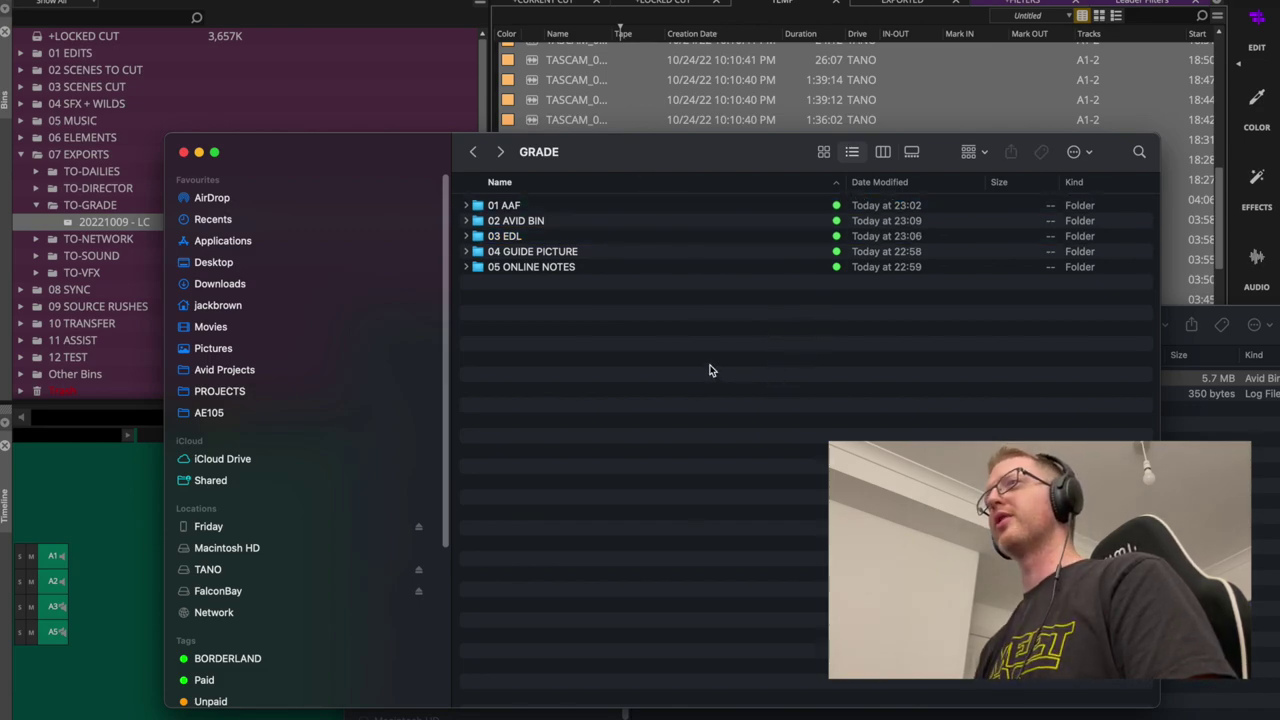
click(616, 252)
click(626, 206)
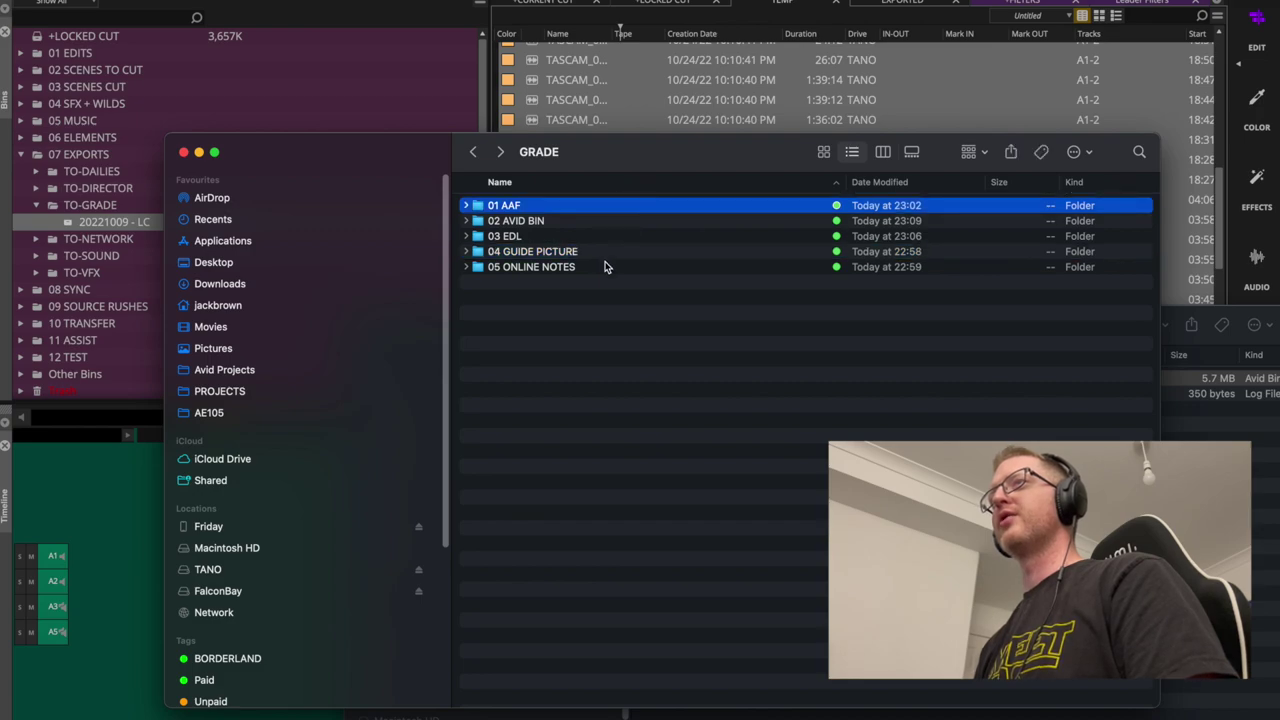
click(637, 363)
Expand all five GRADE subfolders to check their deliverables, then collapse them
key(super+a)
key(Right)
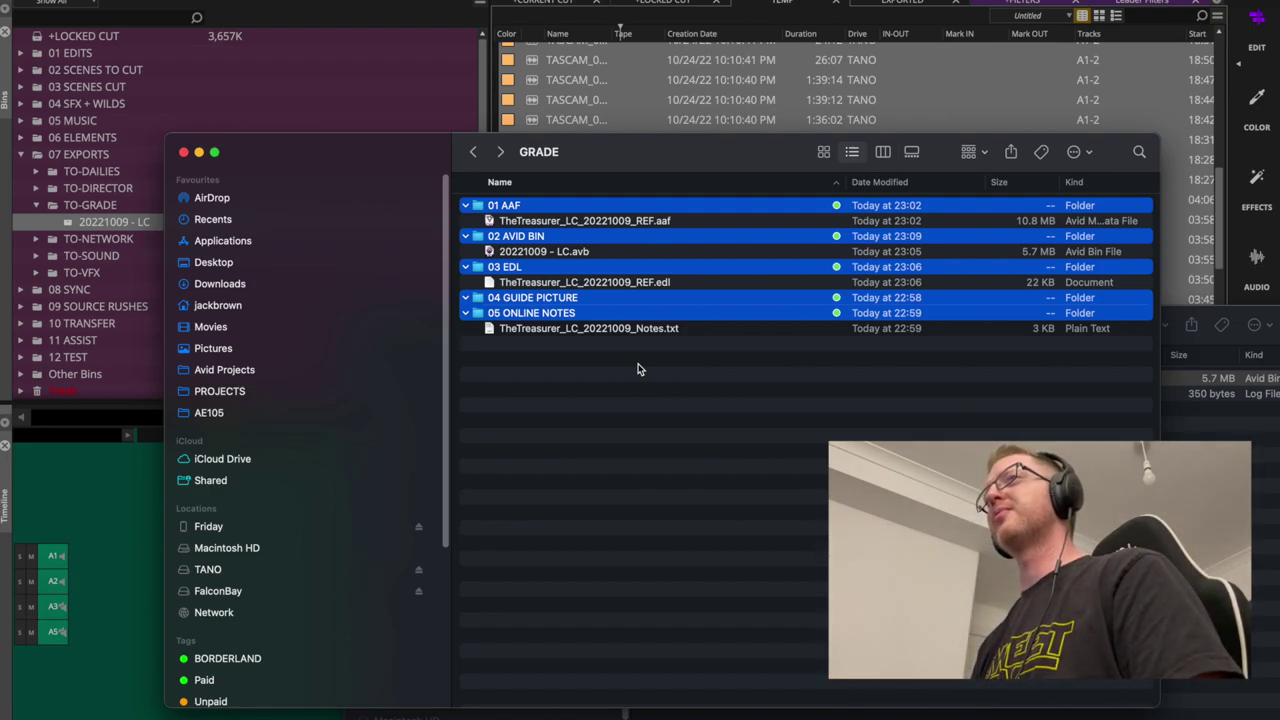
key(super+Left)
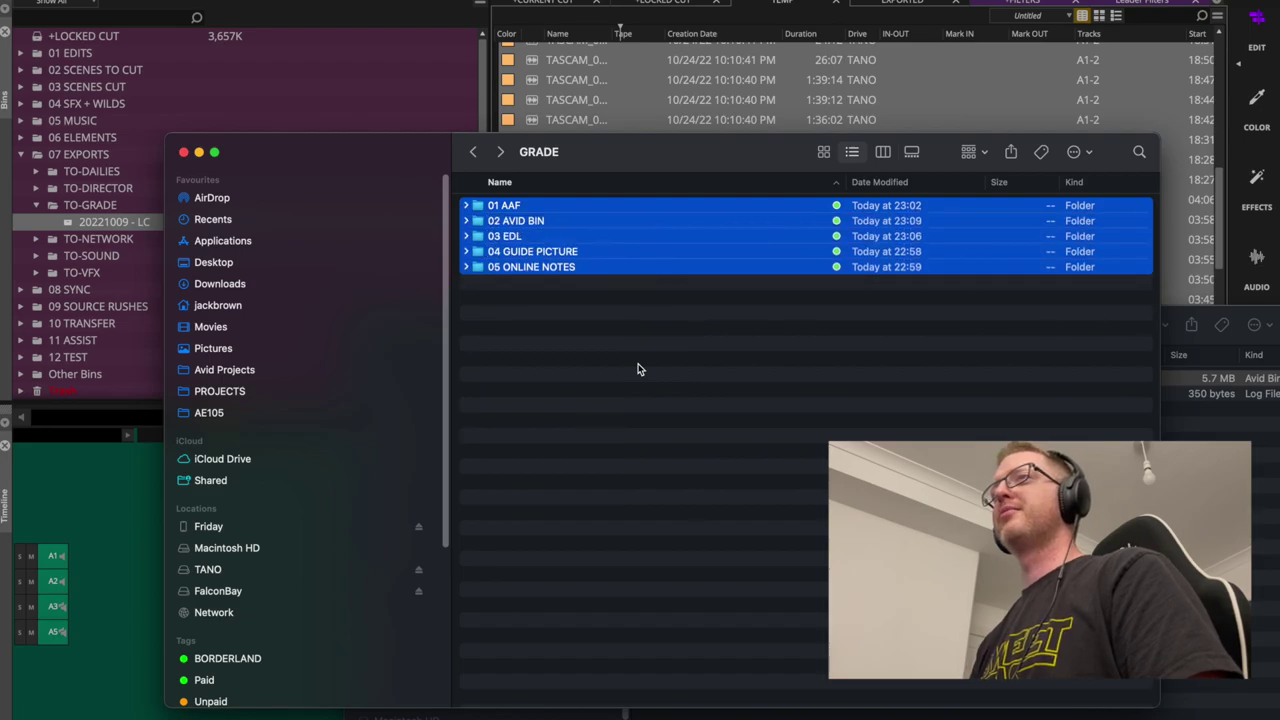
click(644, 398)
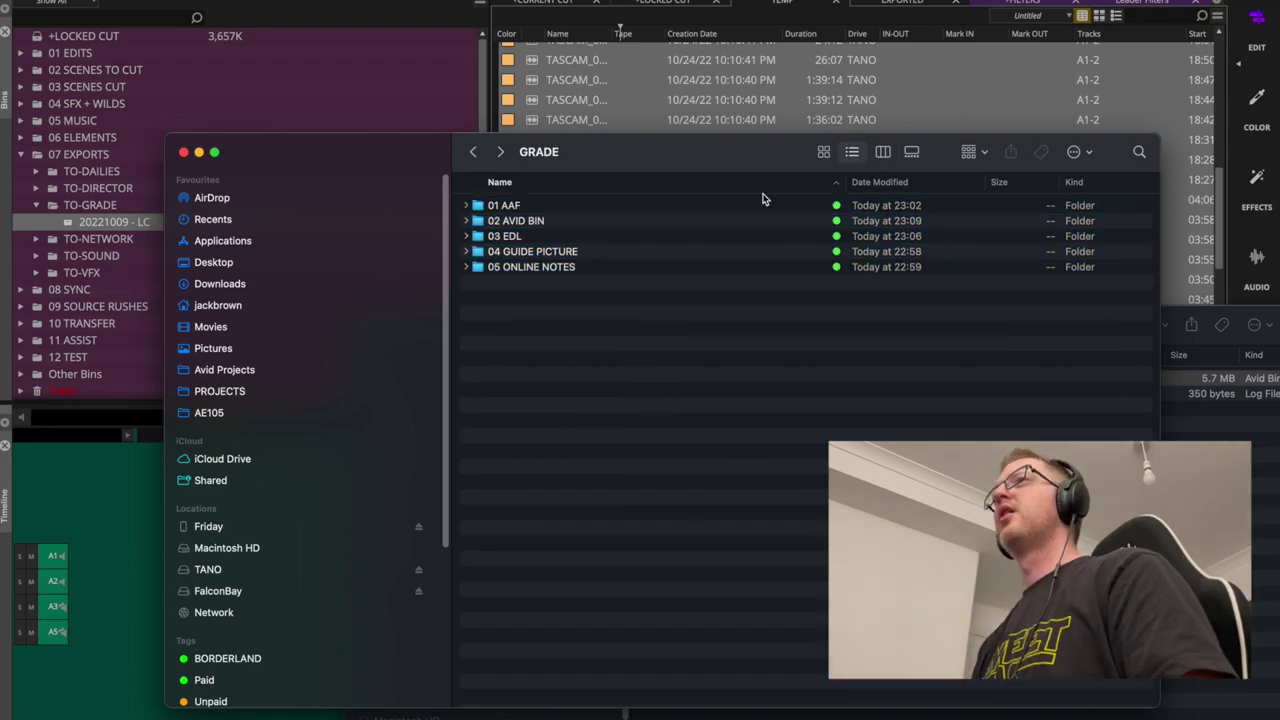